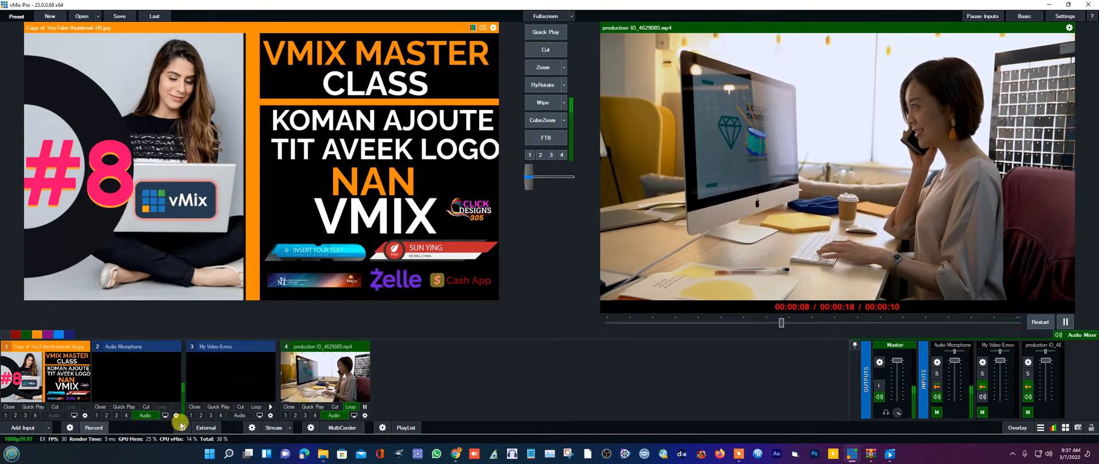
- Open the Input Select dialog on its recent video file list and move it up and right
{"action": "left_click", "coordinate": [28, 427]}
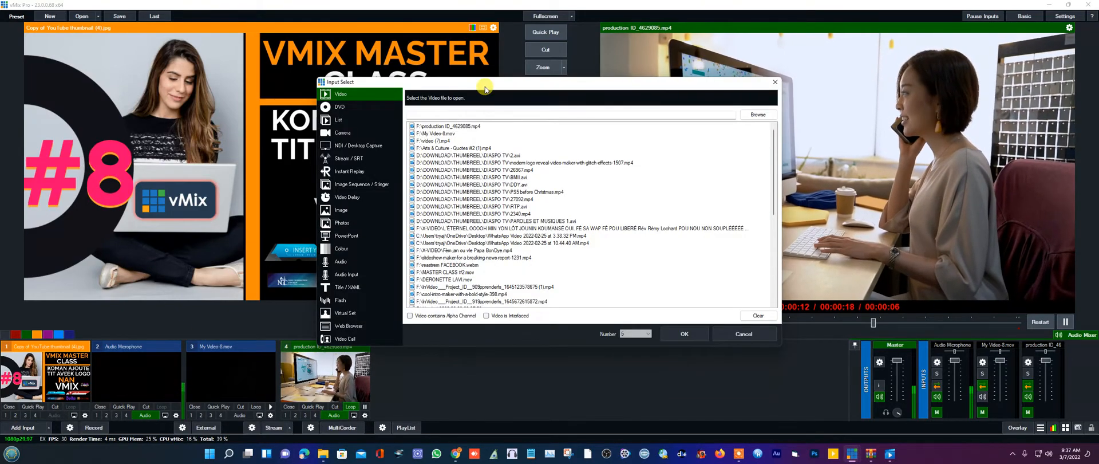
{"action": "left_click_drag", "start_coordinate": [486, 87], "coordinate": [564, 49]}
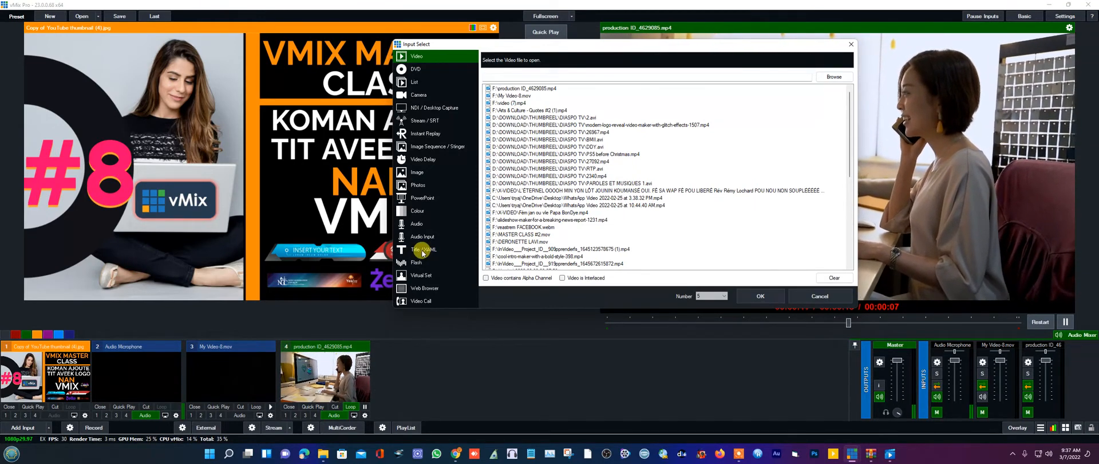
- Browse the Title / XAML templates and add Title 2- Action Red as input 5
{"action": "left_click", "coordinate": [423, 253]}
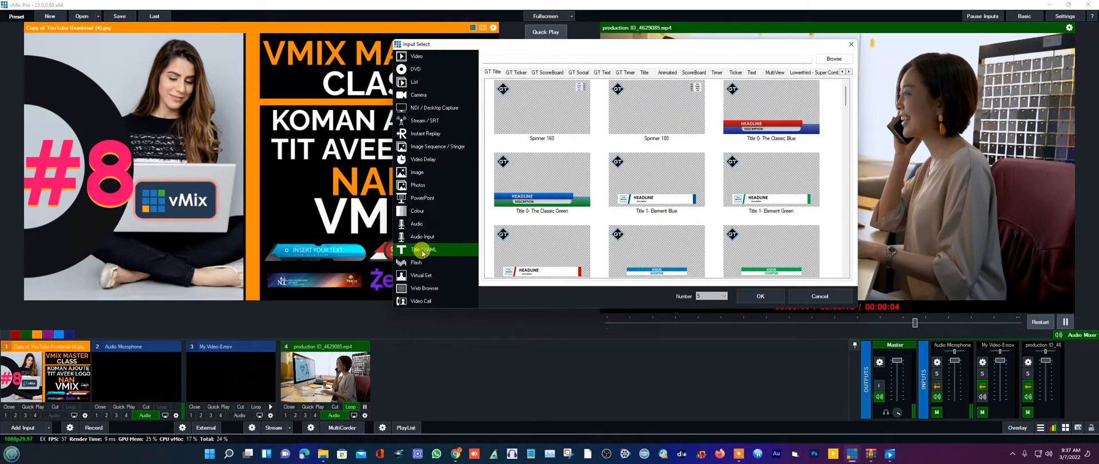
{"action": "scroll", "coordinate": [650, 117], "scroll_direction": "down", "scroll_amount": 5}
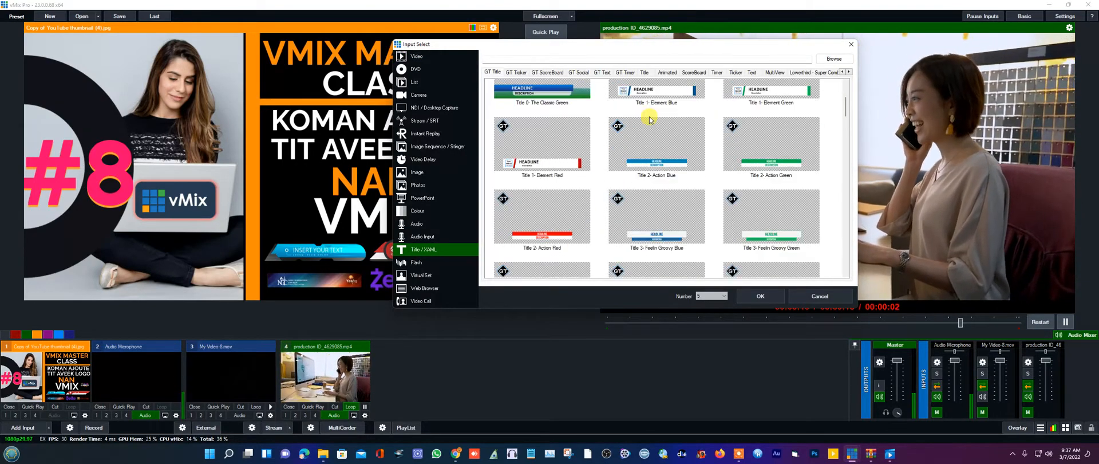
{"action": "scroll", "coordinate": [650, 118], "scroll_direction": "down", "scroll_amount": 10}
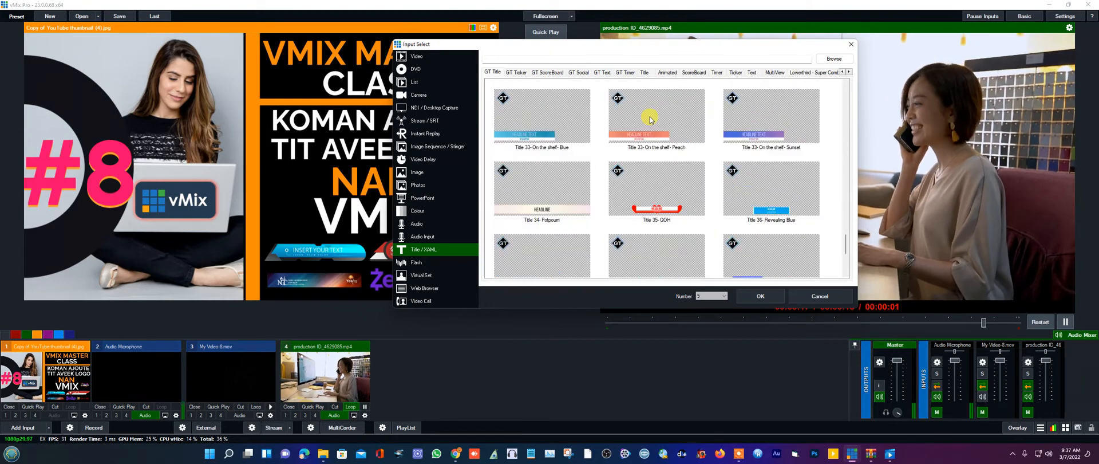
{"action": "scroll", "coordinate": [670, 197], "scroll_direction": "up", "scroll_amount": 8}
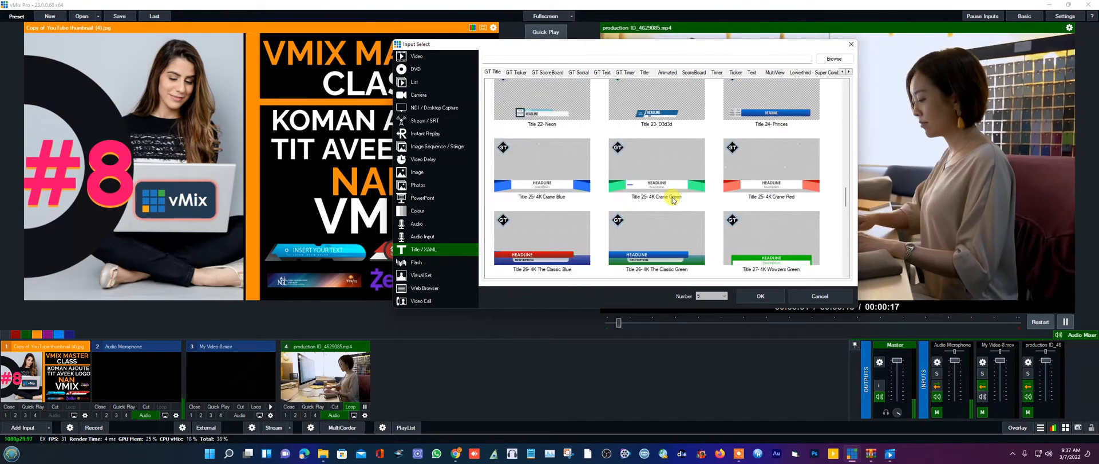
{"action": "scroll", "coordinate": [673, 199], "scroll_direction": "up", "scroll_amount": 6}
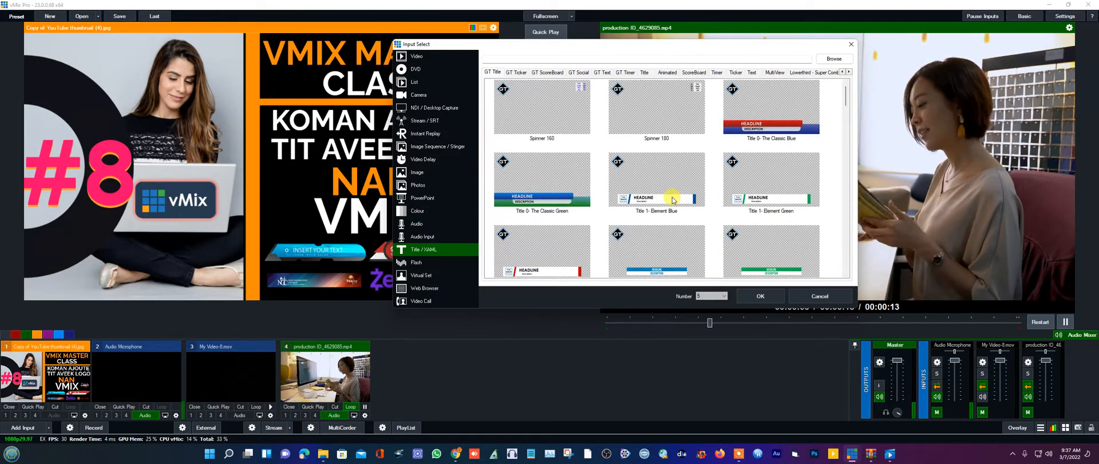
{"action": "scroll", "coordinate": [674, 198], "scroll_direction": "down", "scroll_amount": 7}
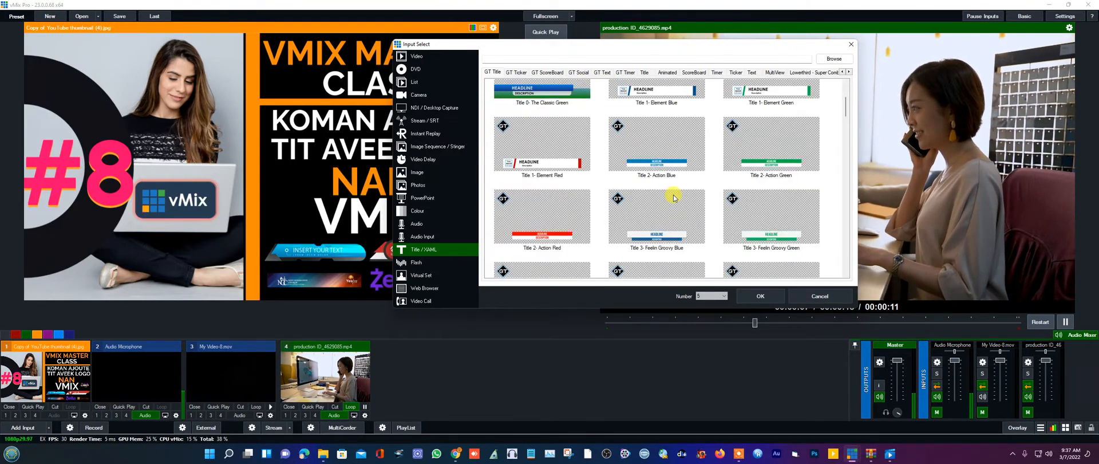
{"action": "scroll", "coordinate": [674, 198], "scroll_direction": "down", "scroll_amount": 5}
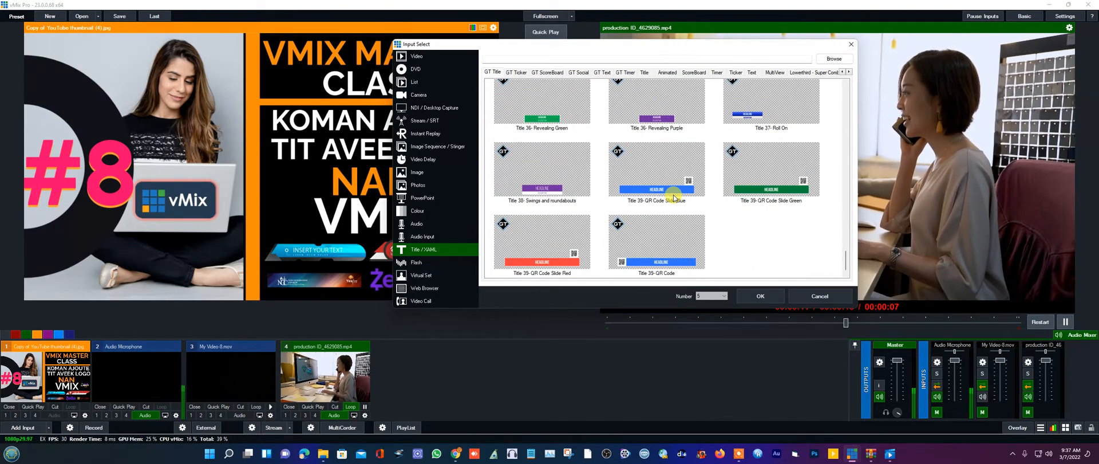
{"action": "scroll", "coordinate": [670, 229], "scroll_direction": "up", "scroll_amount": 6}
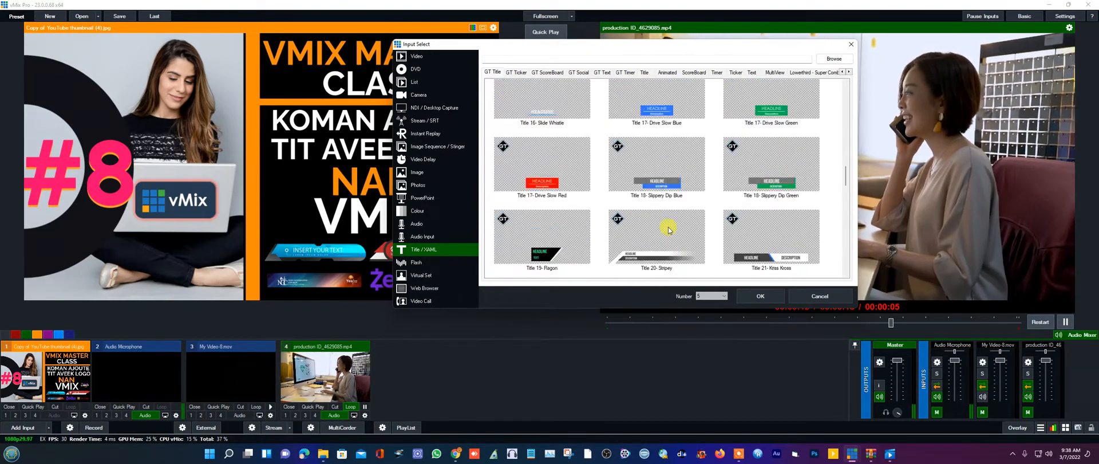
{"action": "scroll", "coordinate": [670, 229], "scroll_direction": "up", "scroll_amount": 5}
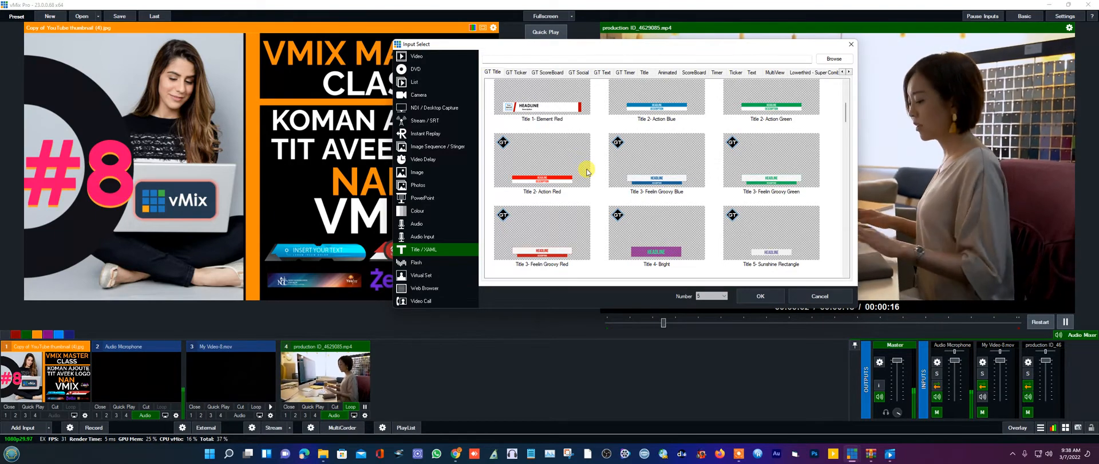
{"action": "left_click", "coordinate": [543, 170]}
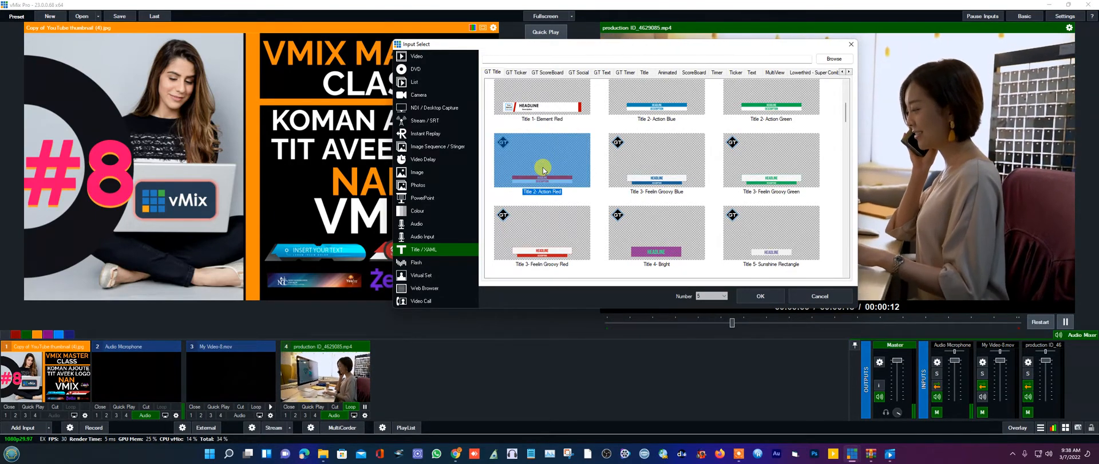
{"action": "double_click", "coordinate": [543, 170]}
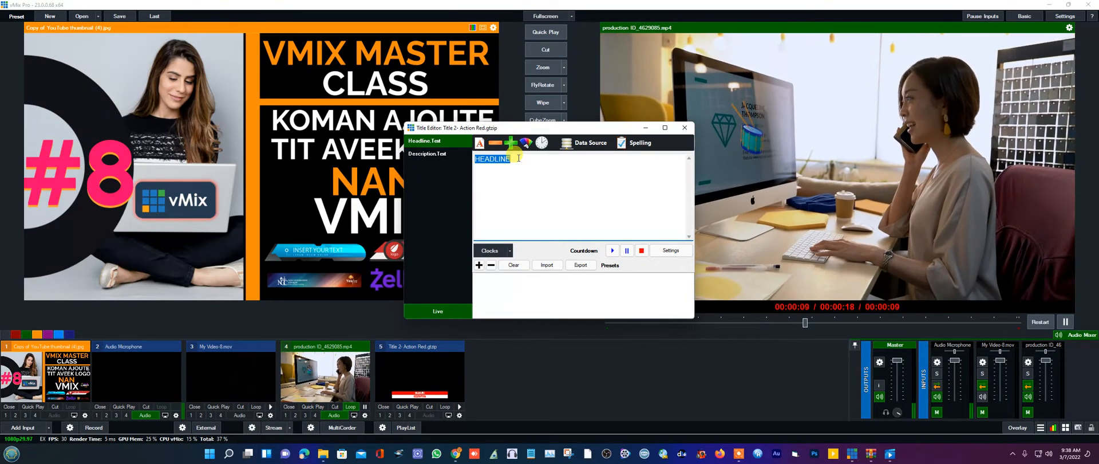
- Type 'Jean but show' over the HEADLINE placeholder in Headline.Text
{"action": "type", "text": "je"}
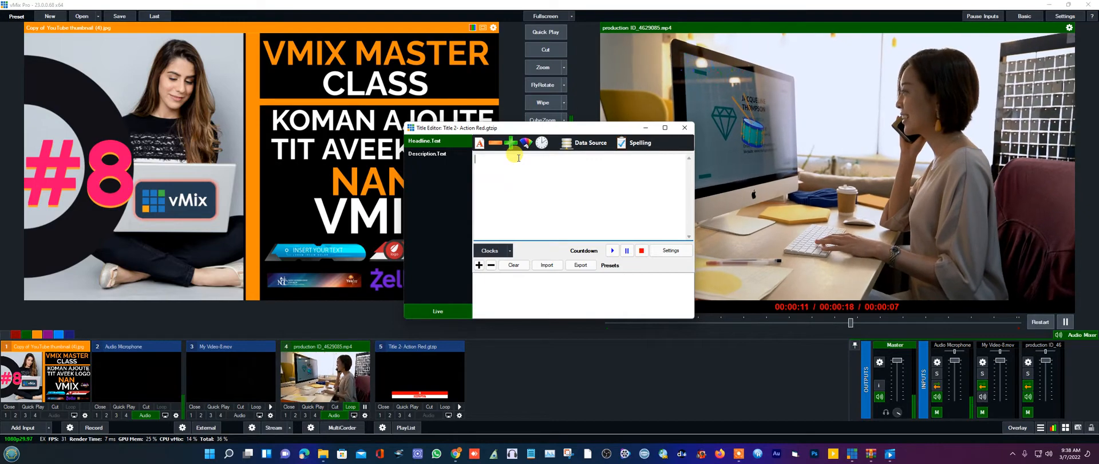
{"action": "type", "text": "Je"}
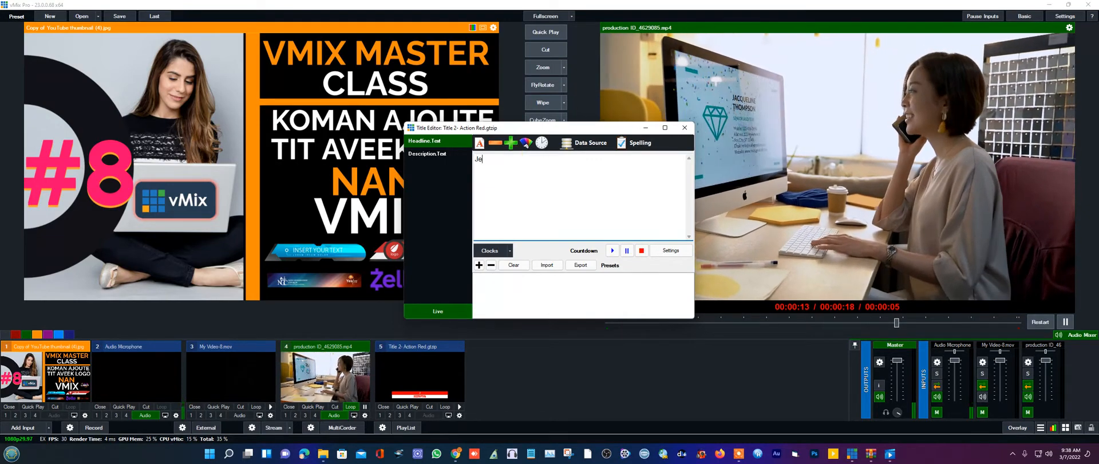
{"action": "type", "text": "a"}
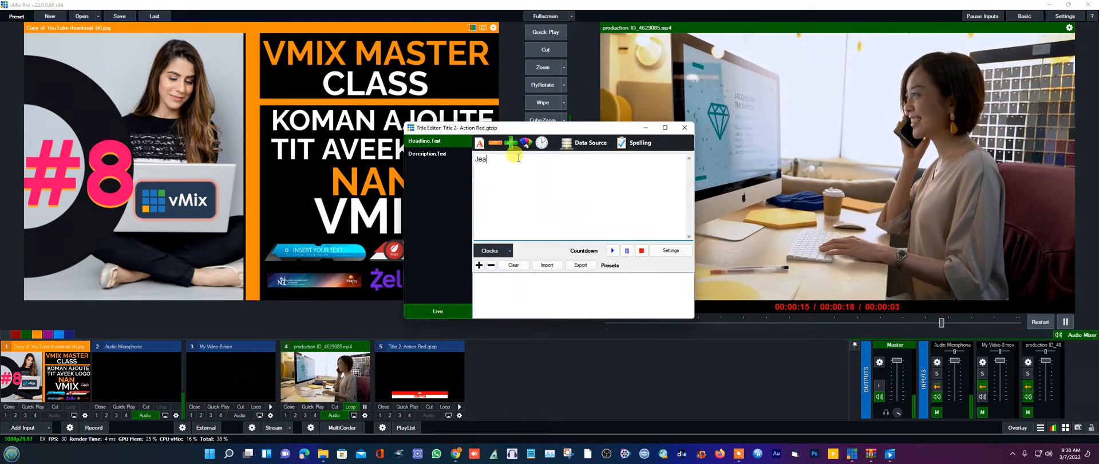
{"action": "type", "text": "n"}
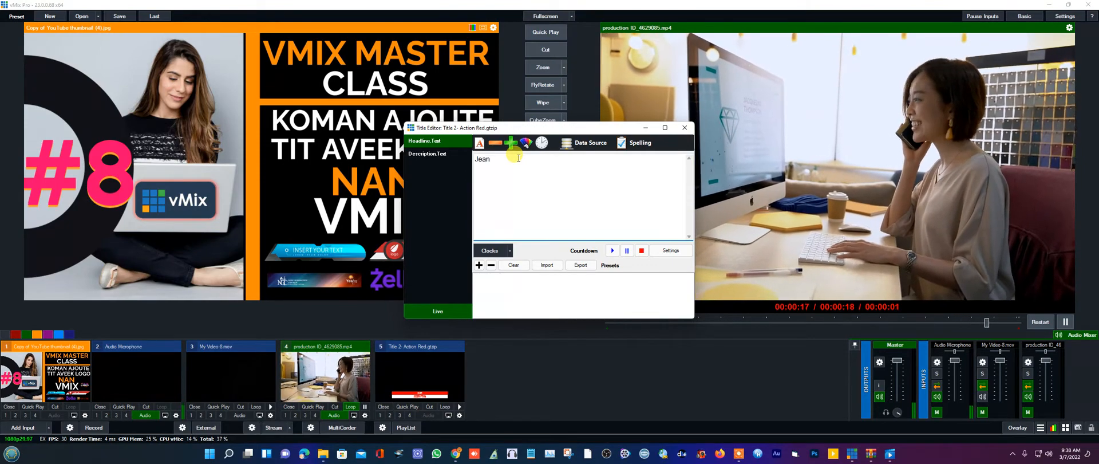
{"action": "type", "text": " but "}
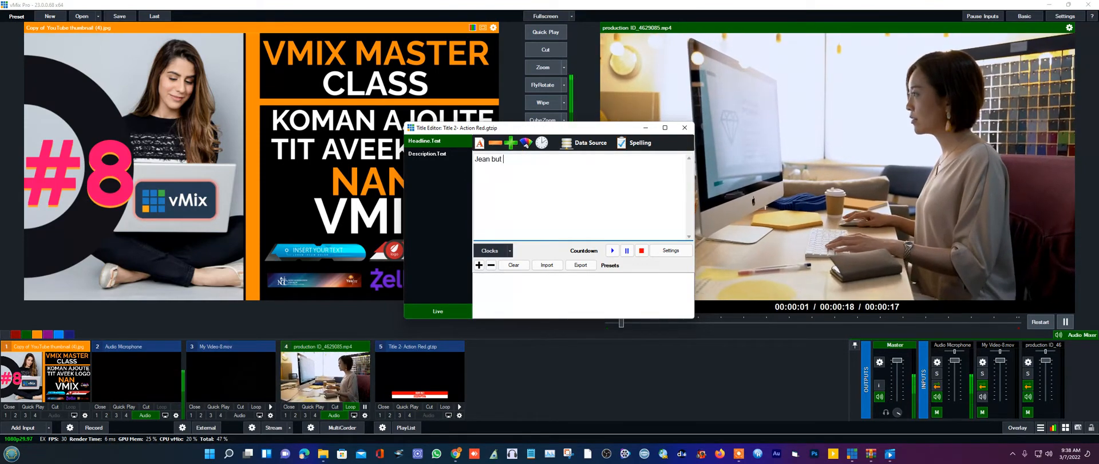
{"action": "type", "text": "show"}
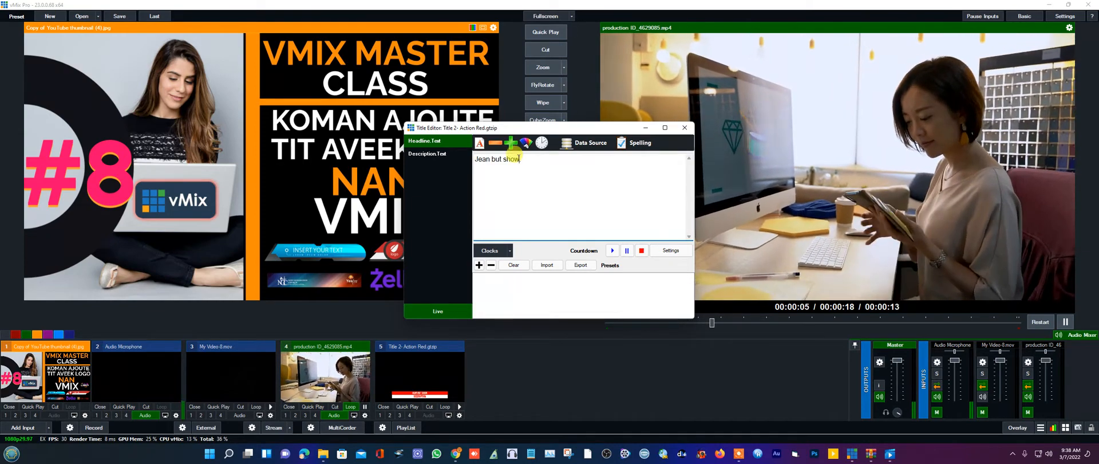
- Replace the Description placeholder with 'MUSIC/ TALK SOW' and close the Title Editor
{"action": "left_click", "coordinate": [426, 153]}
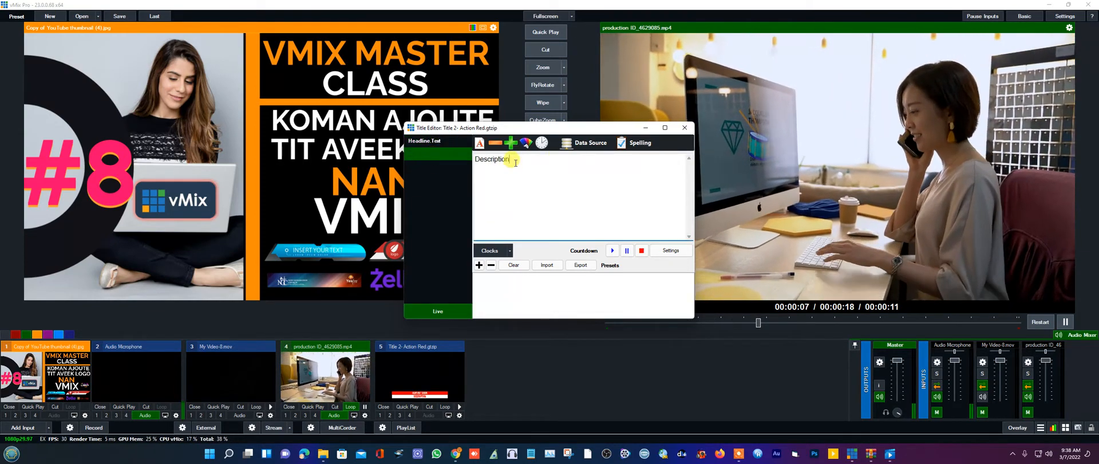
{"action": "left_click_drag", "start_coordinate": [516, 163], "coordinate": [476, 161]}
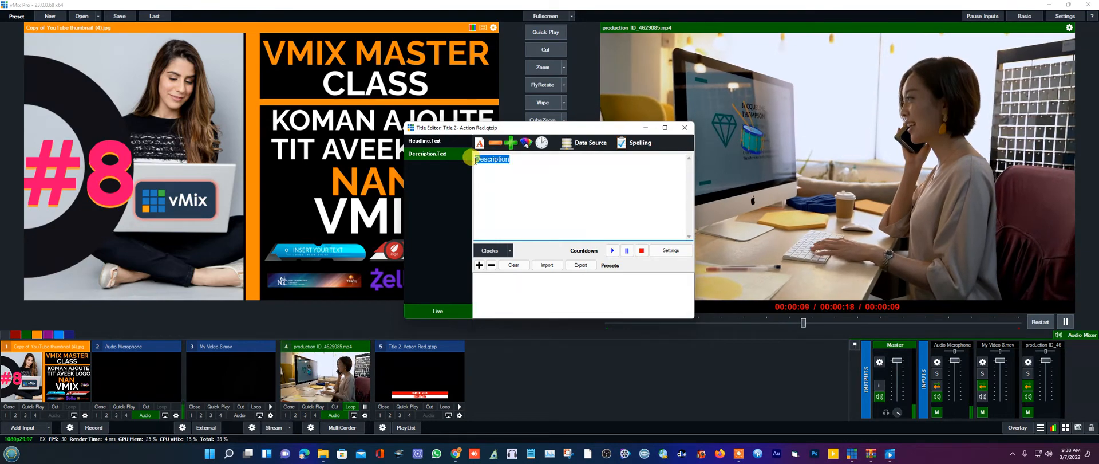
{"action": "key", "text": "BackSpace"}
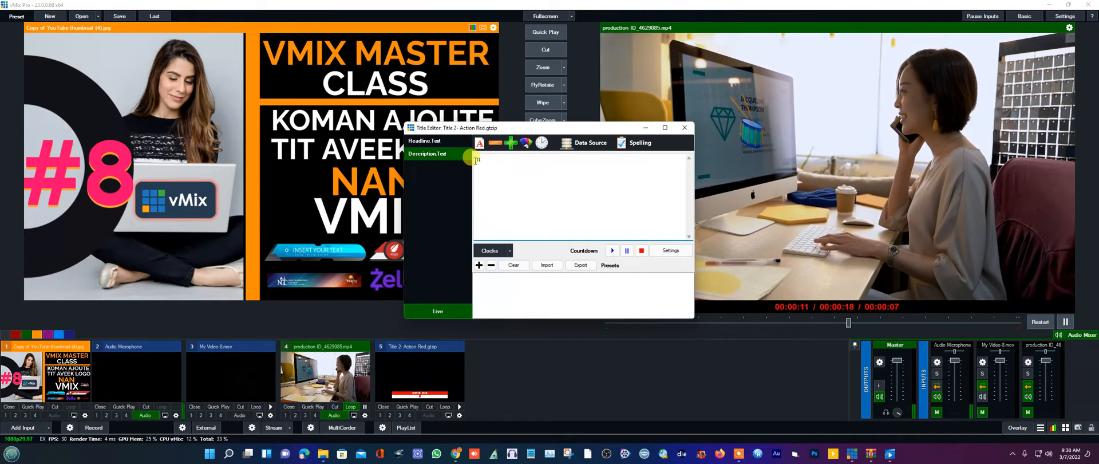
{"action": "type", "text": "music"}
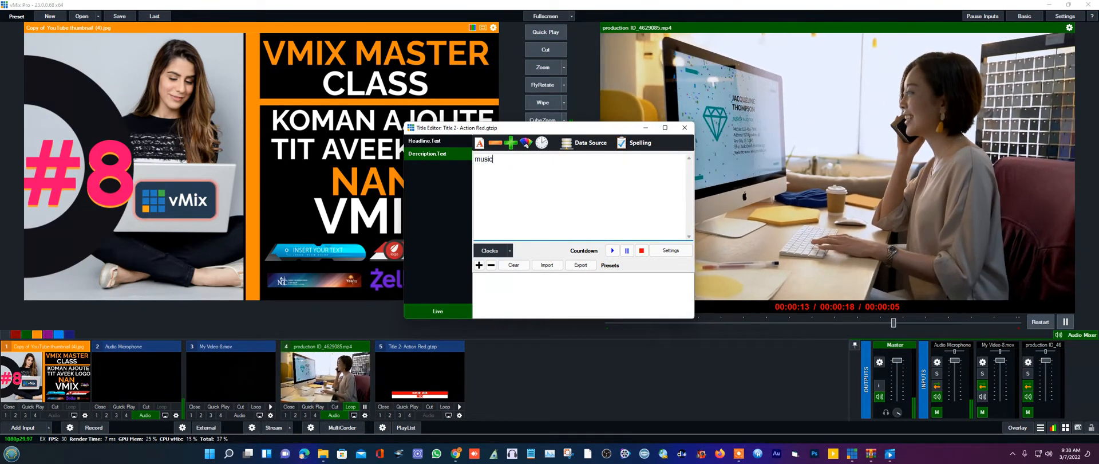
{"action": "left_click", "coordinate": [475, 160]}
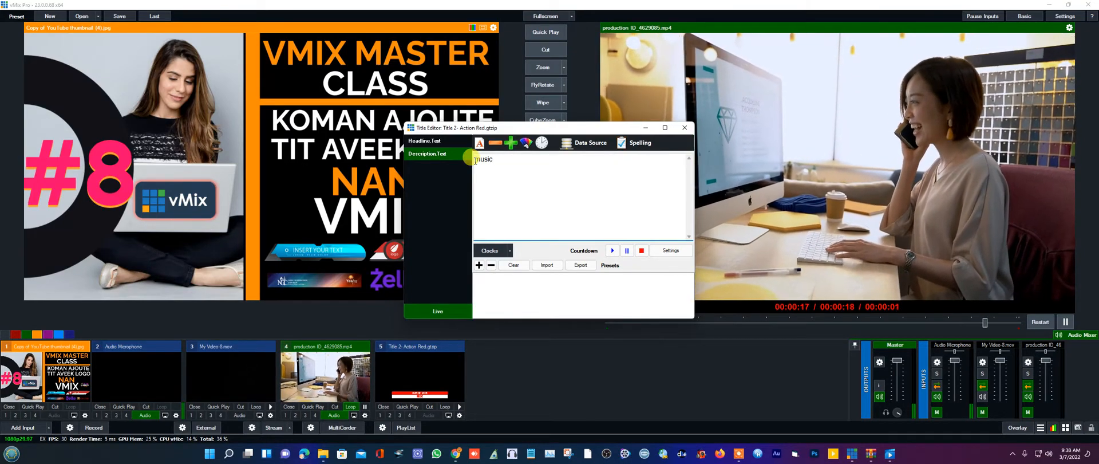
{"action": "type", "text": "sic."}
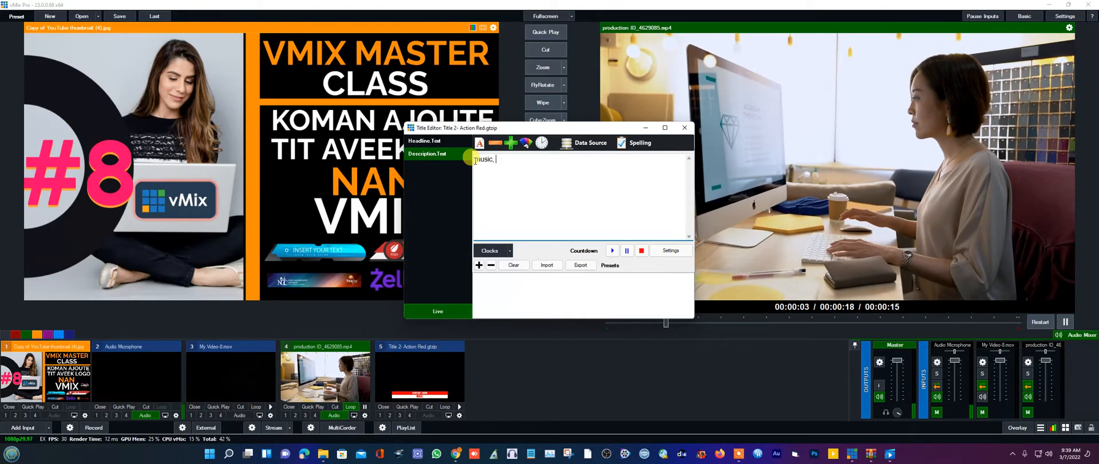
{"action": "key", "text": "BackSpace"}
{"action": "key", "text": "BackSpace"}
{"action": "key", "text": "BackSpace"}
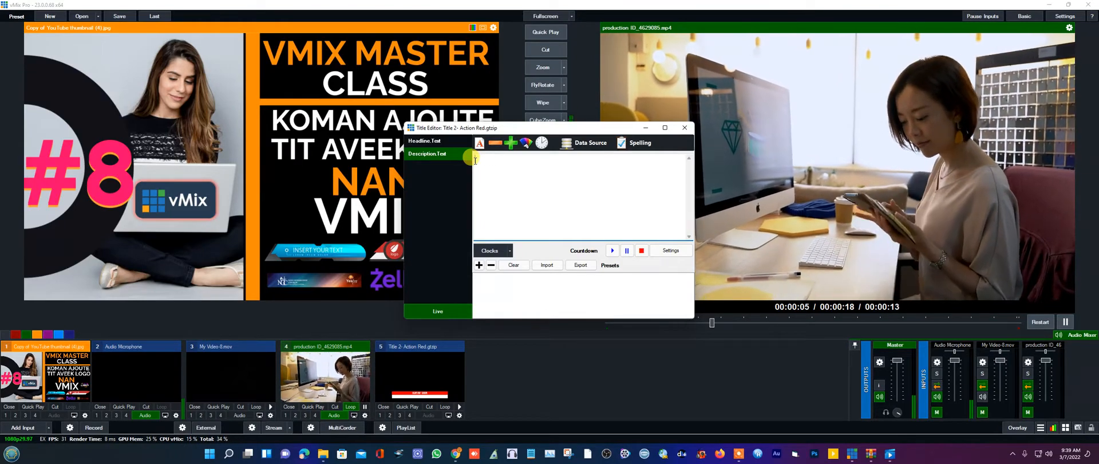
{"action": "type", "text": "MUSIC"}
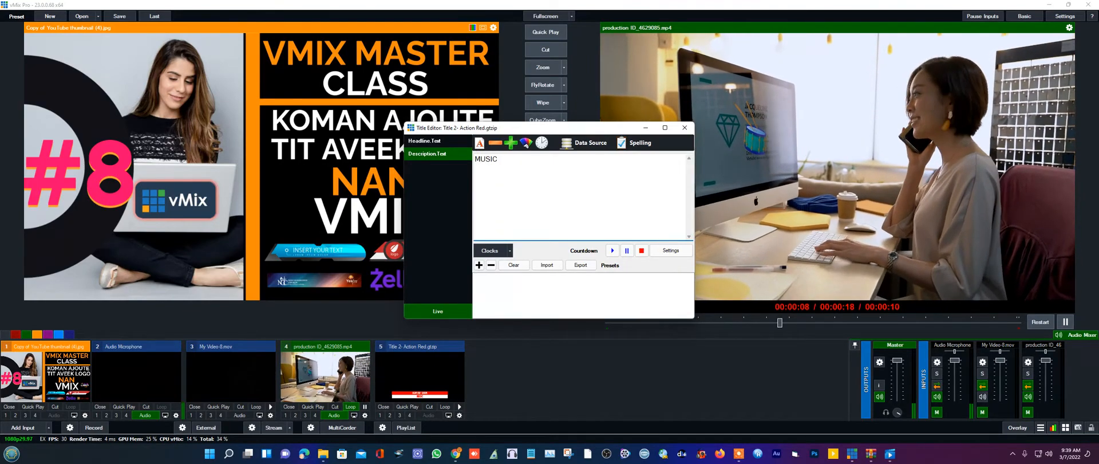
{"action": "left_click", "coordinate": [475, 160]}
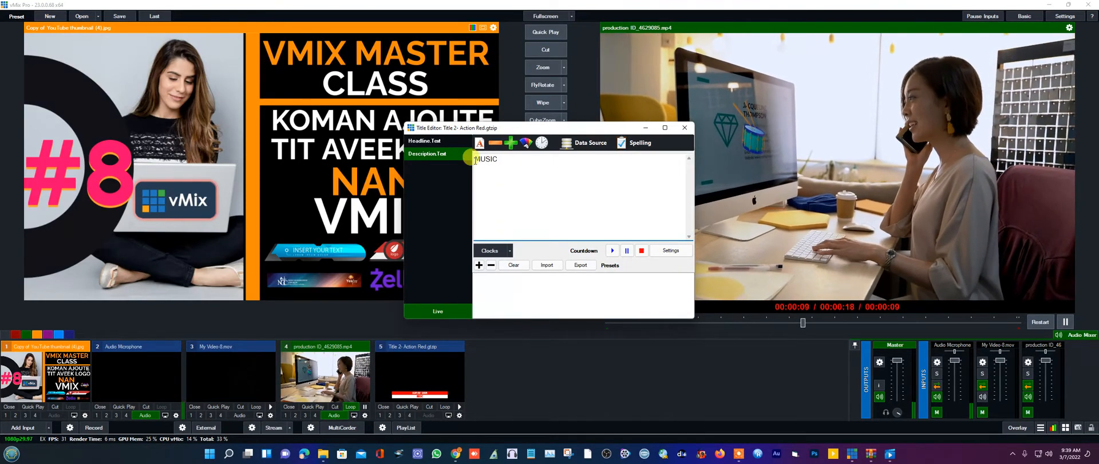
{"action": "type", "text": "/ "}
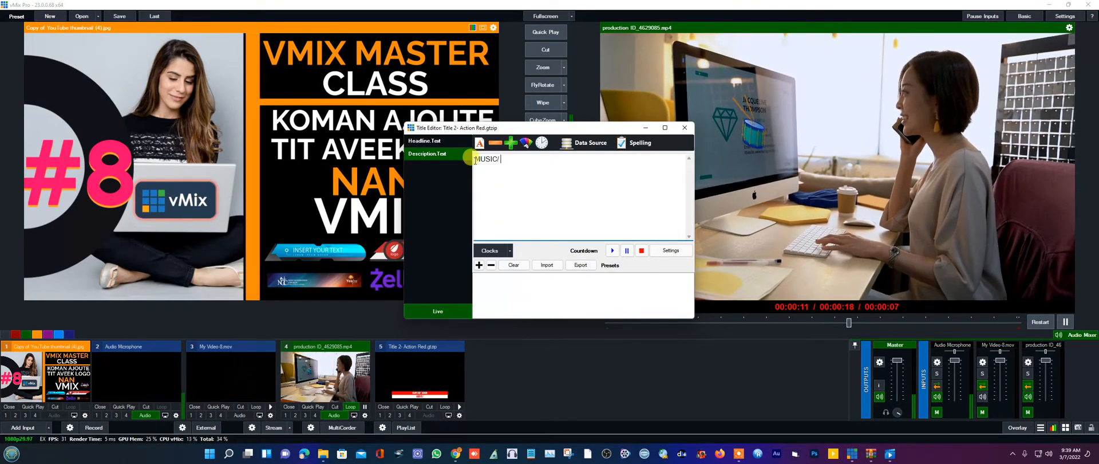
{"action": "type", "text": "TA"}
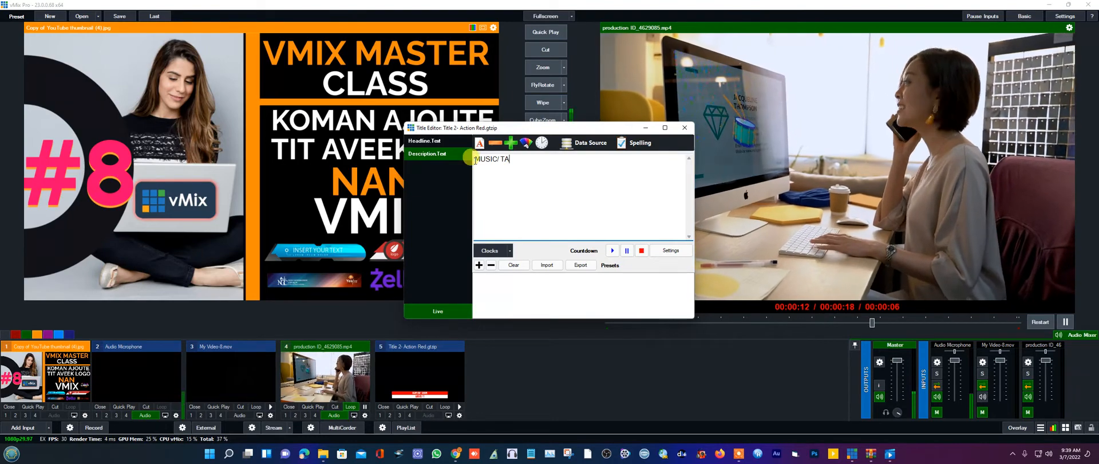
{"action": "type", "text": "LK"}
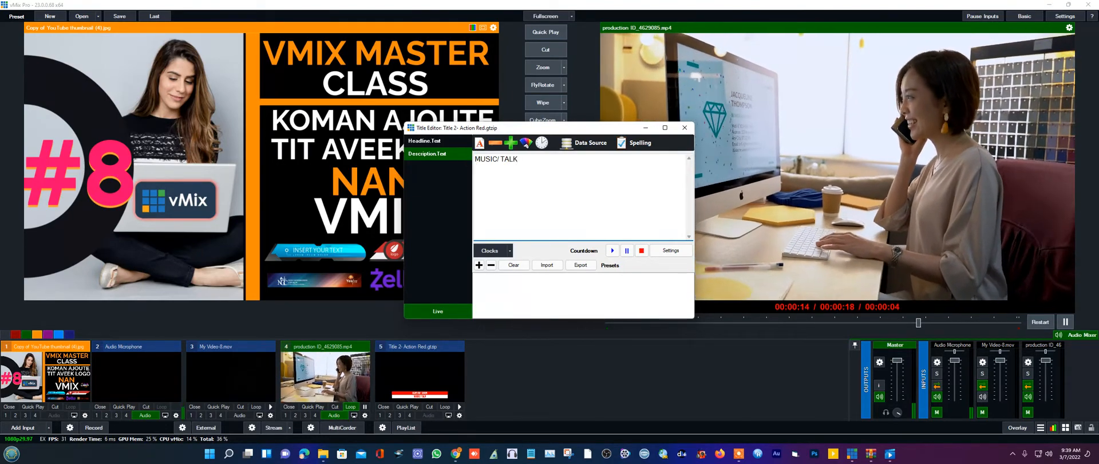
{"action": "type", "text": " SOW"}
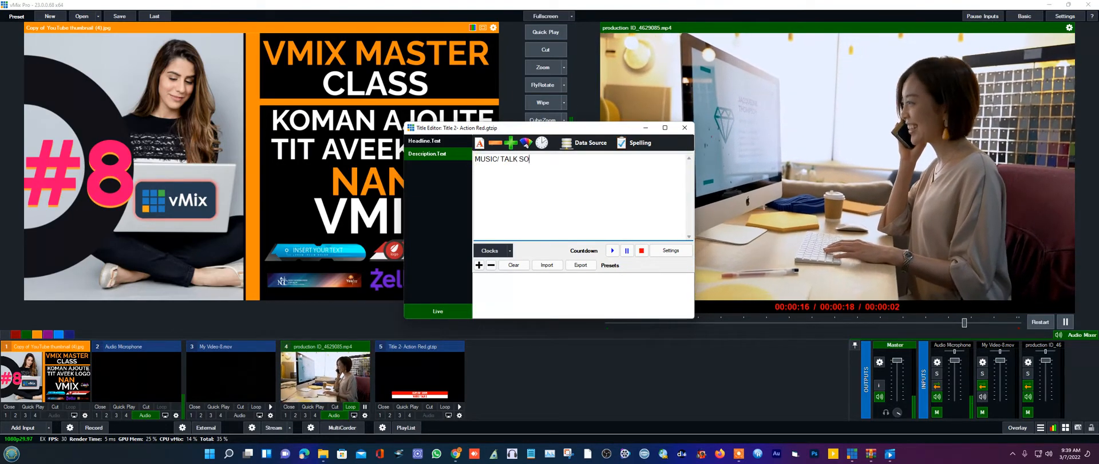
{"action": "left_click", "coordinate": [684, 128]}
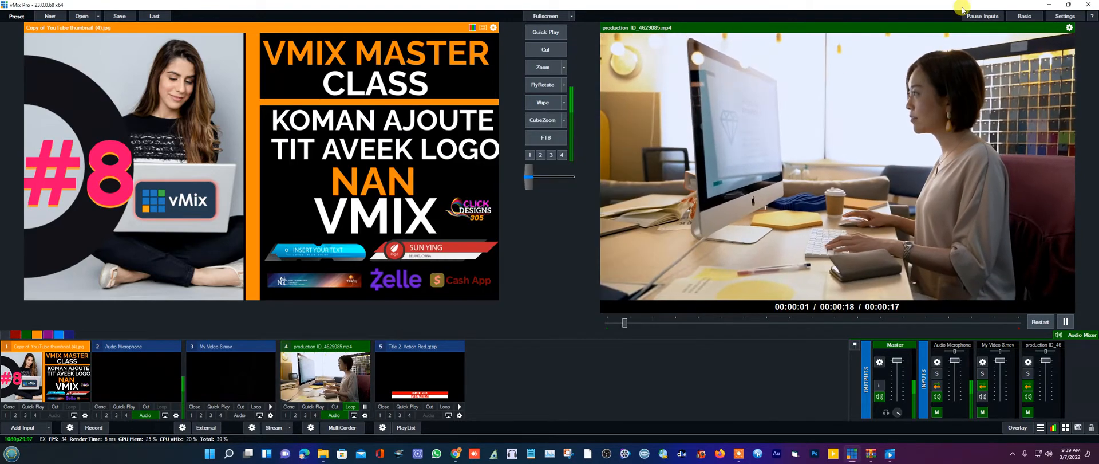
- Send input 5, the Action Red title, to Preview and open its input settings
{"action": "left_click", "coordinate": [423, 399]}
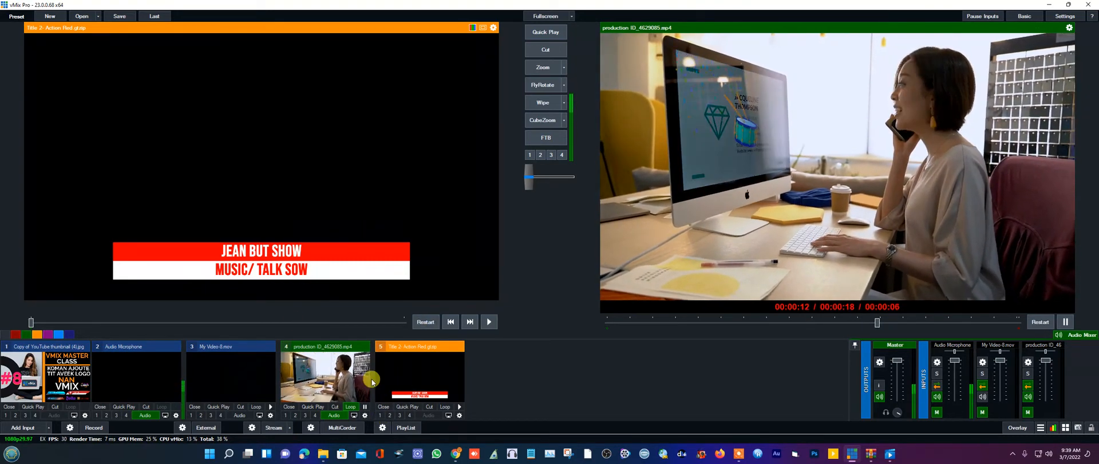
{"action": "right_click", "coordinate": [424, 372]}
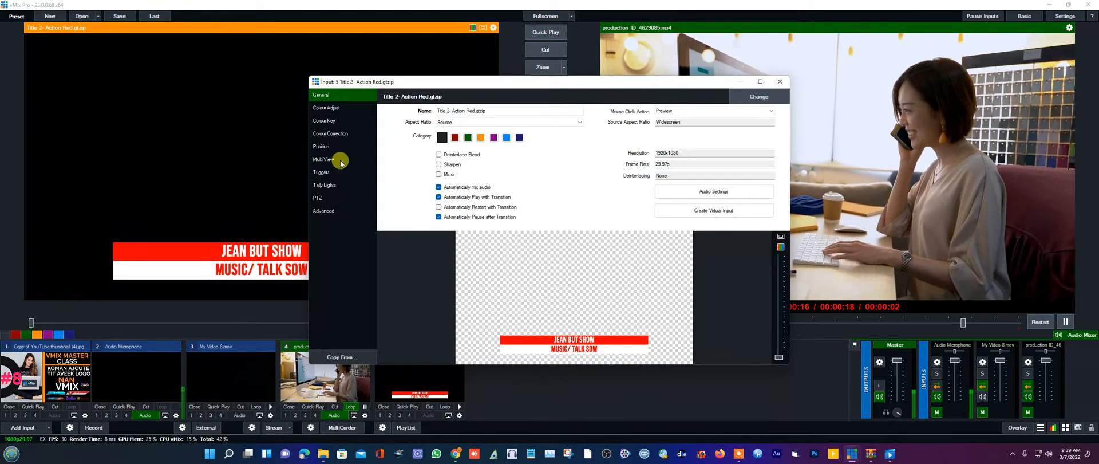
- Reopen the title's Position settings and nudge the graphic slightly down and left
{"action": "left_click", "coordinate": [323, 148]}
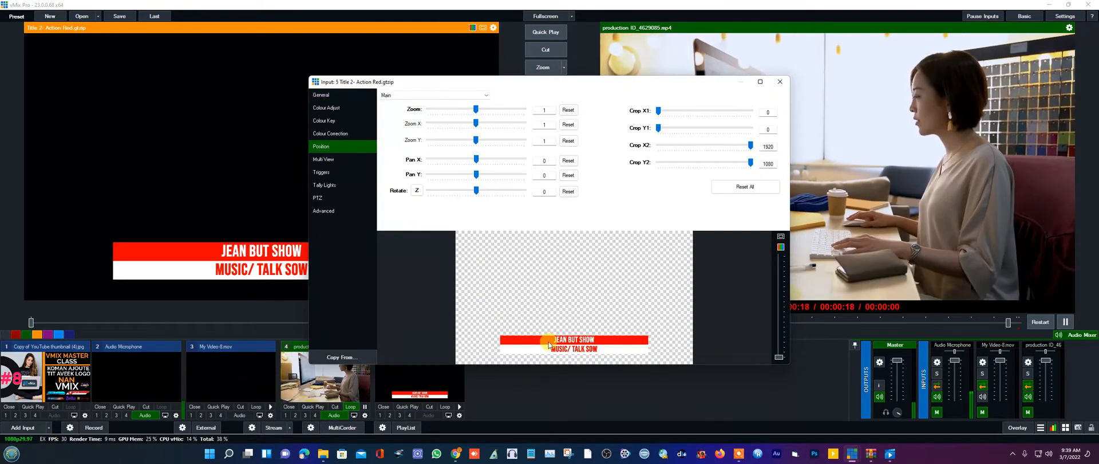
{"action": "left_click_drag", "start_coordinate": [547, 343], "coordinate": [548, 354]}
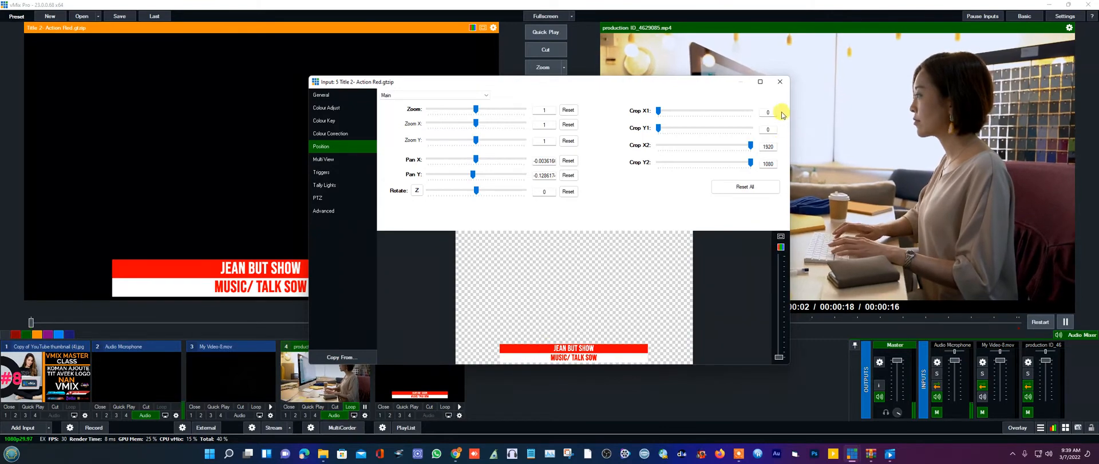
{"action": "left_click", "coordinate": [781, 83]}
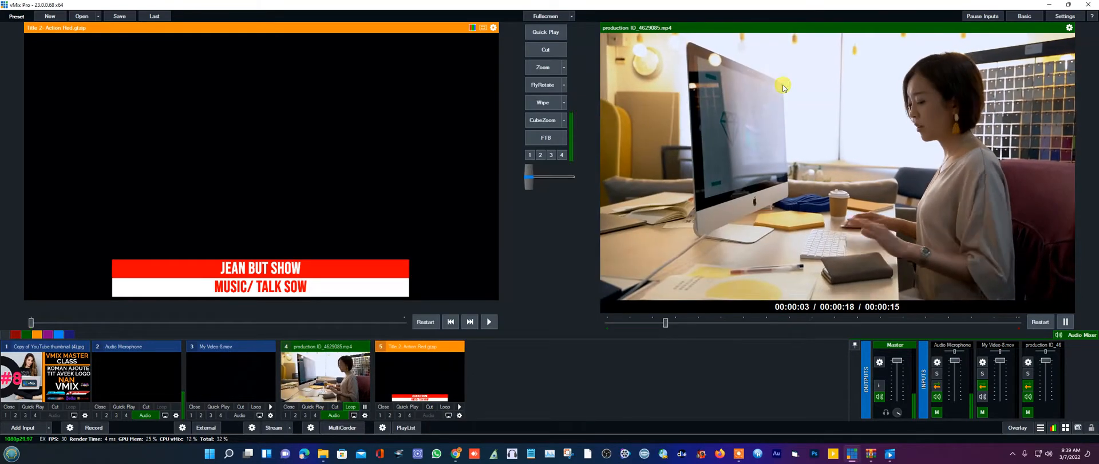
{"action": "left_click", "coordinate": [419, 391]}
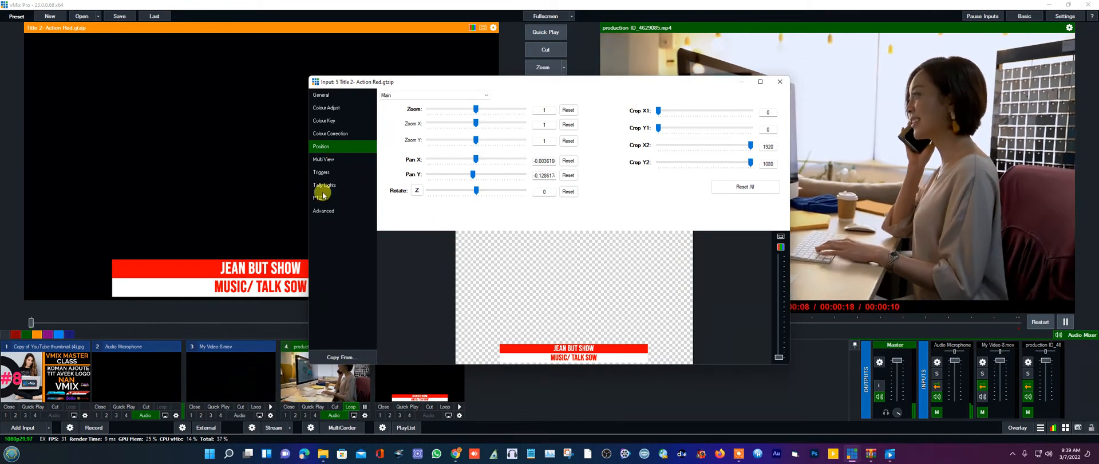
{"action": "left_click", "coordinate": [321, 95]}
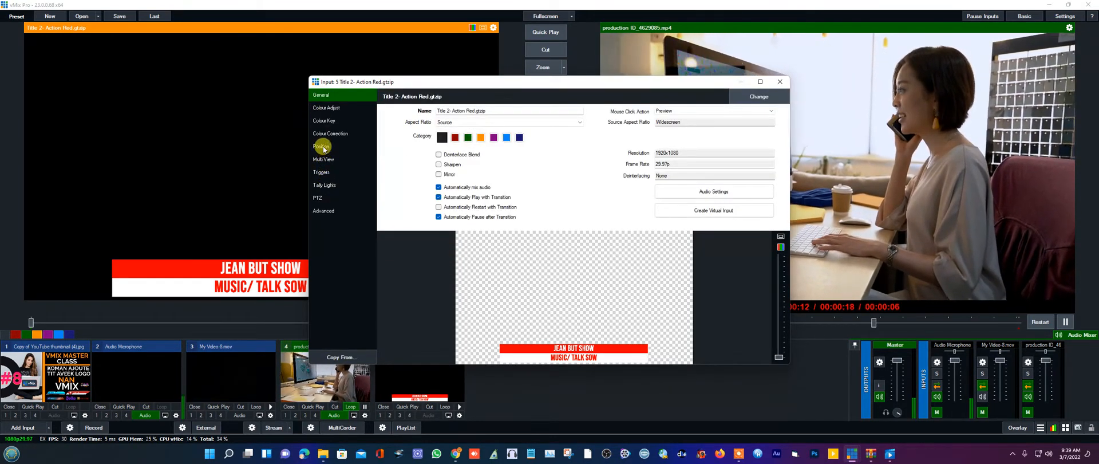
{"action": "left_click", "coordinate": [321, 148]}
{"action": "left_click_drag", "start_coordinate": [564, 351], "coordinate": [520, 353]}
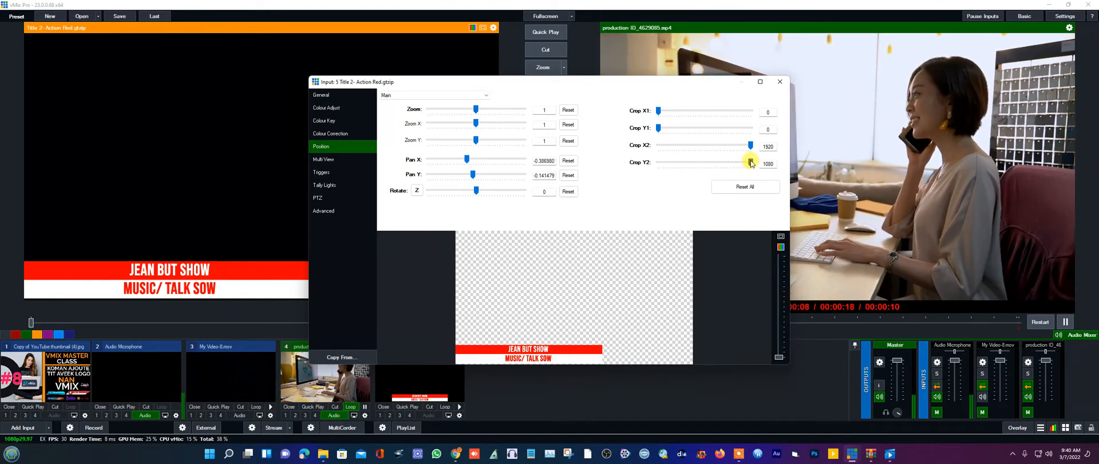
- Crop the title to Y2 995 and X1 759, pan it to the bottom-left corner, and close
{"action": "left_click_drag", "start_coordinate": [751, 163], "coordinate": [715, 172]}
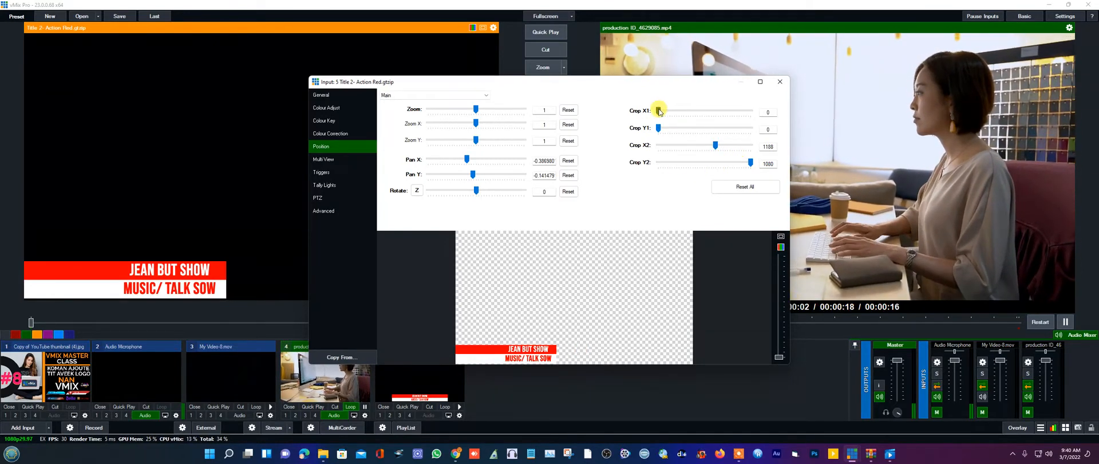
{"action": "left_click_drag", "start_coordinate": [665, 112], "coordinate": [696, 112]}
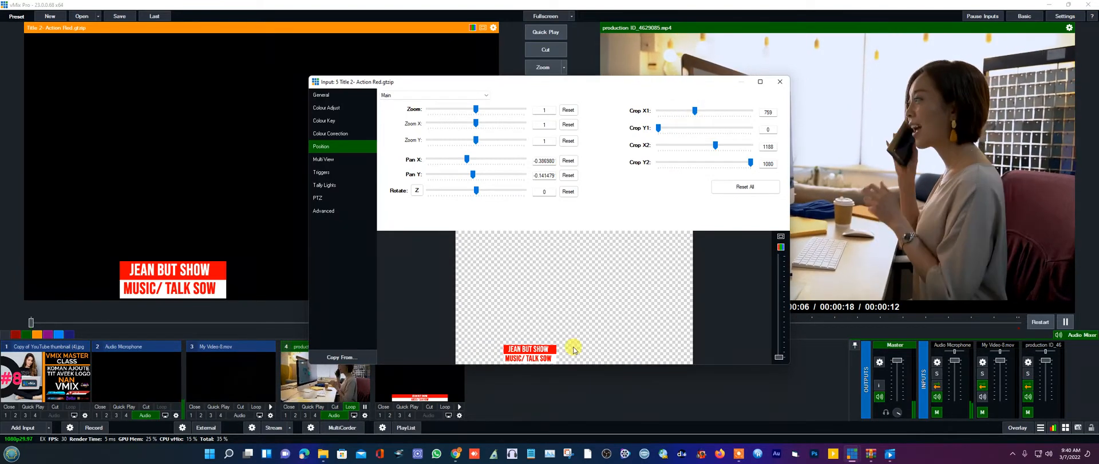
{"action": "left_click_drag", "start_coordinate": [574, 350], "coordinate": [498, 351]}
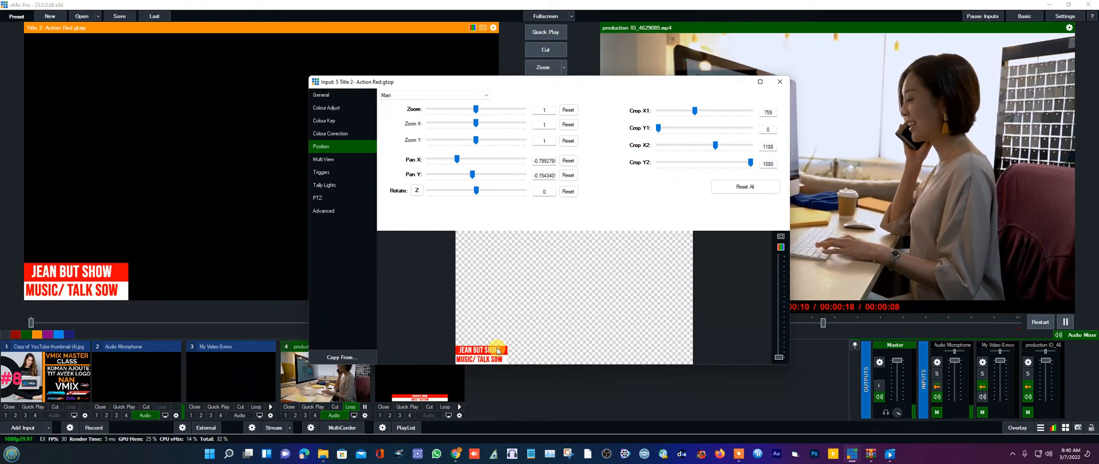
{"action": "left_click", "coordinate": [777, 82]}
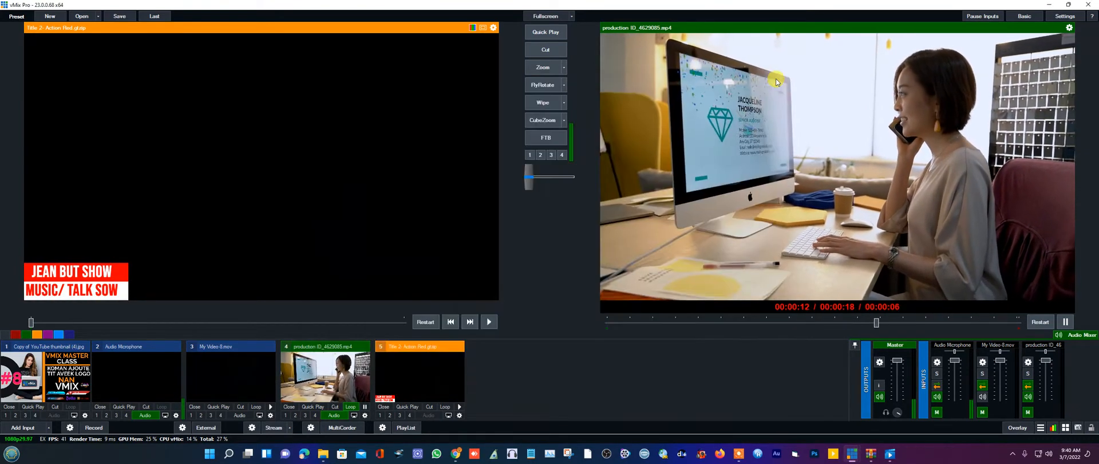
{"action": "left_click", "coordinate": [381, 415]}
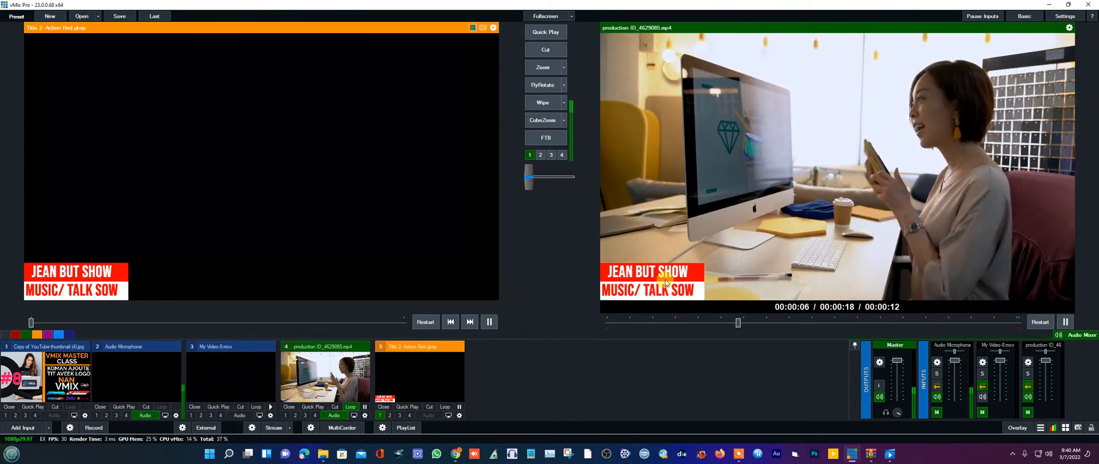
{"action": "left_click", "coordinate": [380, 415]}
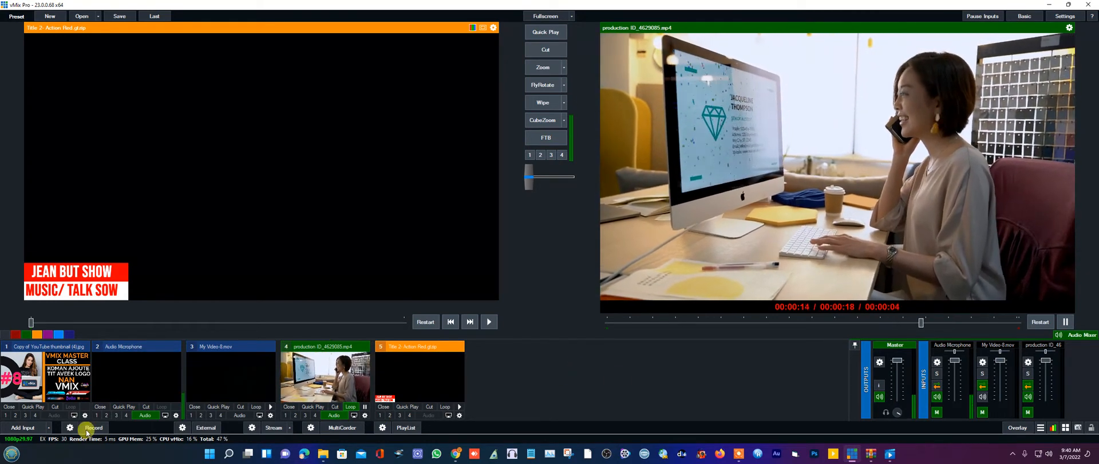
- Add pexels-ron-lach-7599884.mp4 as input 6 and transition it to Output with Zoom
{"action": "left_click", "coordinate": [12, 430]}
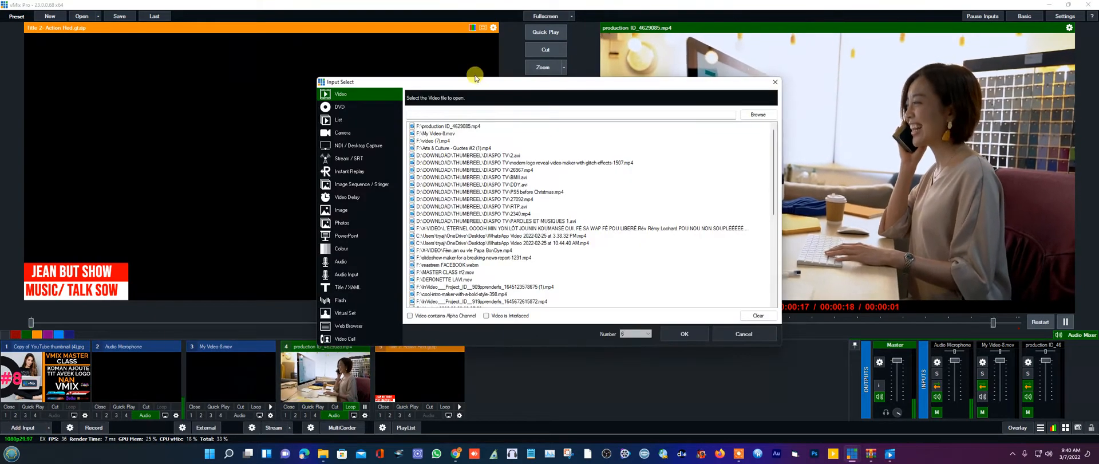
{"action": "left_click", "coordinate": [757, 115]}
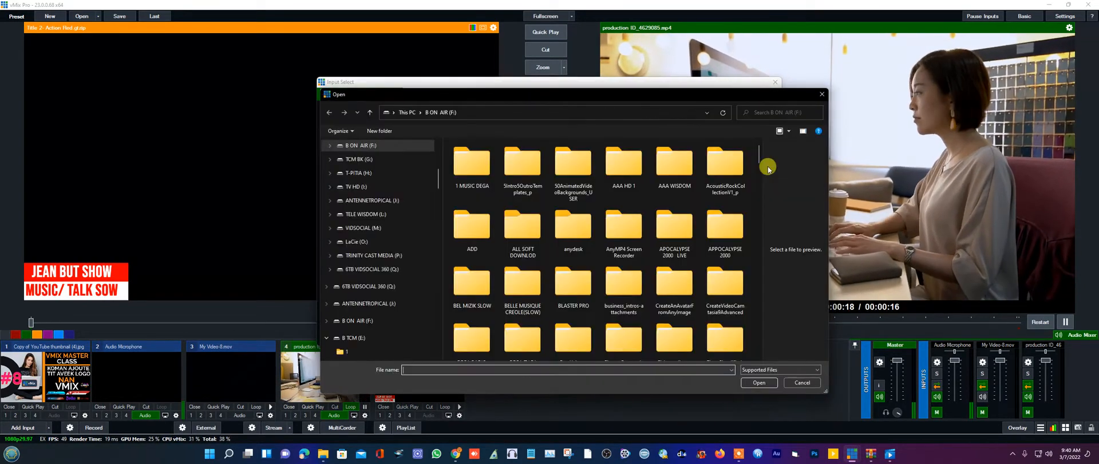
{"action": "left_click_drag", "start_coordinate": [761, 158], "coordinate": [759, 305]}
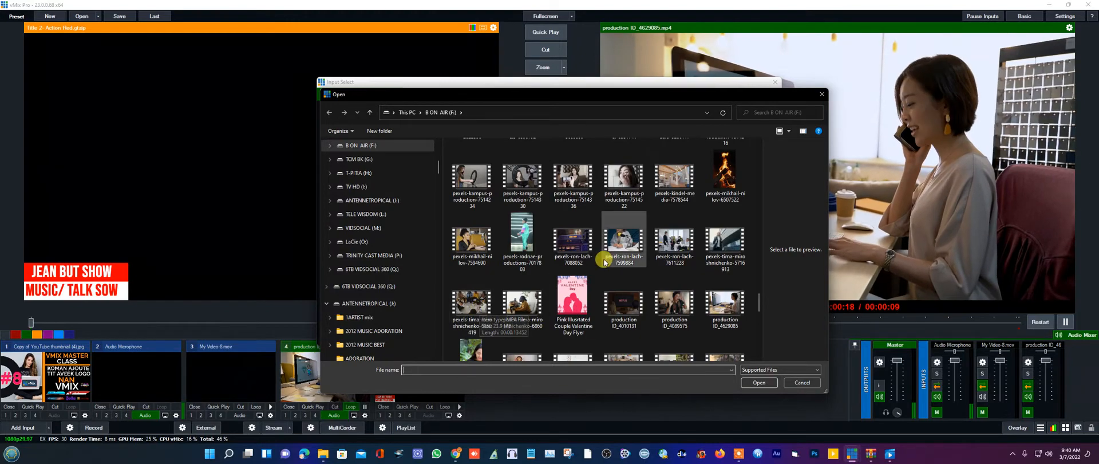
{"action": "double_click", "coordinate": [620, 241]}
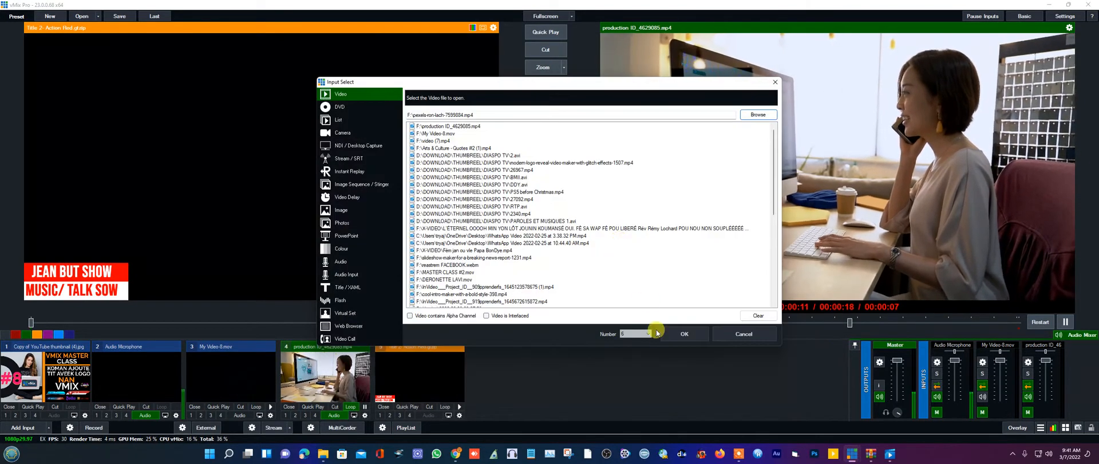
{"action": "left_click", "coordinate": [683, 334]}
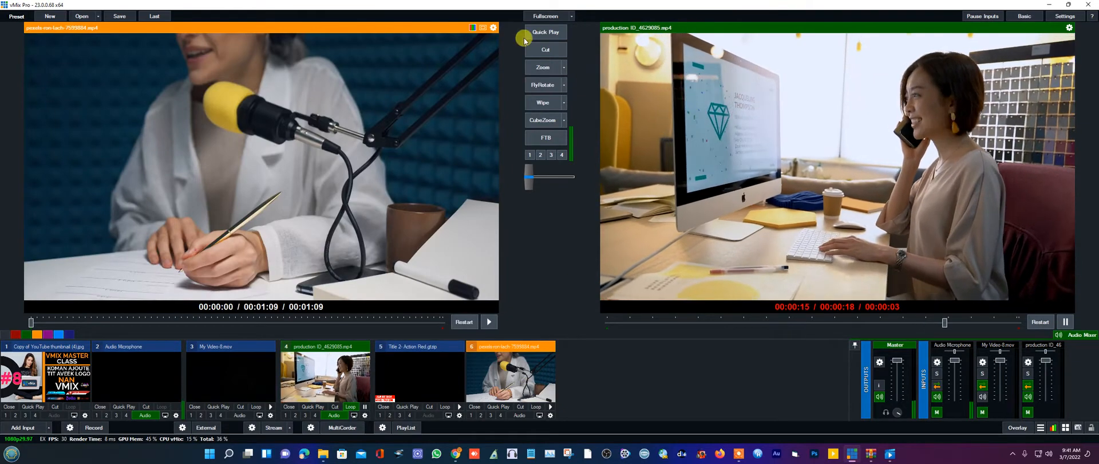
{"action": "left_click", "coordinate": [537, 67]}
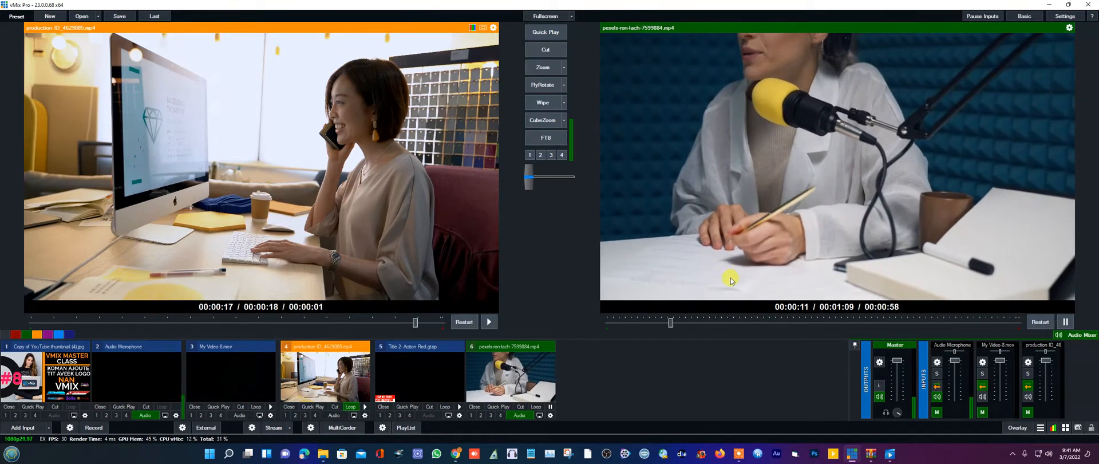
- Set input 6's MultiView layer 1 to 5 Title 2- Action Red.gtzip and transition with Zoom
{"action": "left_click", "coordinate": [551, 416]}
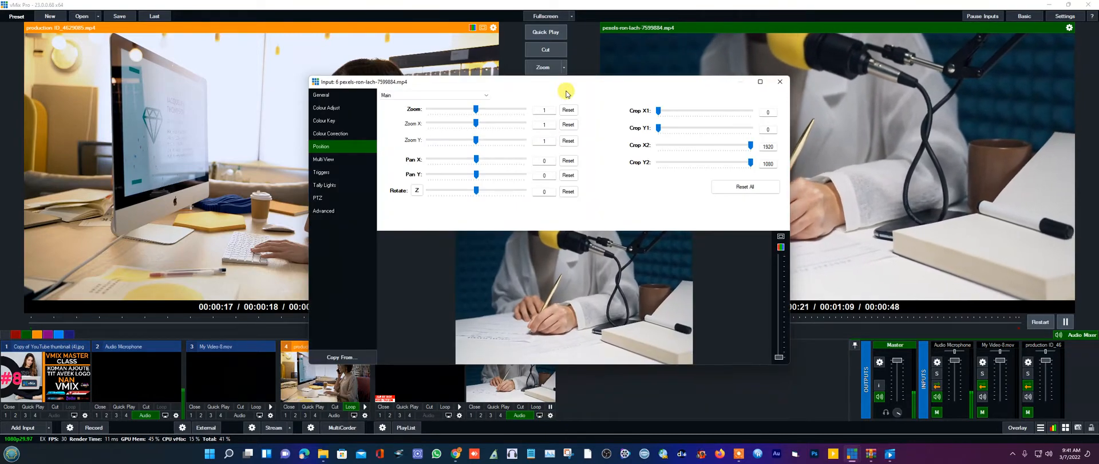
{"action": "left_click_drag", "start_coordinate": [566, 91], "coordinate": [638, 40]}
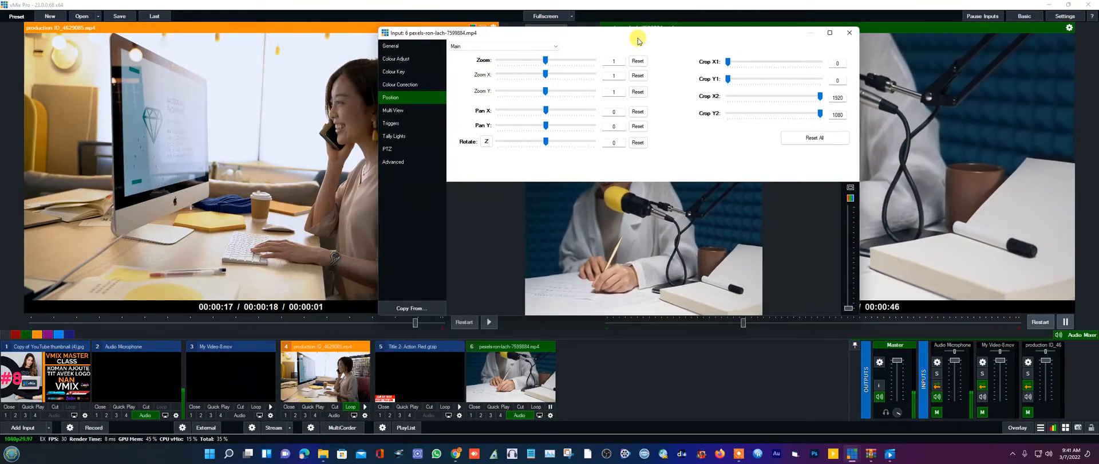
{"action": "left_click", "coordinate": [395, 112]}
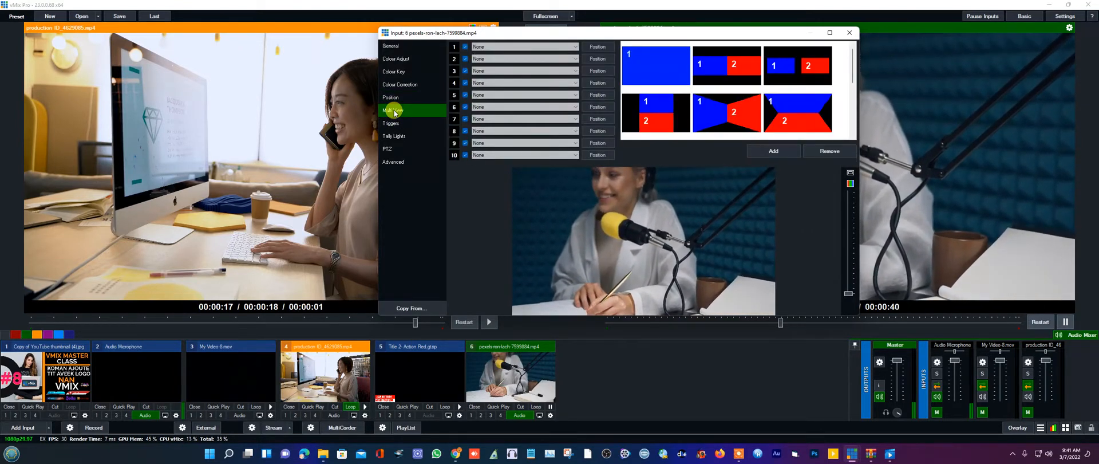
{"action": "left_click", "coordinate": [576, 48]}
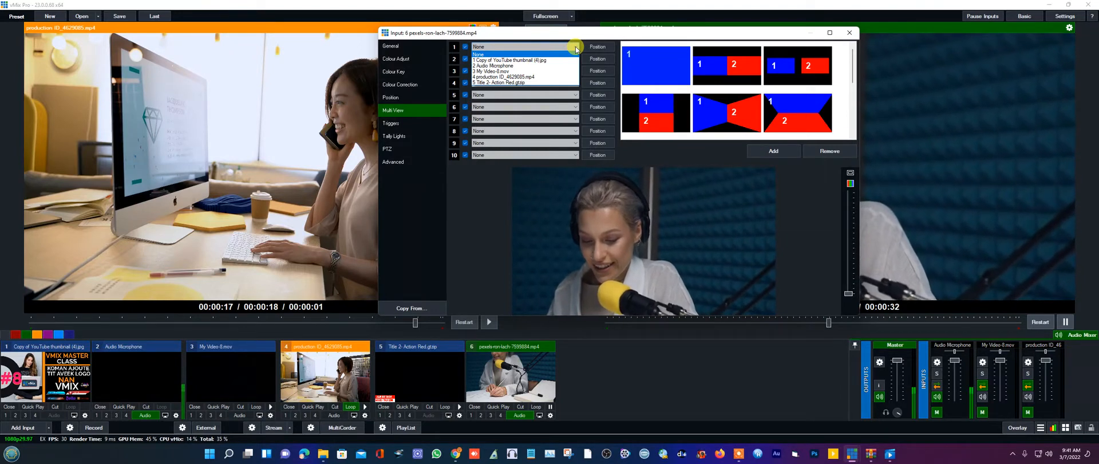
{"action": "left_click", "coordinate": [522, 83]}
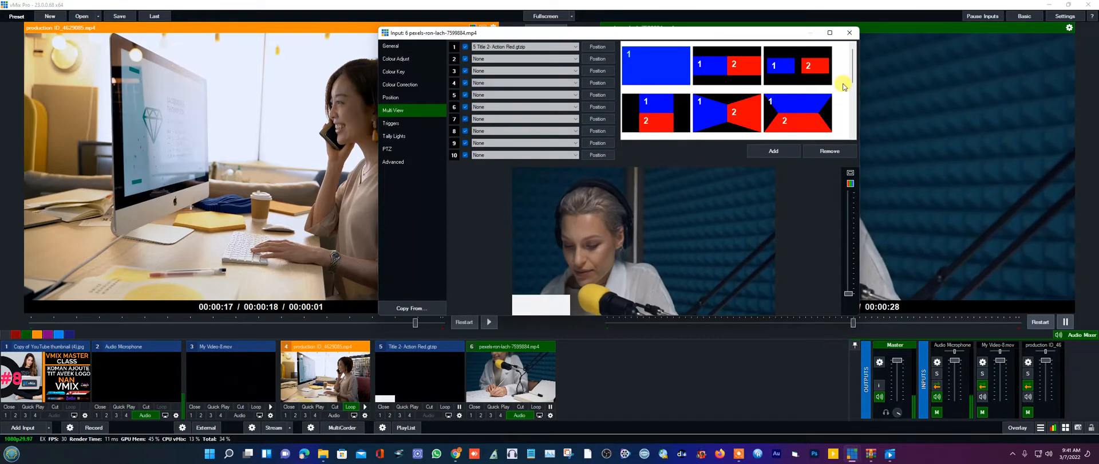
{"action": "left_click", "coordinate": [848, 35]}
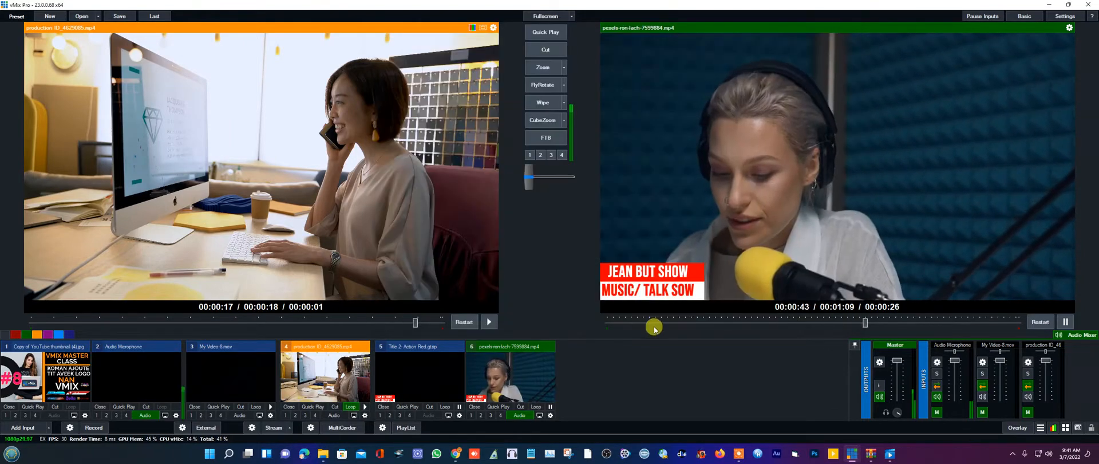
{"action": "left_click", "coordinate": [542, 67]}
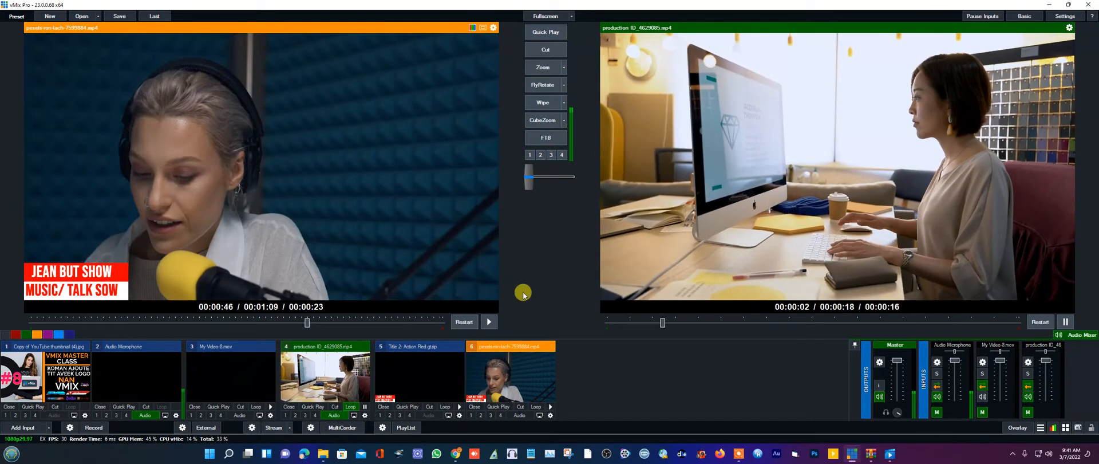
{"action": "left_click", "coordinate": [542, 69]}
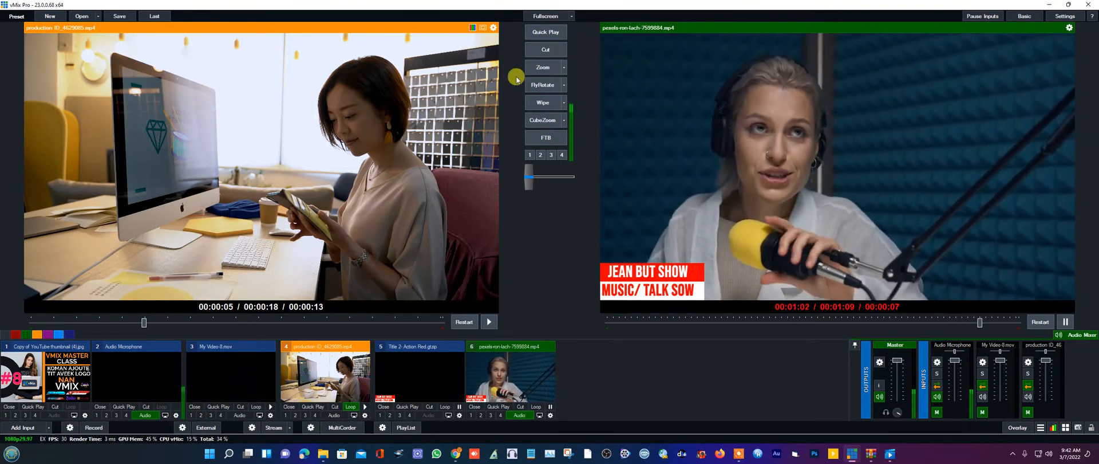
{"action": "left_click", "coordinate": [539, 68]}
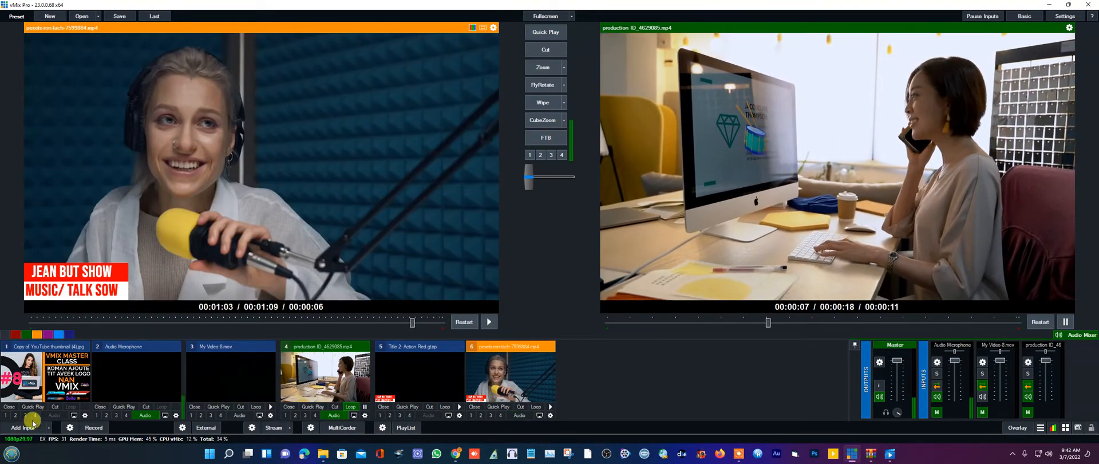
{"action": "left_click", "coordinate": [13, 429]}
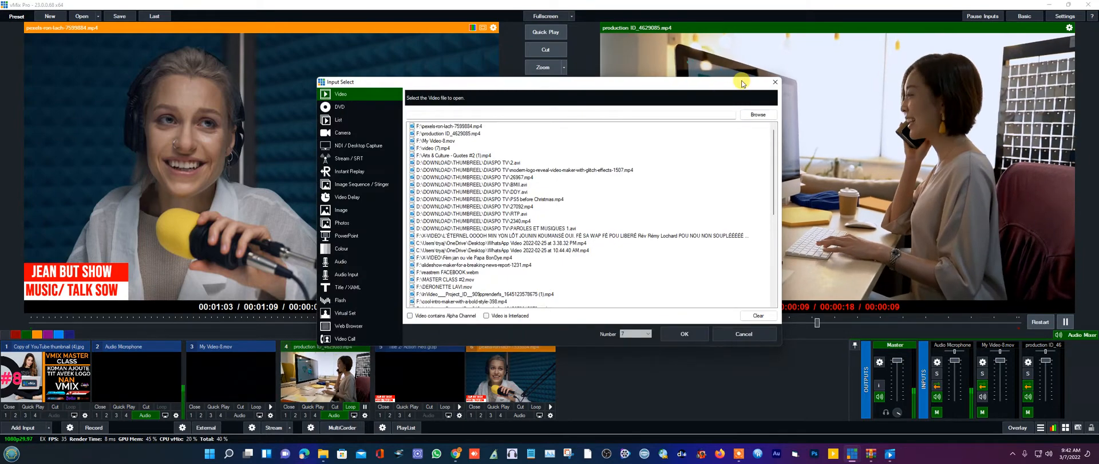
{"action": "left_click", "coordinate": [775, 82]}
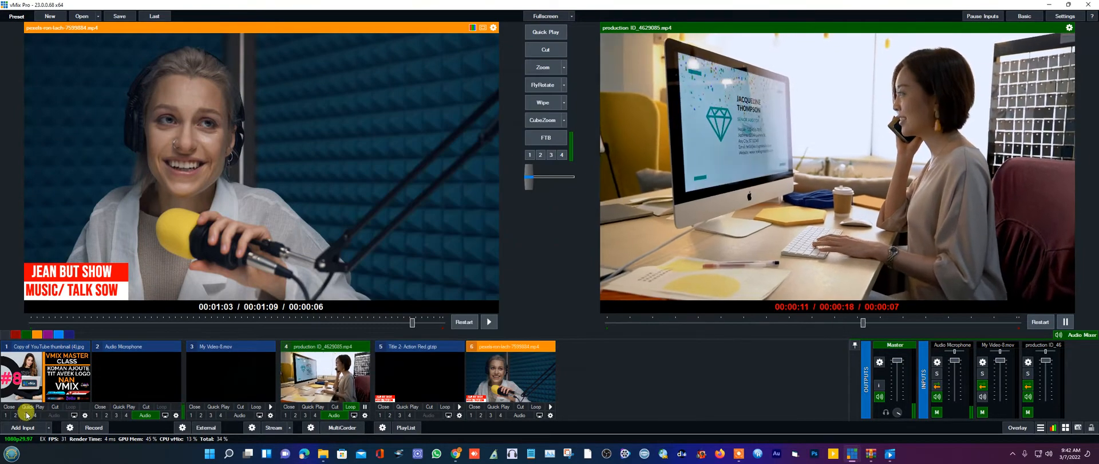
{"action": "left_click", "coordinate": [18, 431]}
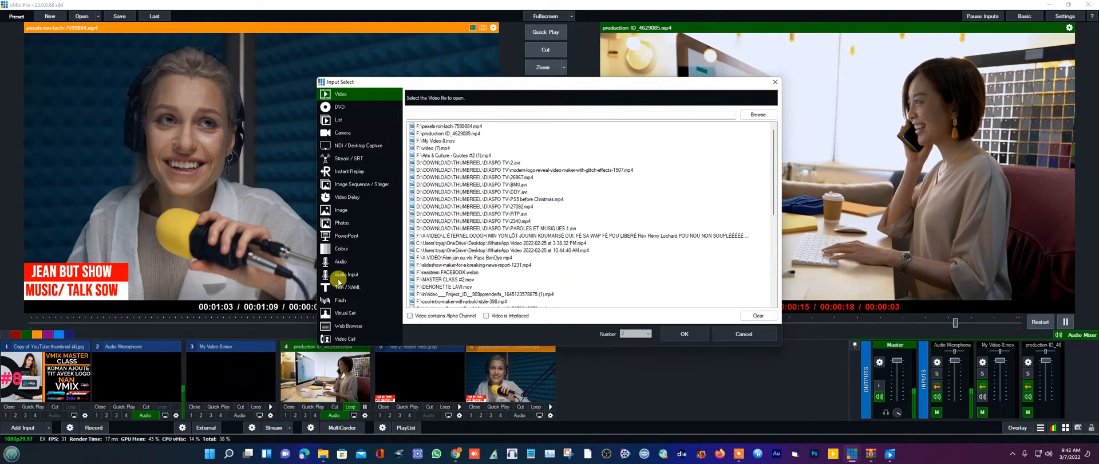
{"action": "left_click", "coordinate": [773, 85]}
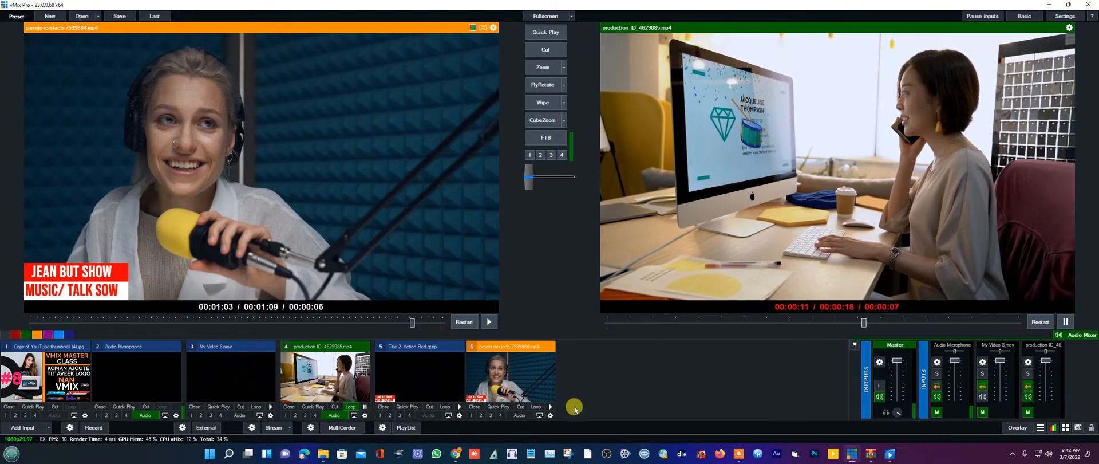
{"action": "left_click", "coordinate": [551, 416]}
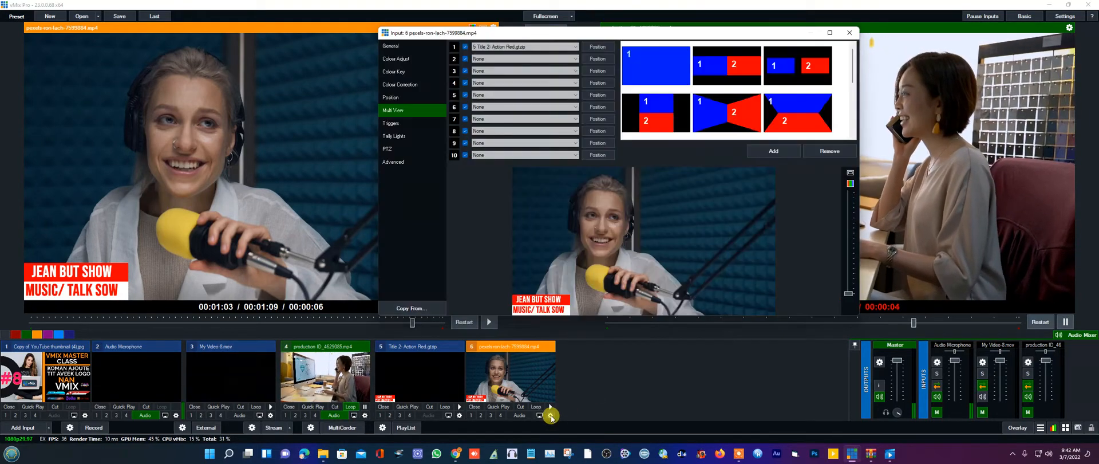
{"action": "right_click", "coordinate": [538, 391]}
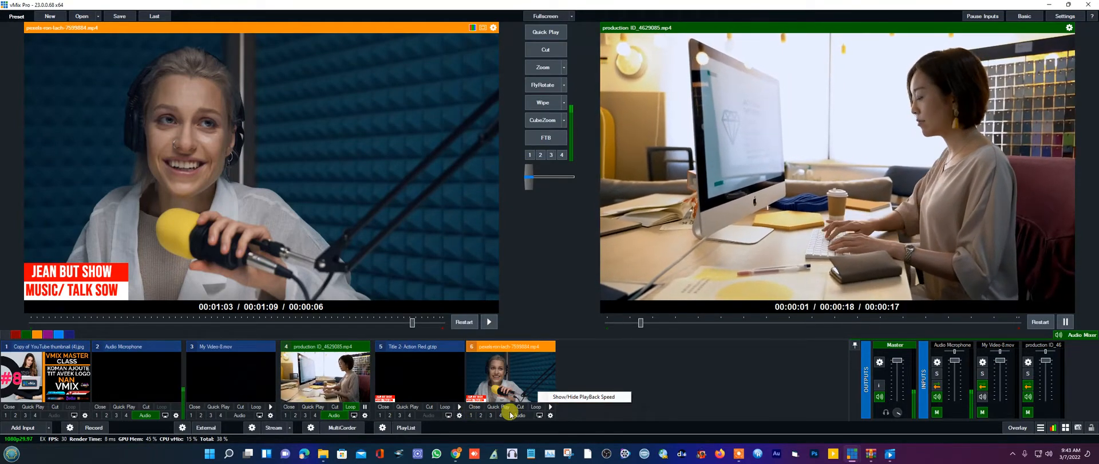
{"action": "left_click", "coordinate": [551, 415]}
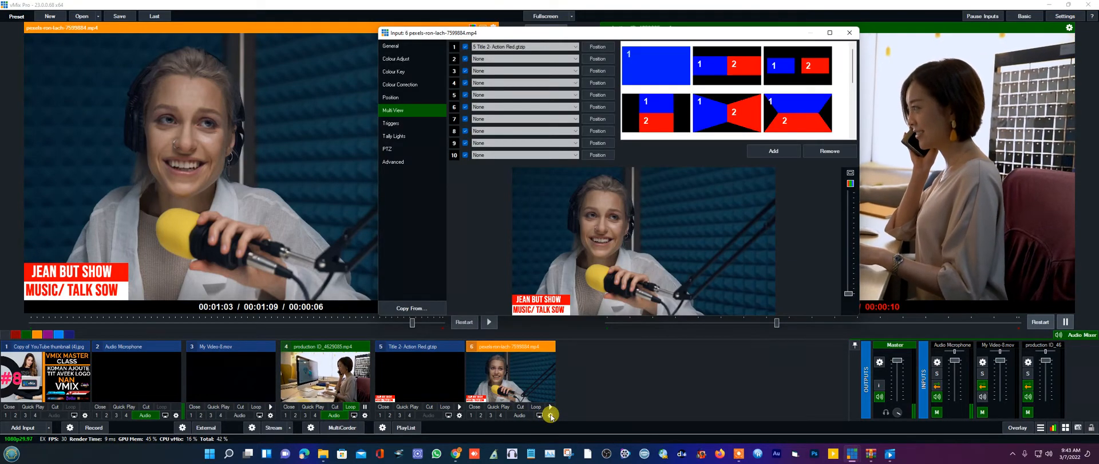
{"action": "left_click", "coordinate": [848, 33]}
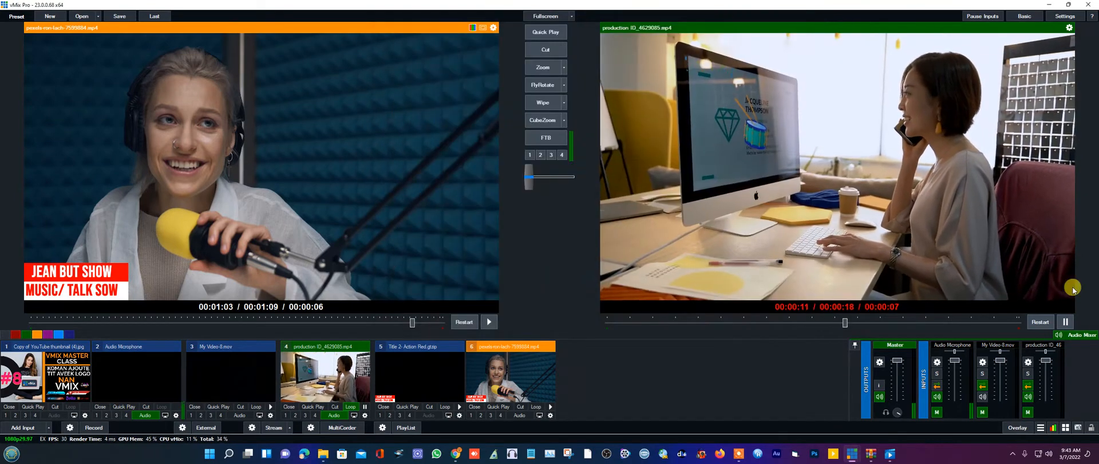
- Check the overlay type in Overlay Settings, then reopen input 6's settings
{"action": "left_click", "coordinate": [1019, 428]}
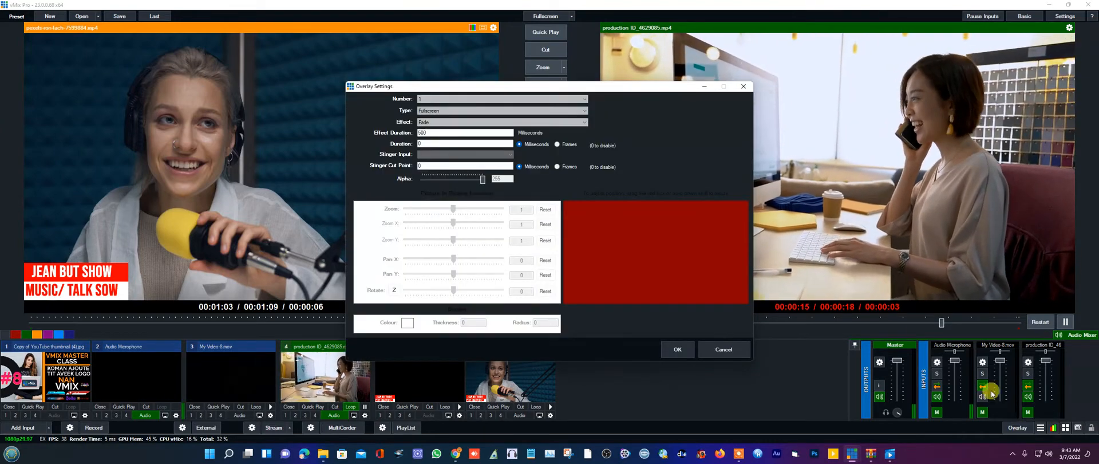
{"action": "left_click", "coordinate": [447, 110]}
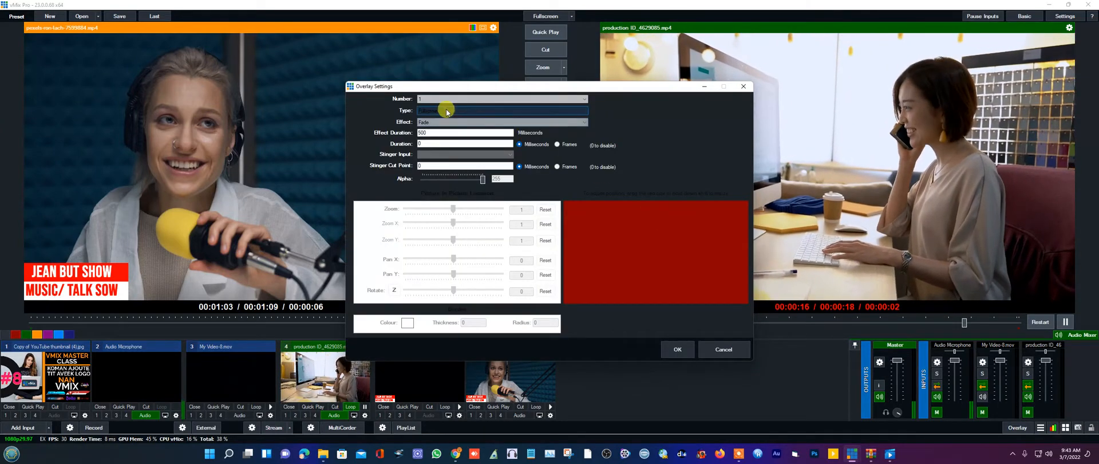
{"action": "left_click", "coordinate": [744, 86]}
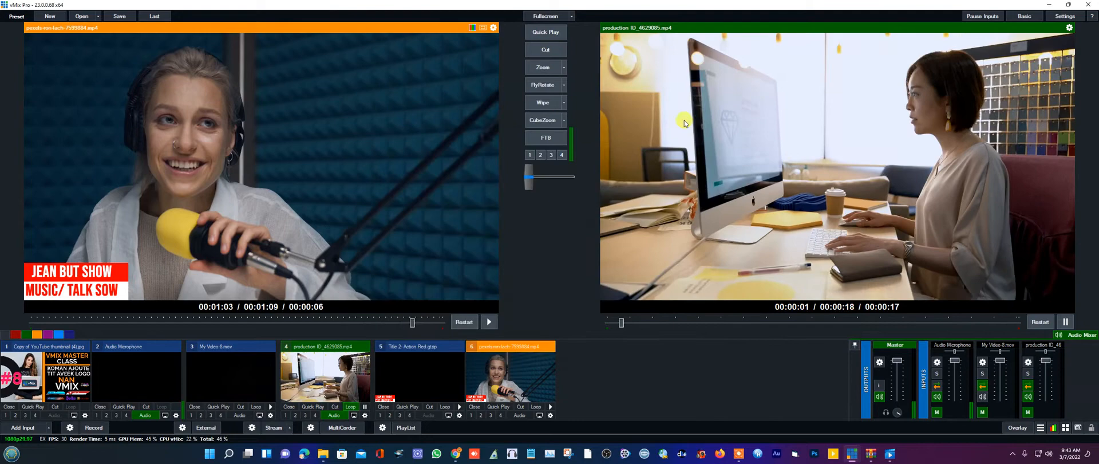
{"action": "left_click", "coordinate": [551, 416]}
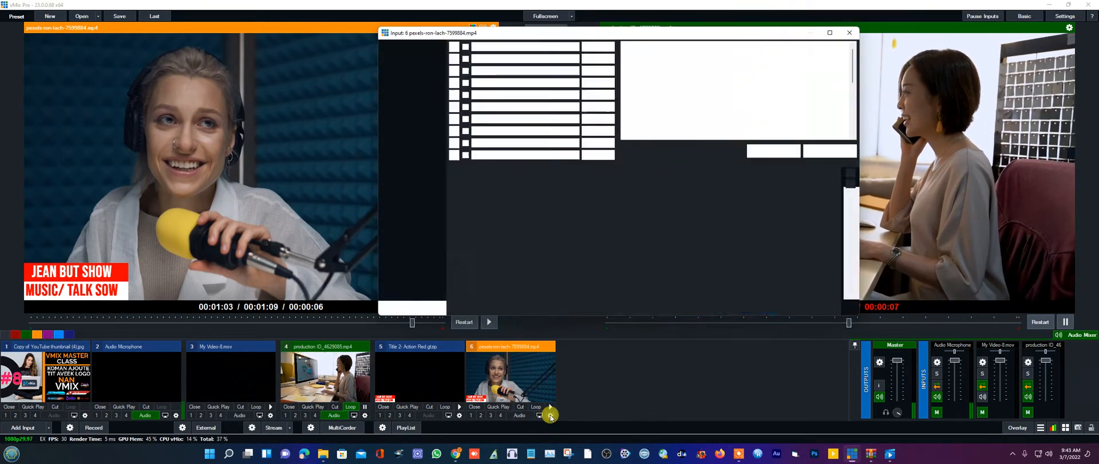
- Use Create Virtual Input on the pexels-ron-lach clip to make input 7 with its lower-third
{"action": "right_click", "coordinate": [551, 416]}
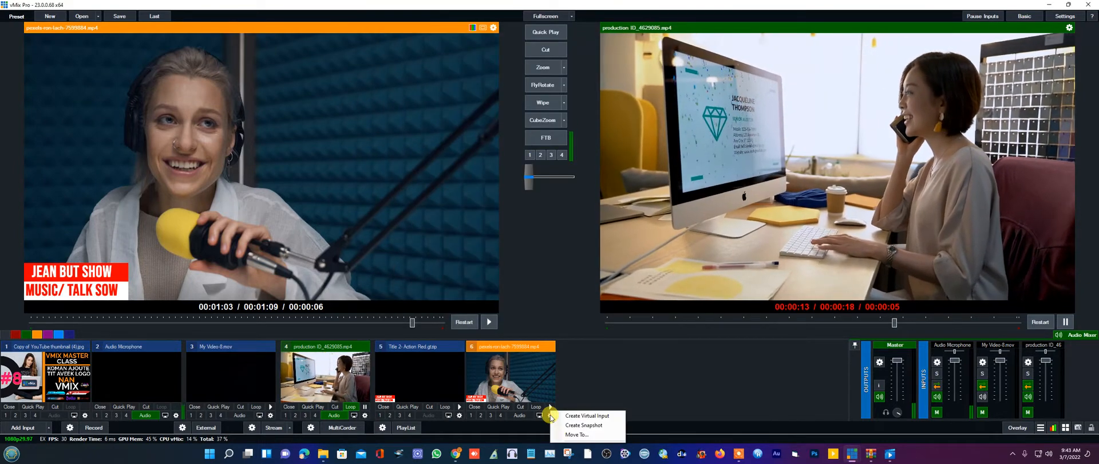
{"action": "left_click", "coordinate": [657, 362]}
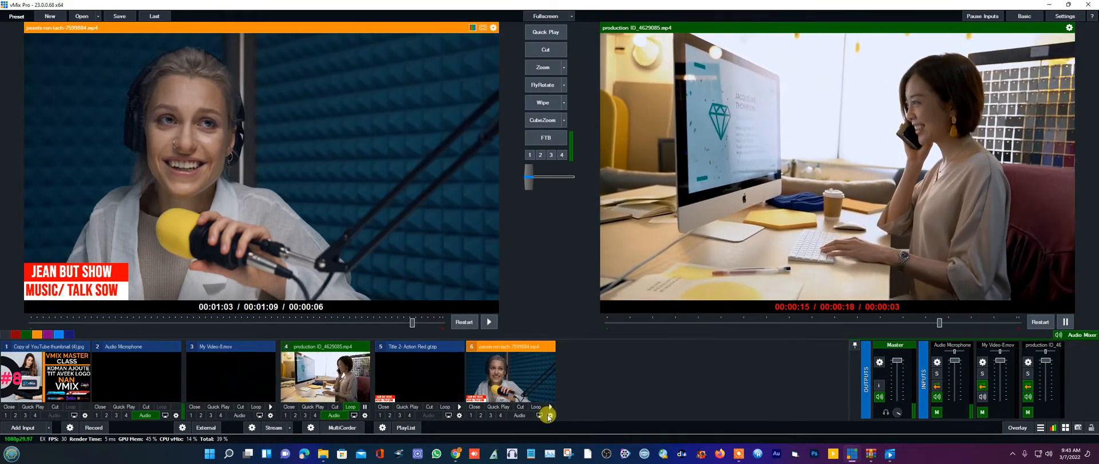
{"action": "right_click", "coordinate": [551, 417]}
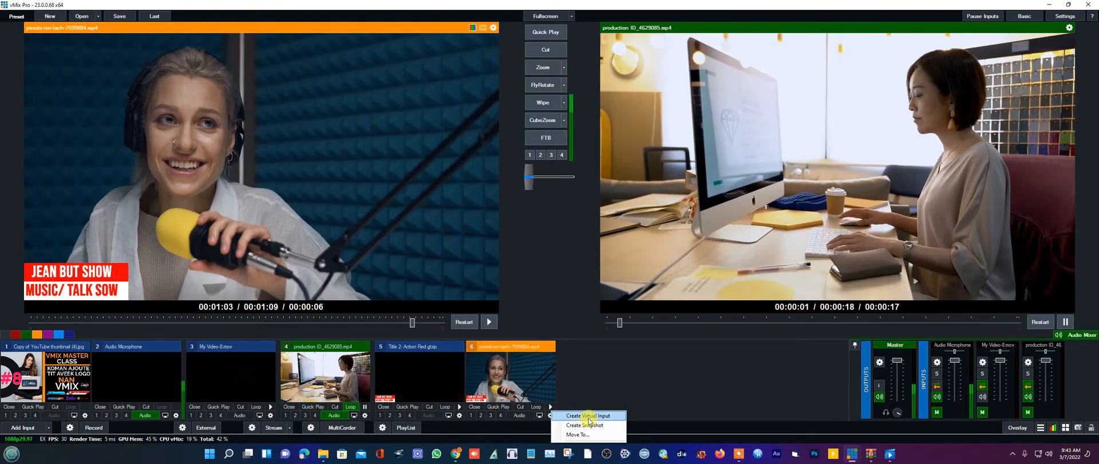
{"action": "left_click", "coordinate": [589, 416]}
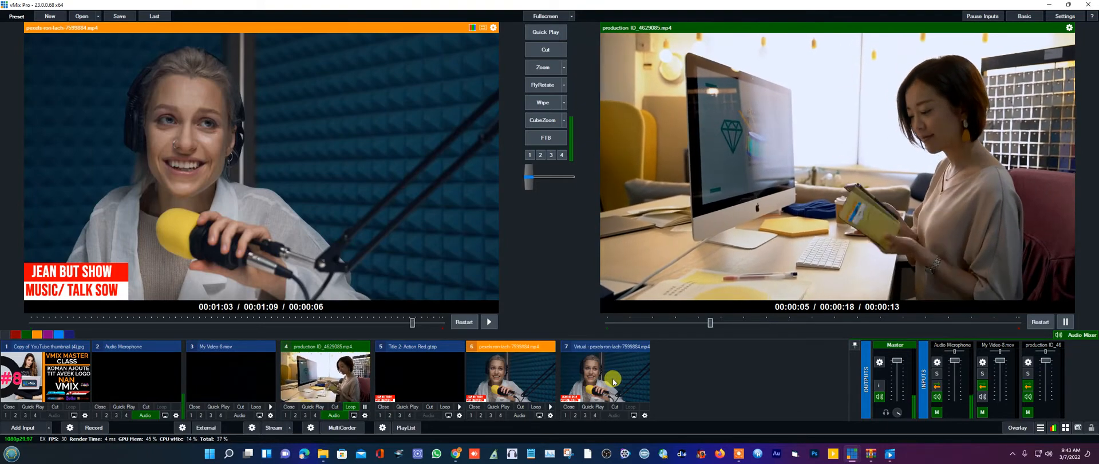
- Set Multi View layer 1 of podcast input 6 to None, removing its lower-third title
{"action": "left_click", "coordinate": [550, 416]}
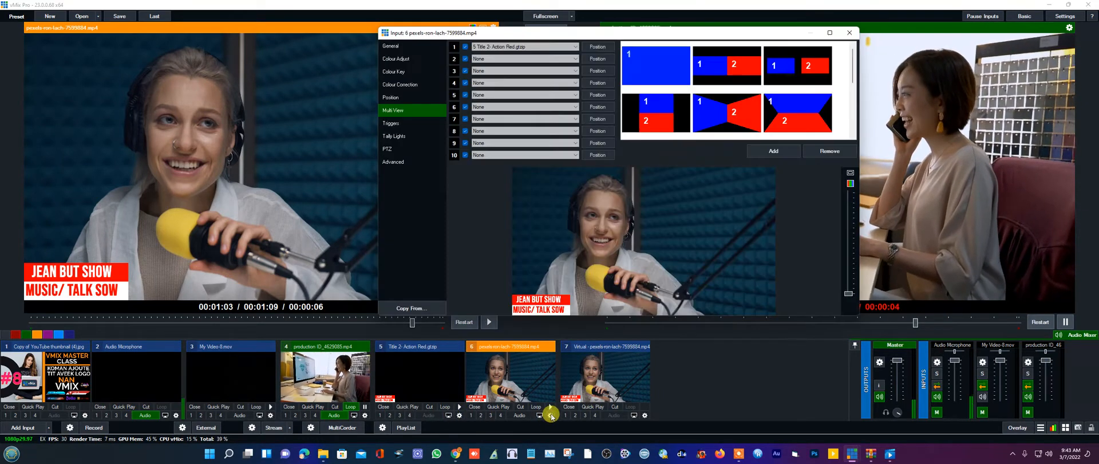
{"action": "left_click", "coordinate": [498, 48]}
{"action": "left_click", "coordinate": [485, 54]}
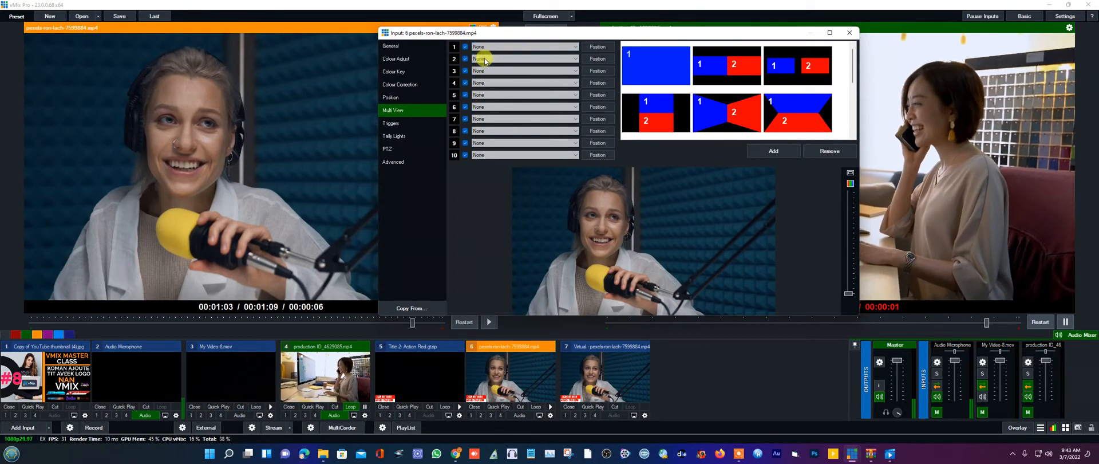
{"action": "left_click", "coordinate": [851, 34]}
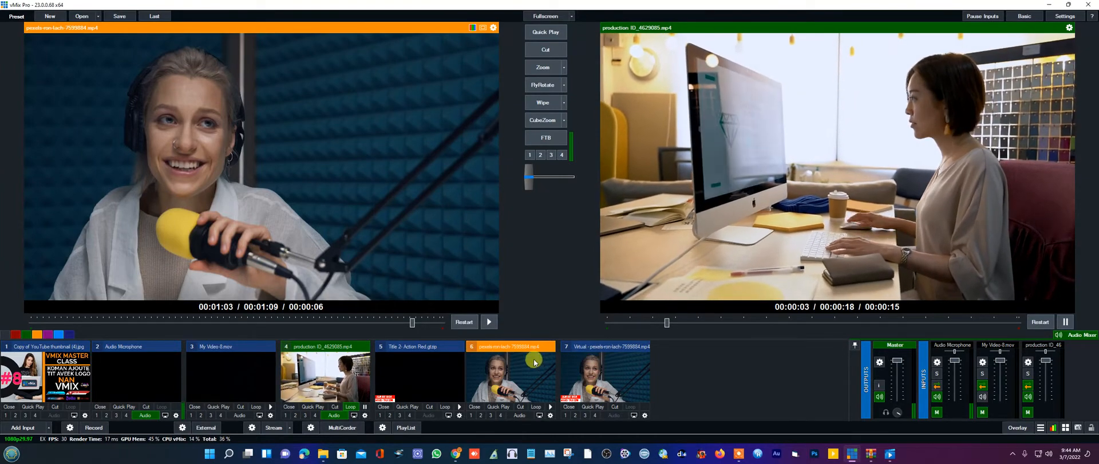
- Cut the titled virtual input 7 to air, then preview input 6 and Zoom it in
{"action": "left_click", "coordinate": [602, 375]}
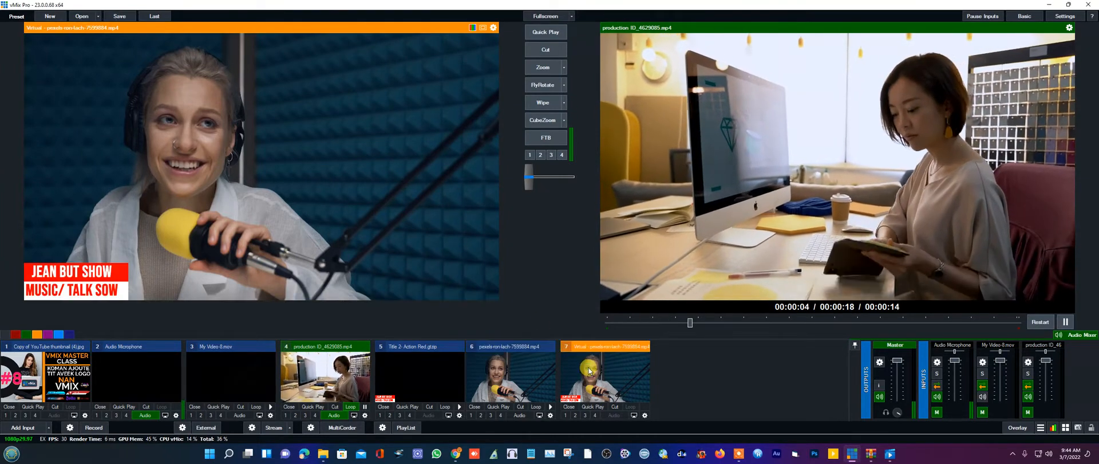
{"action": "left_click", "coordinate": [545, 51]}
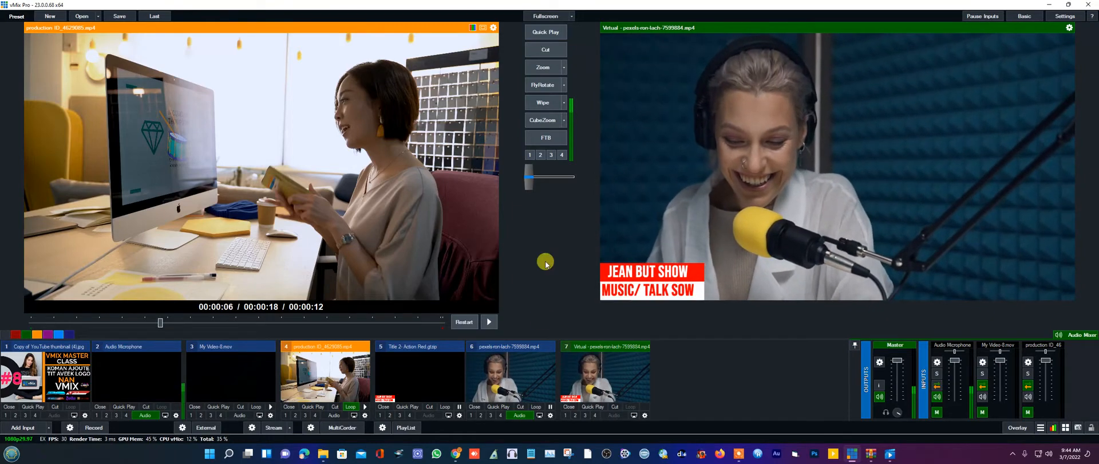
{"action": "left_click", "coordinate": [510, 375]}
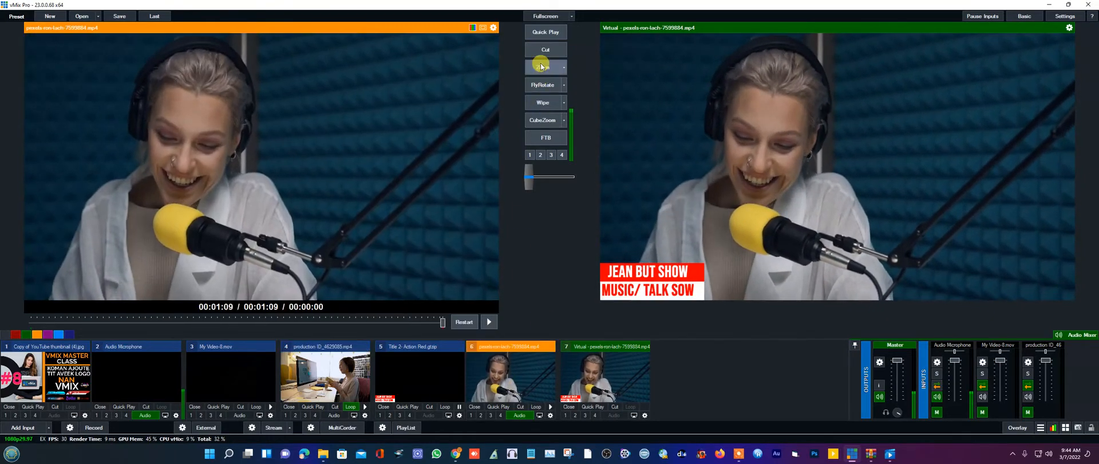
{"action": "left_click", "coordinate": [542, 66]}
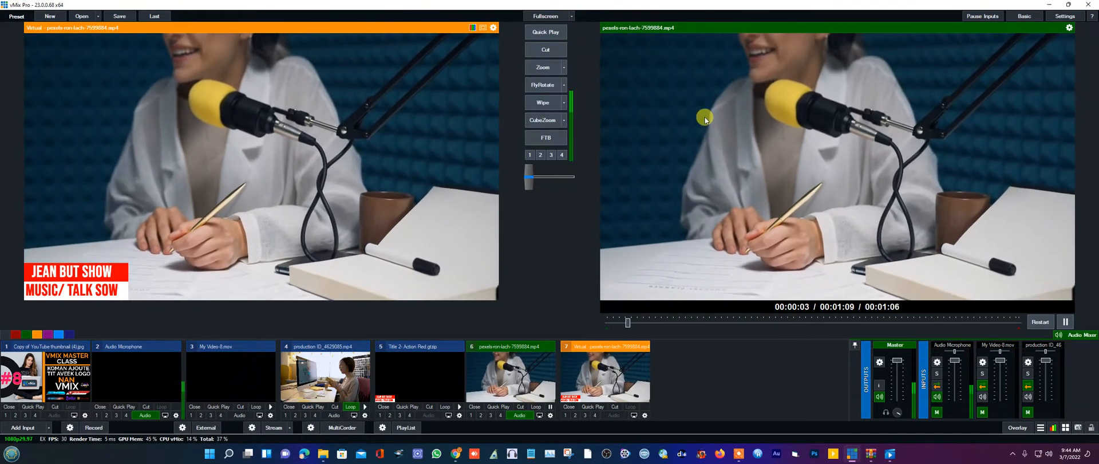
- Create virtual input 8 from desk clip input 4, then load titled input 7 into preview
{"action": "left_click", "coordinate": [361, 416]}
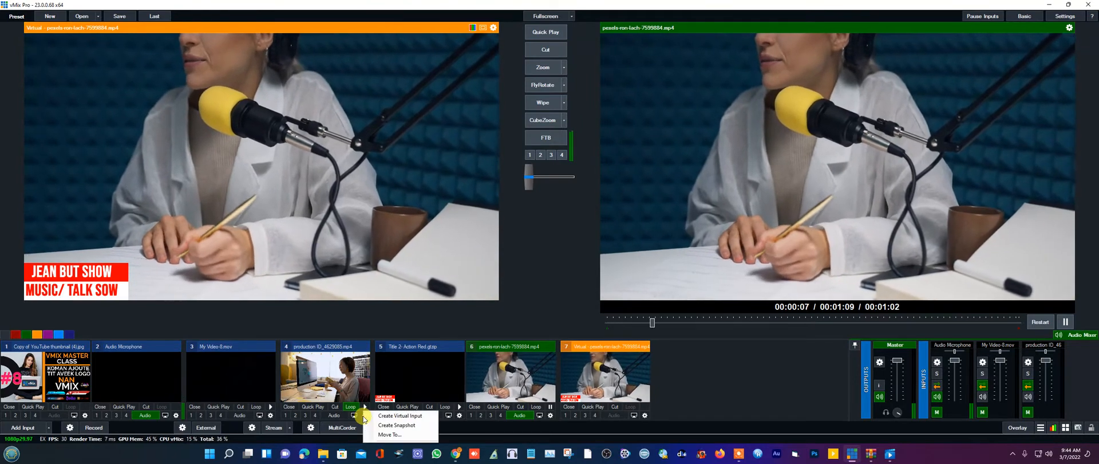
{"action": "left_click", "coordinate": [382, 416]}
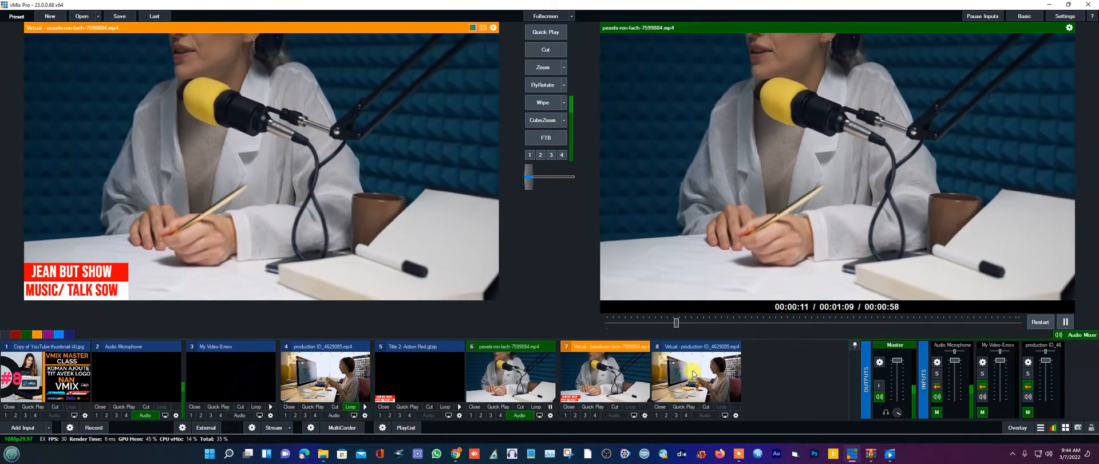
{"action": "left_click", "coordinate": [693, 373]}
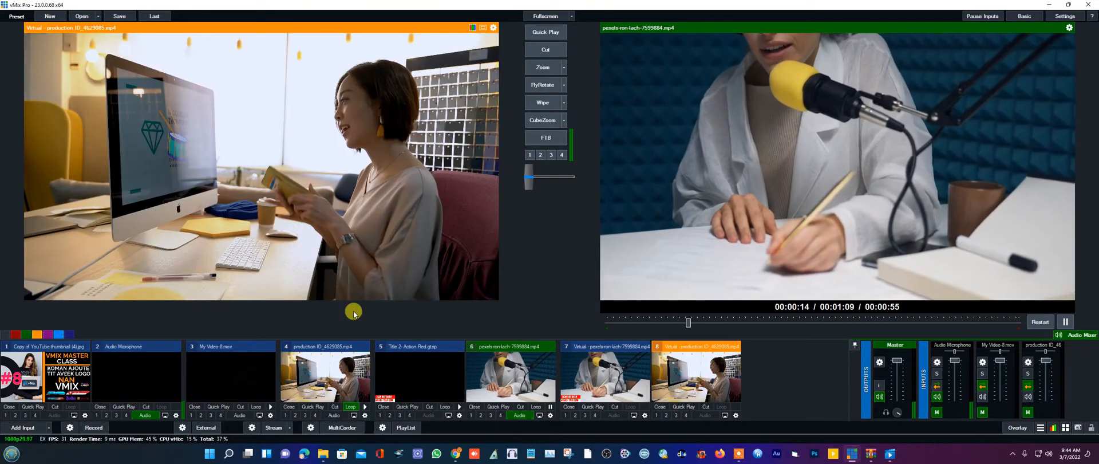
{"action": "left_click", "coordinate": [326, 372]}
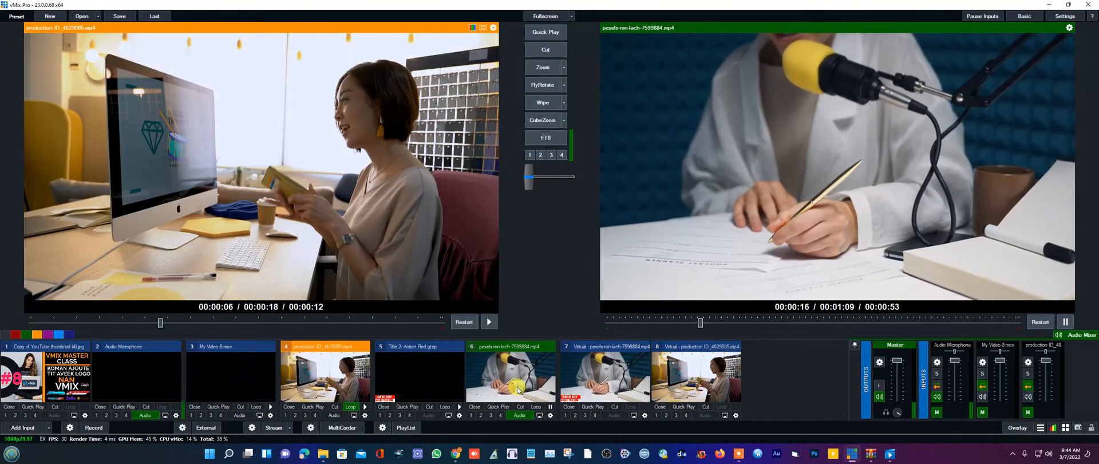
{"action": "left_click", "coordinate": [576, 375]}
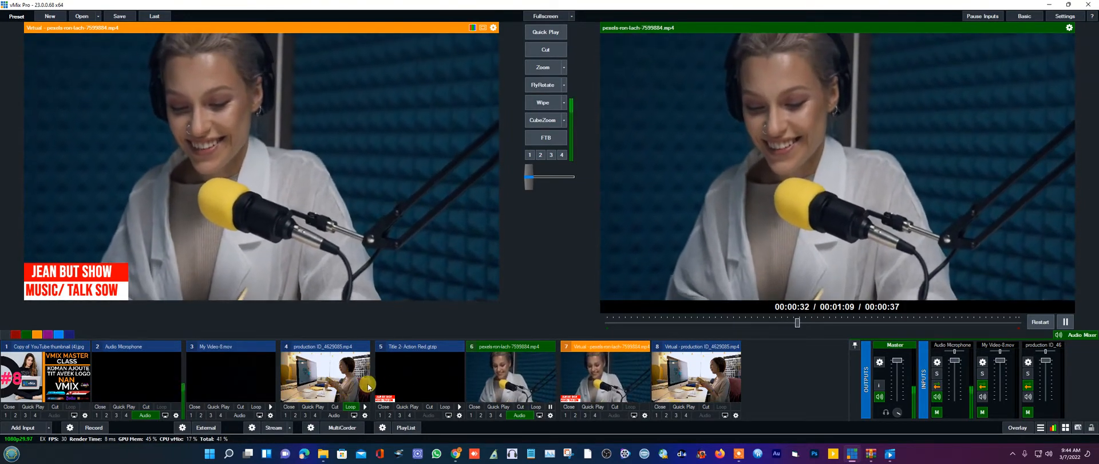
- Preview the production office clip (input 4) and FlyRotate it to the live output
{"action": "left_click", "coordinate": [340, 388]}
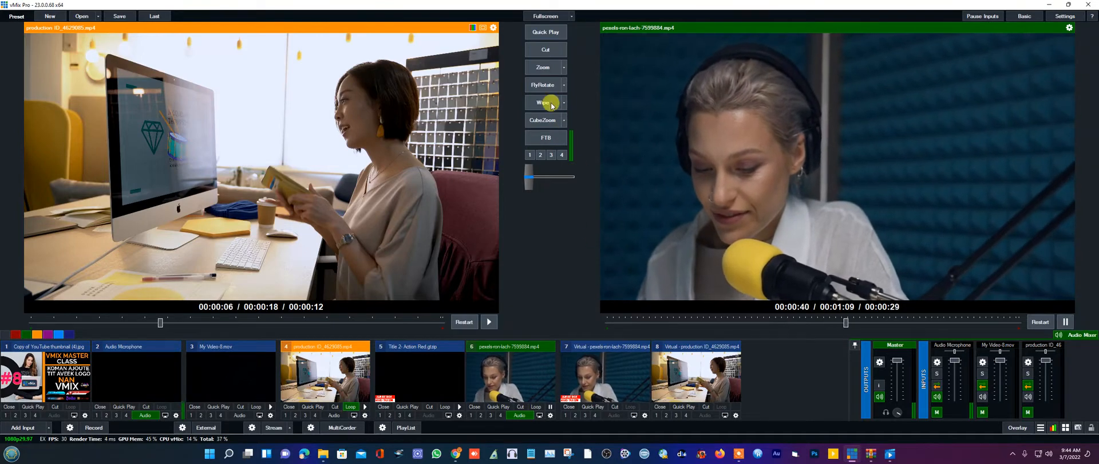
{"action": "left_click", "coordinate": [543, 85]}
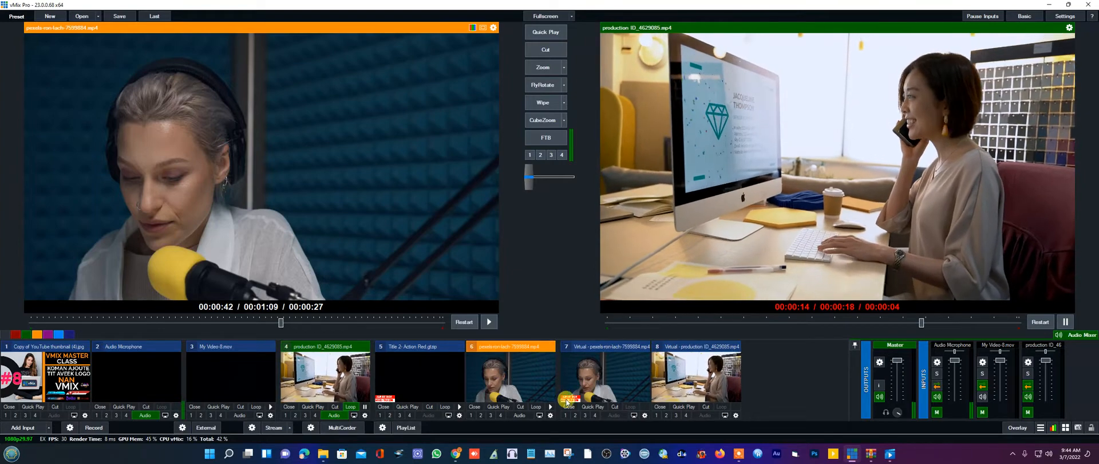
- Add a Colour input set to solid blue as input 9 and load it into preview
{"action": "left_click", "coordinate": [24, 430]}
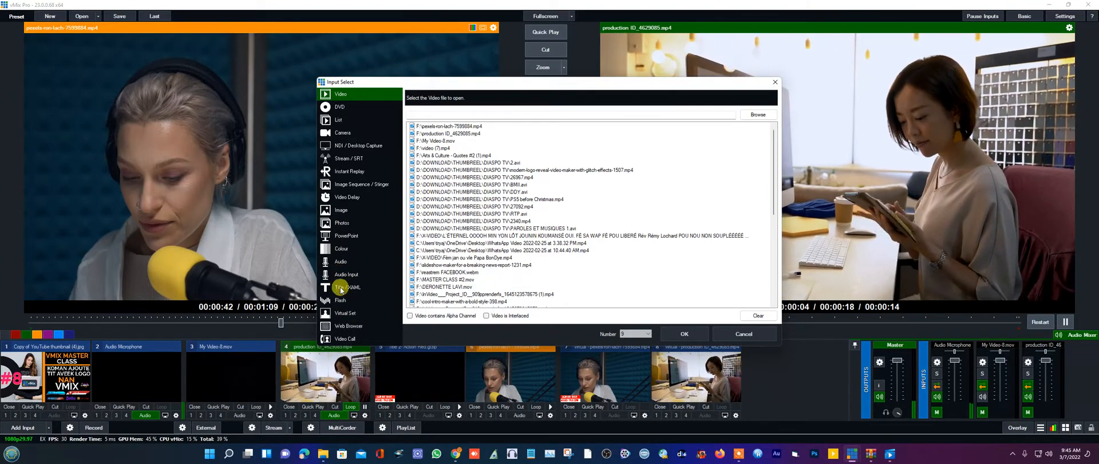
{"action": "left_click", "coordinate": [342, 249]}
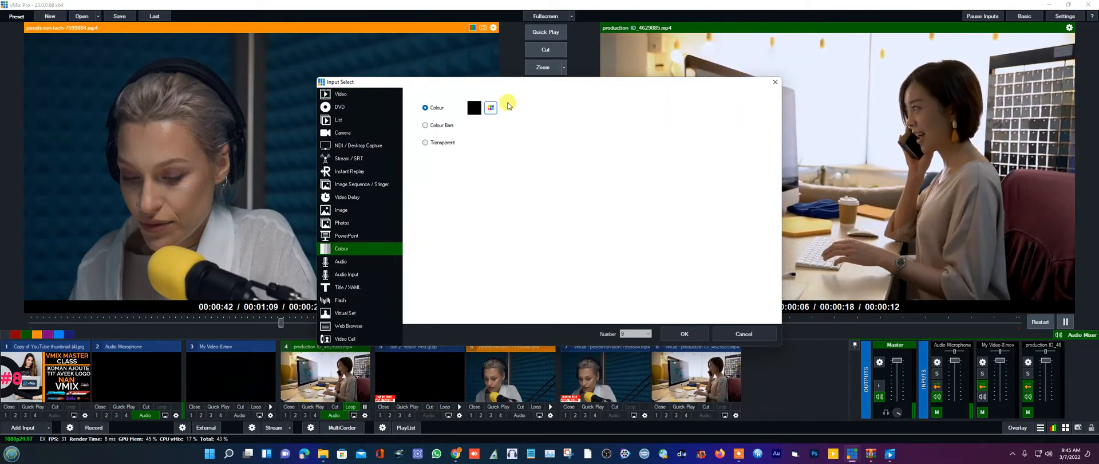
{"action": "left_click", "coordinate": [491, 108]}
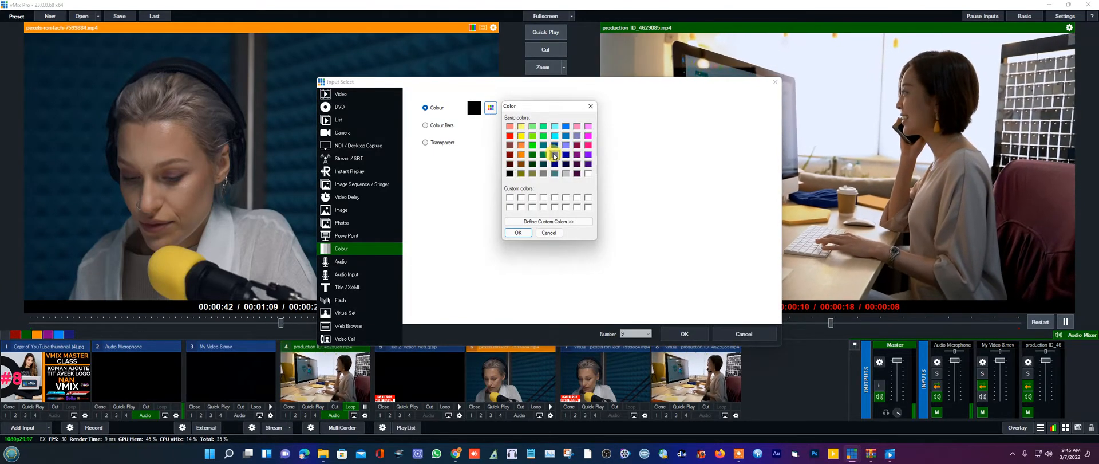
{"action": "left_click", "coordinate": [520, 233]}
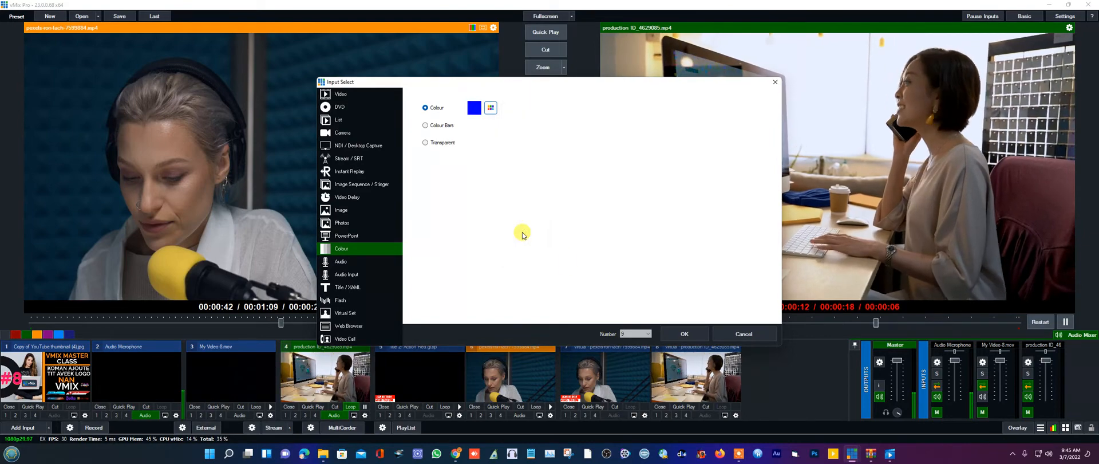
{"action": "left_click", "coordinate": [693, 332]}
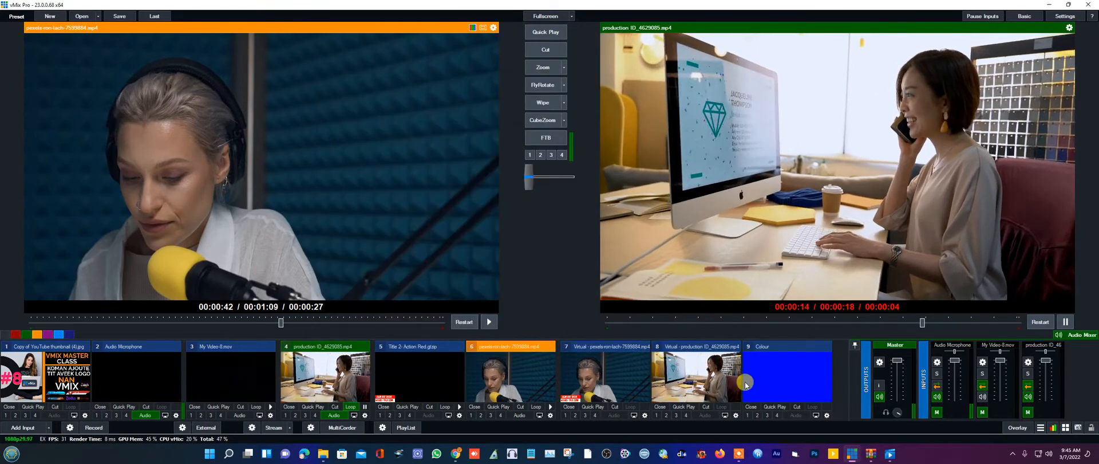
{"action": "left_click", "coordinate": [759, 380]}
- In input 9's Position settings, set Zoom Y to 1.56, crop both sides inward, and nudge Pan X right
{"action": "right_click", "coordinate": [761, 380]}
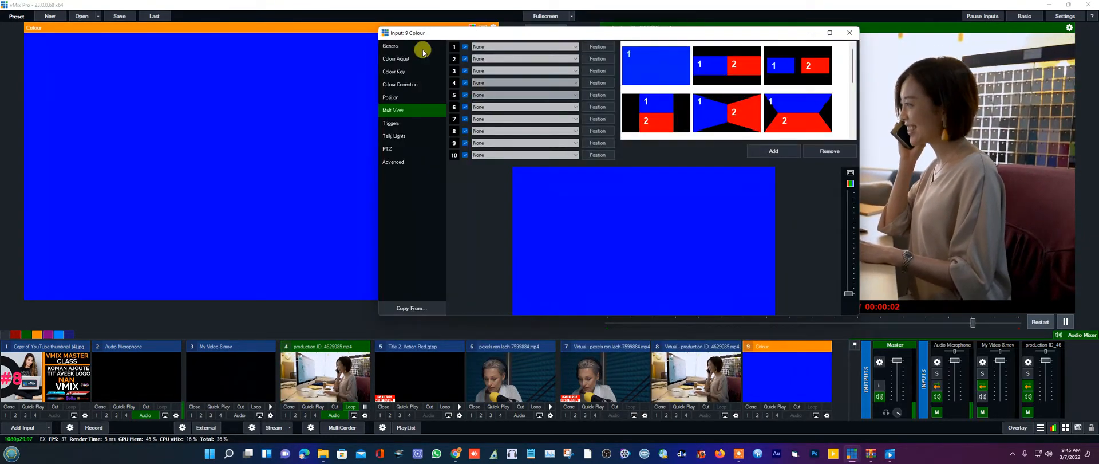
{"action": "left_click", "coordinate": [393, 98]}
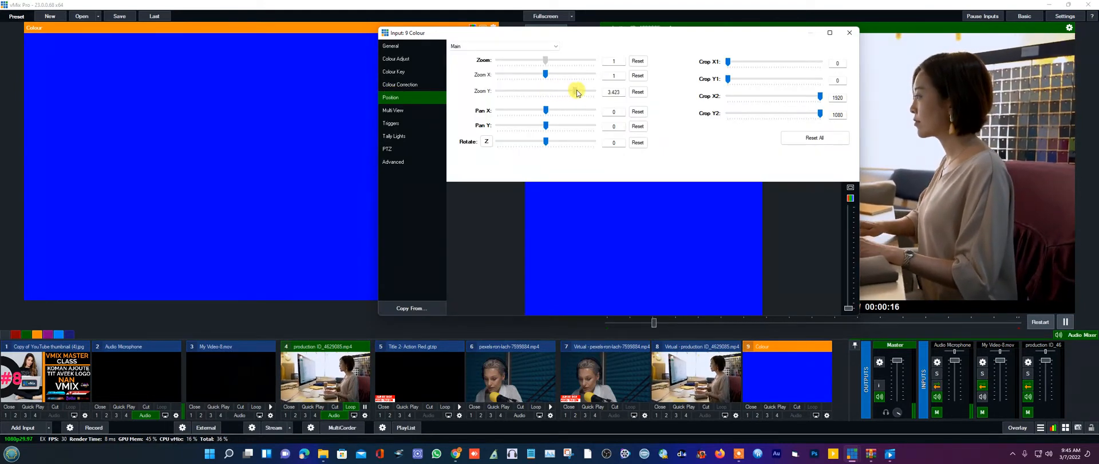
{"action": "left_click_drag", "start_coordinate": [546, 91], "coordinate": [554, 91]}
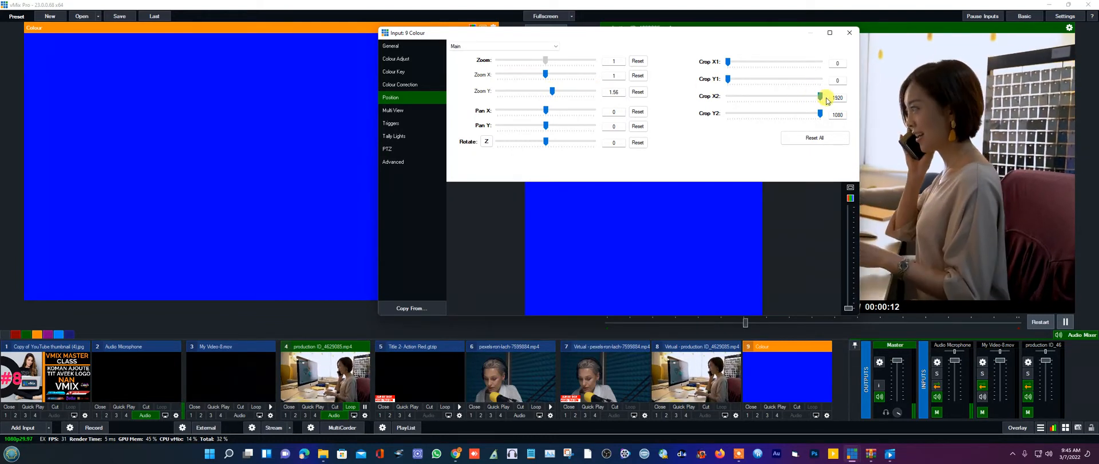
{"action": "left_click_drag", "start_coordinate": [818, 96], "coordinate": [763, 107]}
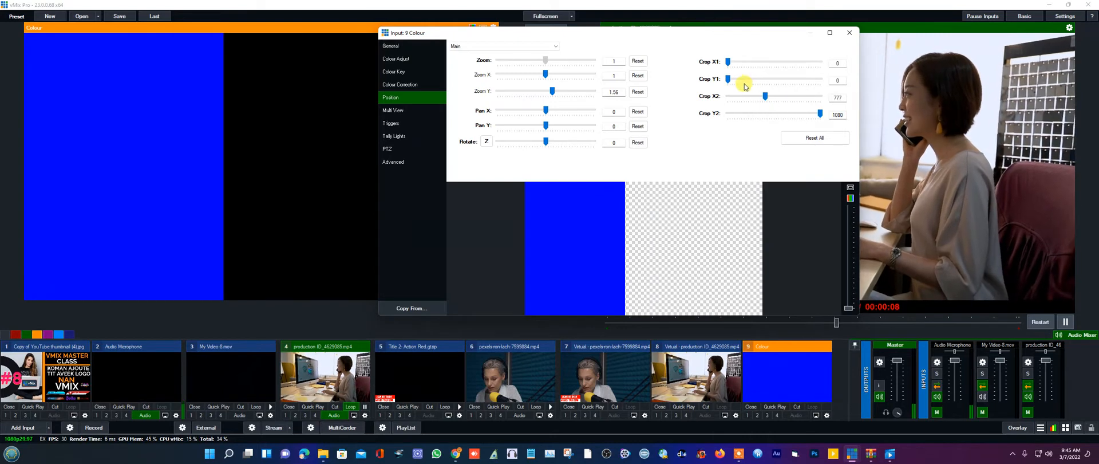
{"action": "left_click_drag", "start_coordinate": [730, 71], "coordinate": [763, 68]}
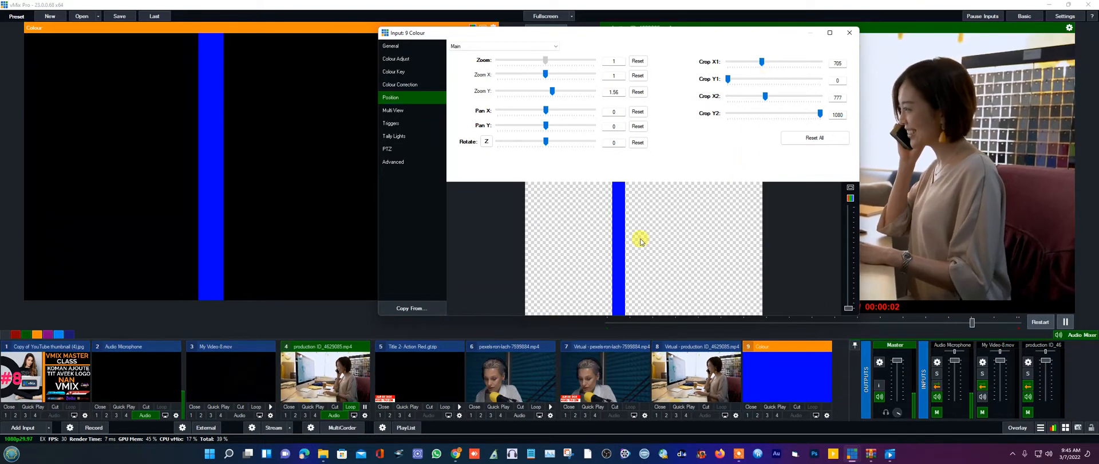
{"action": "left_click_drag", "start_coordinate": [618, 238], "coordinate": [641, 240]}
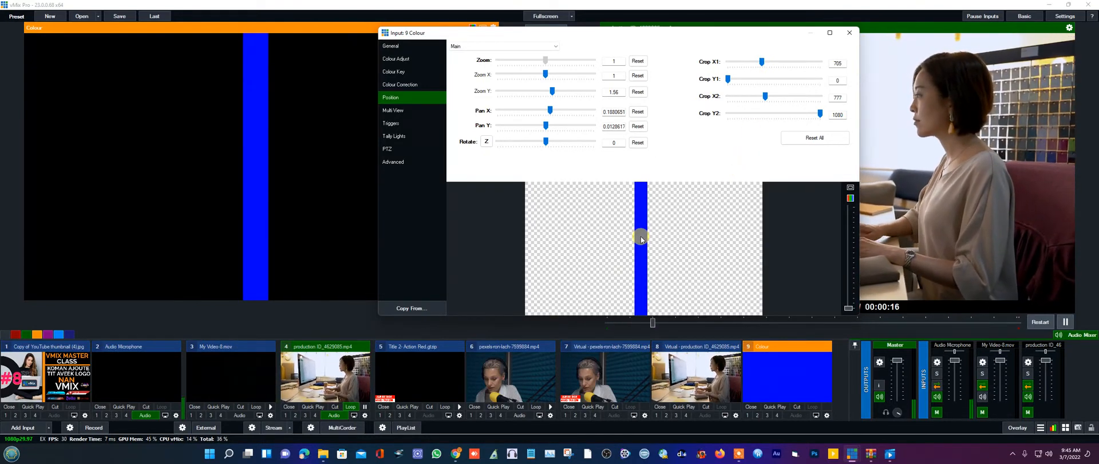
{"action": "left_click", "coordinate": [850, 33]}
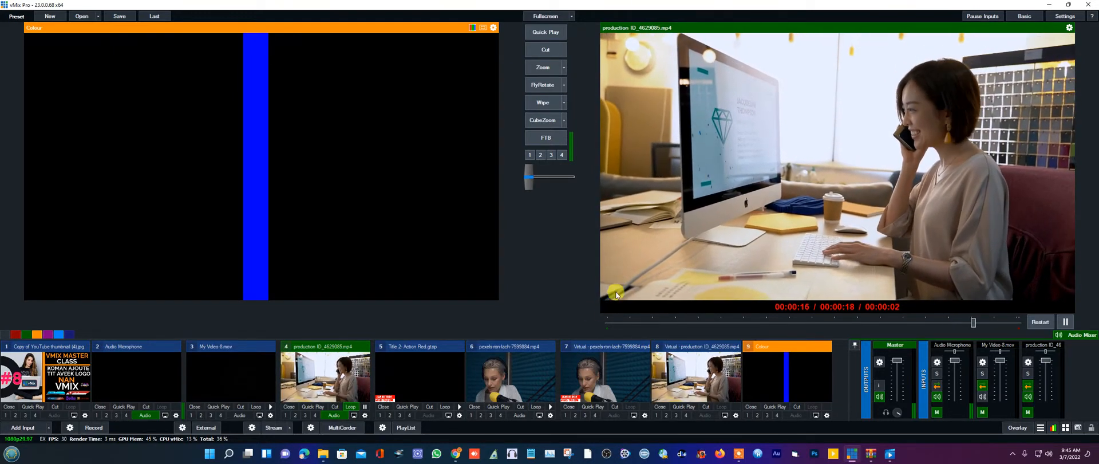
- Add the Ticker 4- Pizazz Blue template from Title / XAml's GT Ticker tab as a new input
{"action": "left_click", "coordinate": [20, 428]}
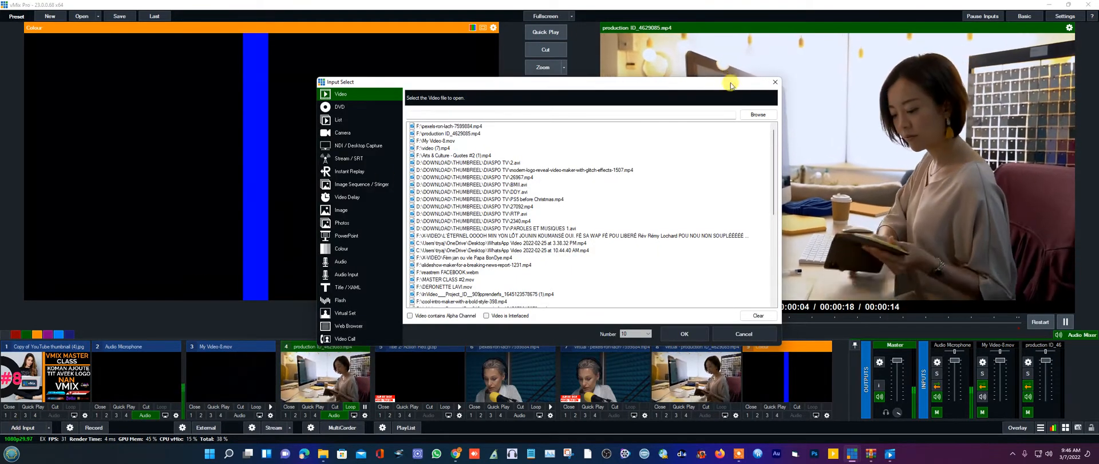
{"action": "left_click", "coordinate": [775, 83]}
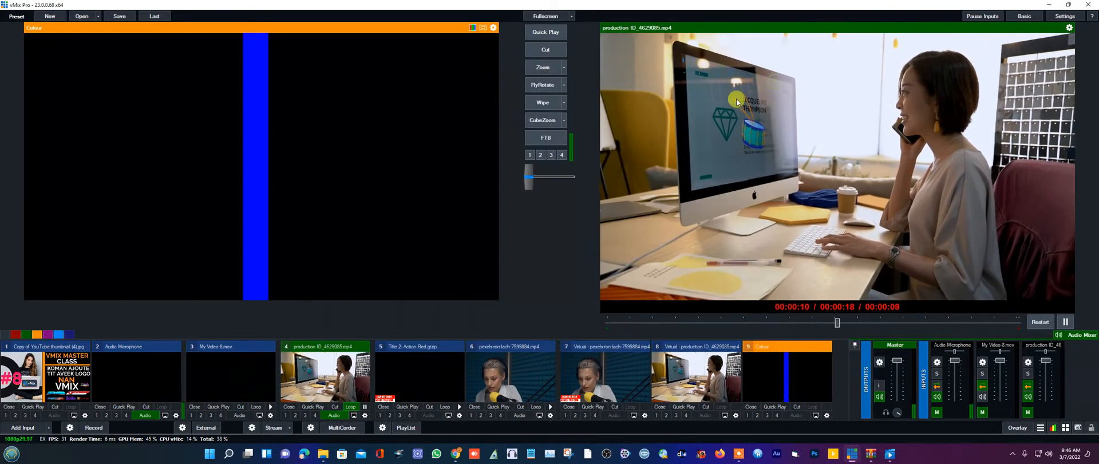
{"action": "left_click", "coordinate": [23, 428]}
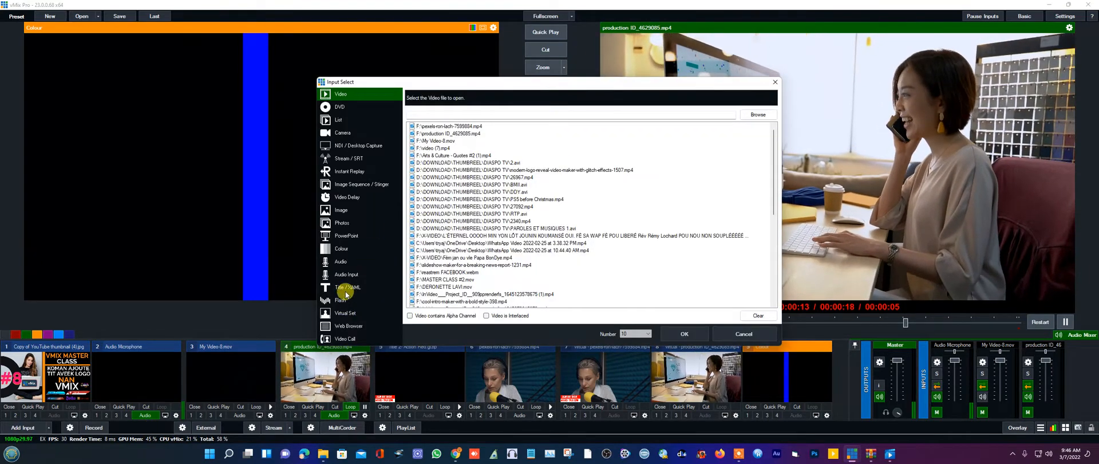
{"action": "left_click", "coordinate": [346, 288]}
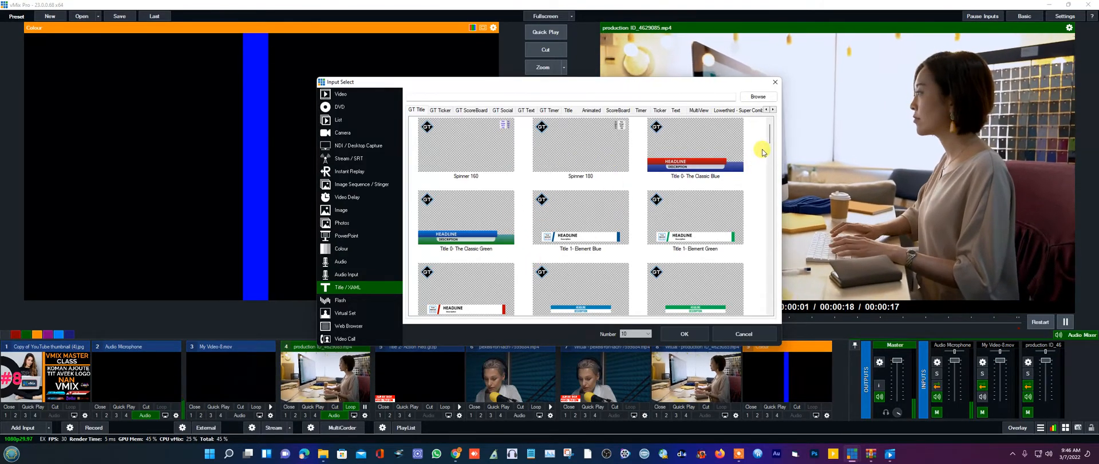
{"action": "mouse_move", "coordinate": [769, 153]}
{"action": "left_mouse_down"}
{"action": "mouse_move", "coordinate": [772, 301]}
{"action": "mouse_move", "coordinate": [777, 200]}
{"action": "mouse_move", "coordinate": [763, 143]}
{"action": "left_mouse_up"}
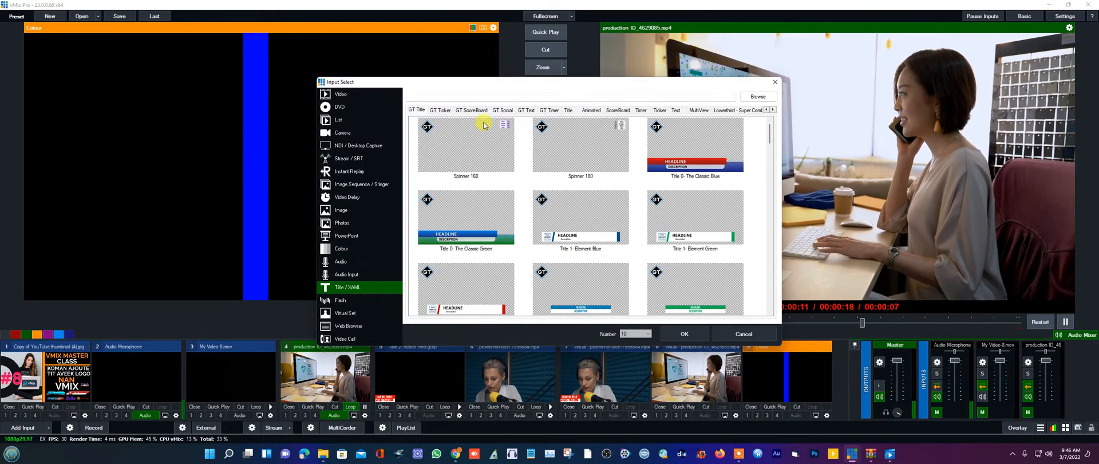
{"action": "left_click", "coordinate": [437, 111]}
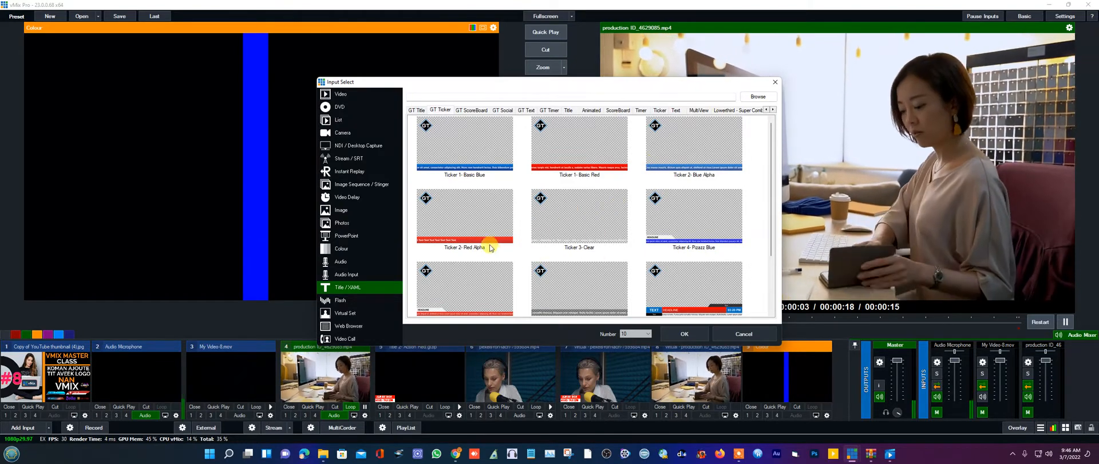
{"action": "double_click", "coordinate": [677, 241]}
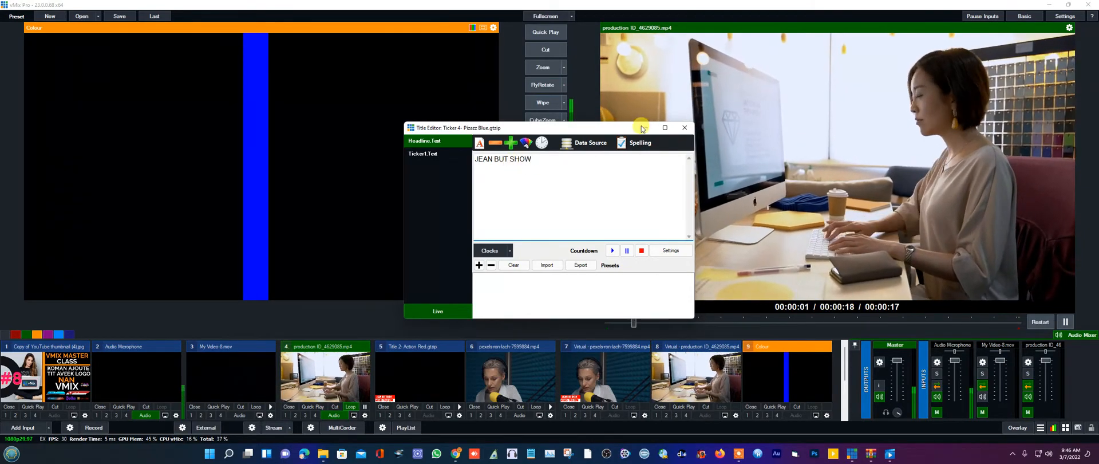
- Close the Title Editor, collapse inputs 5–9, and set ticker input 10 as Overlay 1
{"action": "left_click", "coordinate": [684, 128]}
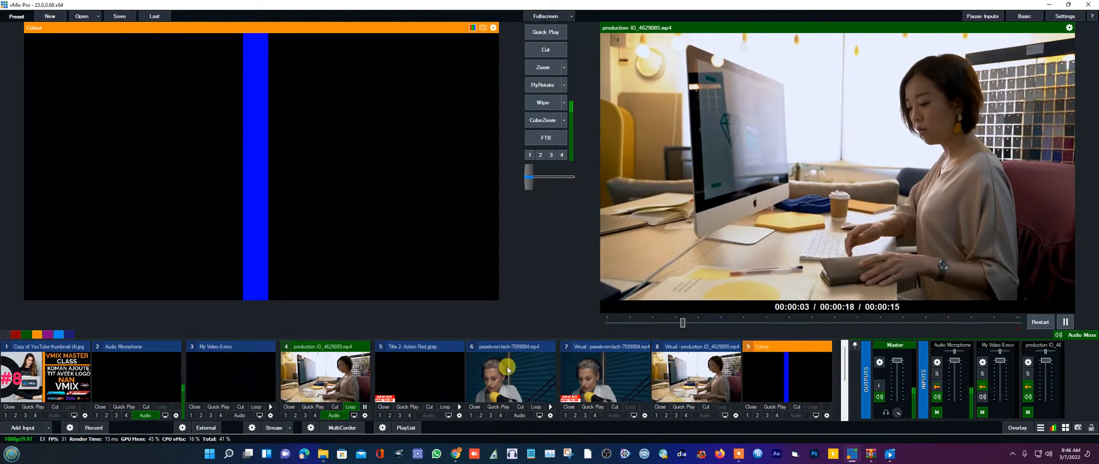
{"action": "scroll", "coordinate": [528, 416], "scroll_direction": "down", "scroll_amount": 1}
{"action": "scroll", "coordinate": [527, 417], "scroll_direction": "up", "scroll_amount": 1}
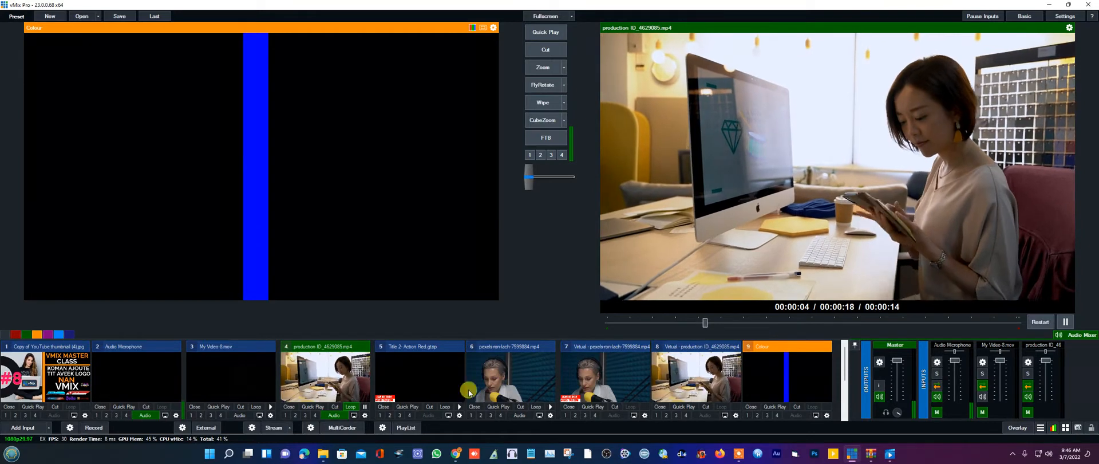
{"action": "left_click", "coordinate": [406, 350]}
{"action": "left_click", "coordinate": [420, 350]}
{"action": "left_click", "coordinate": [449, 349]}
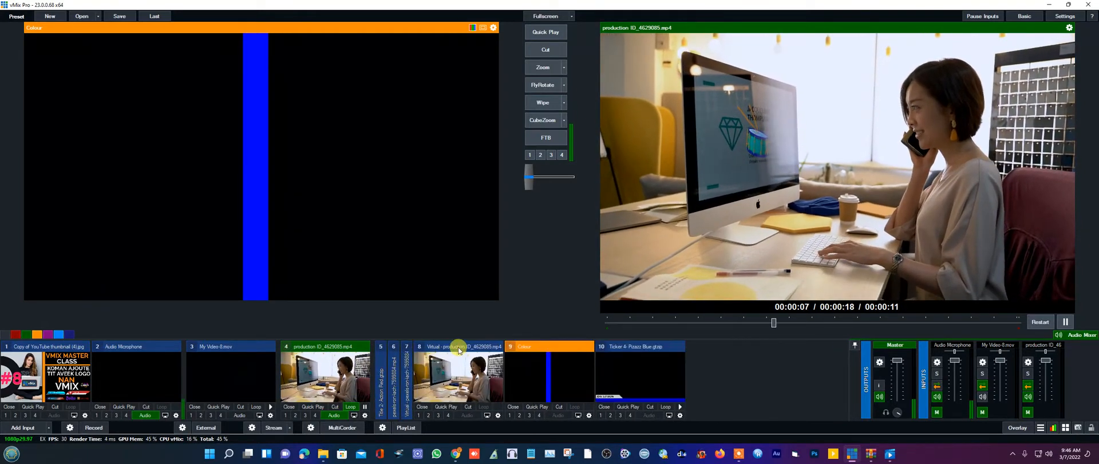
{"action": "left_click", "coordinate": [453, 350]}
{"action": "left_click", "coordinate": [458, 351]}
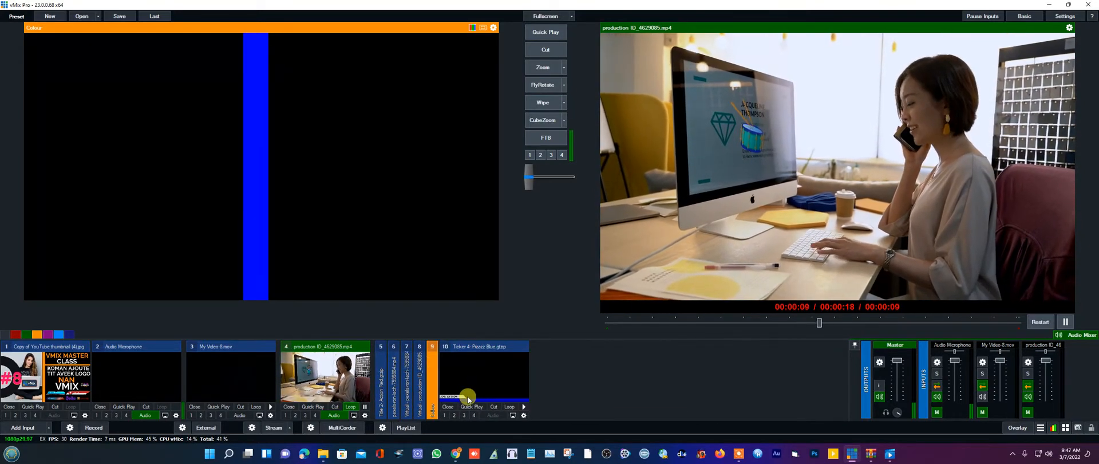
{"action": "left_click", "coordinate": [445, 416]}
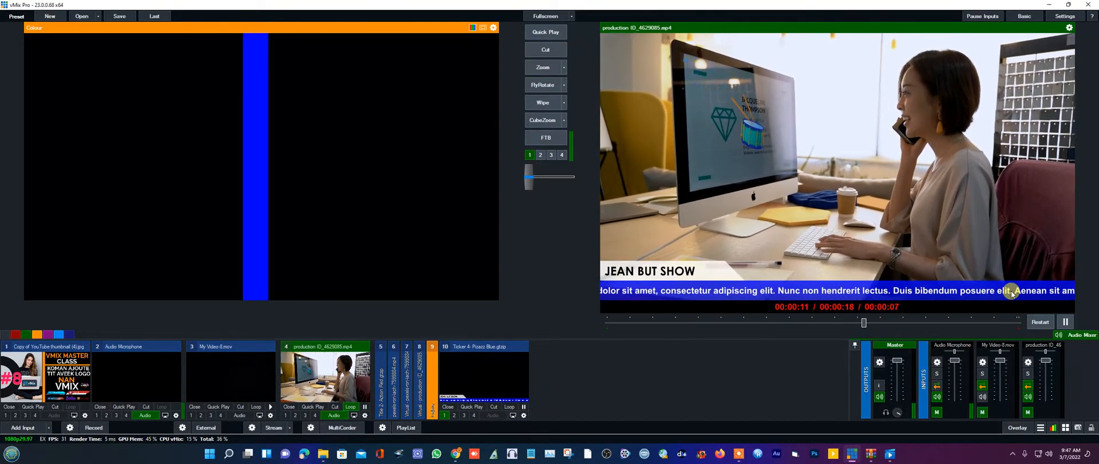
{"action": "left_click", "coordinate": [457, 455]}
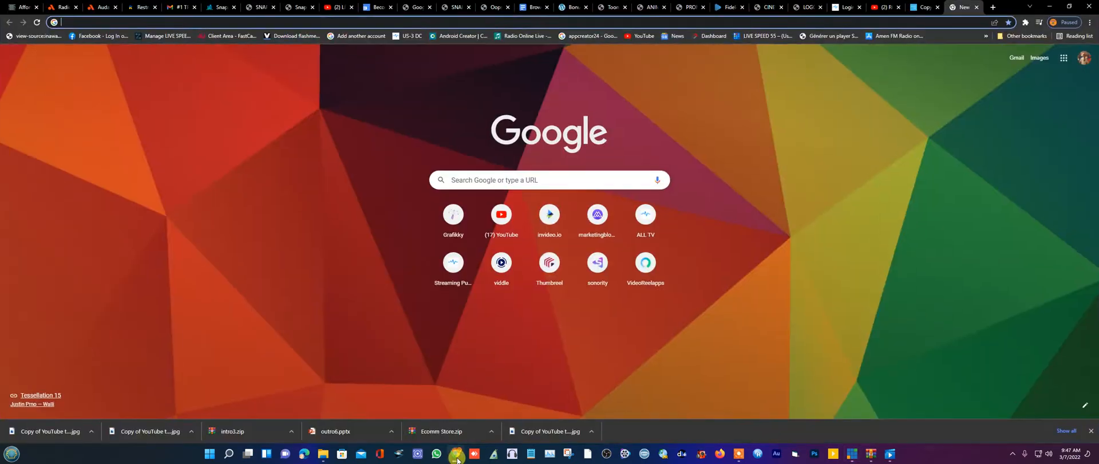
- Search Google for the fouye French Bible site and open Josue chapter 1
{"action": "left_click", "coordinate": [538, 184]}
{"action": "type", "text": "F"}
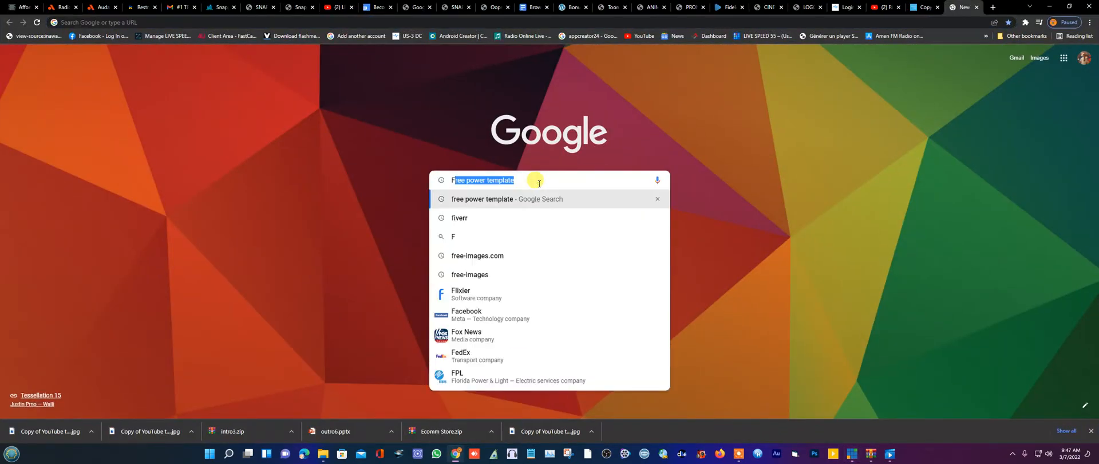
{"action": "type", "text": "OU"}
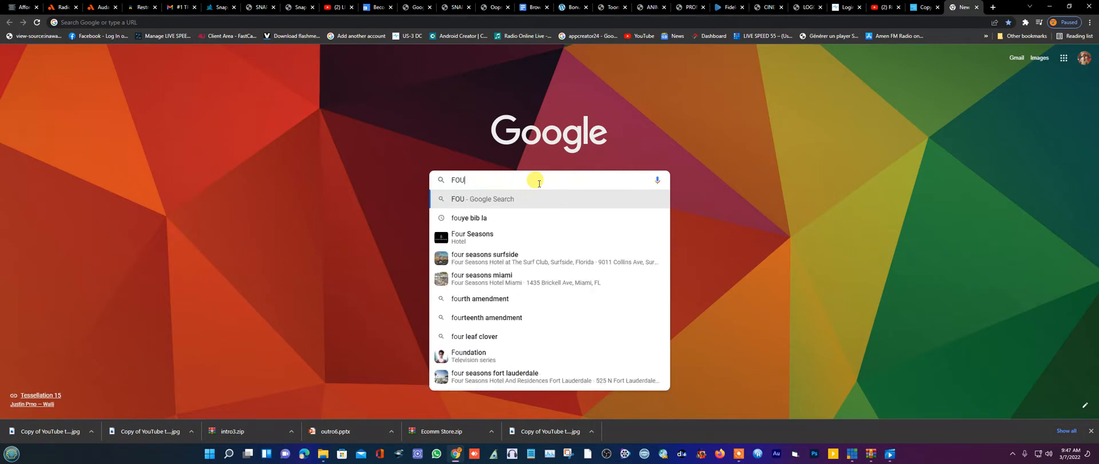
{"action": "left_click", "coordinate": [476, 217]}
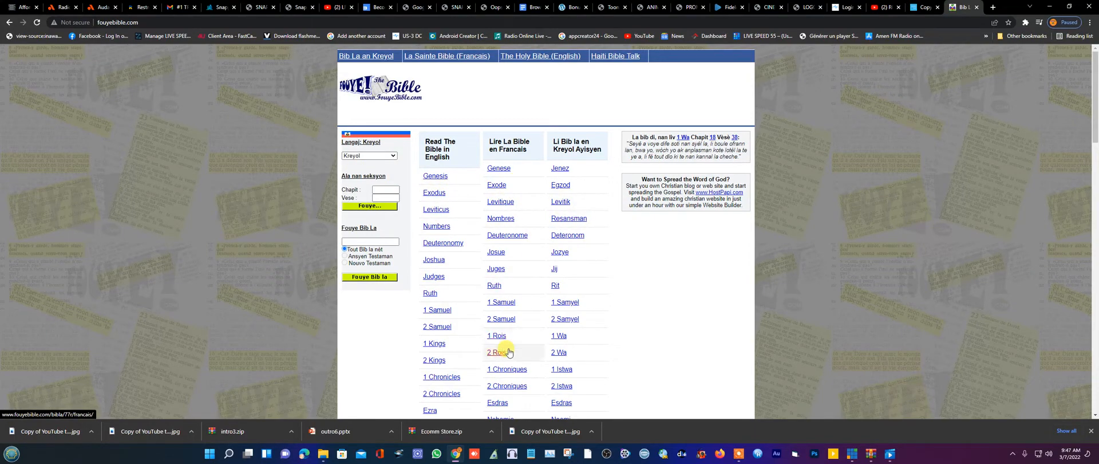
{"action": "scroll", "coordinate": [508, 352], "scroll_direction": "down", "scroll_amount": 7}
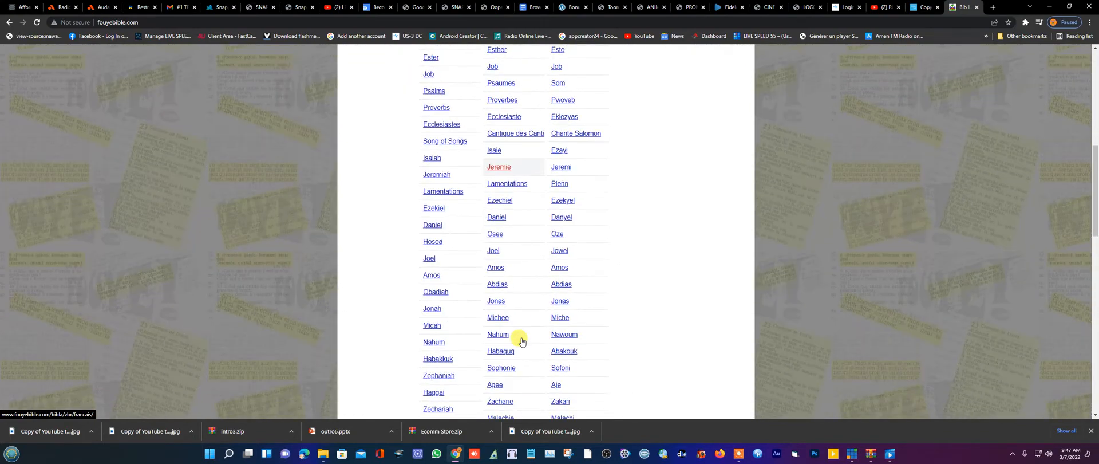
{"action": "scroll", "coordinate": [524, 339], "scroll_direction": "up", "scroll_amount": 7}
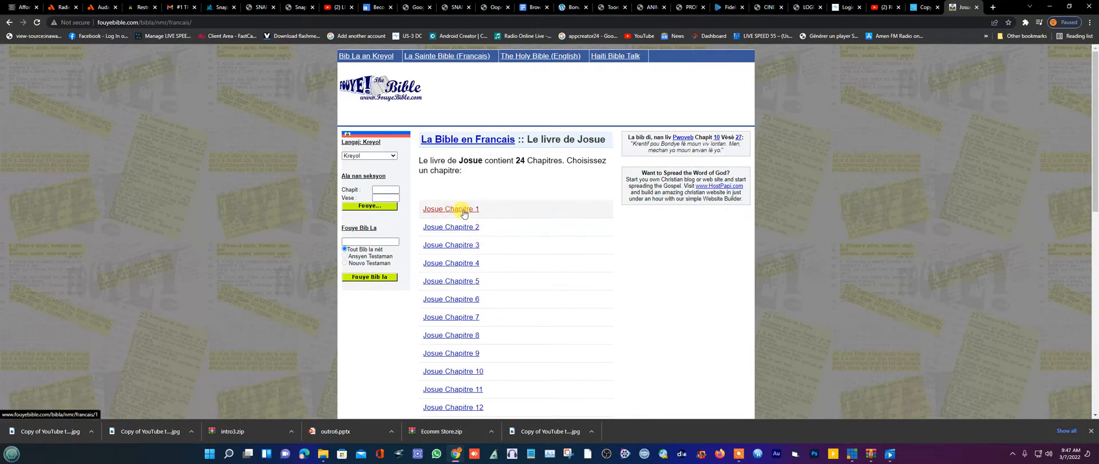
{"action": "left_click", "coordinate": [464, 211]}
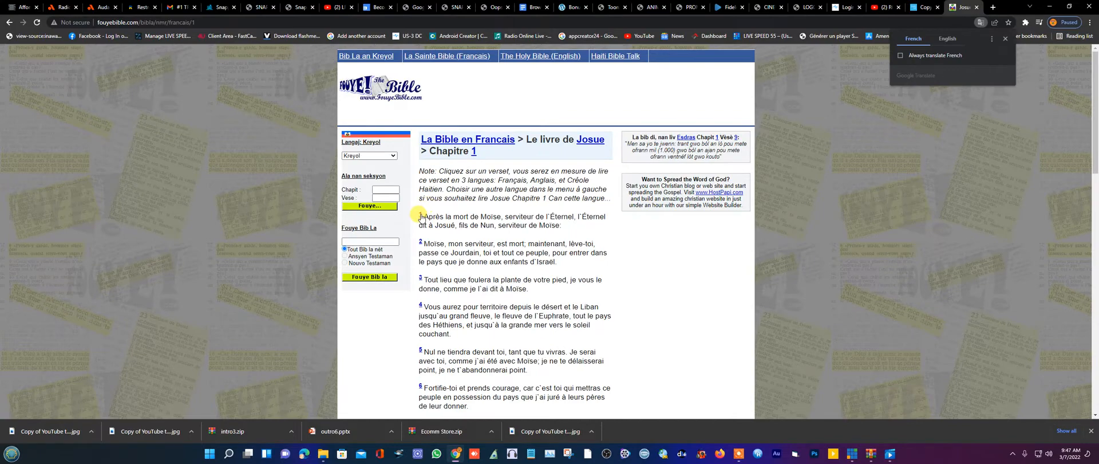
- Select Josue chapter 1 verses 1 through 18 and copy them
{"action": "left_click_drag", "start_coordinate": [418, 216], "coordinate": [422, 244]}
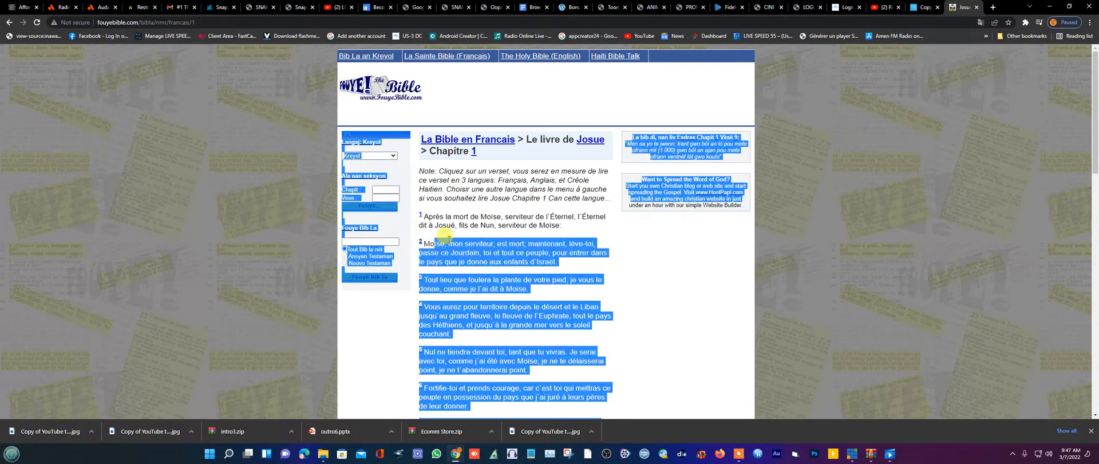
{"action": "left_click", "coordinate": [427, 217]}
{"action": "left_click_drag", "start_coordinate": [419, 216], "coordinate": [443, 249]}
{"action": "left_click", "coordinate": [548, 240]}
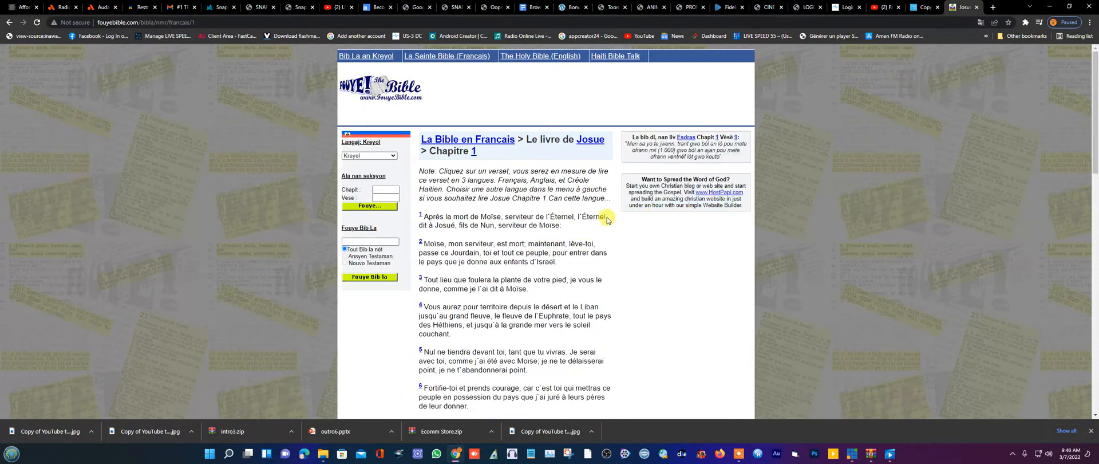
{"action": "left_click_drag", "start_coordinate": [607, 220], "coordinate": [579, 243]}
{"action": "left_click_drag", "start_coordinate": [570, 279], "coordinate": [572, 369]}
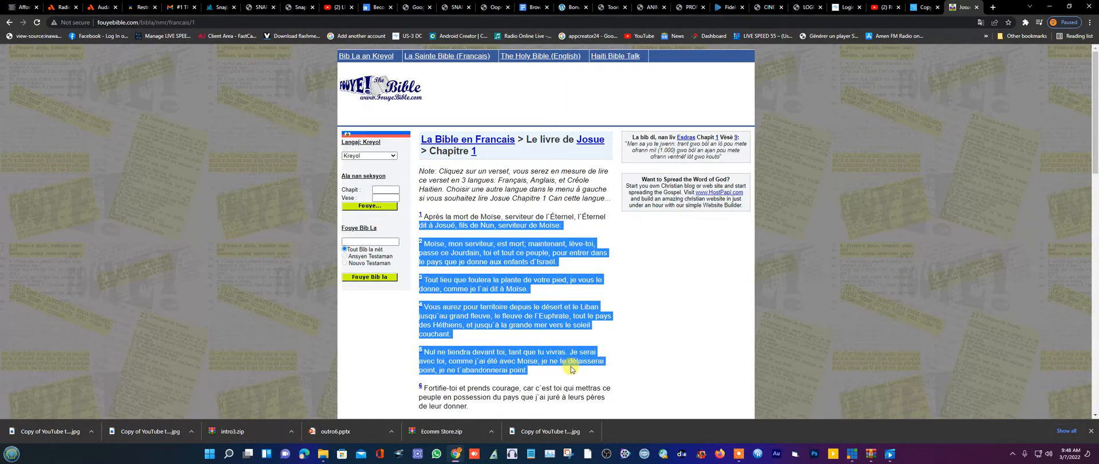
{"action": "left_click", "coordinate": [608, 213]}
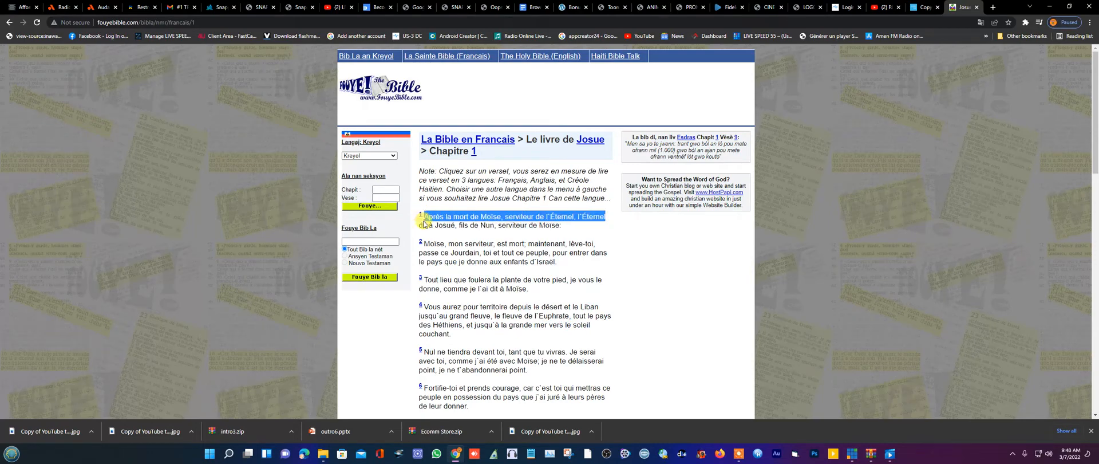
{"action": "left_click_drag", "start_coordinate": [422, 215], "coordinate": [579, 268]}
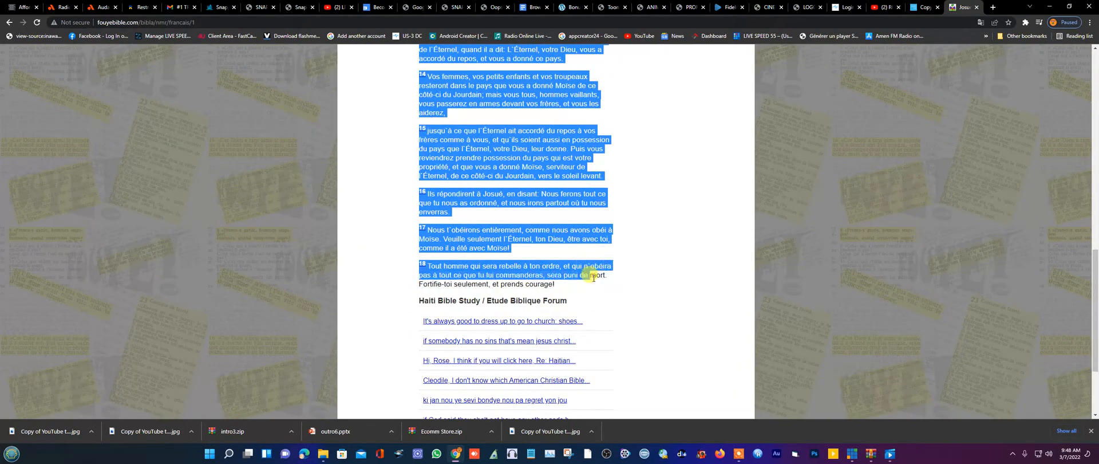
{"action": "right_click", "coordinate": [581, 272]}
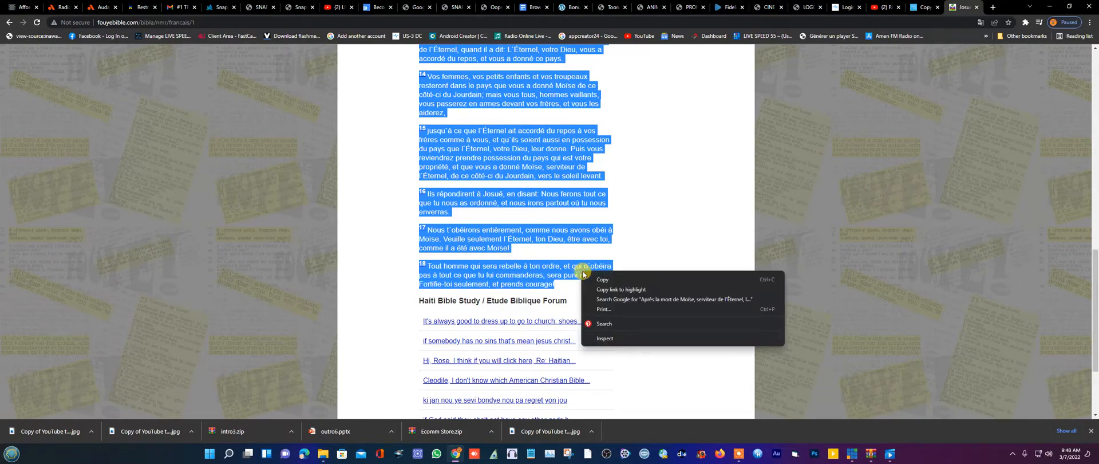
{"action": "left_click", "coordinate": [606, 280]}
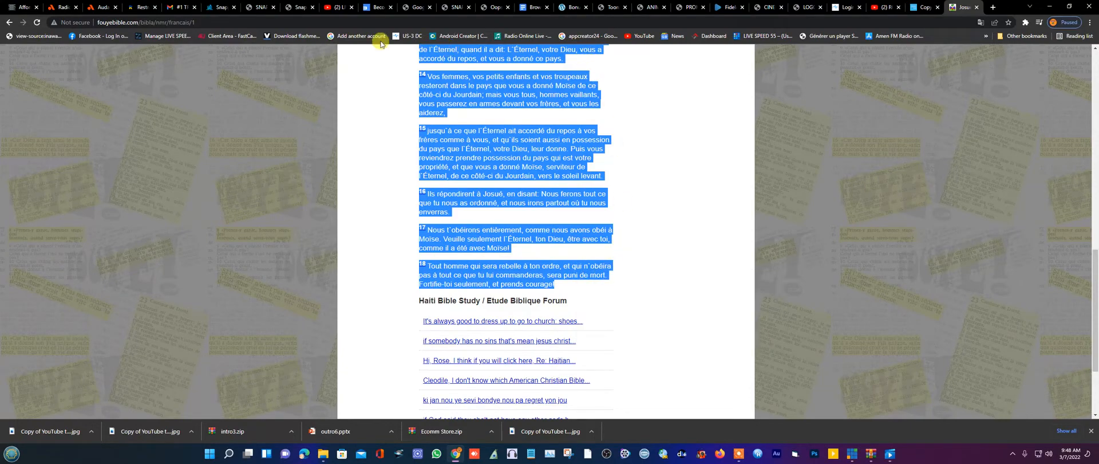
- Minimize Chrome and open the ticker input's Title Editor on the Ticker1.Text field
{"action": "left_click", "coordinate": [1051, 7]}
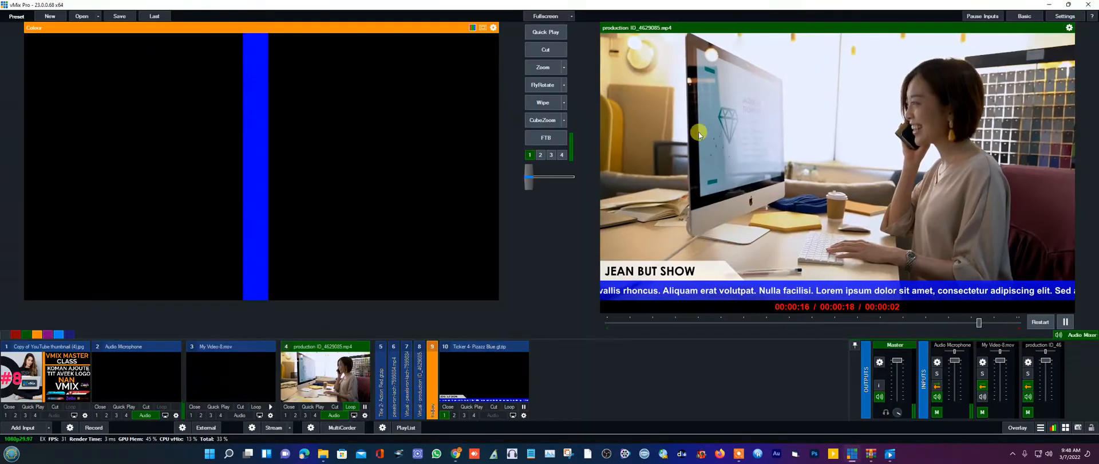
{"action": "right_click", "coordinate": [477, 399]}
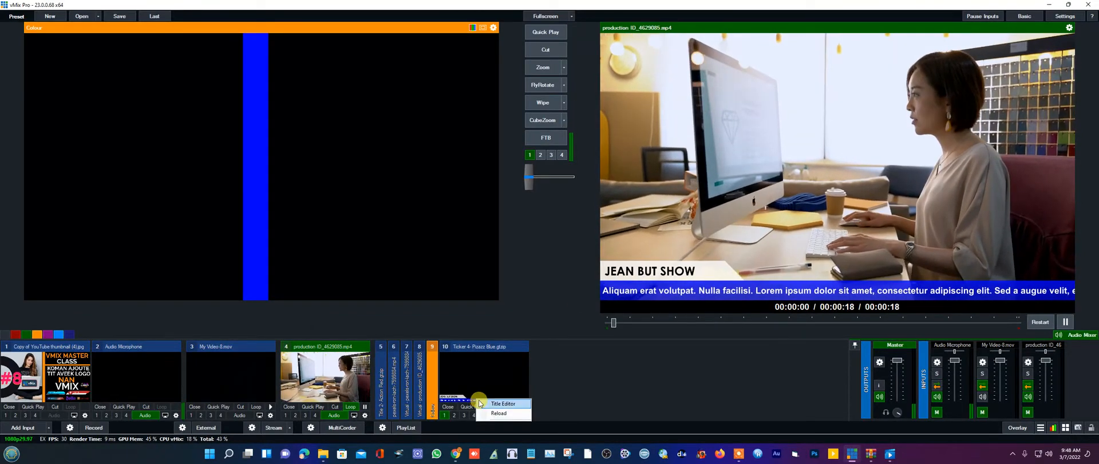
{"action": "left_click", "coordinate": [499, 403]}
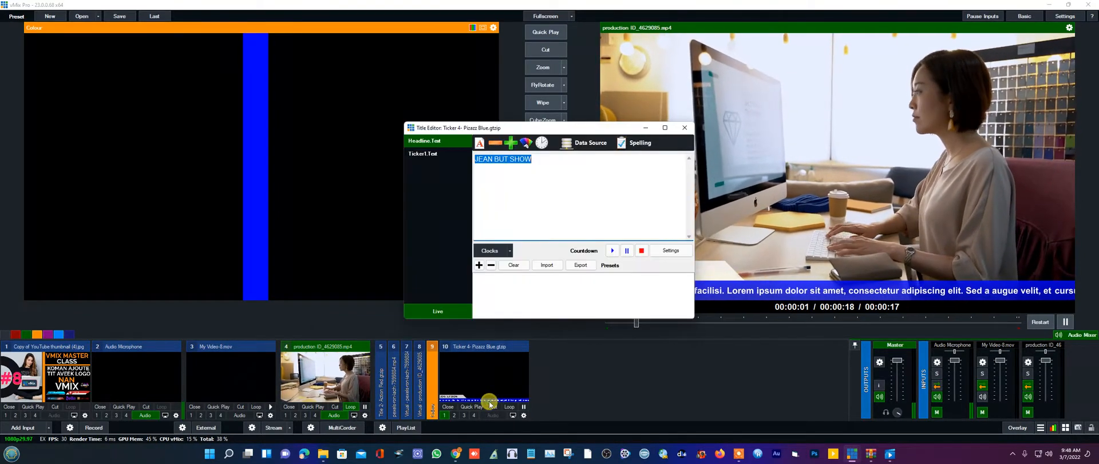
{"action": "left_click", "coordinate": [425, 155]}
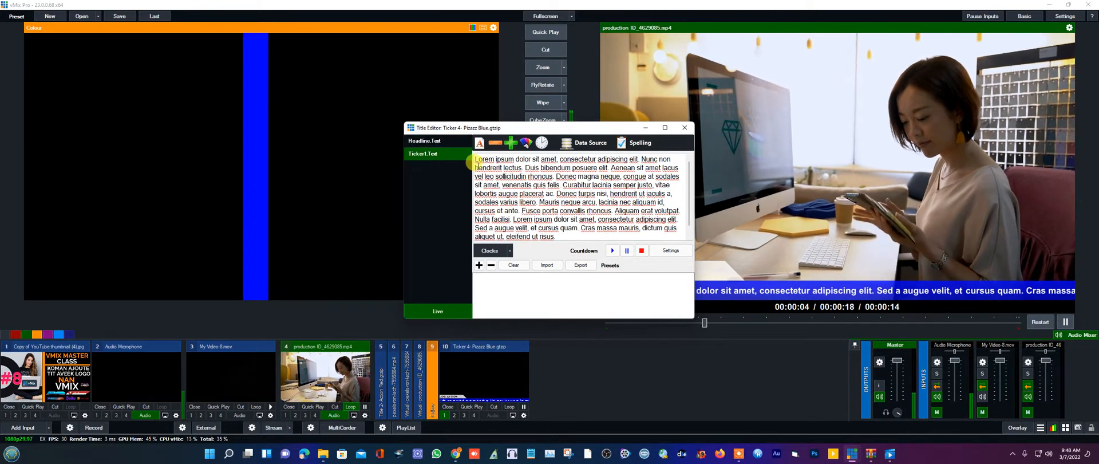
- Replace the Lorem ipsum ticker text with the pasted Josue 1 verses and close the editor
{"action": "left_click_drag", "start_coordinate": [476, 161], "coordinate": [641, 267]}
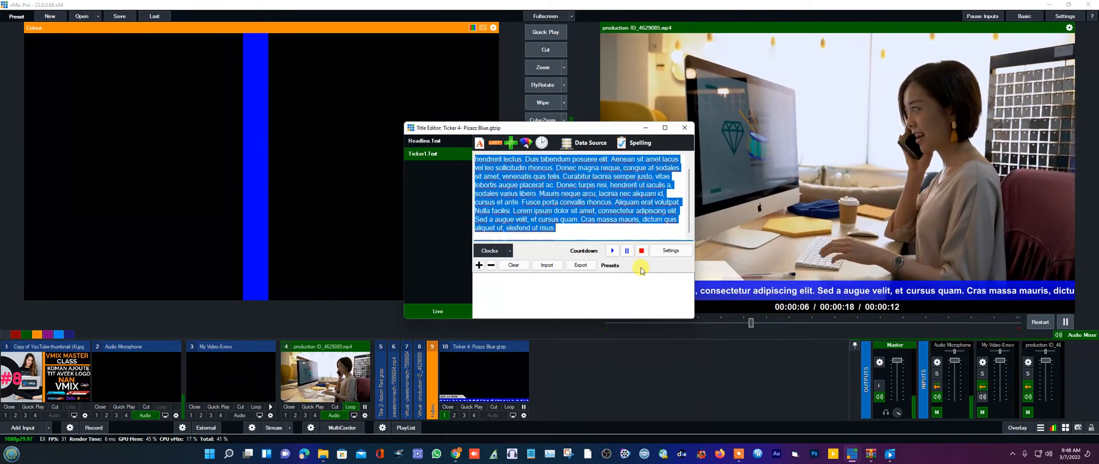
{"action": "key", "text": "Delete"}
{"action": "right_click", "coordinate": [501, 168]}
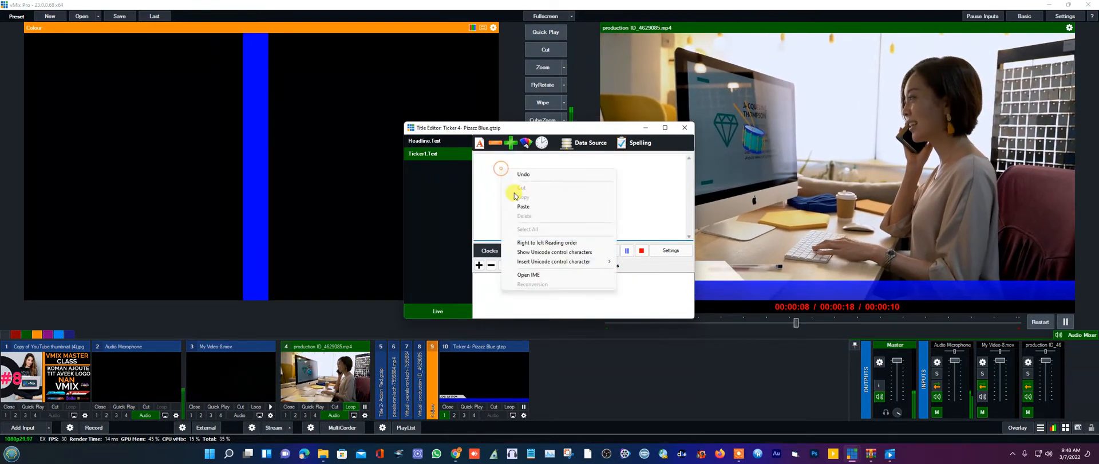
{"action": "left_click", "coordinate": [525, 207]}
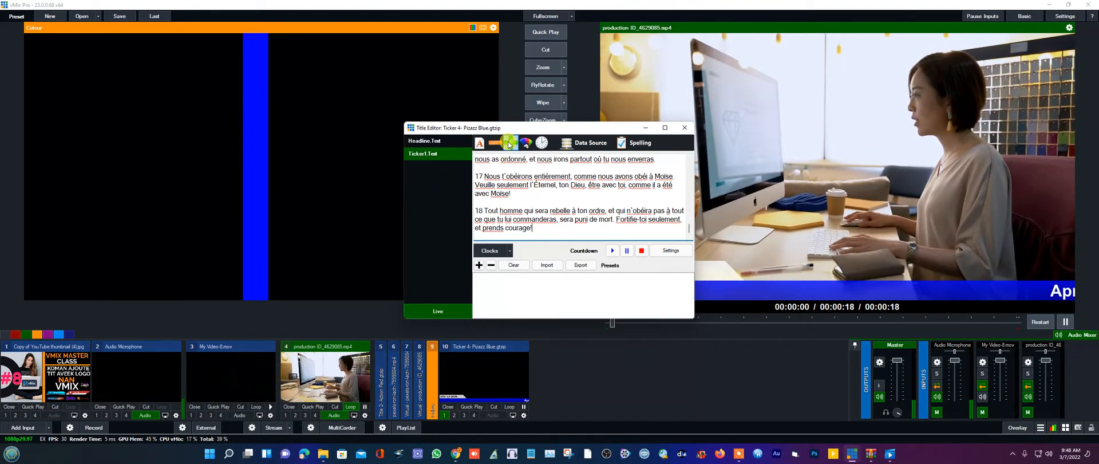
{"action": "left_click", "coordinate": [684, 128]}
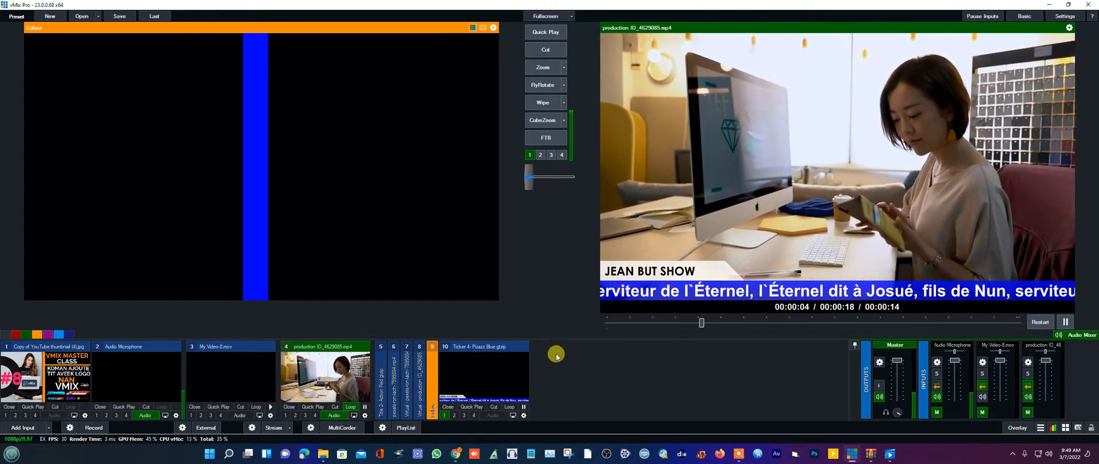
{"action": "left_click", "coordinate": [459, 454]}
- Copy the 'Josue > Chapitre 1' heading from the Bible page and return to vMix Pro
{"action": "left_click", "coordinate": [661, 238]}
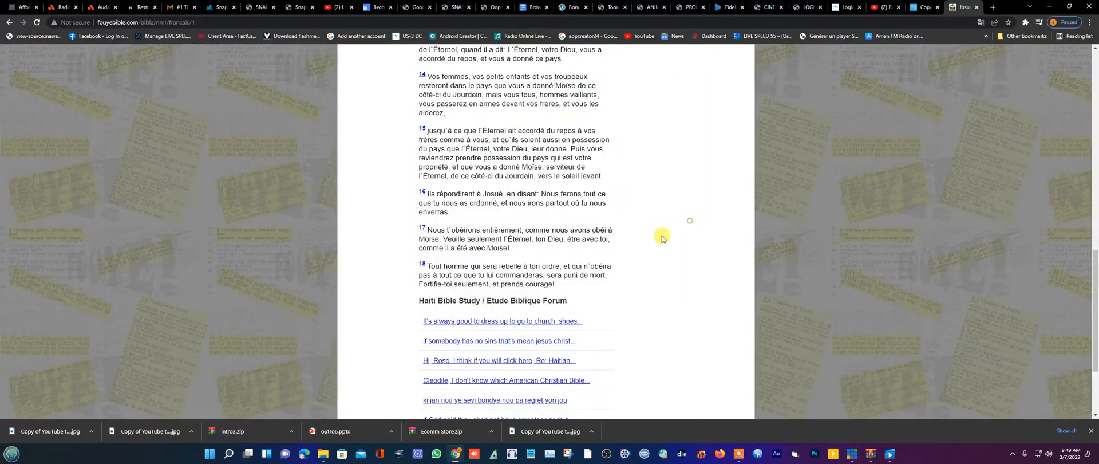
{"action": "scroll", "coordinate": [643, 248], "scroll_direction": "up", "scroll_amount": 10}
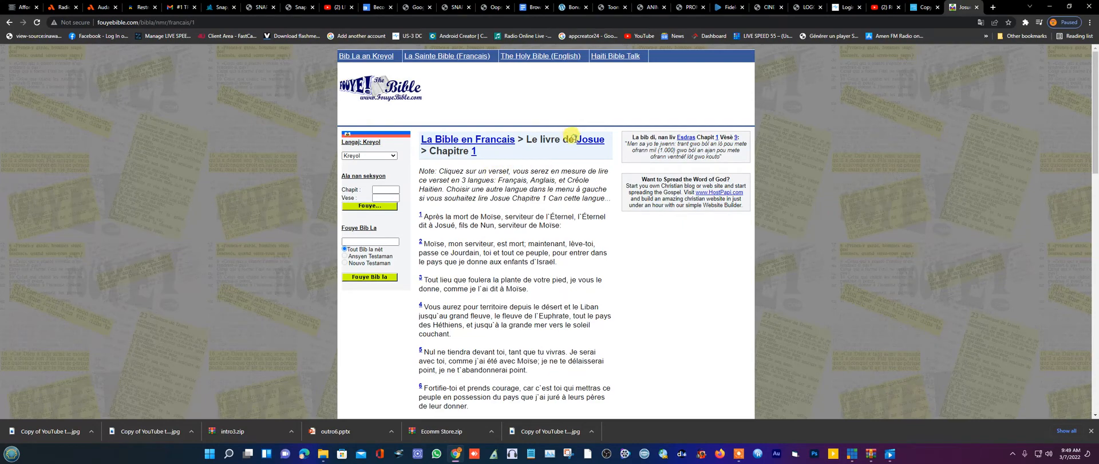
{"action": "right_click", "coordinate": [486, 157]}
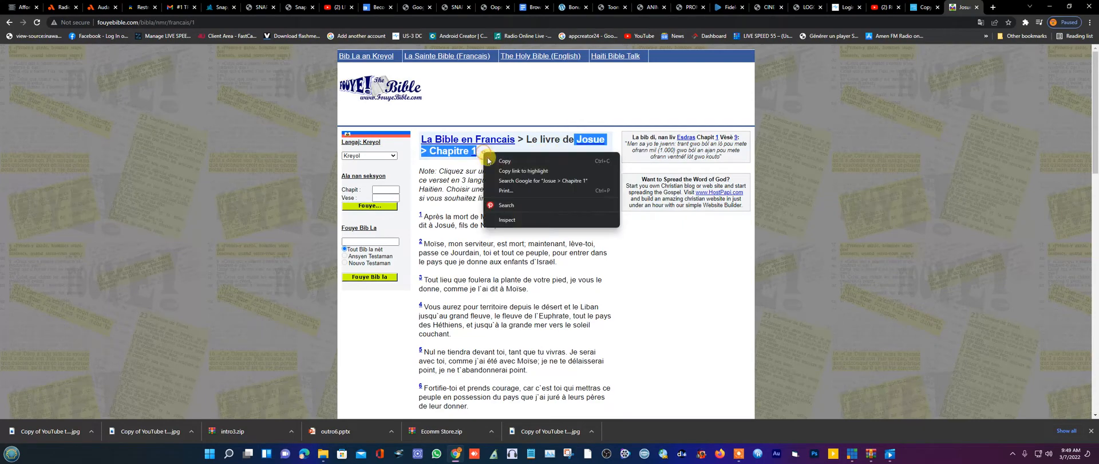
{"action": "left_click", "coordinate": [503, 162]}
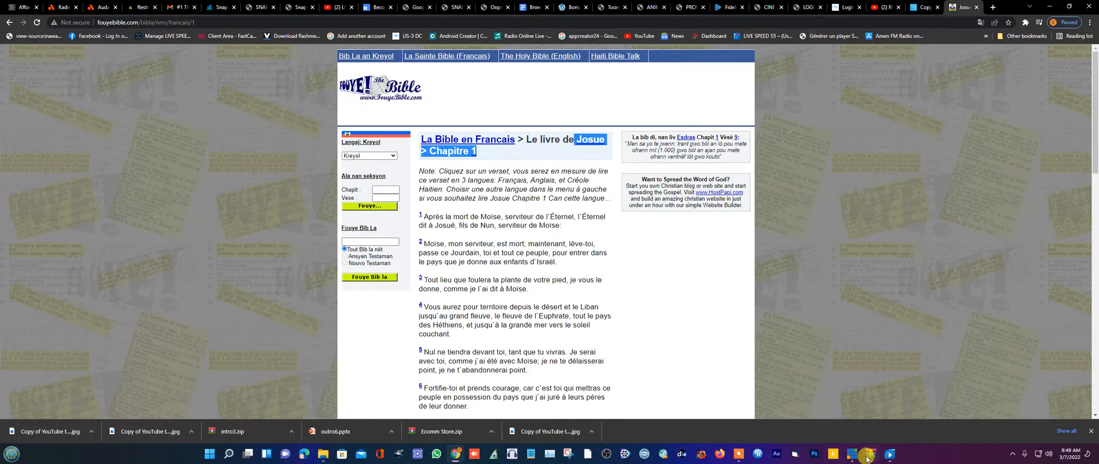
{"action": "left_click", "coordinate": [850, 456]}
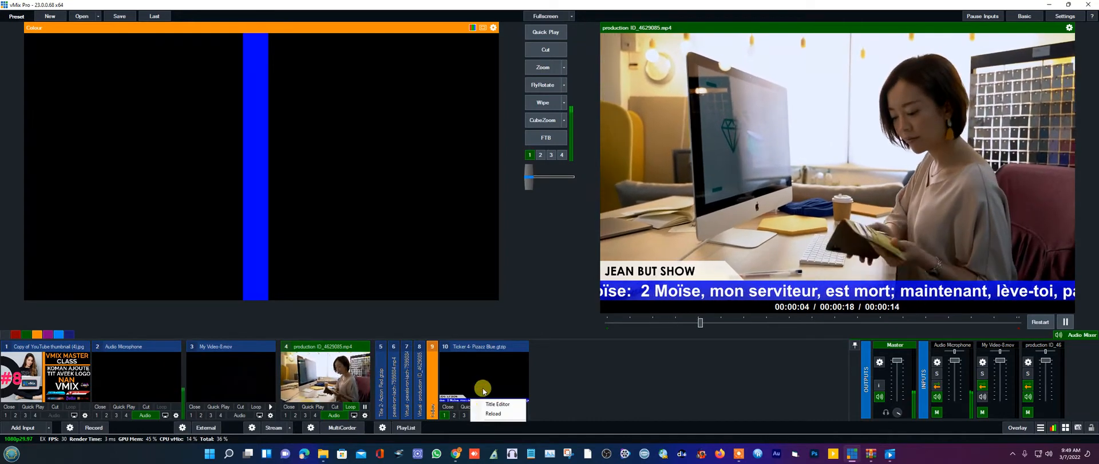
- Replace the Ticker 4 headline text with 'Josue > Chapitre 1-18'
{"action": "left_click", "coordinate": [490, 406]}
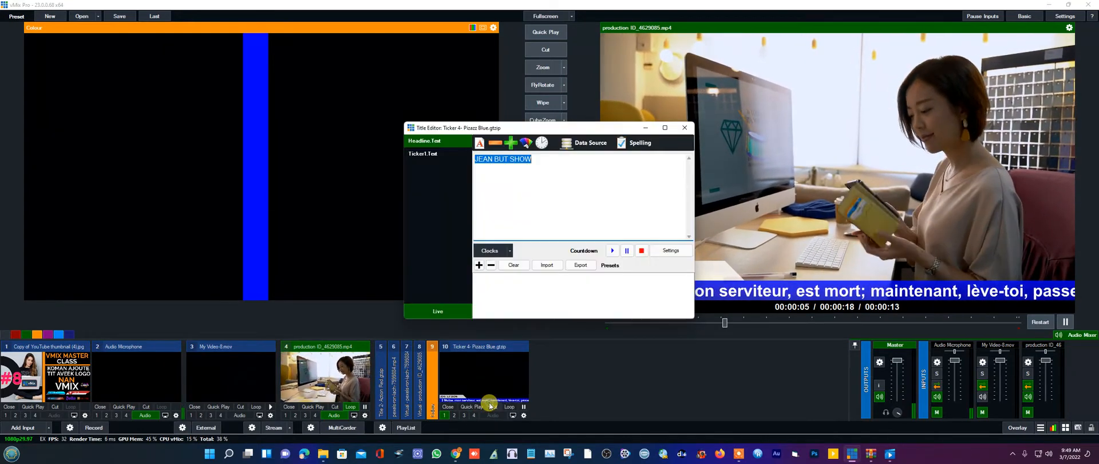
{"action": "right_click", "coordinate": [492, 160]}
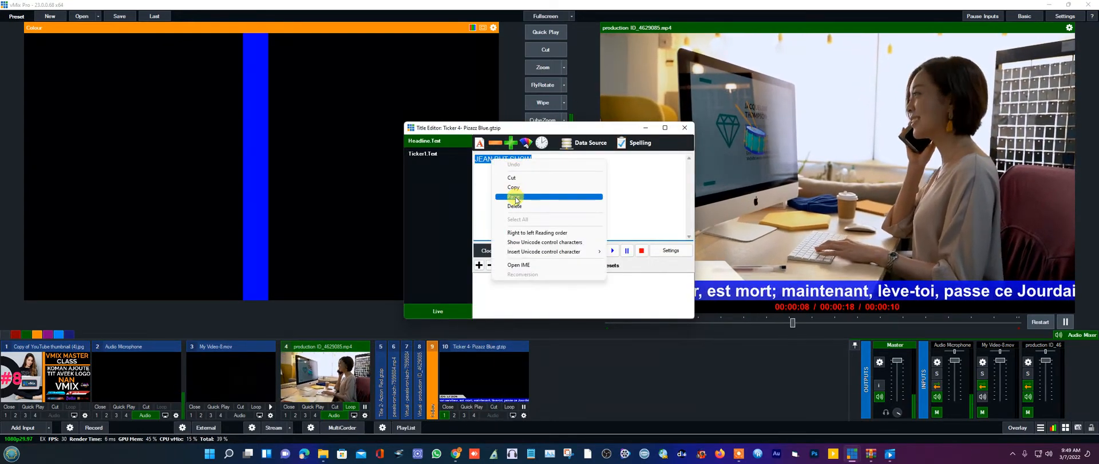
{"action": "left_click", "coordinate": [515, 197]}
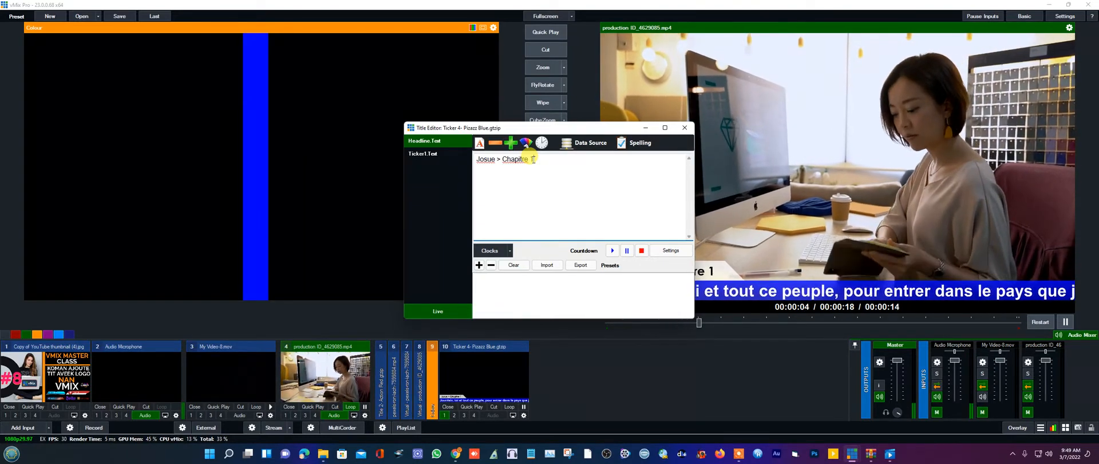
{"action": "type", "text": "-"}
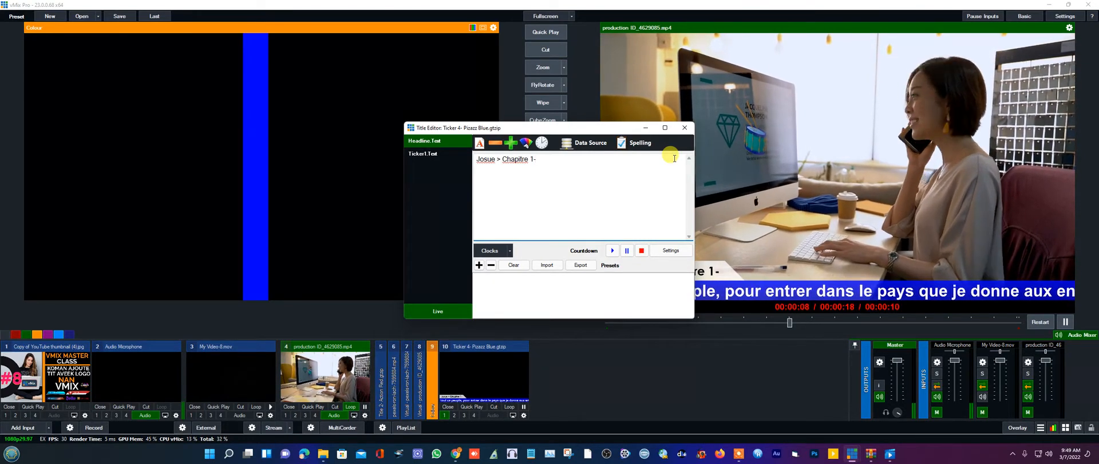
{"action": "type", "text": "19"}
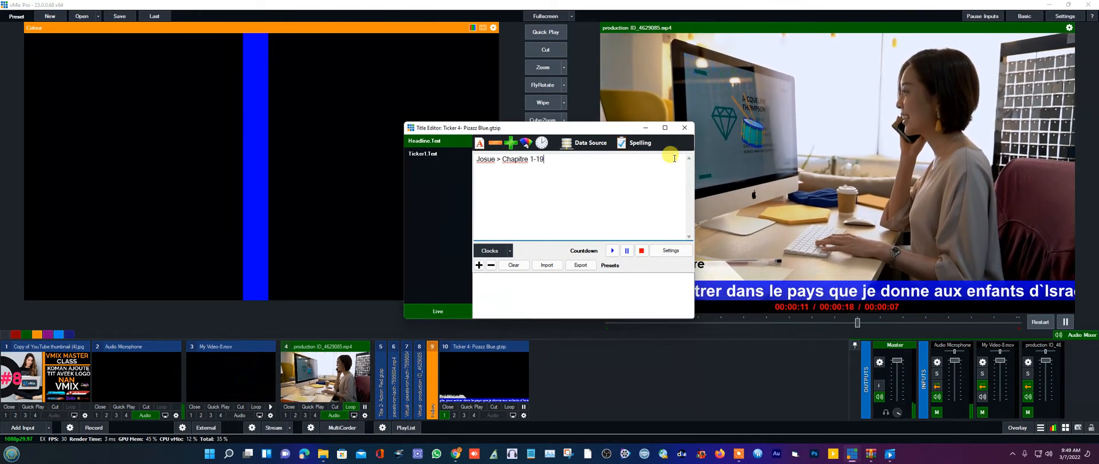
{"action": "key", "text": "BackSpace"}
{"action": "type", "text": "8"}
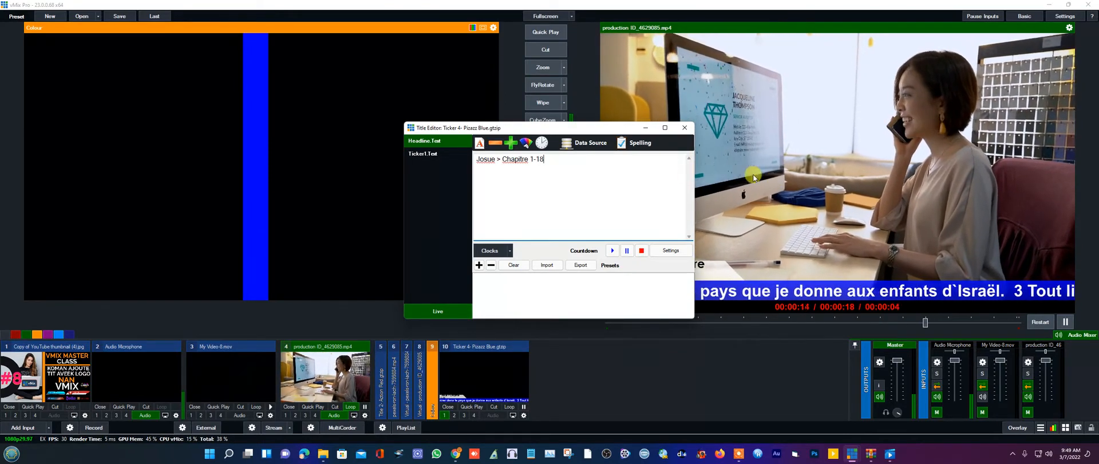
{"action": "left_click", "coordinate": [684, 128]}
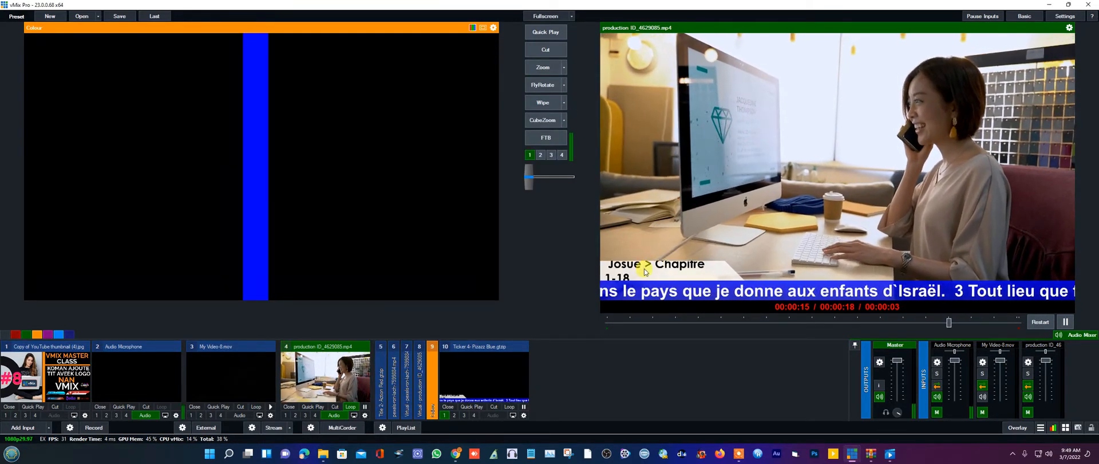
- Decrease the headline's font size so it fits above the scrolling verse
{"action": "right_click", "coordinate": [451, 397]}
{"action": "left_click", "coordinate": [473, 402]}
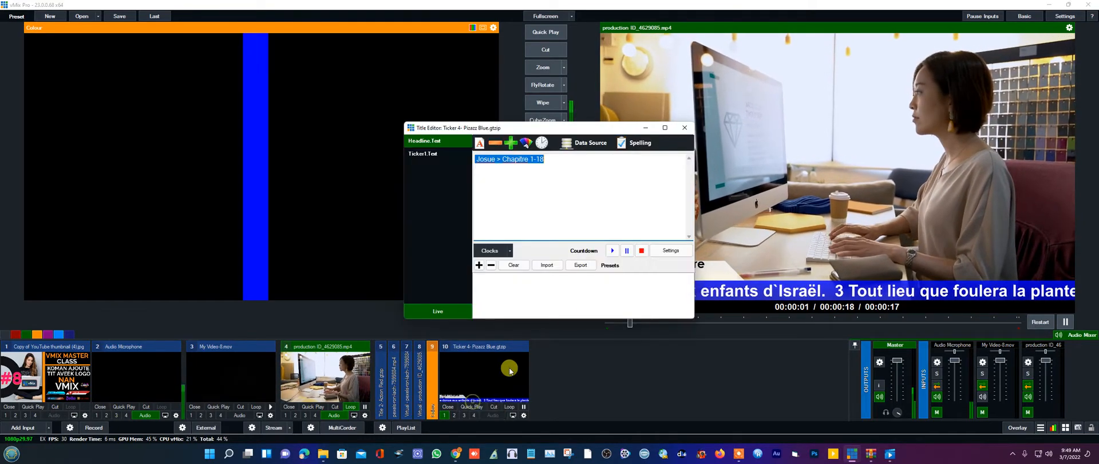
{"action": "left_click", "coordinate": [496, 143]}
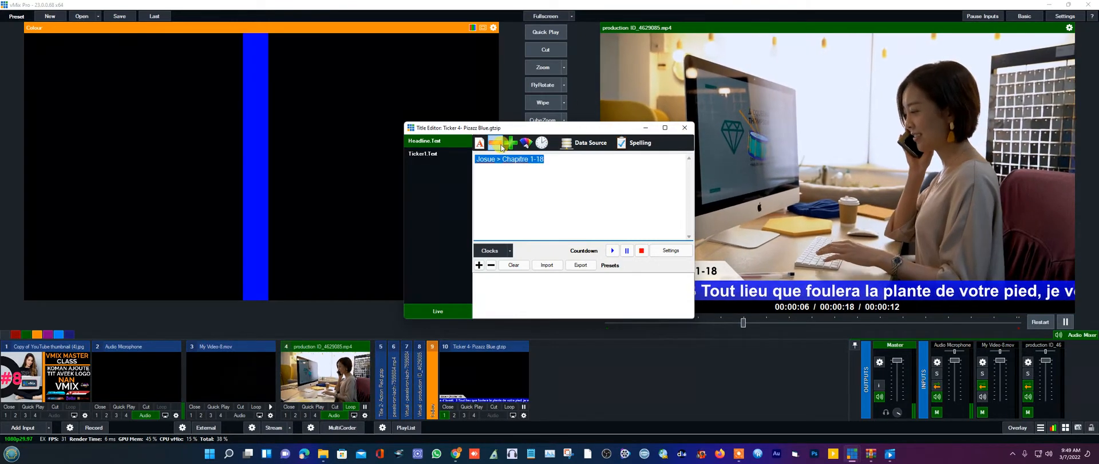
{"action": "left_click", "coordinate": [685, 127]}
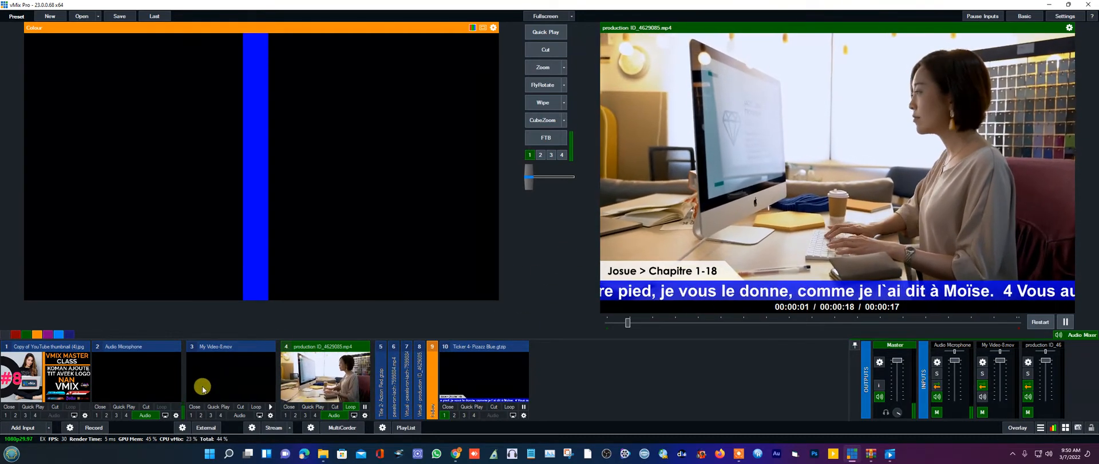
- Zoom the Virtual studio shot onto Program and switch off the blue ticker overlay
{"action": "left_click", "coordinate": [385, 391]}
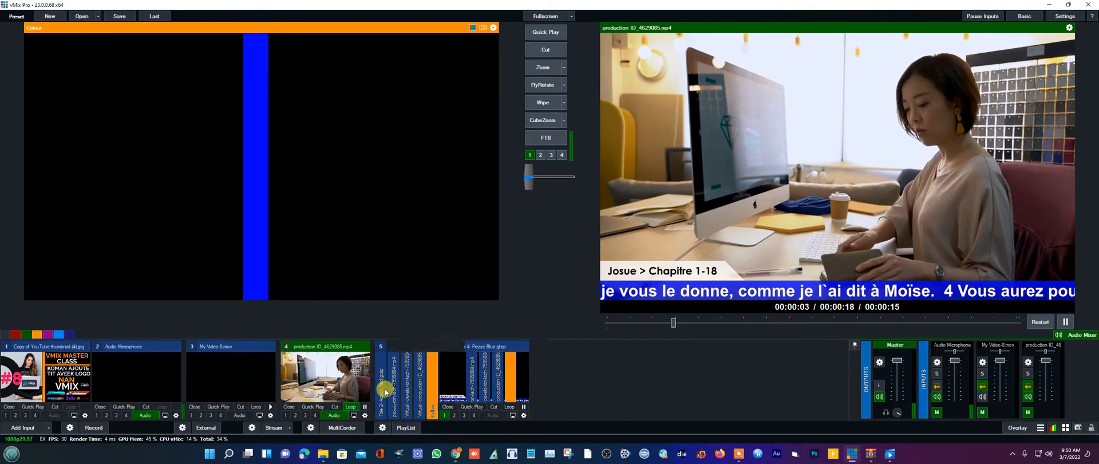
{"action": "left_click", "coordinate": [471, 380]}
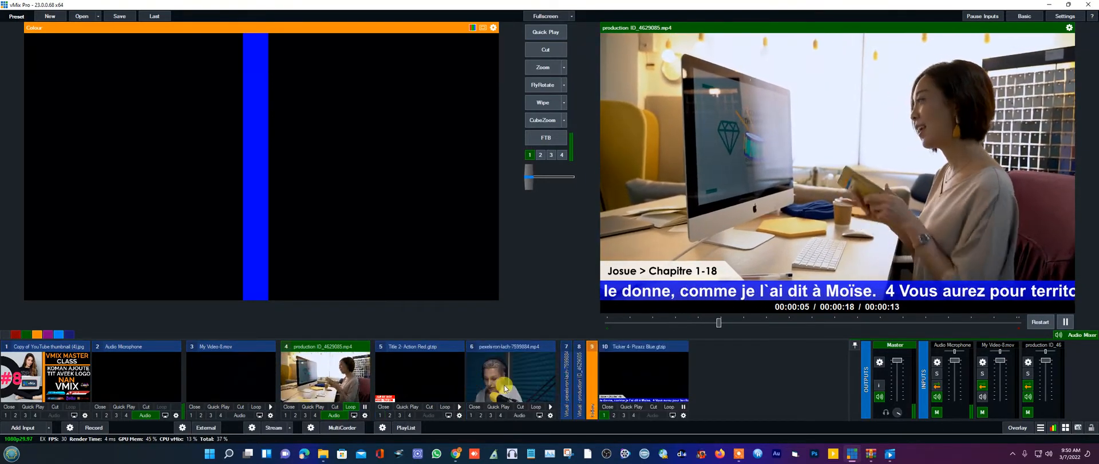
{"action": "left_click", "coordinate": [533, 391]}
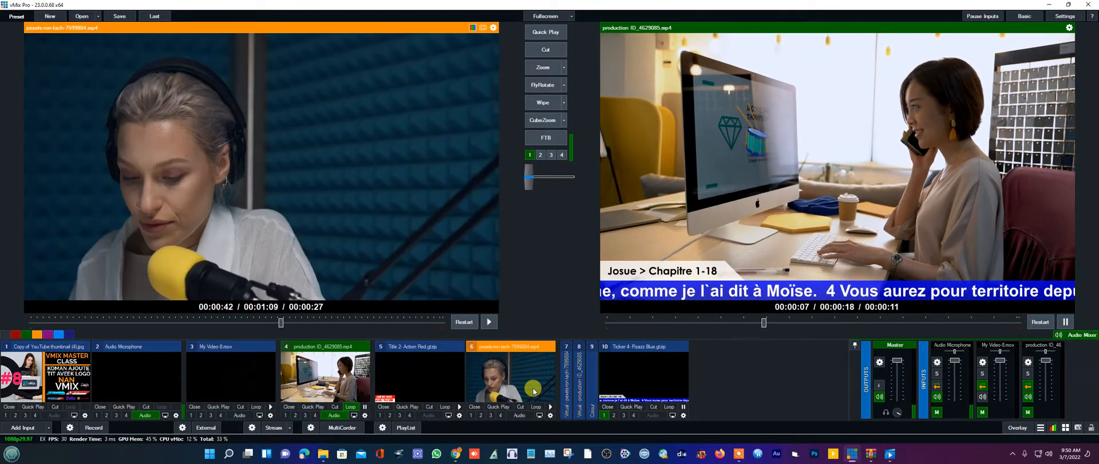
{"action": "left_click", "coordinate": [568, 372]}
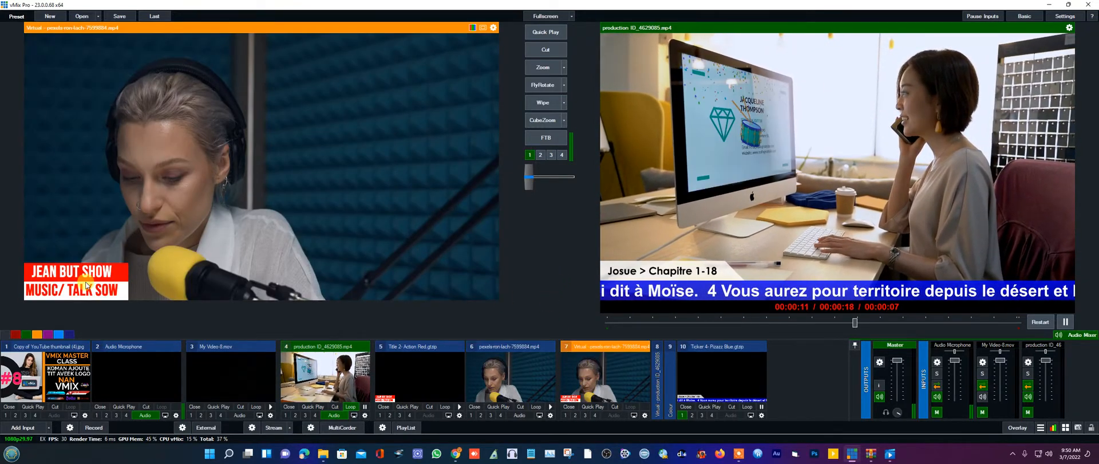
{"action": "left_click", "coordinate": [539, 68]}
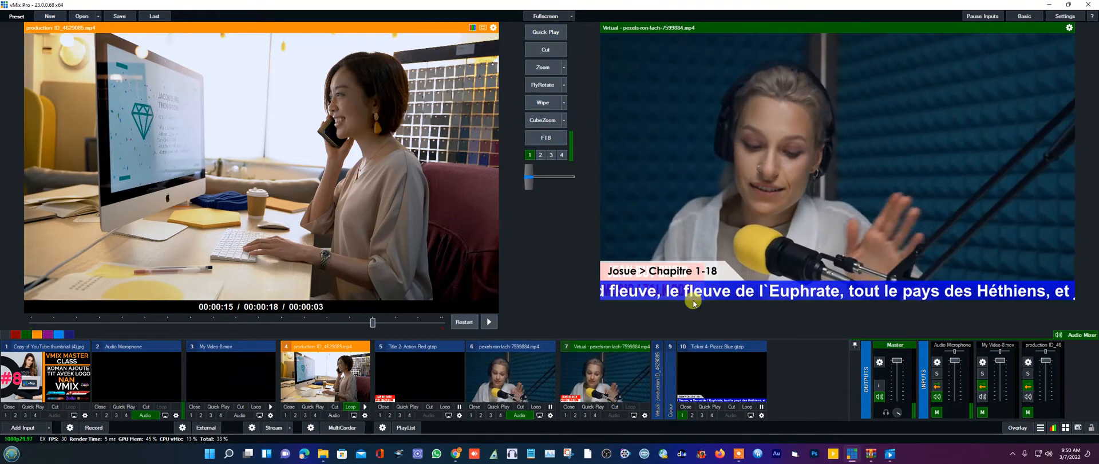
{"action": "left_click", "coordinate": [679, 416]}
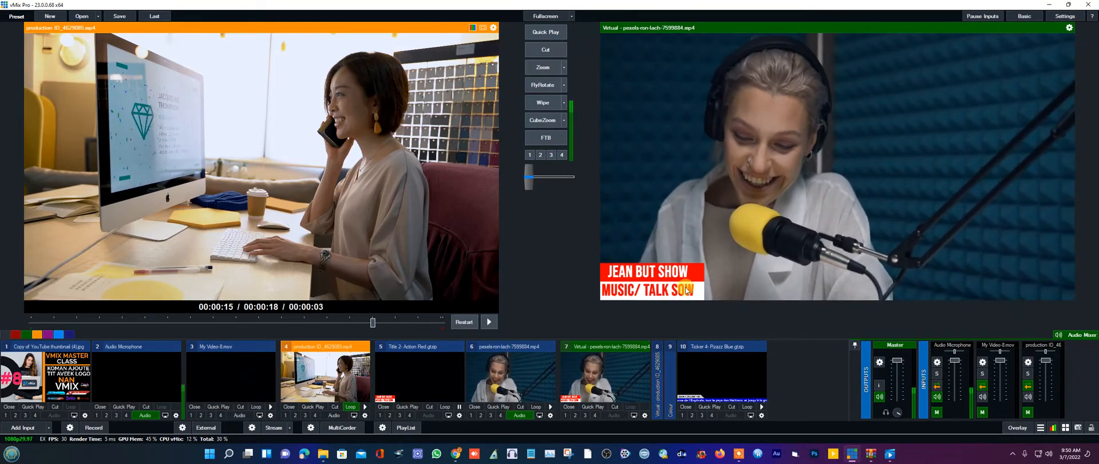
- Set input 4's MultiView layer 1 to '10 Ticker 4- Pizazz Blue.gtzip'
{"action": "left_click", "coordinate": [365, 416]}
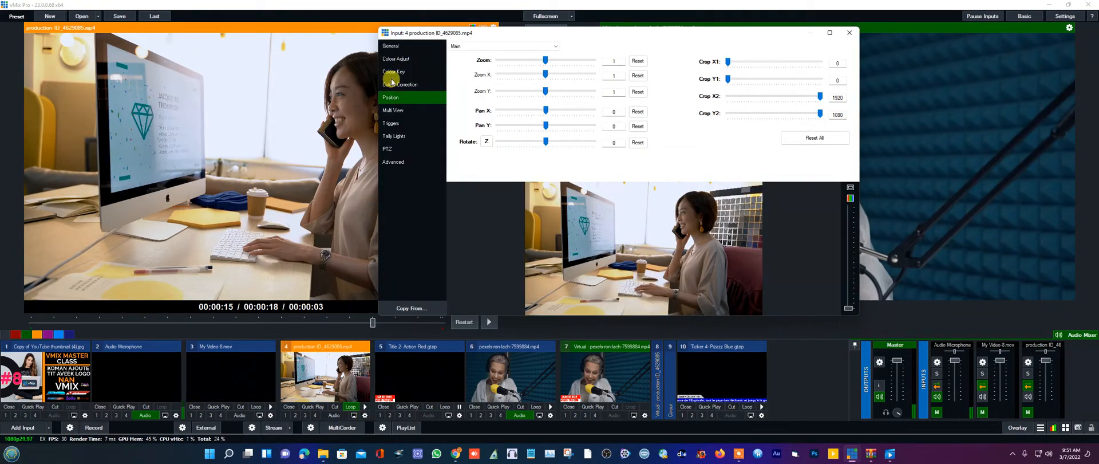
{"action": "left_click", "coordinate": [398, 111]}
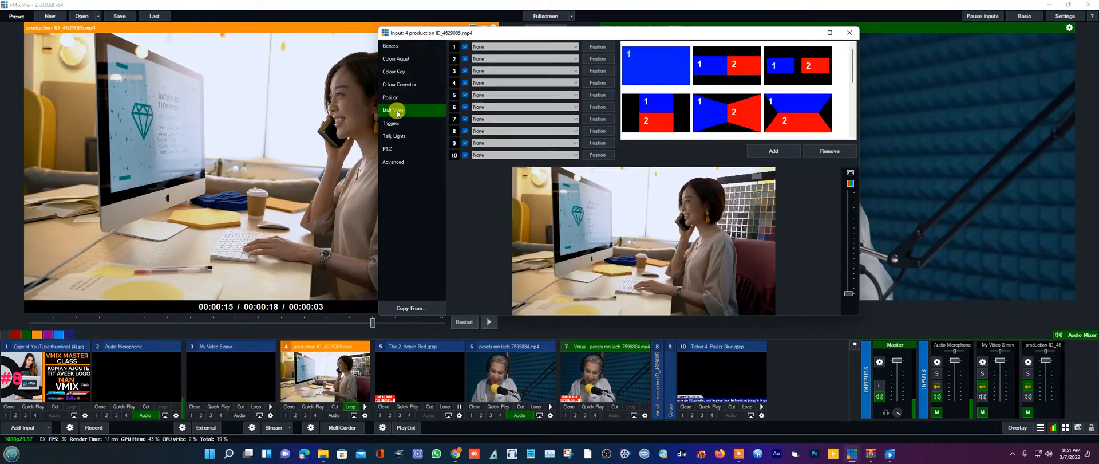
{"action": "left_click", "coordinate": [544, 48]}
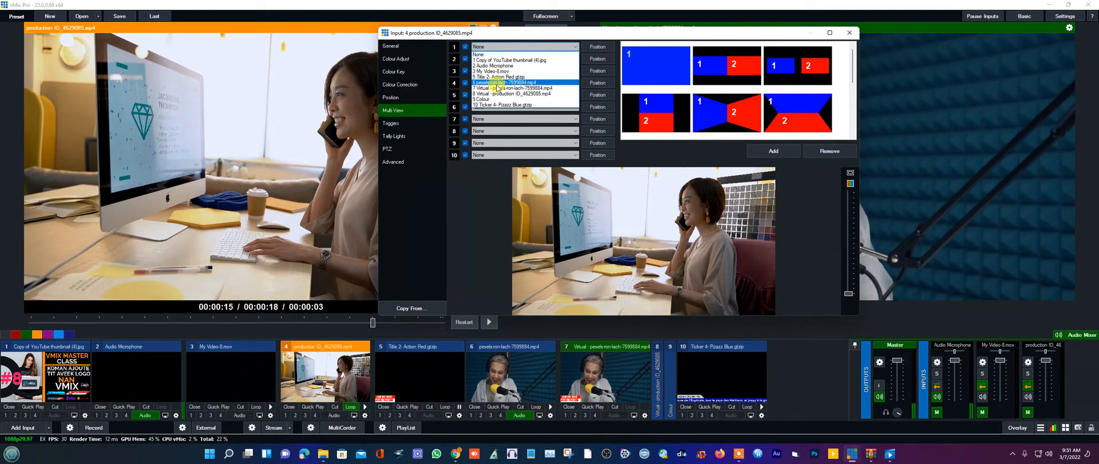
{"action": "left_click", "coordinate": [511, 105]}
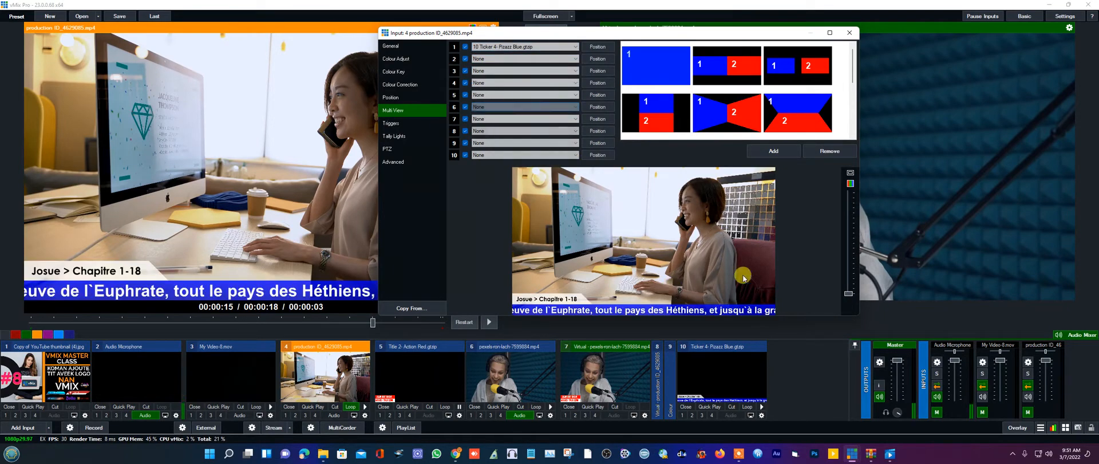
{"action": "left_click", "coordinate": [852, 34]}
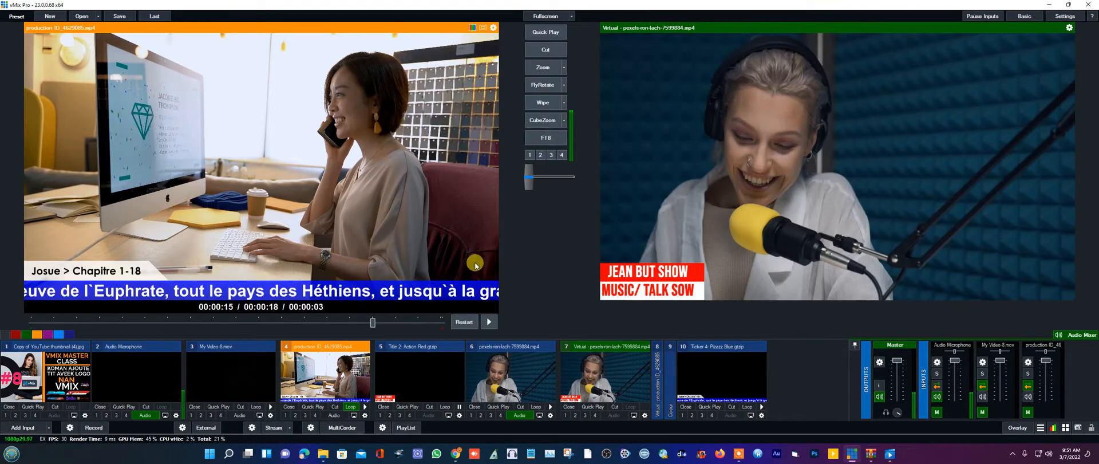
- Swap Preview and Program twice with Zoom, then Cut the production clip to air
{"action": "left_click", "coordinate": [544, 67]}
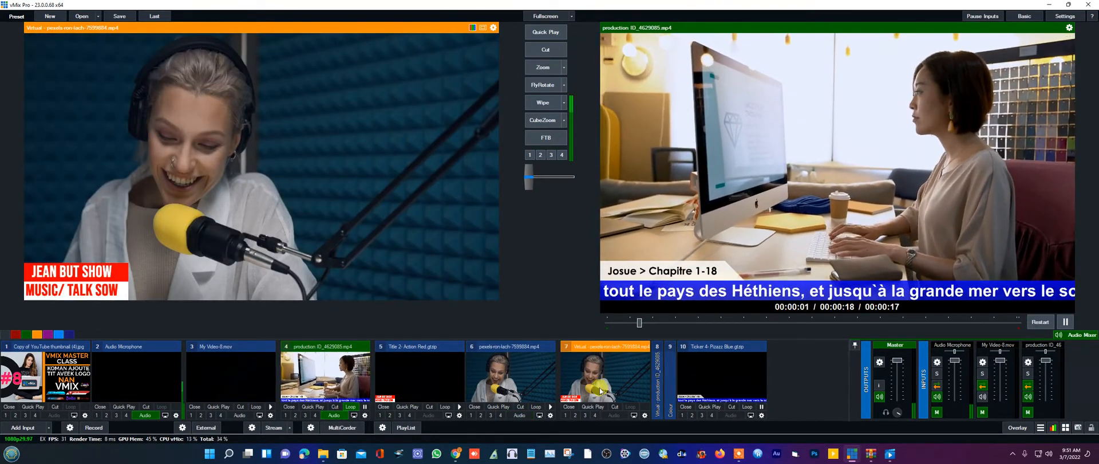
{"action": "left_click", "coordinate": [541, 67]}
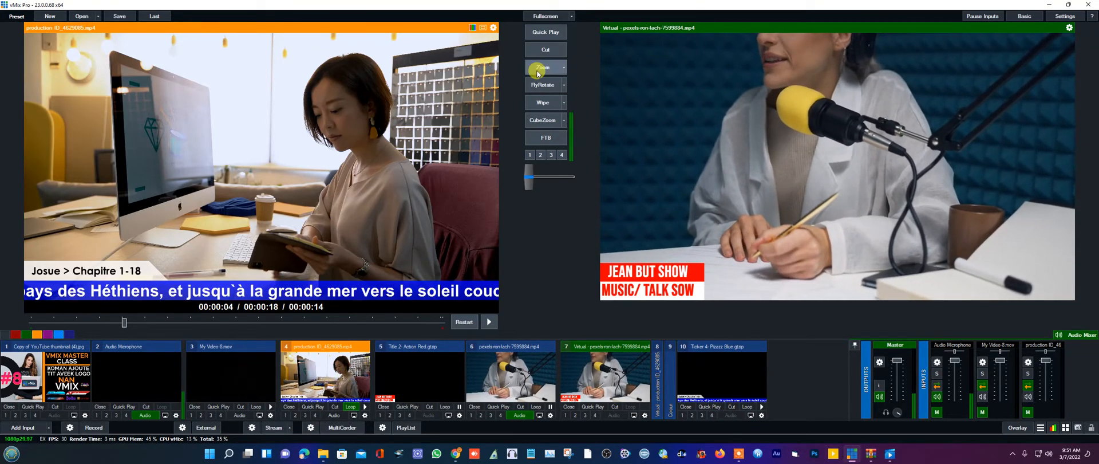
{"action": "left_click", "coordinate": [538, 51]}
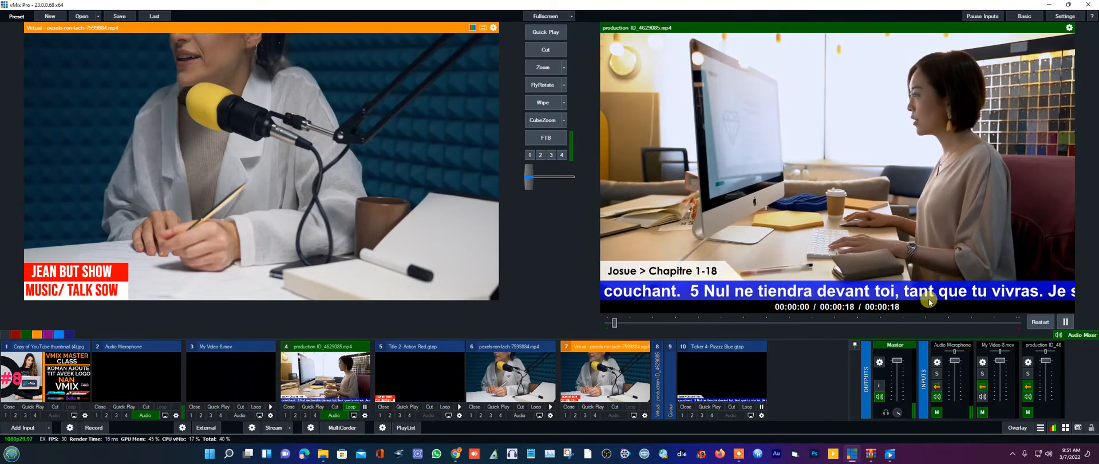
- Add the gol video file as input 11 and load it into Preview
{"action": "left_click", "coordinate": [14, 428]}
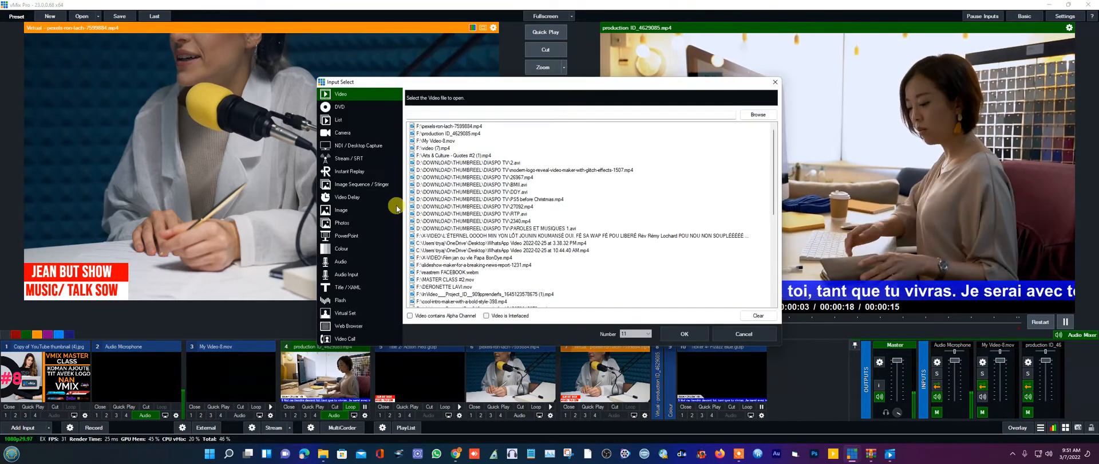
{"action": "left_click", "coordinate": [753, 115]}
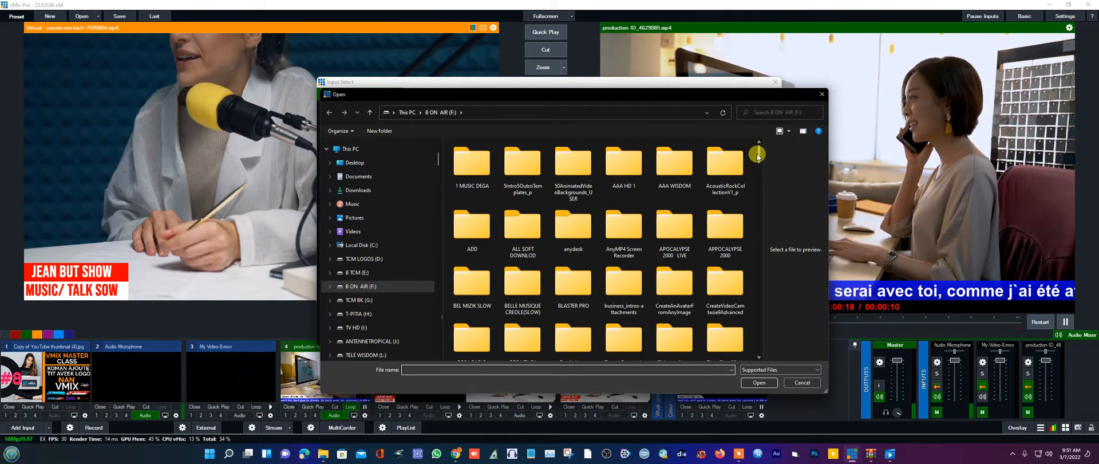
{"action": "left_click_drag", "start_coordinate": [759, 155], "coordinate": [762, 228]}
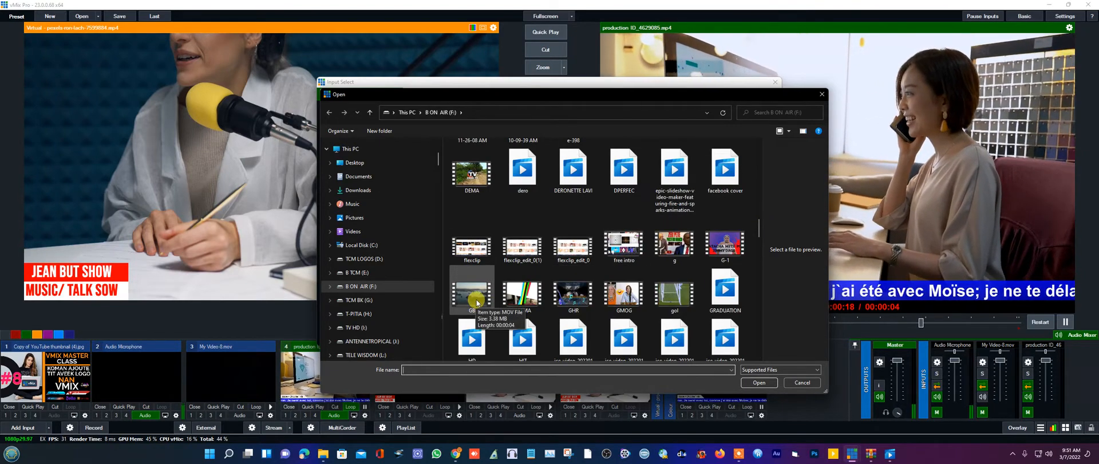
{"action": "double_click", "coordinate": [669, 298]}
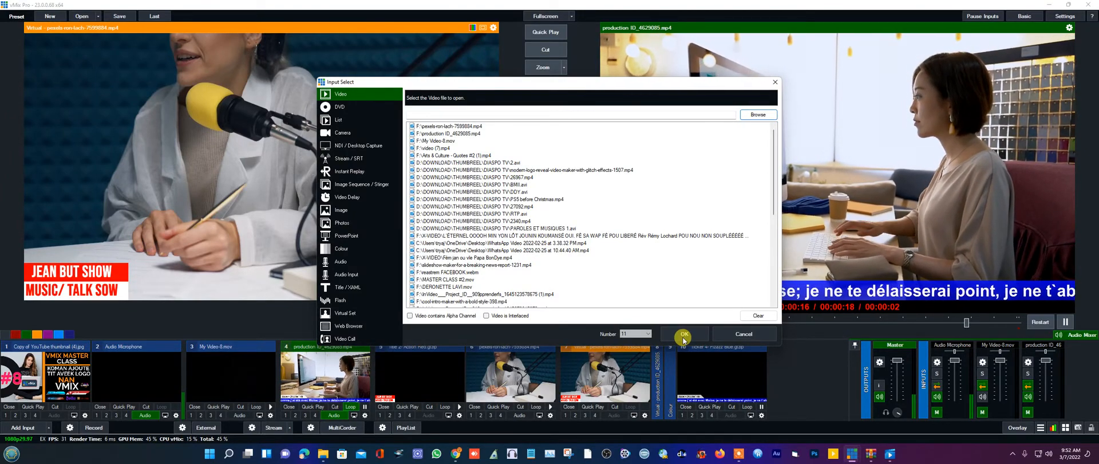
{"action": "left_click", "coordinate": [684, 336]}
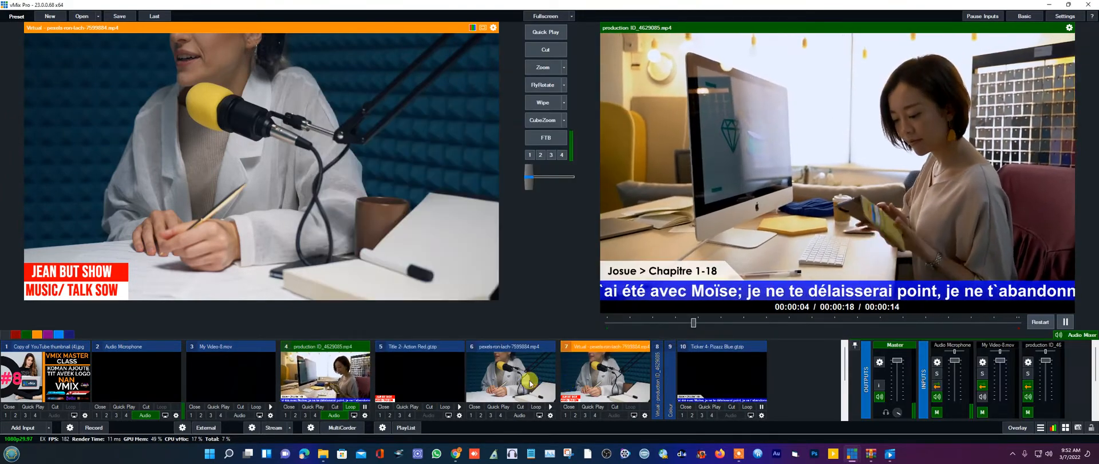
{"action": "left_click", "coordinate": [754, 380]}
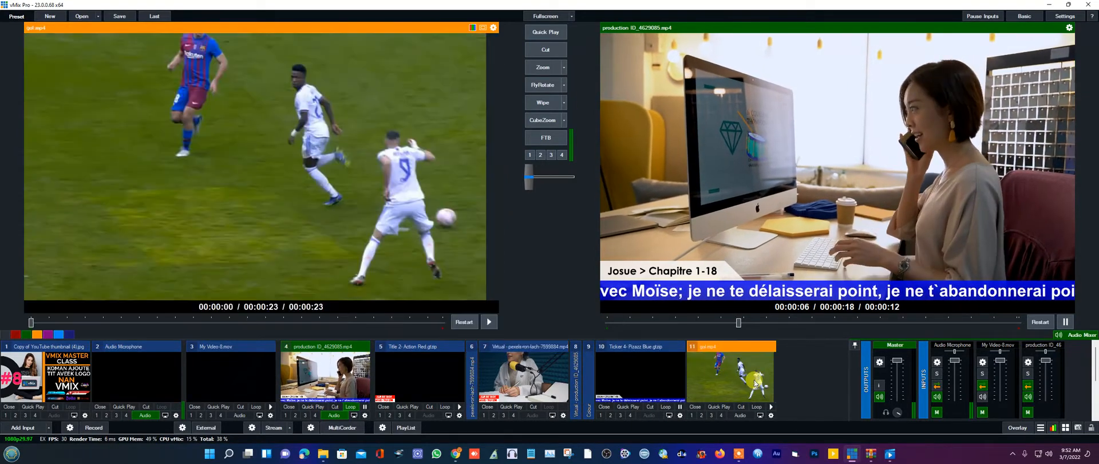
- Replace the gol input with the pexels-tima-miroshnichenko-6860419 video as input 11
{"action": "left_click", "coordinate": [696, 407]}
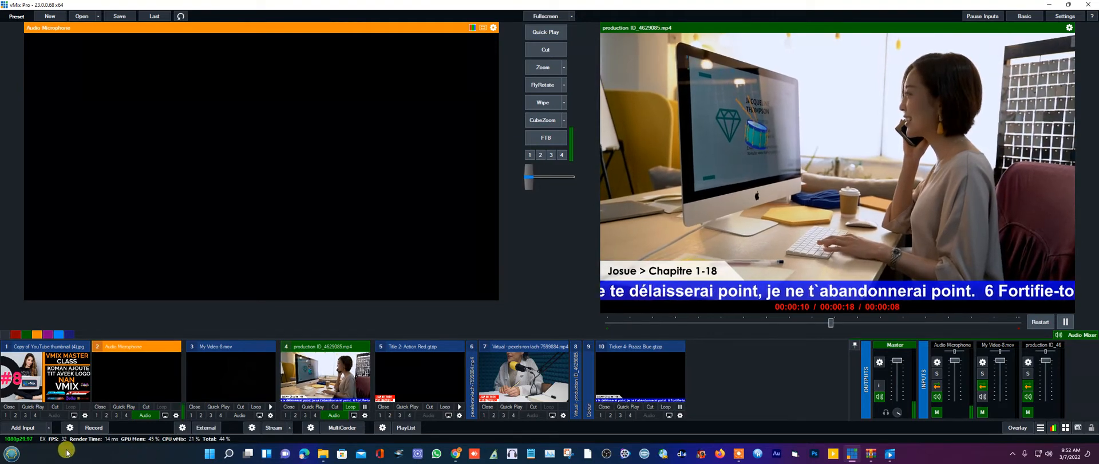
{"action": "left_click", "coordinate": [23, 428]}
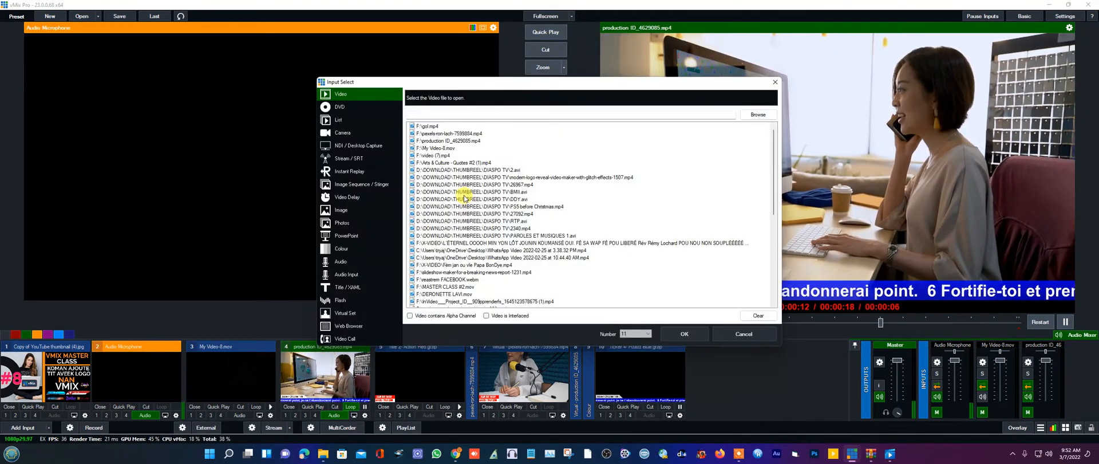
{"action": "left_click", "coordinate": [759, 116]}
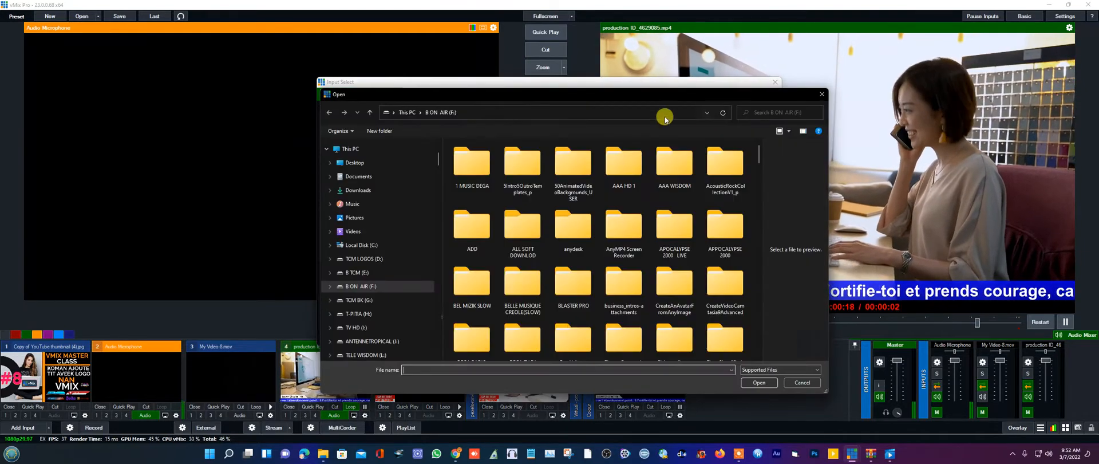
{"action": "left_click_drag", "start_coordinate": [759, 154], "coordinate": [761, 306]}
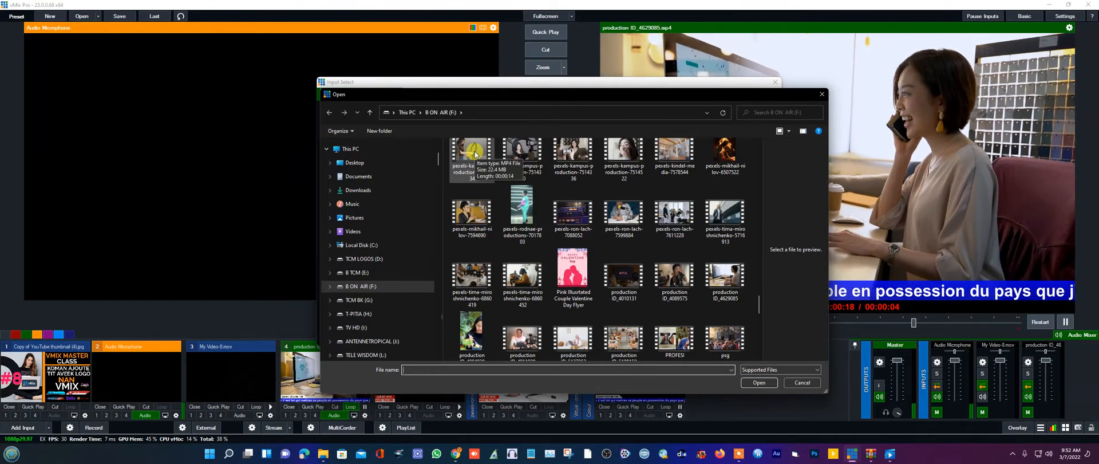
{"action": "left_click", "coordinate": [524, 340]}
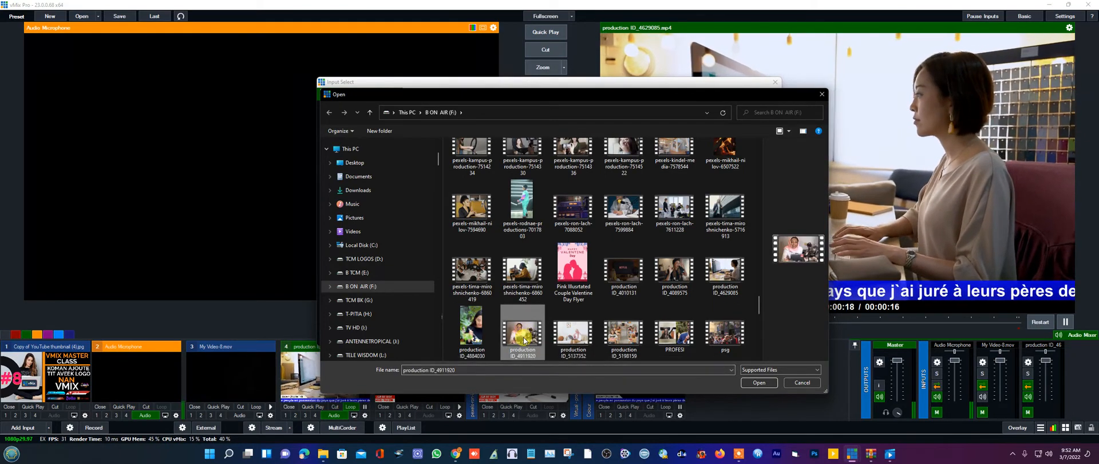
{"action": "double_click", "coordinate": [477, 270]}
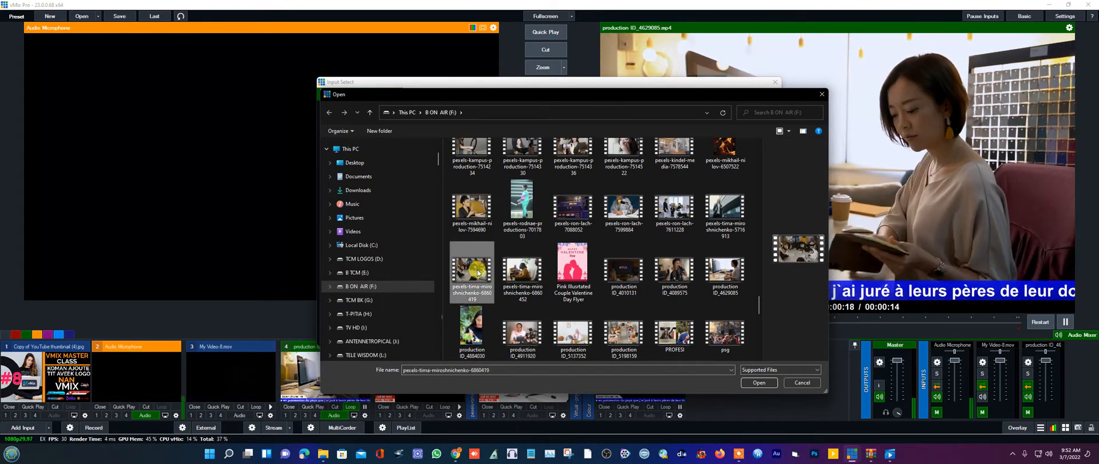
{"action": "left_click", "coordinate": [679, 337]}
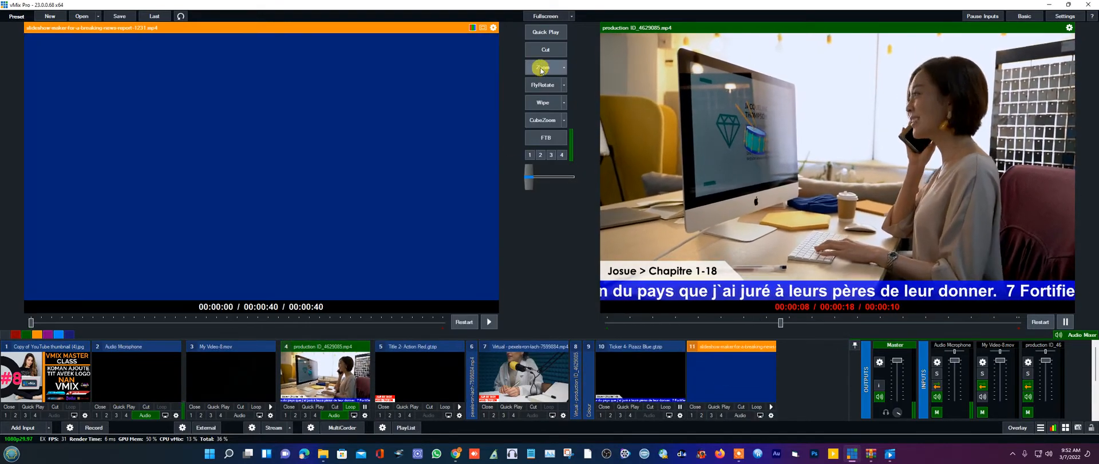
- Zoom the news clip to output and back, then remove the slideshow input
{"action": "left_click", "coordinate": [538, 69]}
{"action": "left_click", "coordinate": [541, 68]}
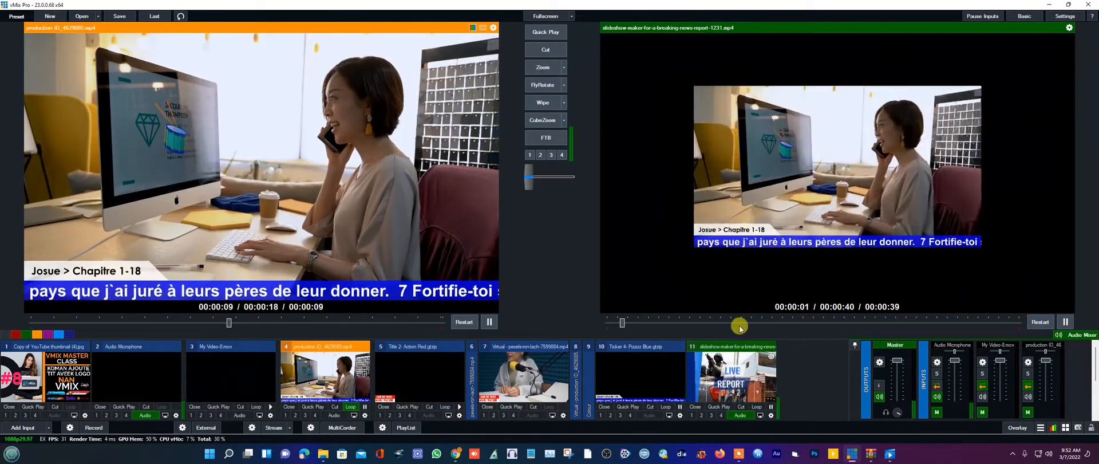
{"action": "left_click", "coordinate": [698, 406]}
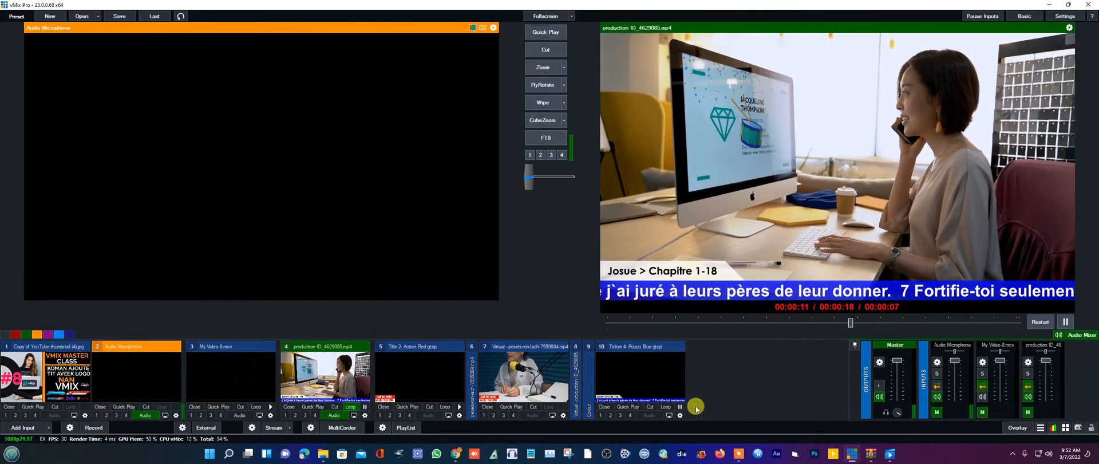
- Add pexels-kampus-production-7514234 as input 11 and zoom-transition it onto output
{"action": "left_click", "coordinate": [26, 427]}
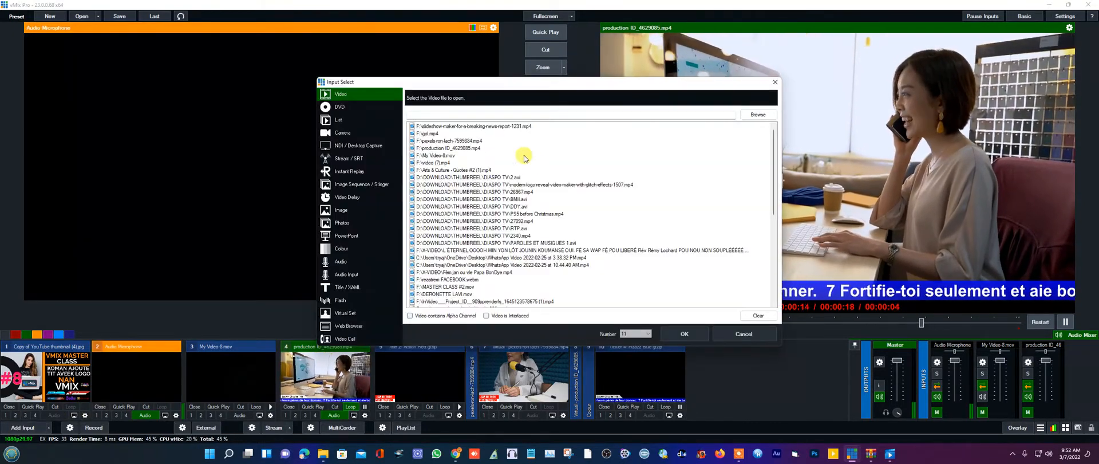
{"action": "left_click", "coordinate": [754, 115]}
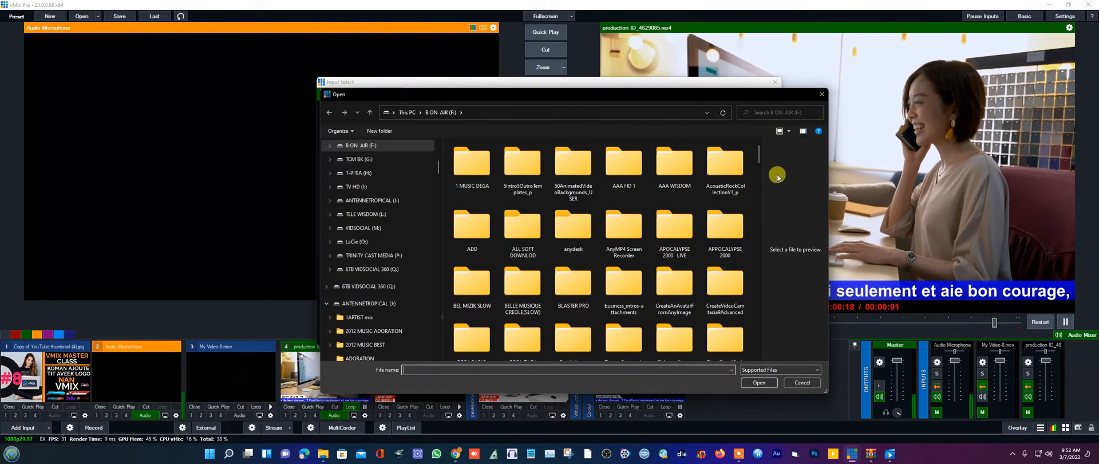
{"action": "left_click_drag", "start_coordinate": [759, 155], "coordinate": [764, 300]}
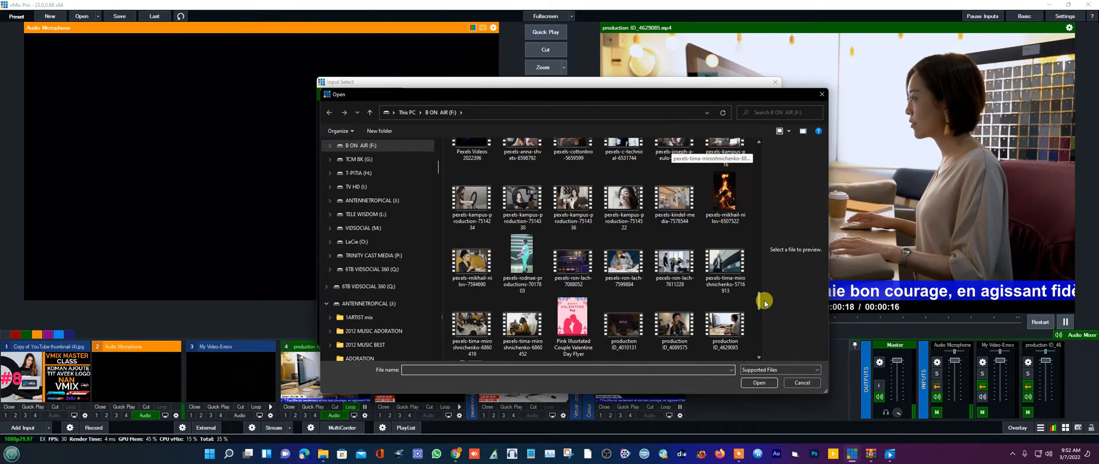
{"action": "left_click", "coordinate": [580, 206]}
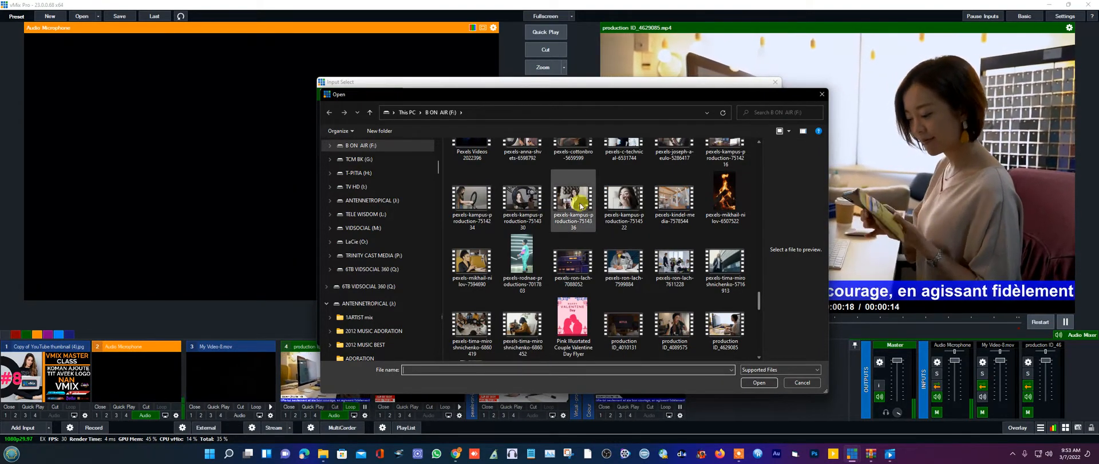
{"action": "double_click", "coordinate": [477, 202]}
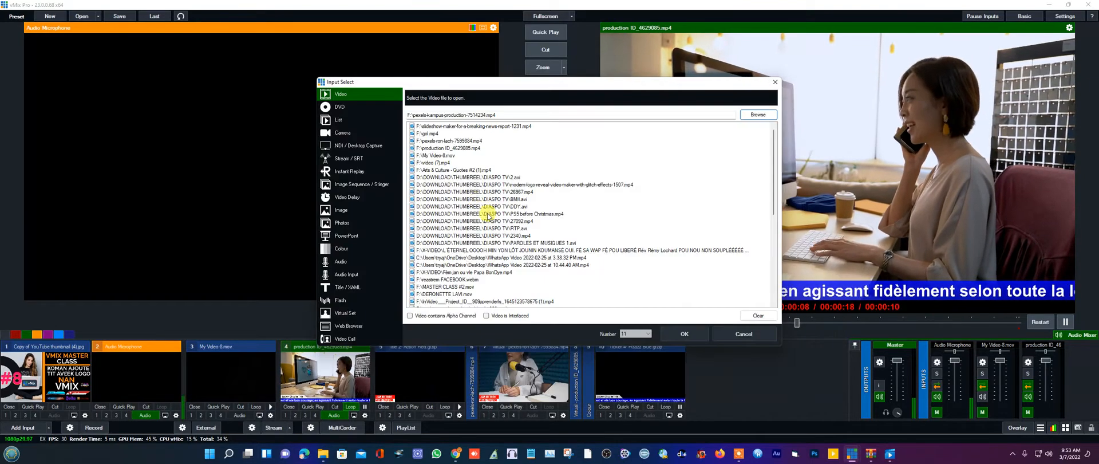
{"action": "left_click", "coordinate": [687, 335]}
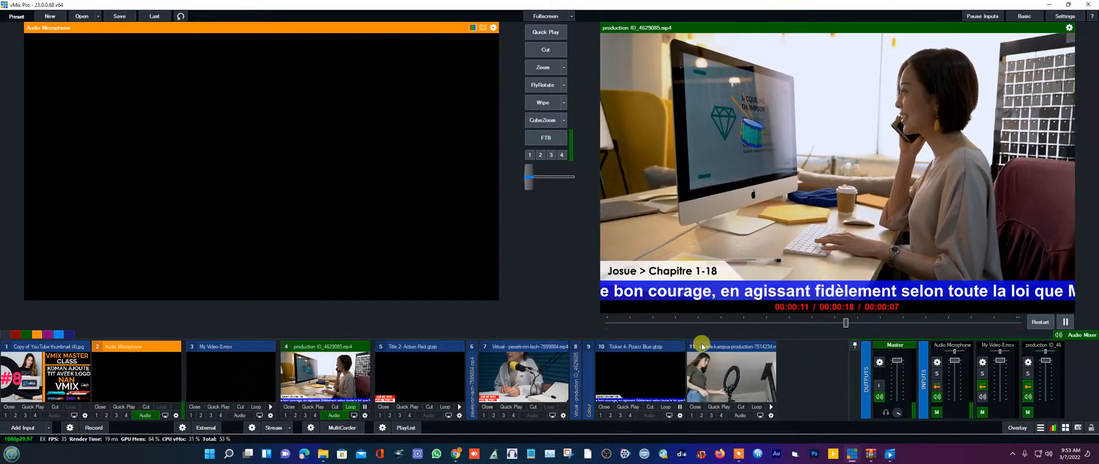
{"action": "left_click", "coordinate": [741, 390]}
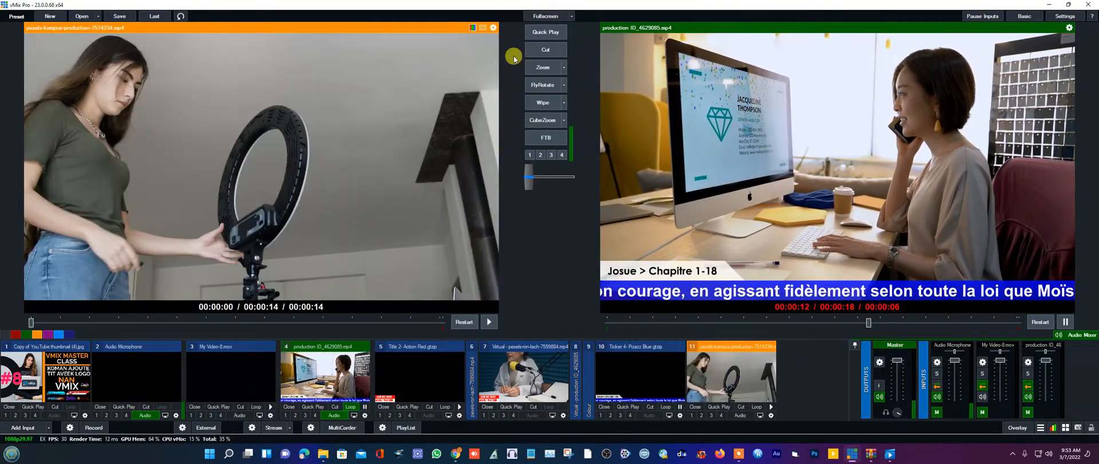
{"action": "left_click", "coordinate": [544, 68]}
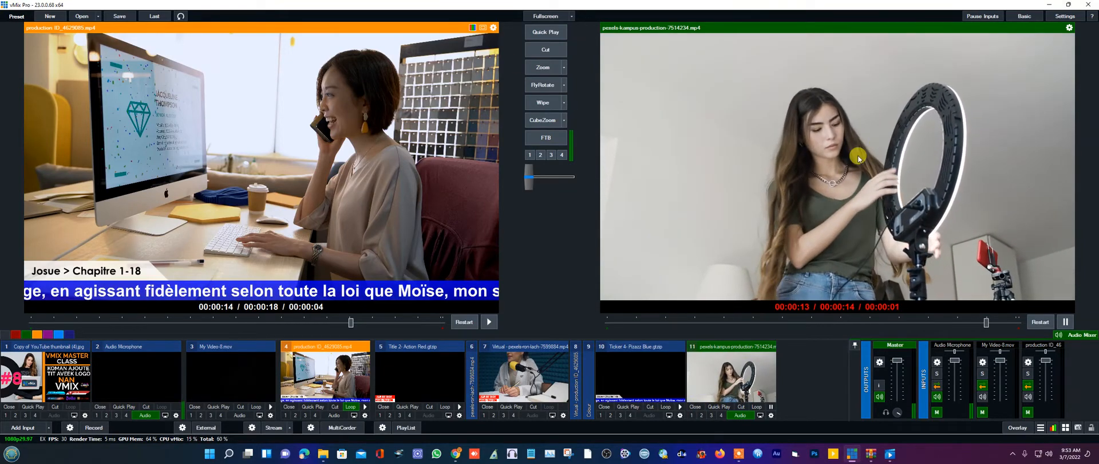
- Open the title template gallery and browse the Lowerthird, Text, Ticker, ScoreBoard and Timer templates
{"action": "left_click", "coordinate": [23, 427]}
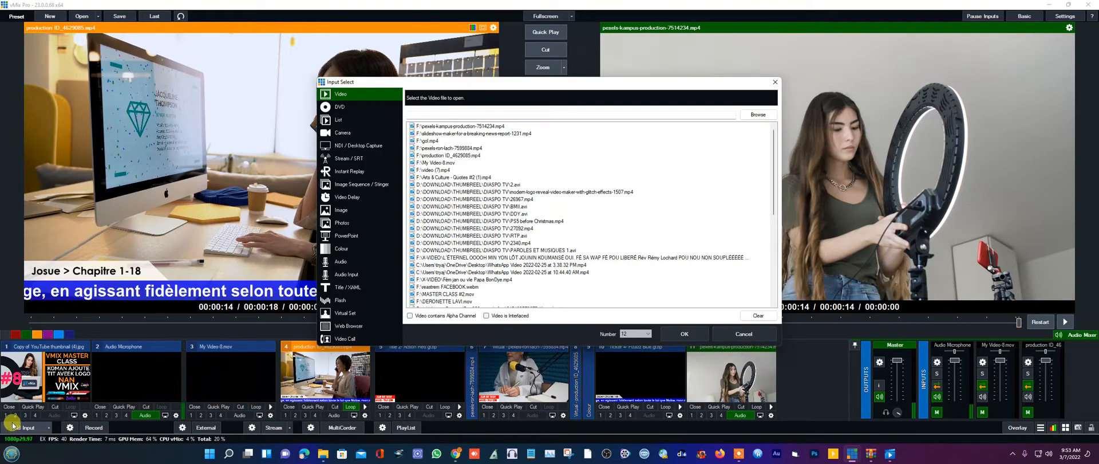
{"action": "left_click", "coordinate": [345, 290]}
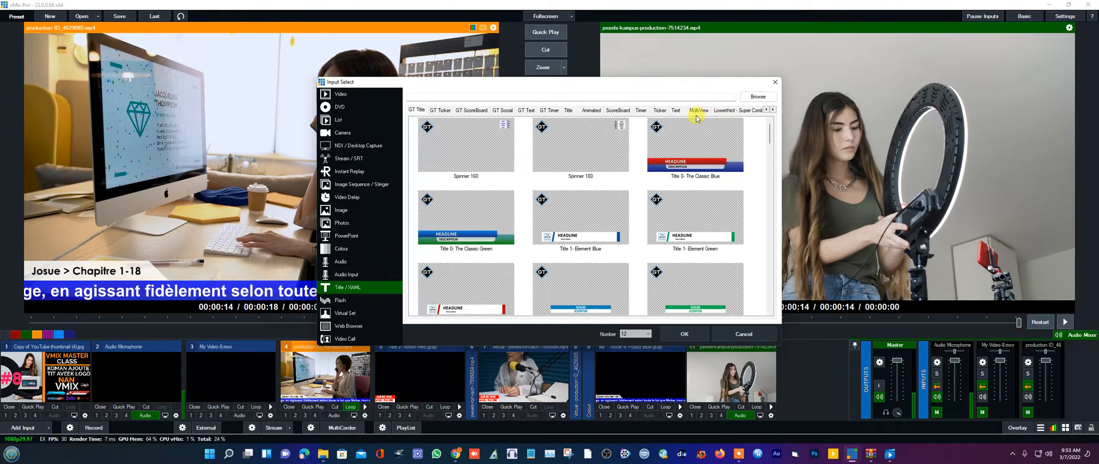
{"action": "left_click", "coordinate": [726, 110]}
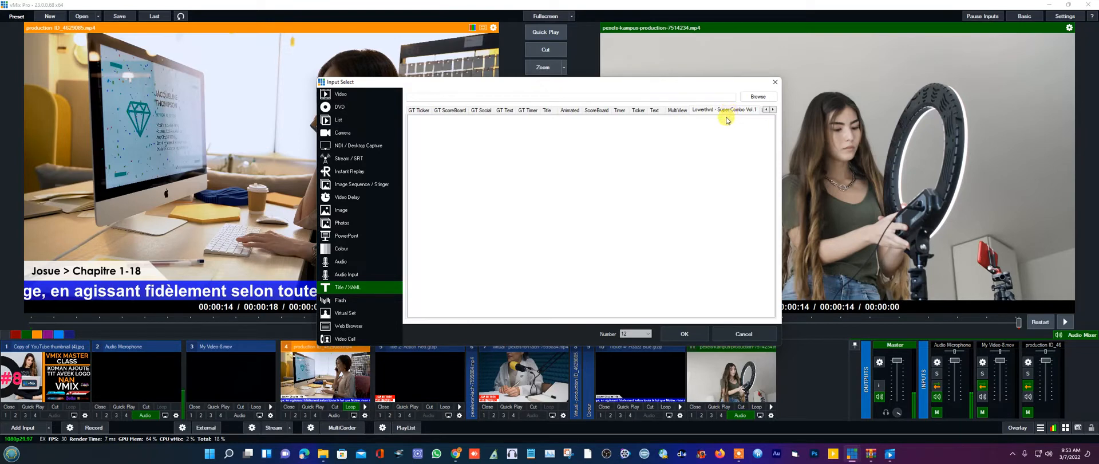
{"action": "left_click", "coordinate": [654, 110]}
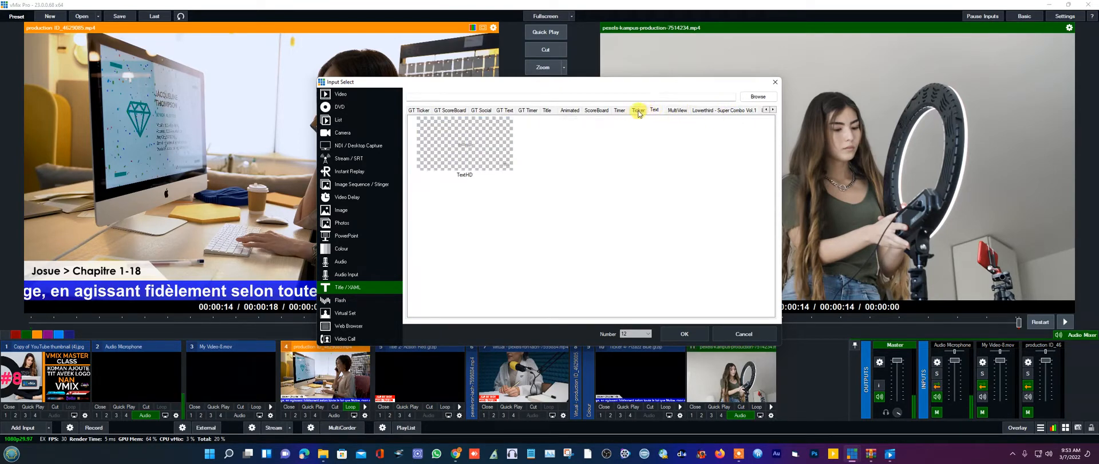
{"action": "left_click", "coordinate": [639, 112]}
{"action": "left_click", "coordinate": [606, 112]}
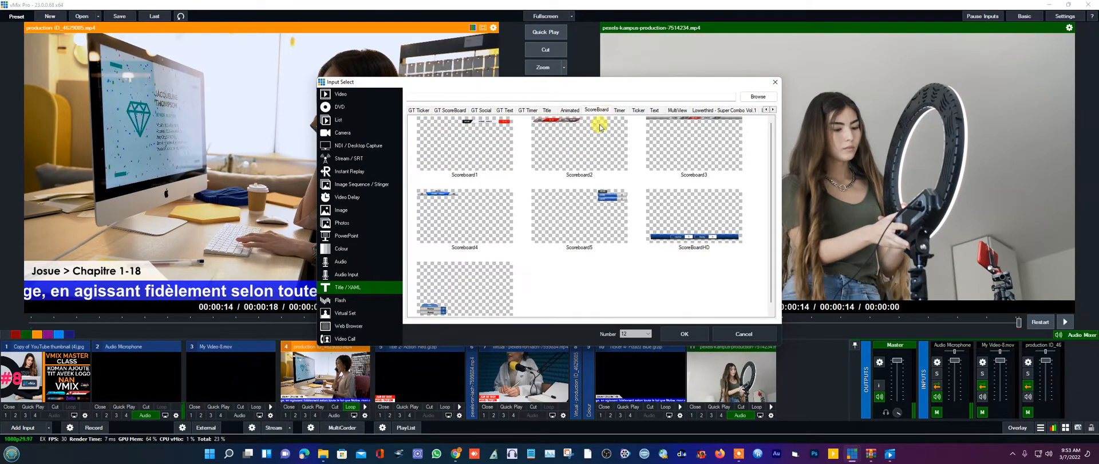
{"action": "scroll", "coordinate": [613, 218], "scroll_direction": "down", "scroll_amount": 1}
{"action": "scroll", "coordinate": [628, 210], "scroll_direction": "up", "scroll_amount": 1}
{"action": "left_click", "coordinate": [624, 113]}
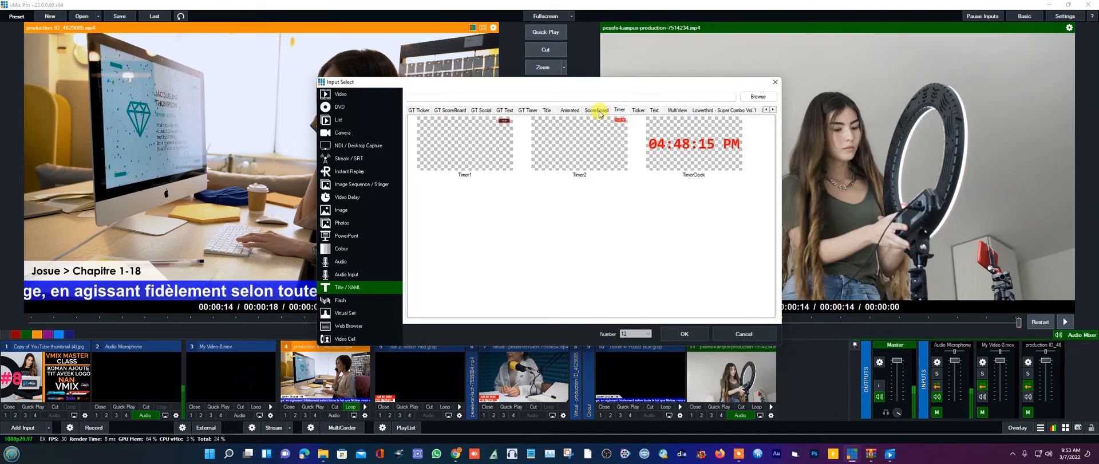
{"action": "left_click", "coordinate": [599, 110]}
{"action": "left_click", "coordinate": [543, 128]}
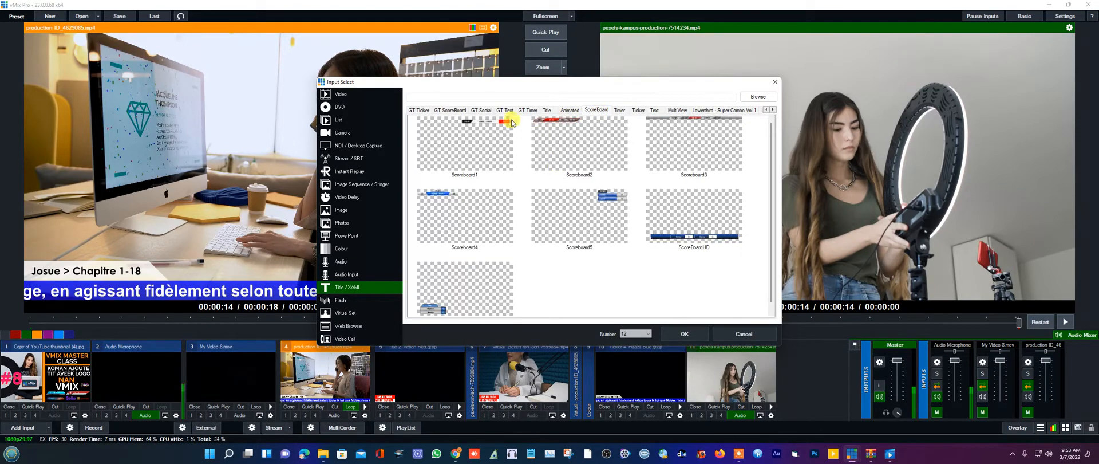
- Add the Title11 template from the Title templates and open its editor
{"action": "left_click", "coordinate": [547, 110]}
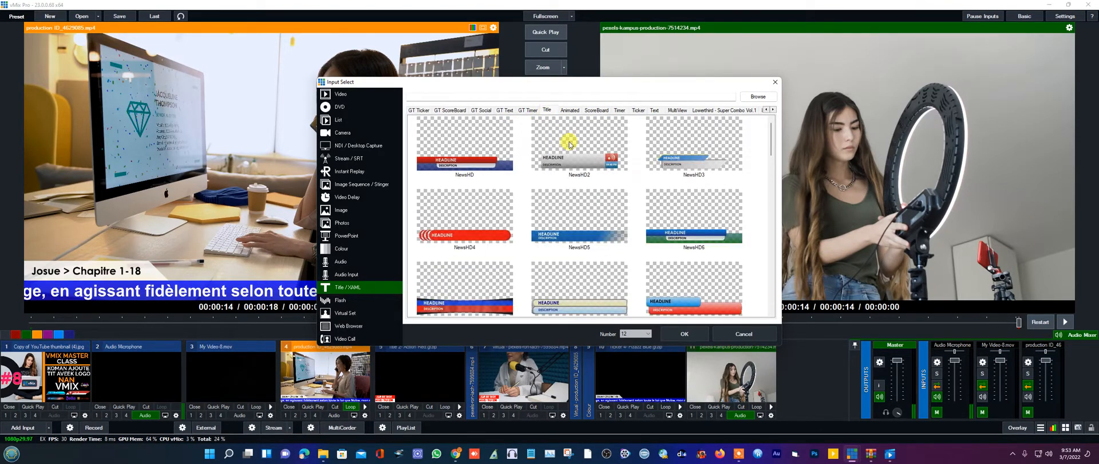
{"action": "scroll", "coordinate": [610, 199], "scroll_direction": "down", "scroll_amount": 5}
{"action": "scroll", "coordinate": [610, 200], "scroll_direction": "down", "scroll_amount": 3}
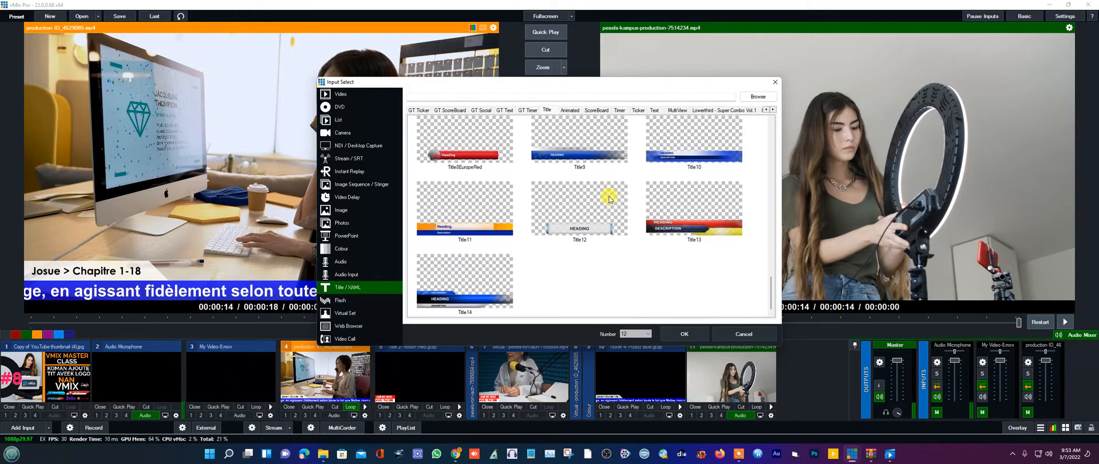
{"action": "left_click", "coordinate": [461, 229]}
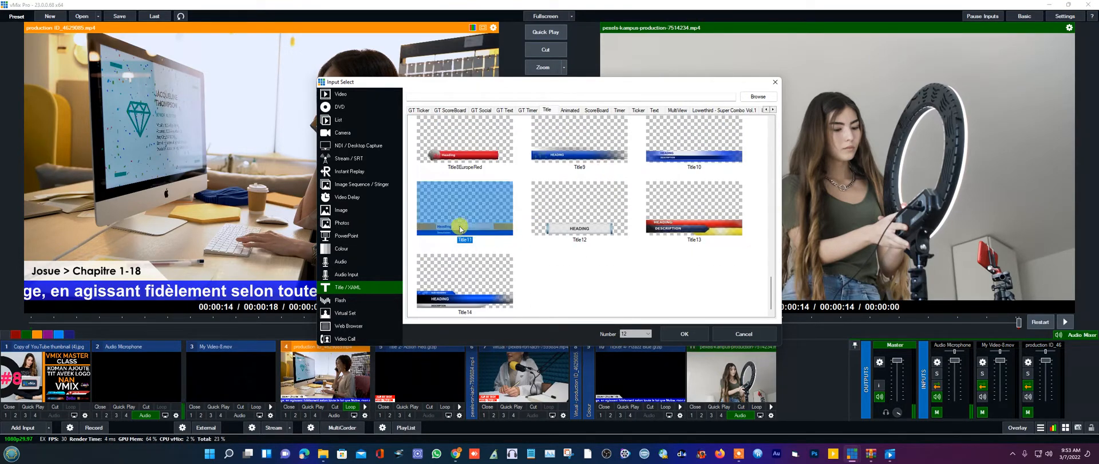
{"action": "double_click", "coordinate": [461, 229]}
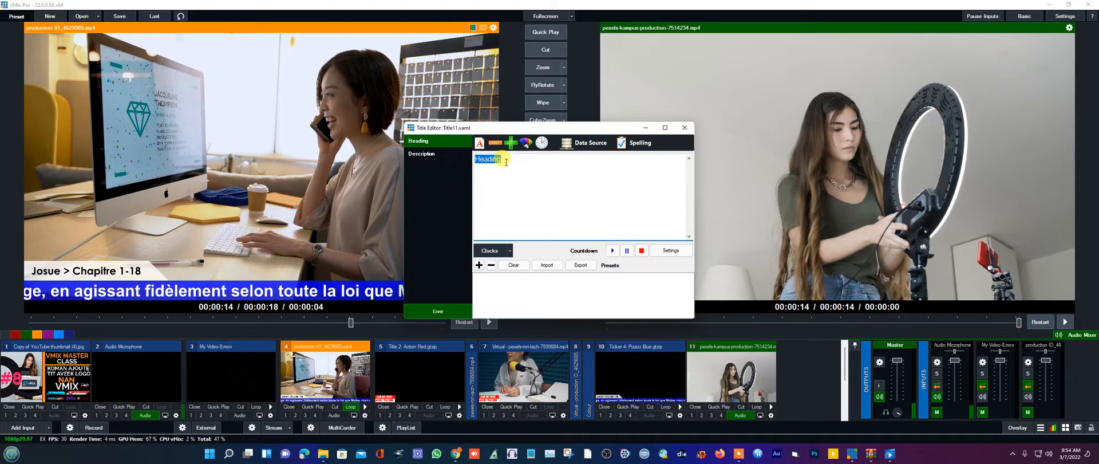
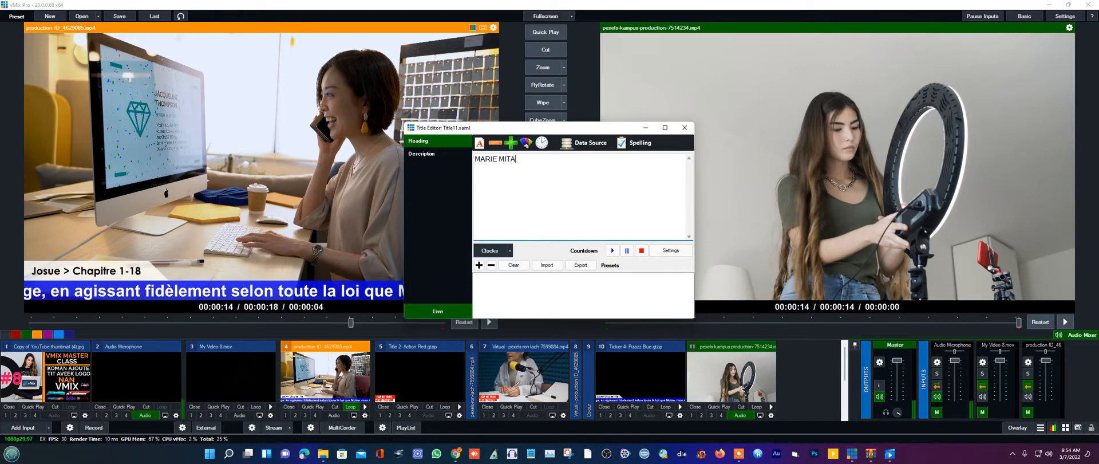
- Type a person's name into the Heading and 'SHOW' over the Description, then close the editor
{"action": "left_click", "coordinate": [424, 154]}
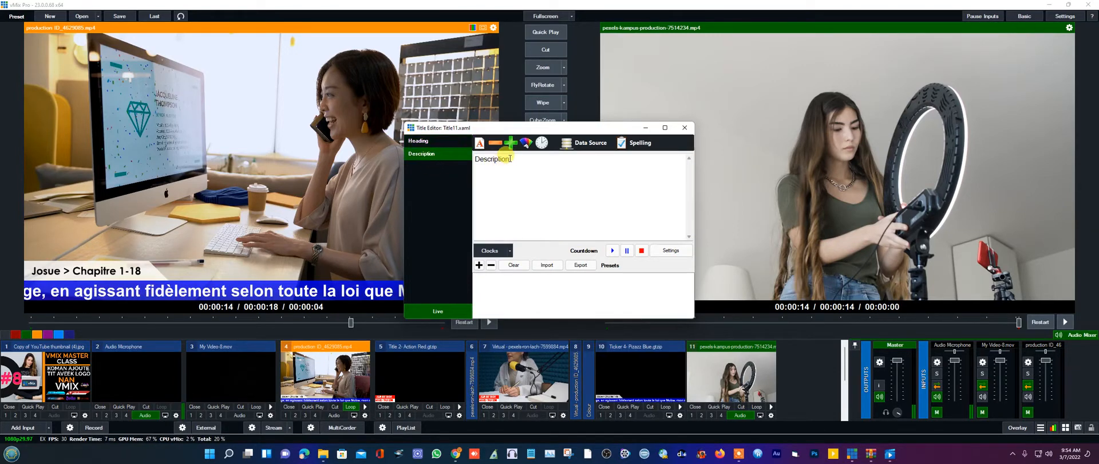
{"action": "left_click_drag", "start_coordinate": [511, 160], "coordinate": [473, 158]}
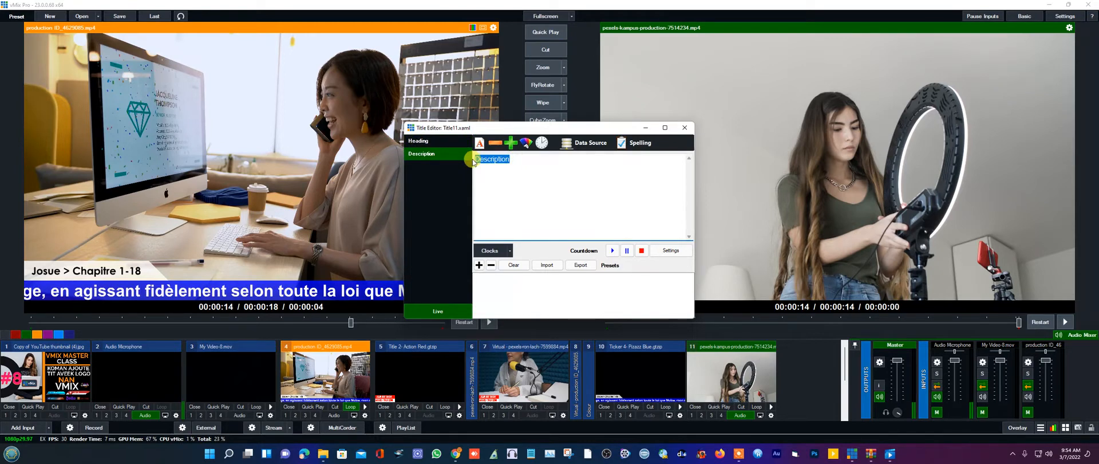
{"action": "type", "text": "SHOW"}
{"action": "left_click", "coordinate": [684, 127]}
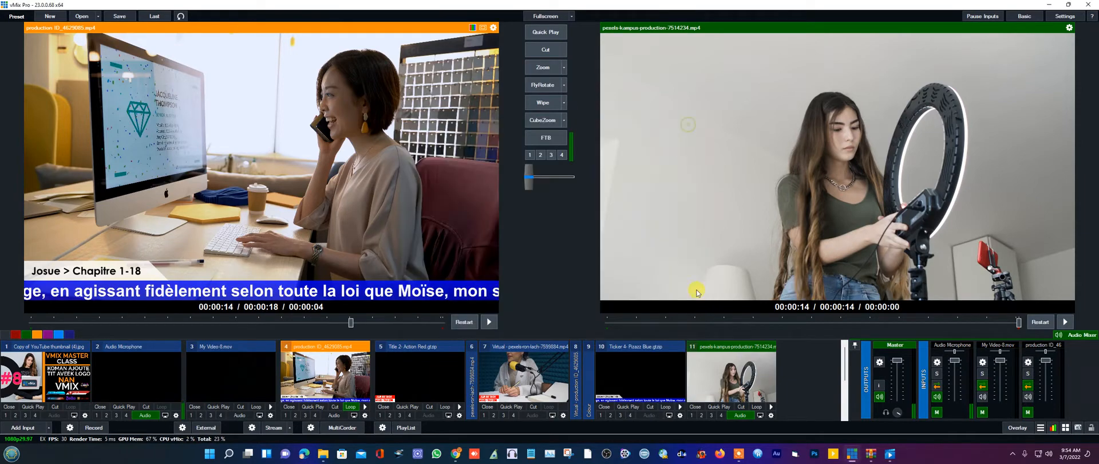
- Preview the Title11 input and turn it on as Overlay 1 over the ring-light clip
{"action": "scroll", "coordinate": [803, 371], "scroll_direction": "down", "scroll_amount": 2}
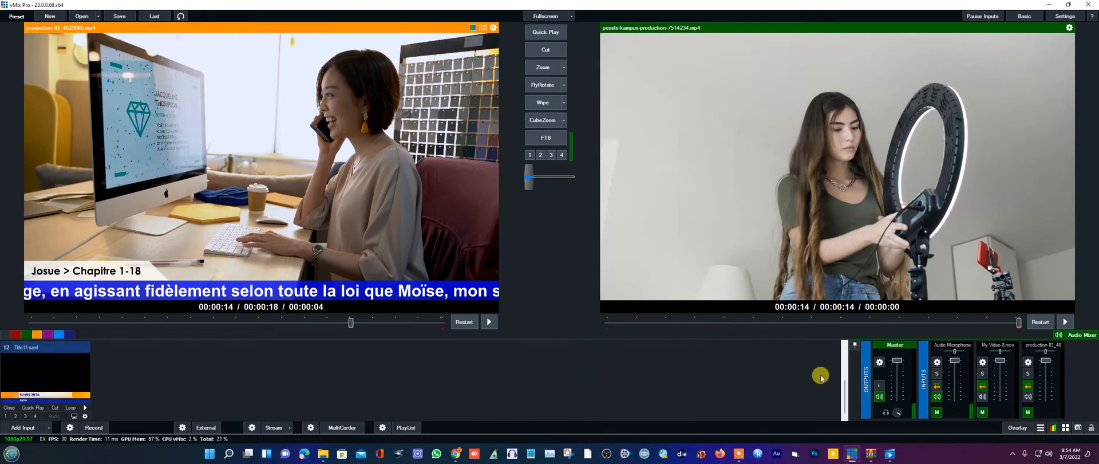
{"action": "left_click", "coordinate": [48, 395]}
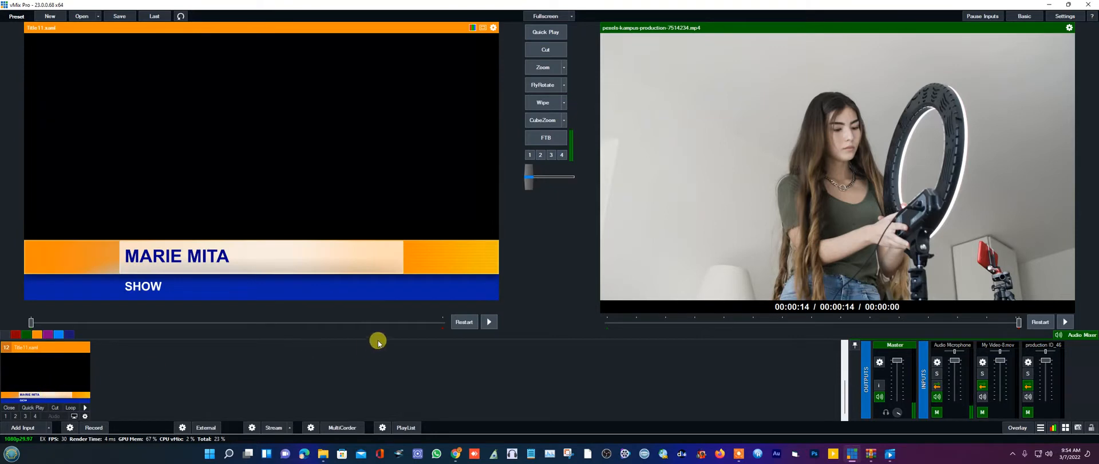
{"action": "left_click", "coordinate": [6, 417]}
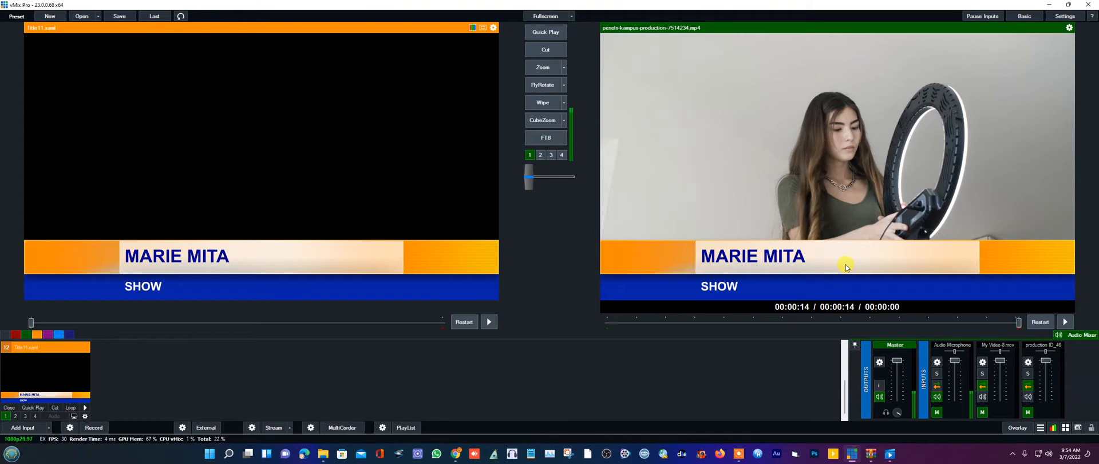
{"action": "left_click", "coordinate": [5, 416]}
{"action": "left_click", "coordinate": [4, 416]}
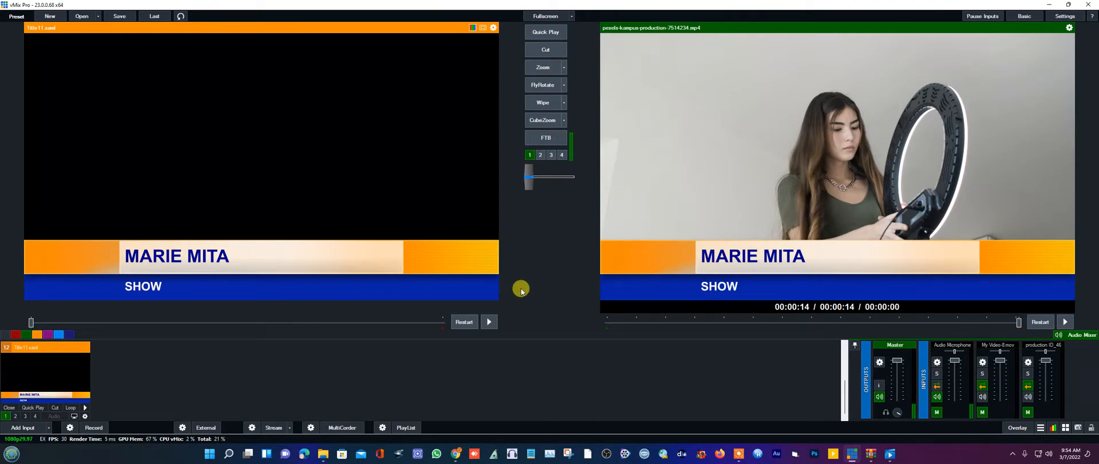
{"action": "scroll", "coordinate": [247, 396], "scroll_direction": "up", "scroll_amount": 1}
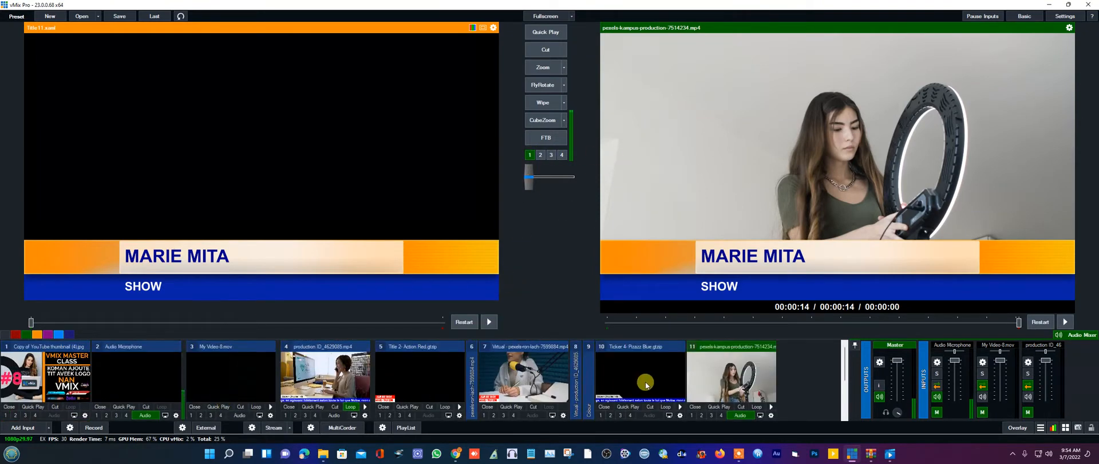
{"action": "left_click", "coordinate": [629, 349]}
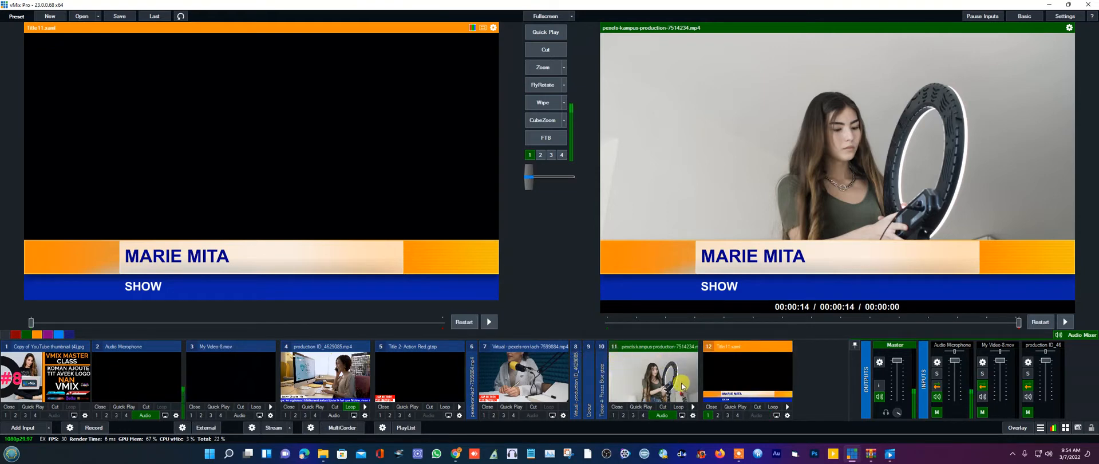
{"action": "left_click", "coordinate": [413, 348]}
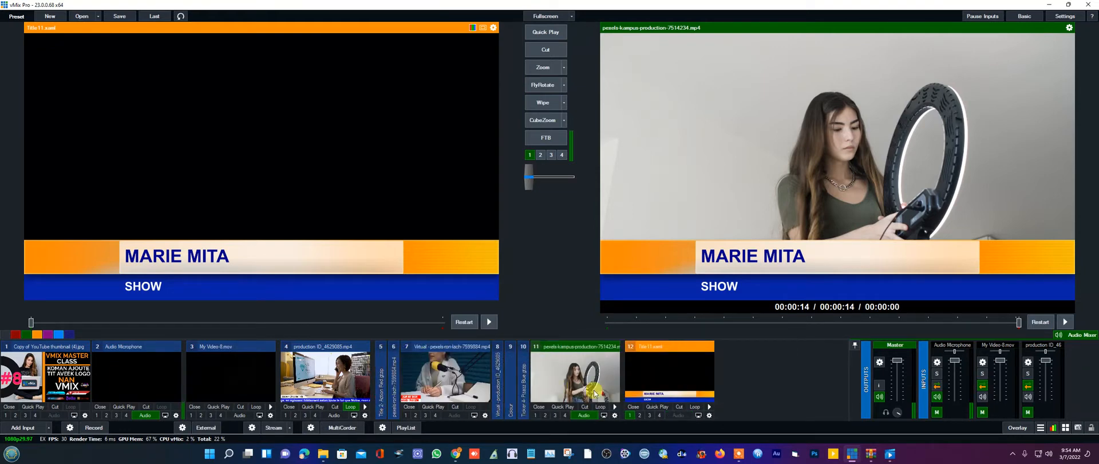
{"action": "left_click", "coordinate": [630, 415]}
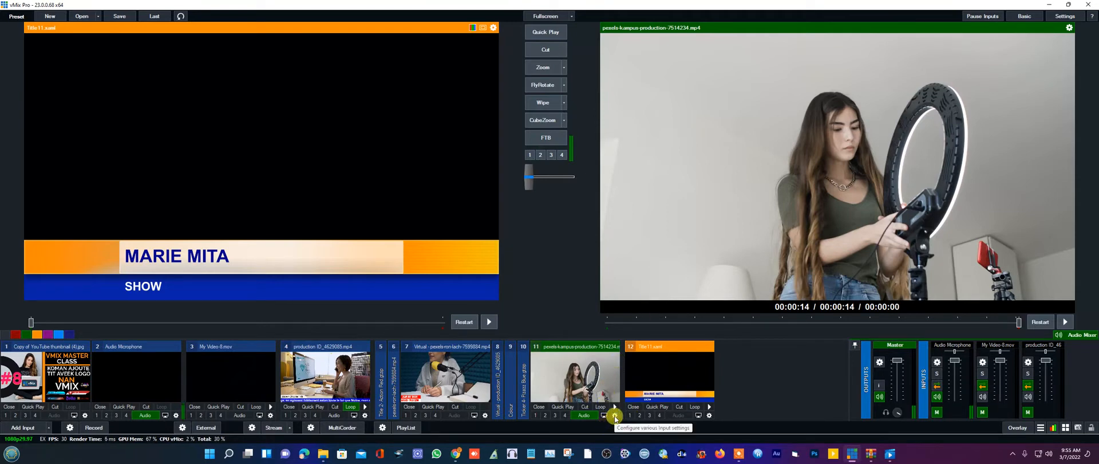
- Set input 11's Multi View layer 1 to Title 11.xaml, then load input 11 into preview
{"action": "left_click", "coordinate": [615, 416]}
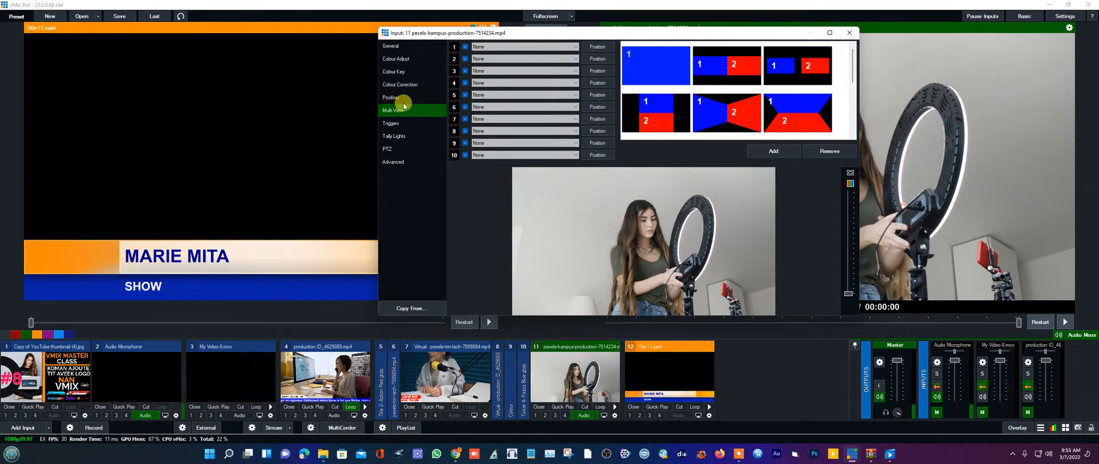
{"action": "left_click", "coordinate": [511, 48]}
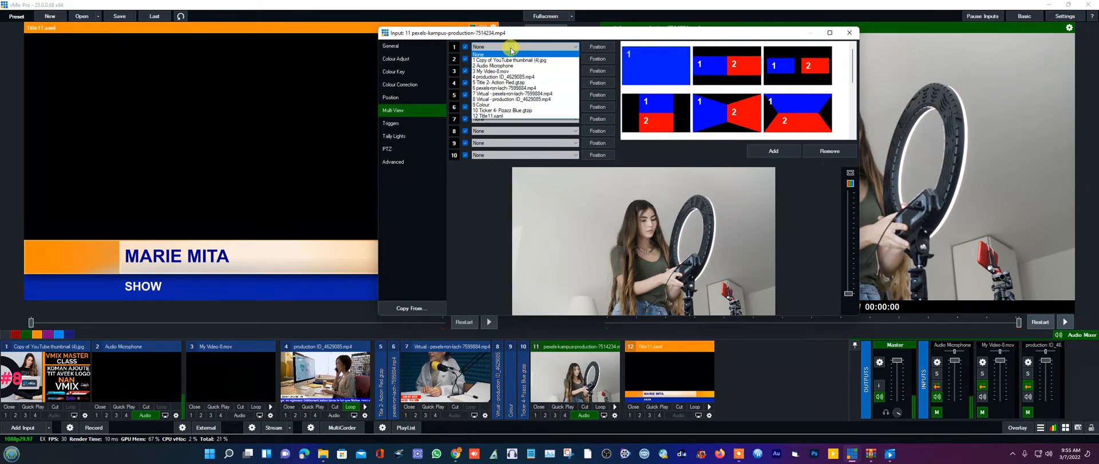
{"action": "left_click", "coordinate": [498, 116]}
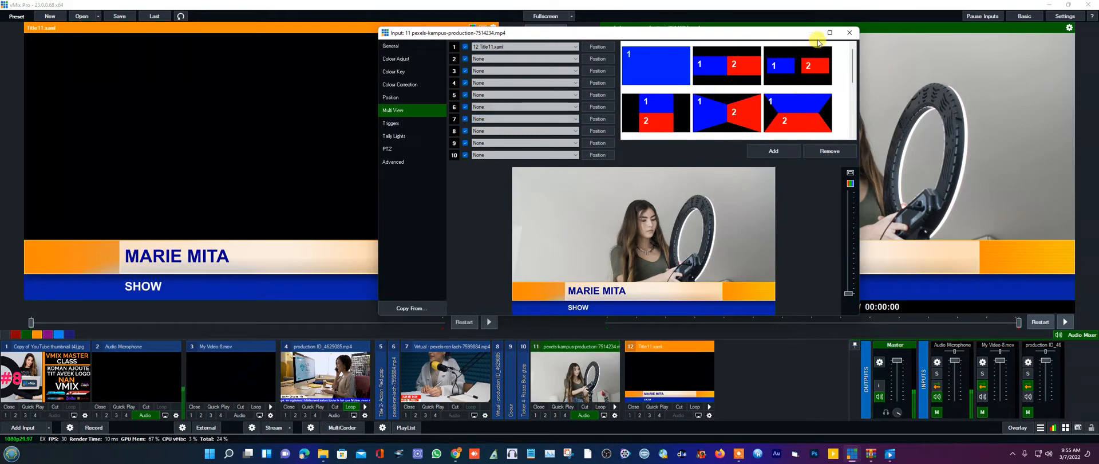
{"action": "left_click", "coordinate": [848, 32]}
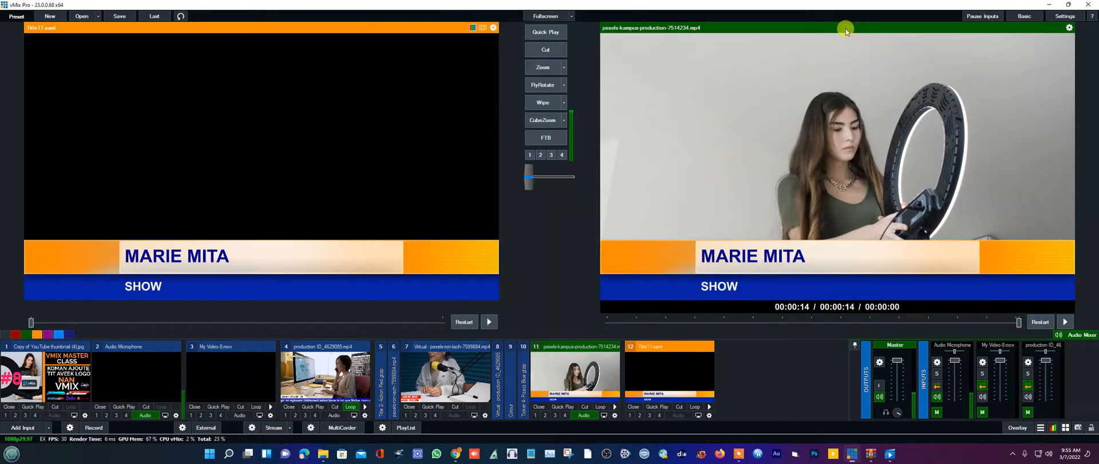
{"action": "left_click", "coordinate": [590, 371]}
- Play input 11, zoom the office clip and then the virtual podcast input on air, and launch Photoshop
{"action": "left_click", "coordinate": [544, 68]}
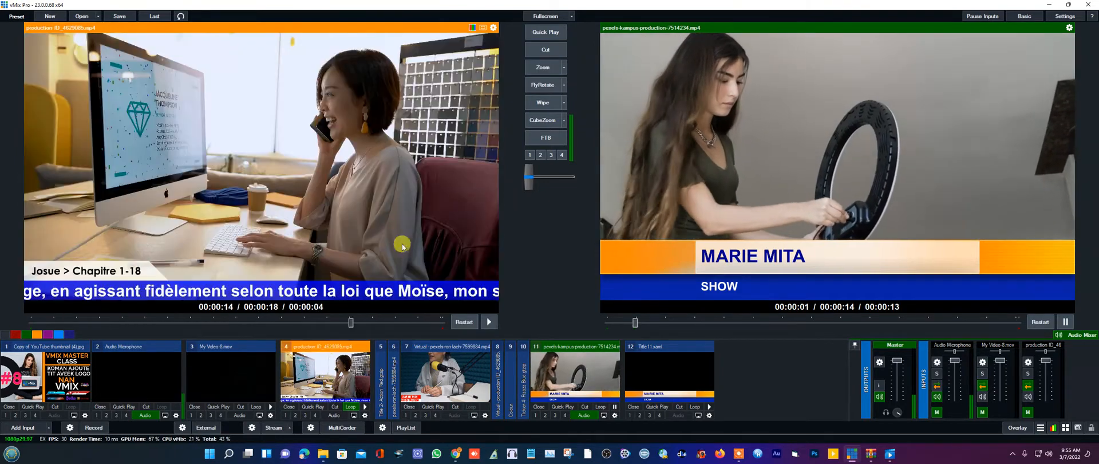
{"action": "left_click", "coordinate": [538, 68]}
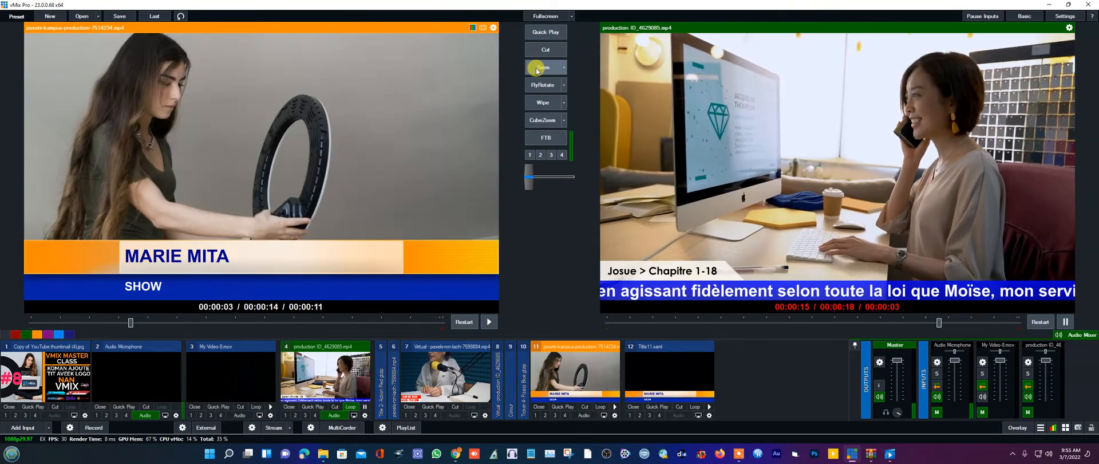
{"action": "left_click", "coordinate": [449, 383]}
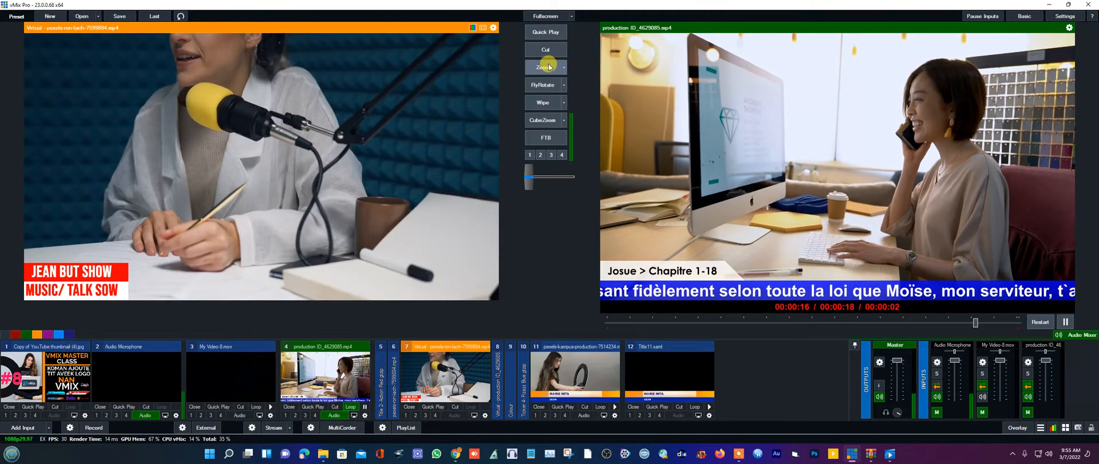
{"action": "left_click", "coordinate": [528, 73]}
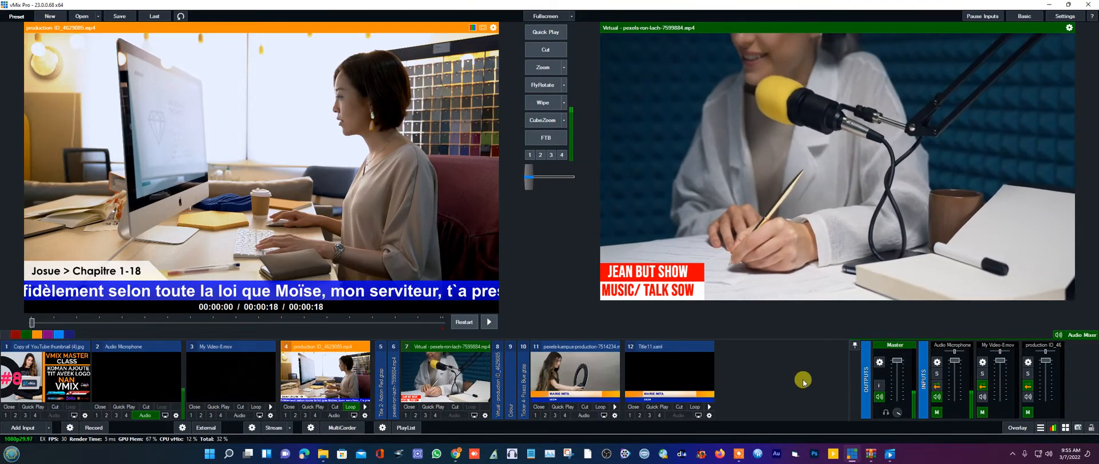
{"action": "left_click", "coordinate": [815, 457]}
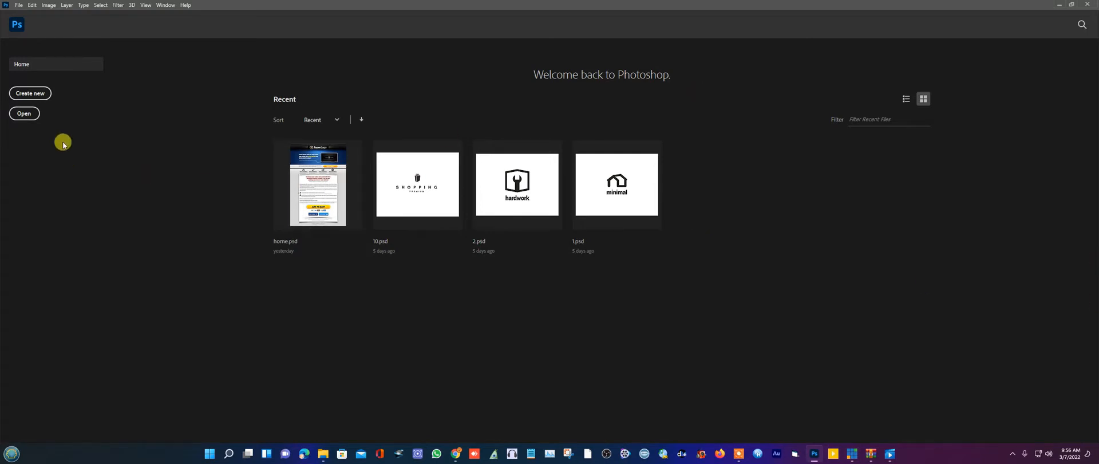
- Create Untitled-1 at 2100 × 1500 pixels with Transparent background contents
{"action": "left_click", "coordinate": [27, 93]}
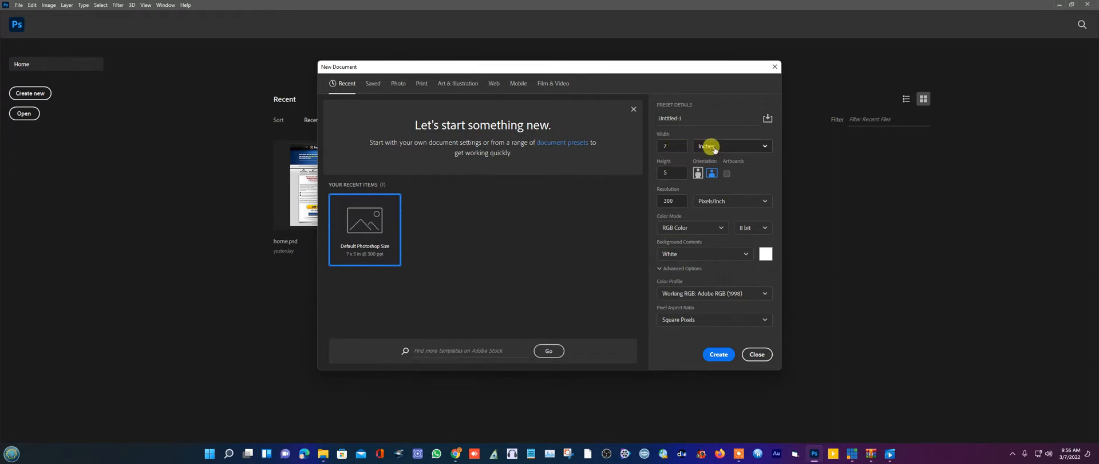
{"action": "left_click", "coordinate": [741, 148]}
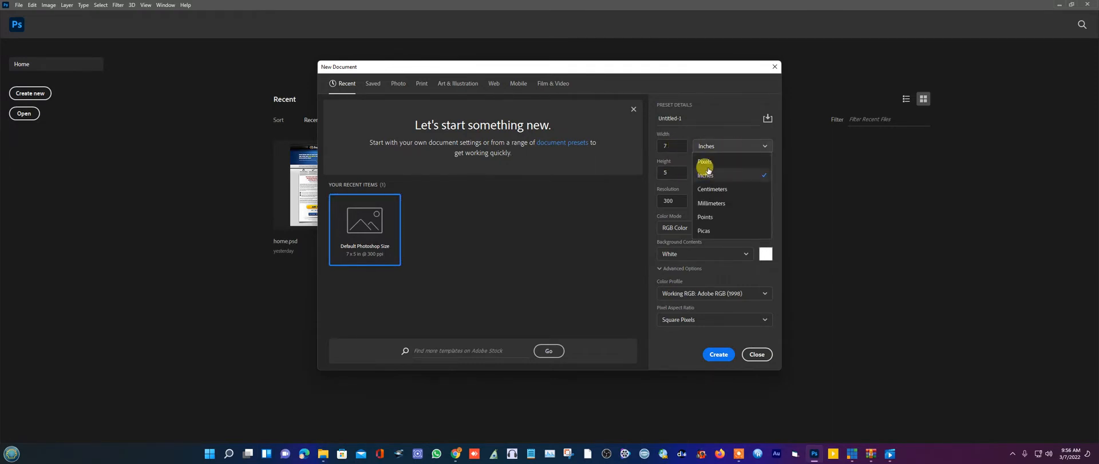
{"action": "left_click", "coordinate": [705, 162]}
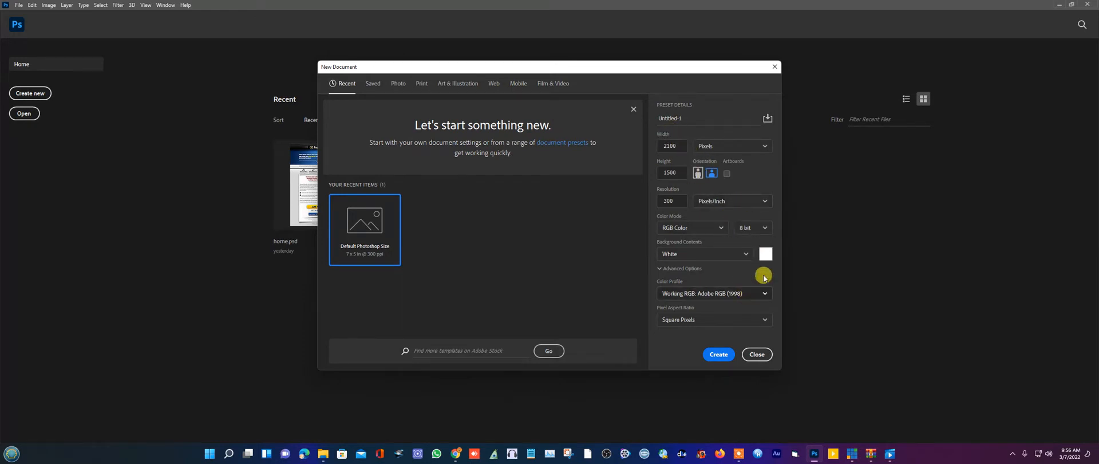
{"action": "left_click", "coordinate": [743, 254]}
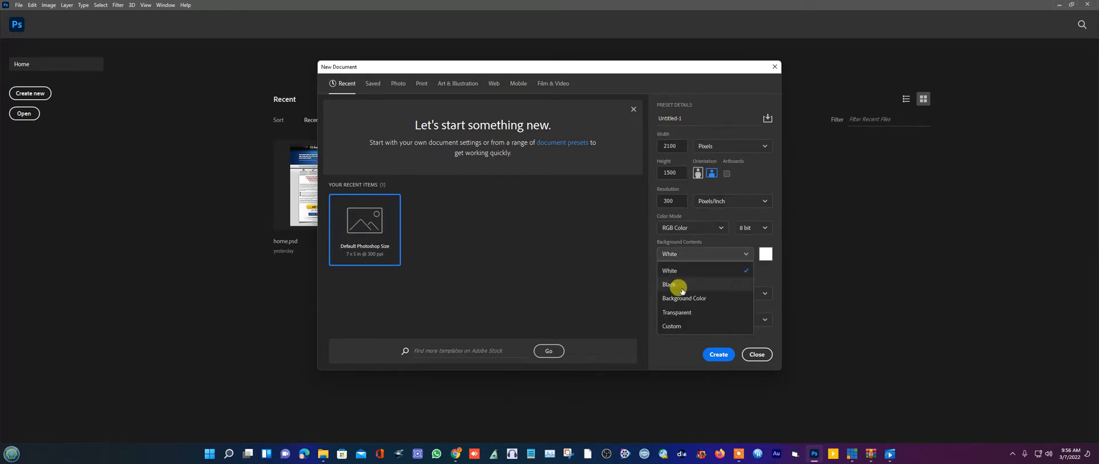
{"action": "left_click", "coordinate": [679, 313]}
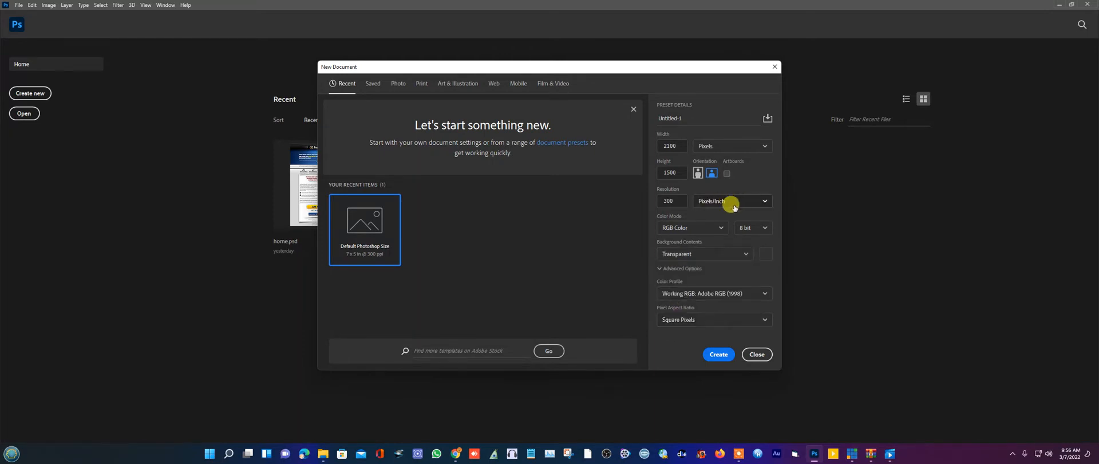
{"action": "left_click", "coordinate": [718, 355]}
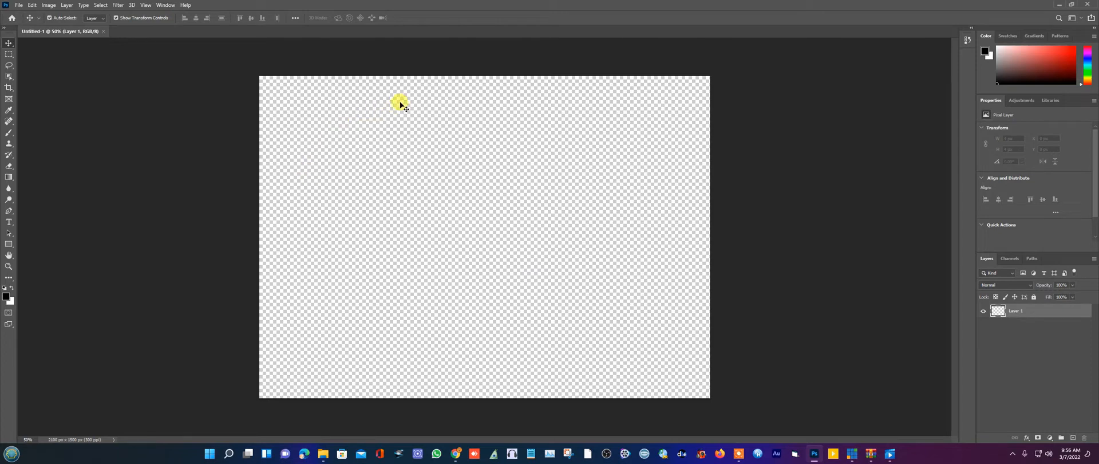
- In the Gradient Editor, set the right opacity stop to 0% at 97% and the colour stop to red
{"action": "left_click", "coordinate": [10, 177]}
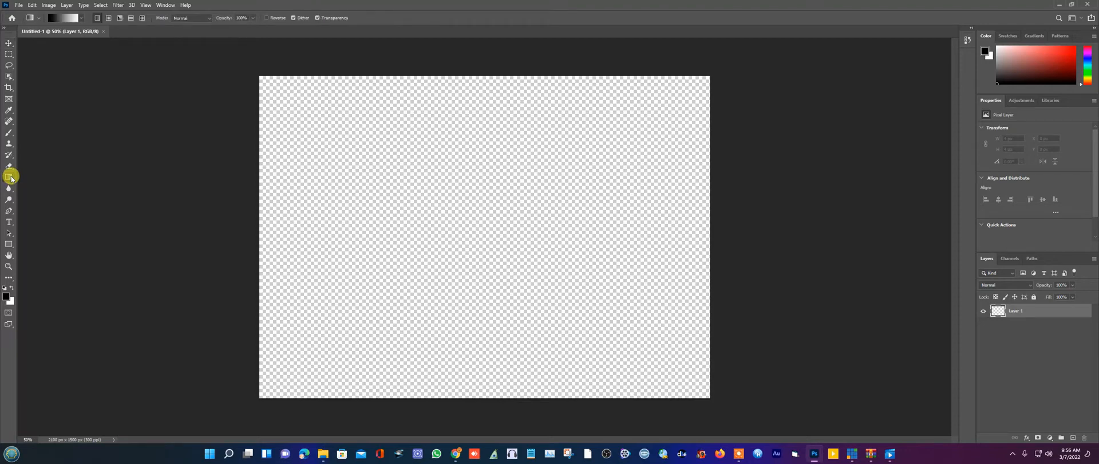
{"action": "left_click", "coordinate": [53, 19]}
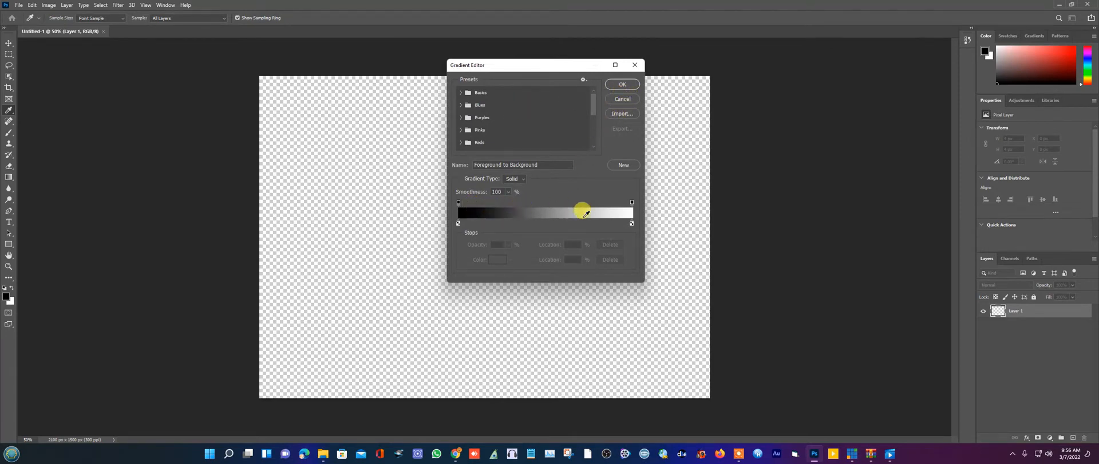
{"action": "left_click", "coordinate": [632, 203]}
{"action": "mouse_move", "coordinate": [633, 203]}
{"action": "left_mouse_down"}
{"action": "mouse_move", "coordinate": [601, 216]}
{"action": "mouse_move", "coordinate": [629, 211]}
{"action": "left_mouse_up"}
{"action": "type", "text": "0"}
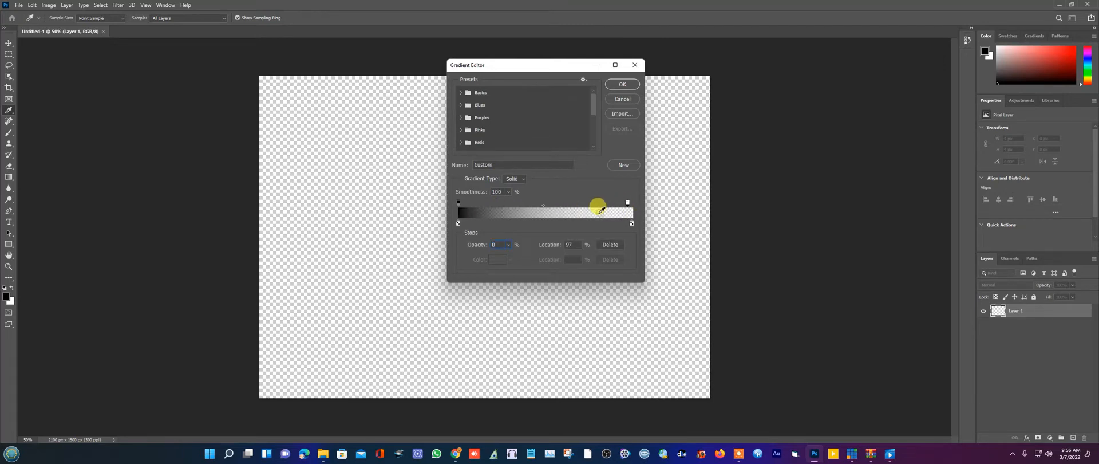
{"action": "left_click_drag", "start_coordinate": [458, 204], "coordinate": [629, 224]}
{"action": "left_click", "coordinate": [504, 261]}
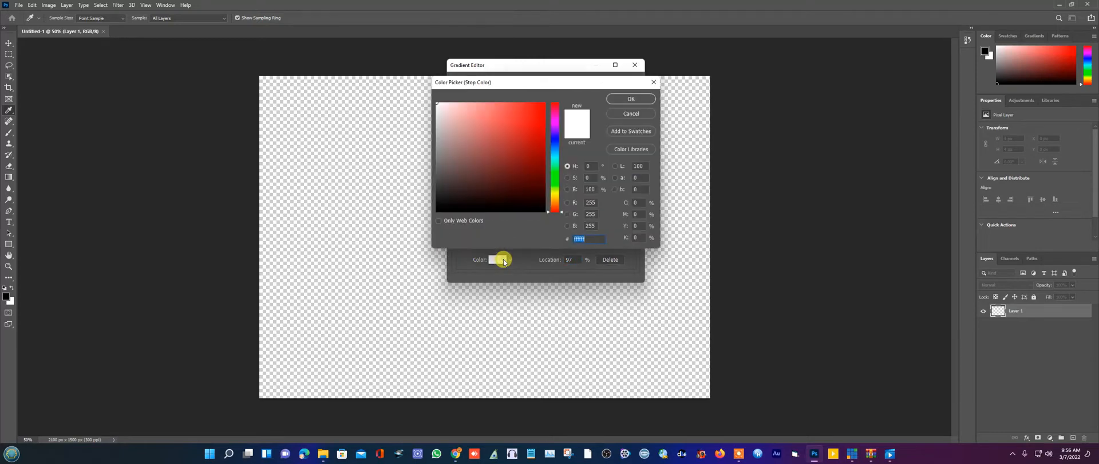
{"action": "left_click", "coordinate": [527, 138]}
{"action": "left_click", "coordinate": [632, 100]}
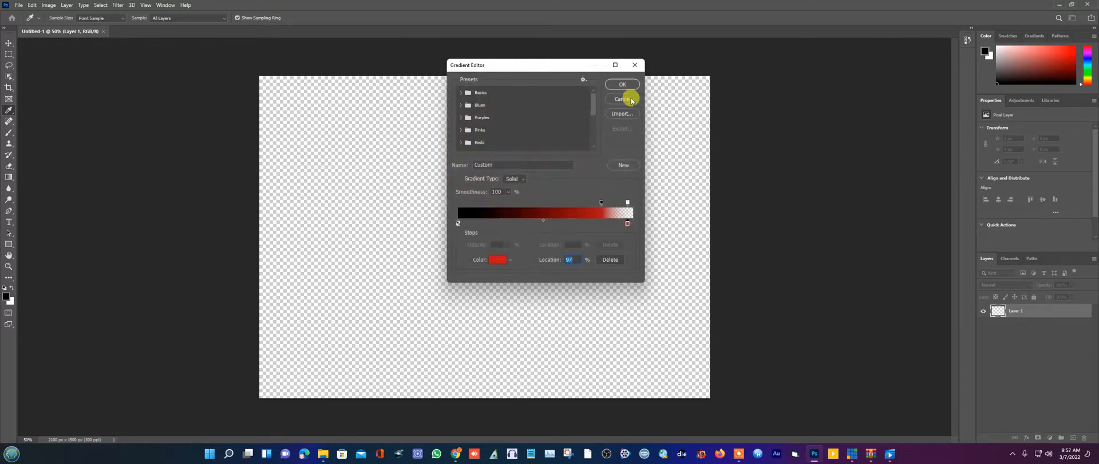
{"action": "left_click", "coordinate": [613, 85]}
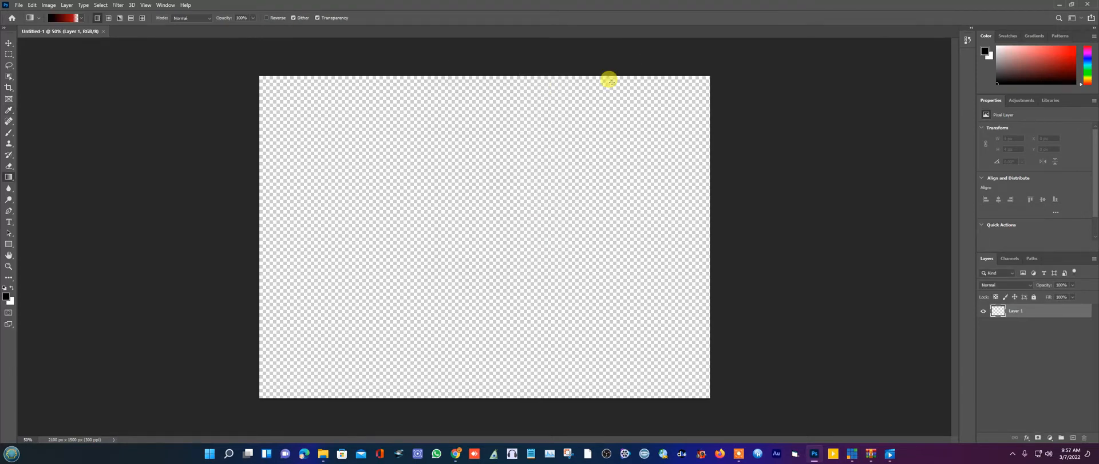
- Drag a trial gradient across the canvas, then undo it with Edit > Undo Gradient
{"action": "left_click_drag", "start_coordinate": [302, 133], "coordinate": [567, 172]}
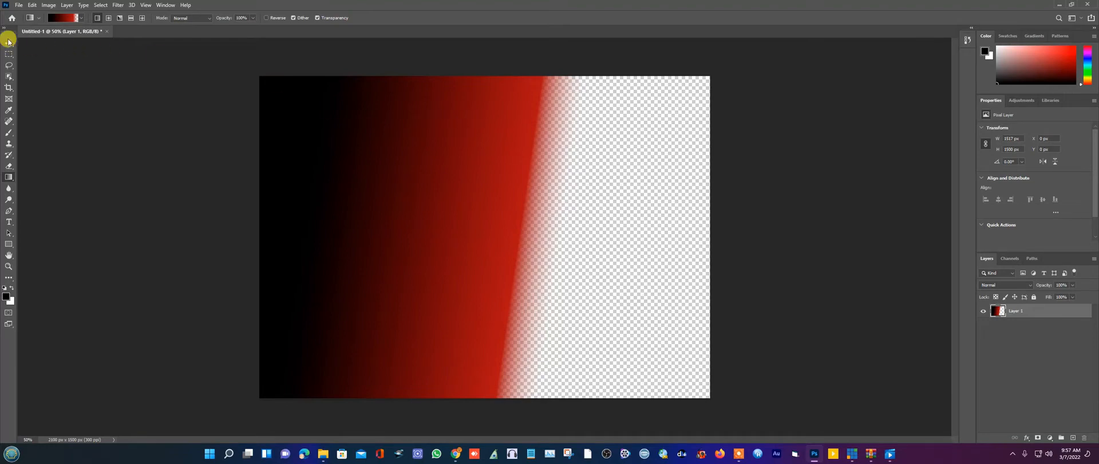
{"action": "left_click", "coordinate": [32, 5]}
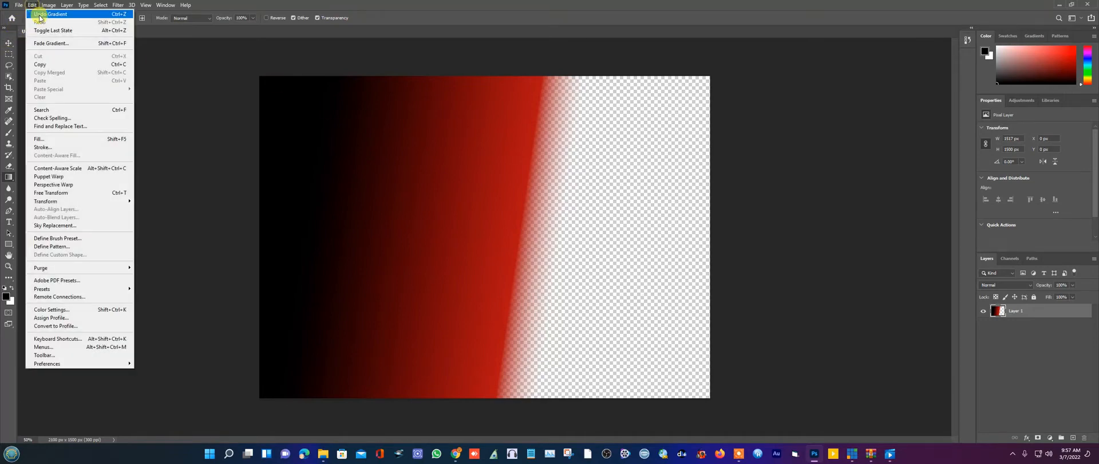
{"action": "left_click", "coordinate": [51, 14]}
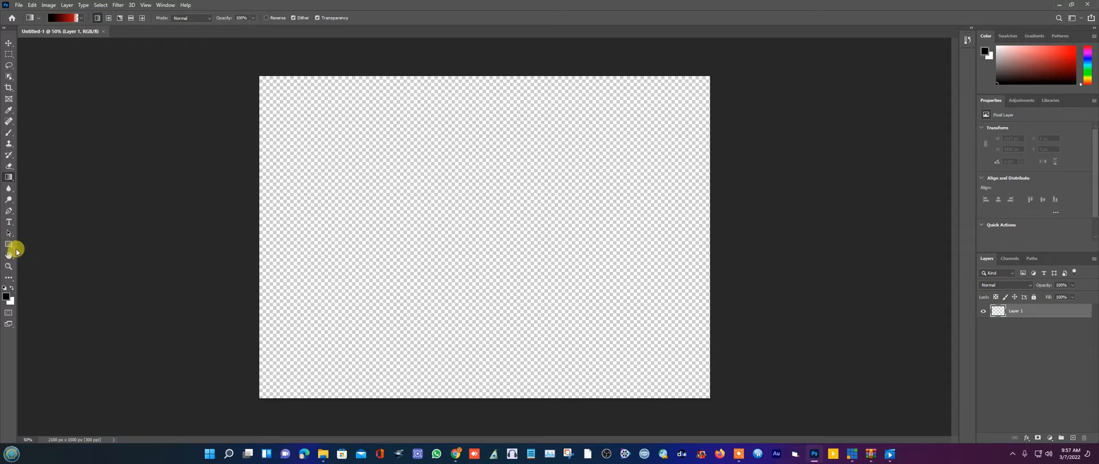
- Redraw the black-to-red-to-transparent gradient across Layer 1, then undo it to leave the layer empty
{"action": "left_click", "coordinate": [14, 247]}
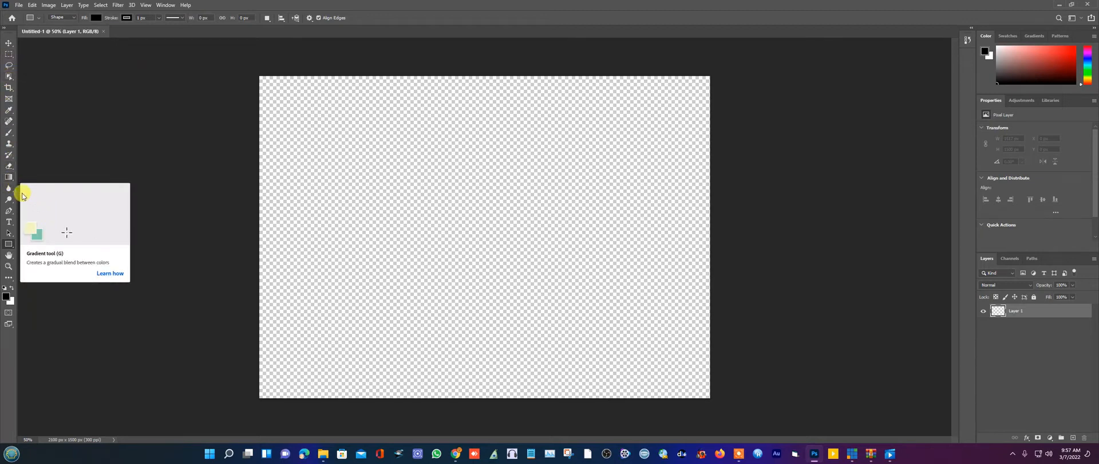
{"action": "left_click", "coordinate": [9, 178]}
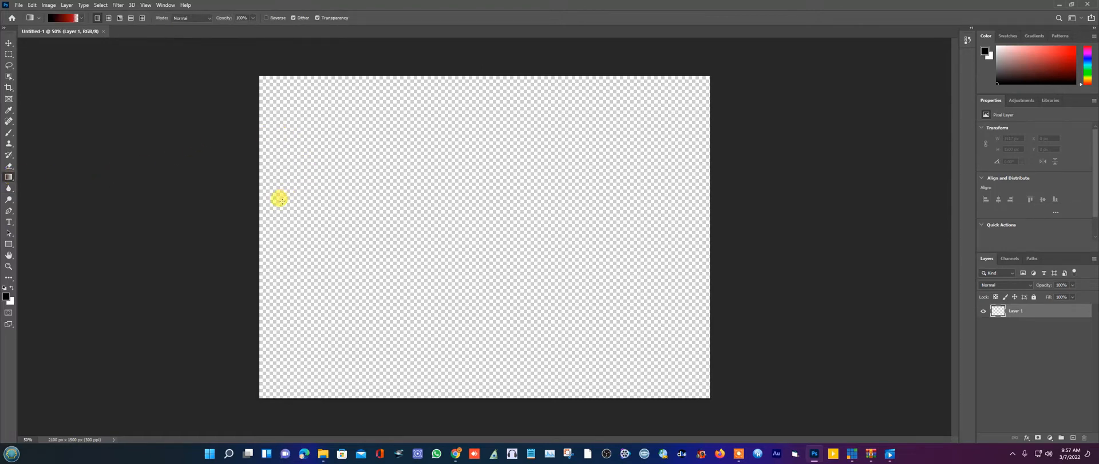
{"action": "left_click_drag", "start_coordinate": [295, 200], "coordinate": [658, 194]}
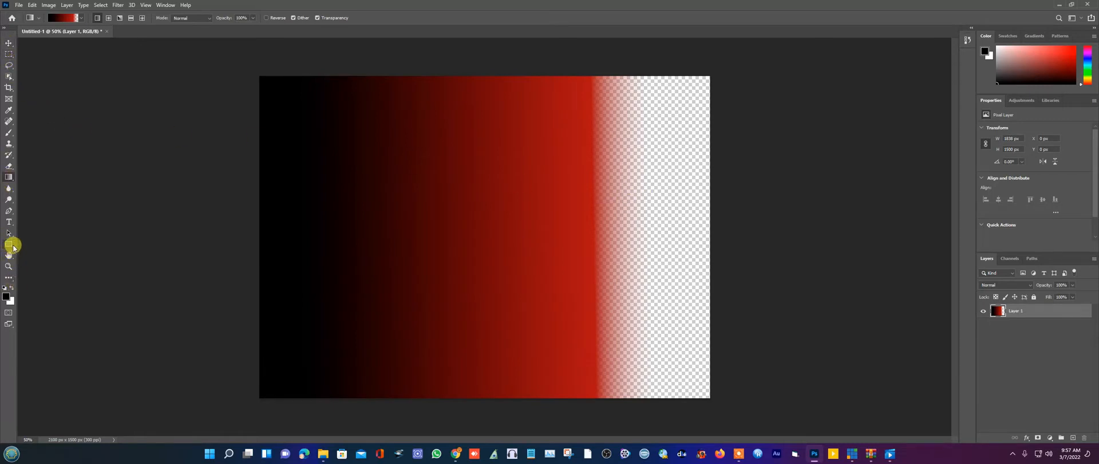
{"action": "left_click", "coordinate": [10, 245]}
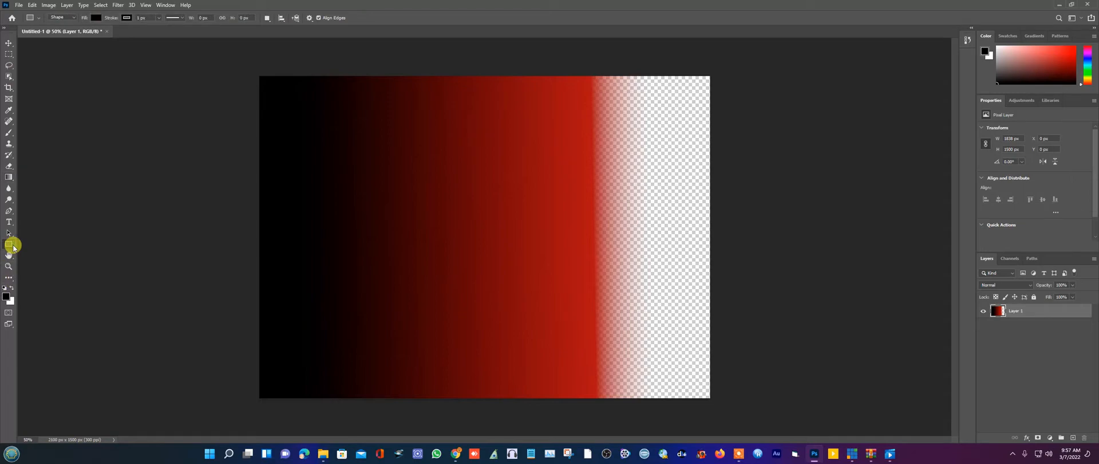
{"action": "left_click", "coordinate": [32, 6]}
{"action": "left_click", "coordinate": [40, 14]}
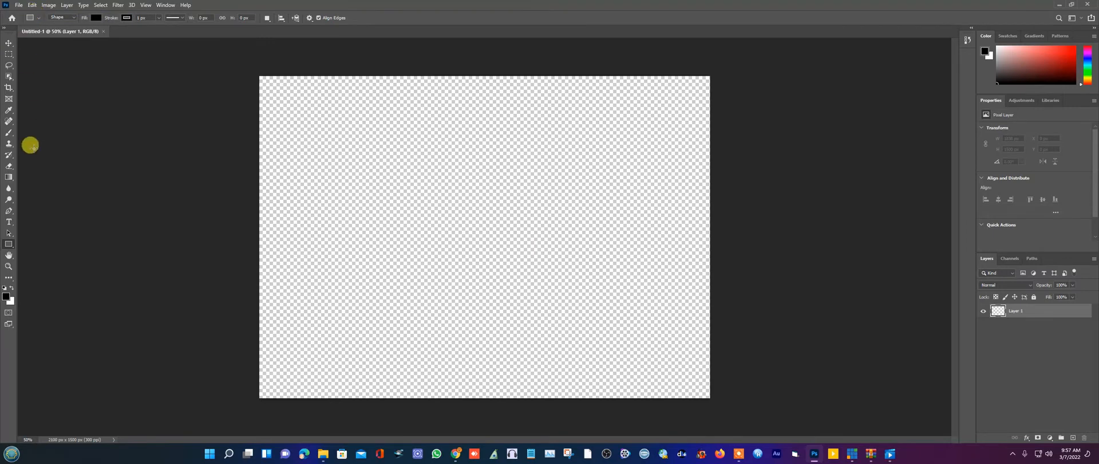
- Draw a wide rectangle across the middle of the canvas with the Rectangle Tool
{"action": "left_click", "coordinate": [15, 250]}
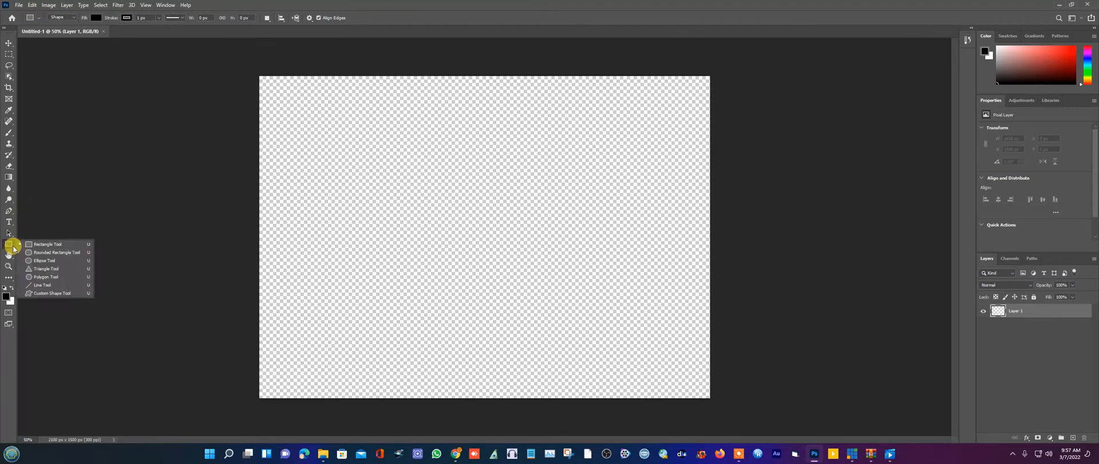
{"action": "left_click", "coordinate": [45, 247]}
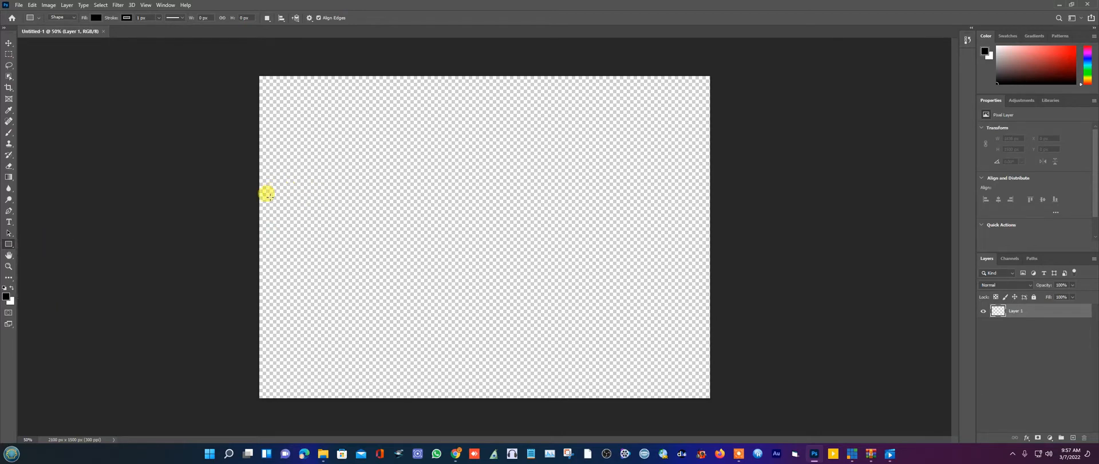
{"action": "left_click_drag", "start_coordinate": [261, 206], "coordinate": [704, 246]}
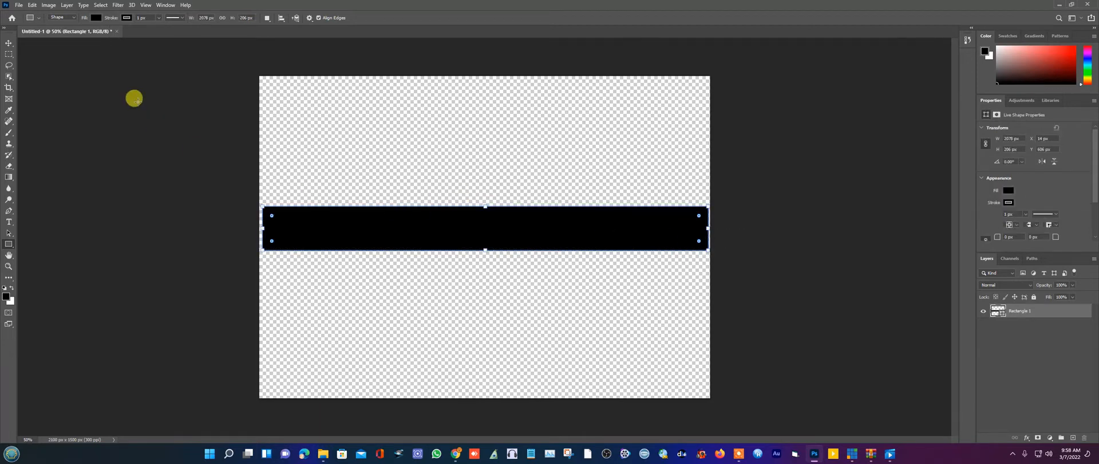
- Fill the rectangle red and centre the bar on the canvas
{"action": "left_click", "coordinate": [96, 18]}
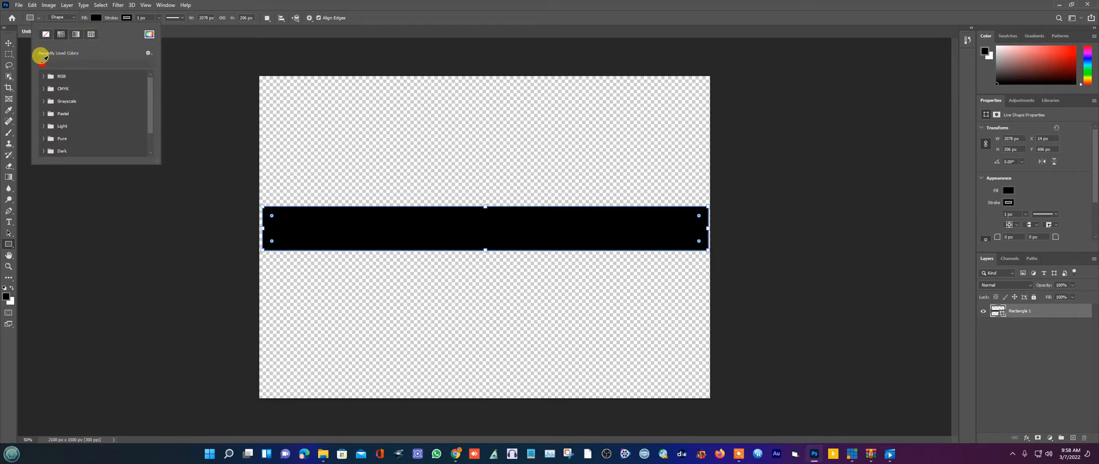
{"action": "left_click", "coordinate": [42, 61]}
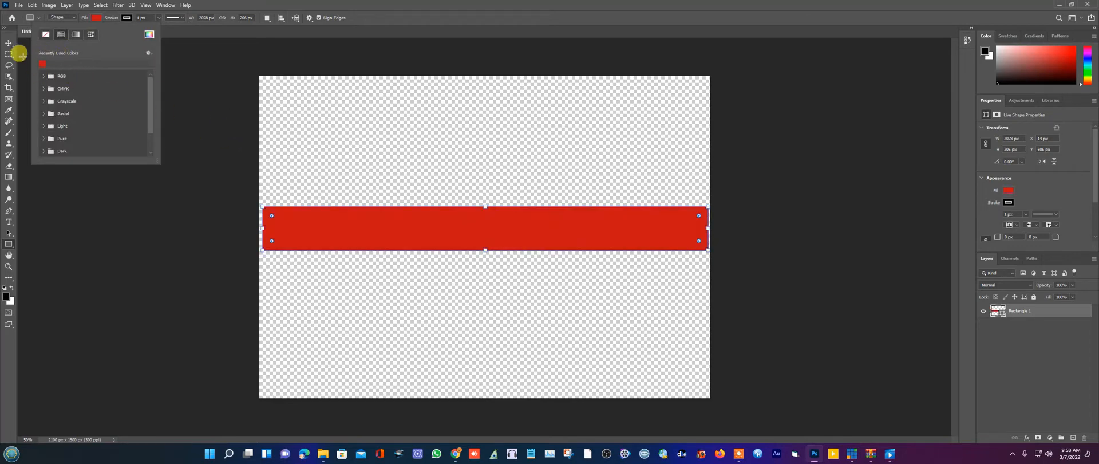
{"action": "left_click", "coordinate": [8, 43]}
{"action": "left_click", "coordinate": [460, 169]}
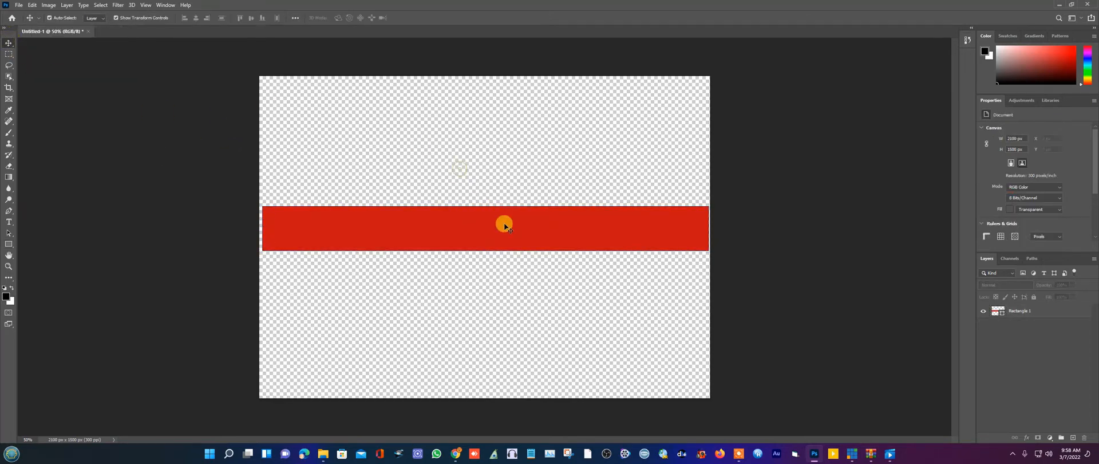
{"action": "left_click_drag", "start_coordinate": [504, 224], "coordinate": [504, 225]}
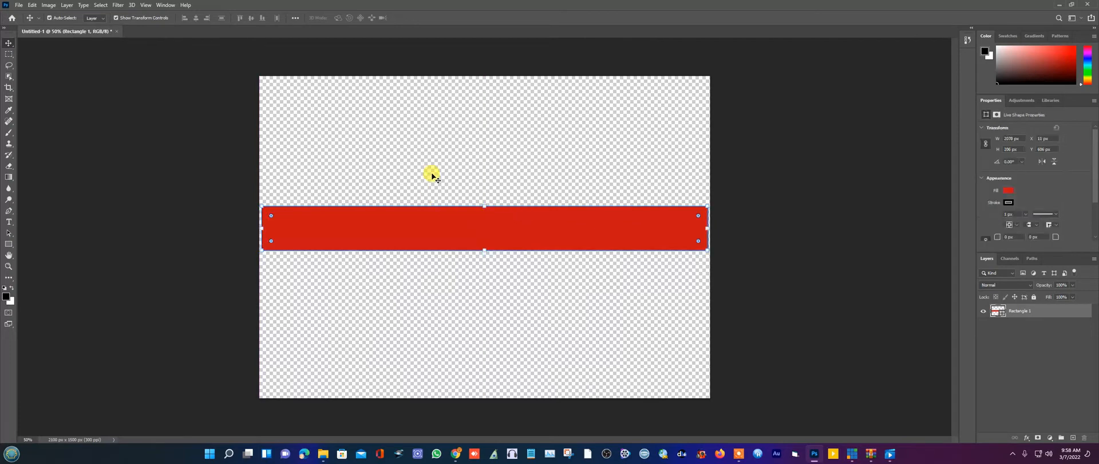
{"action": "left_click", "coordinate": [432, 176]}
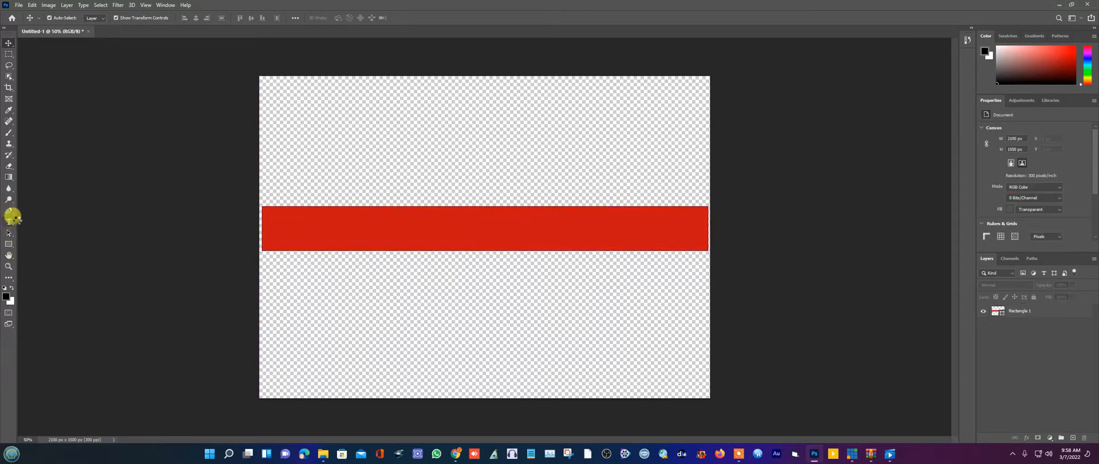
- Type 'JEAN BUT SHOW LIVE' on the red bar, replacing the placeholder text
{"action": "left_click", "coordinate": [11, 220]}
{"action": "left_click", "coordinate": [305, 226]}
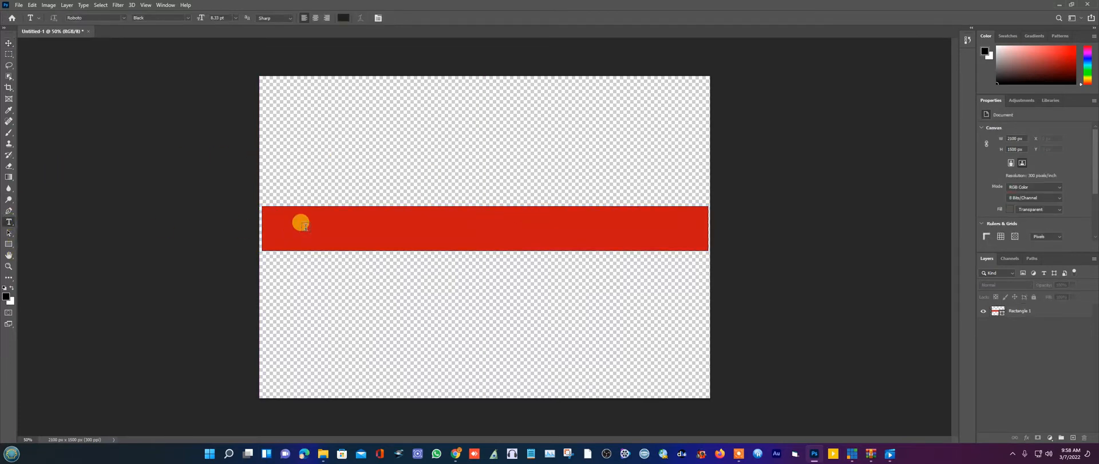
{"action": "left_click_drag", "start_coordinate": [348, 227], "coordinate": [310, 226]}
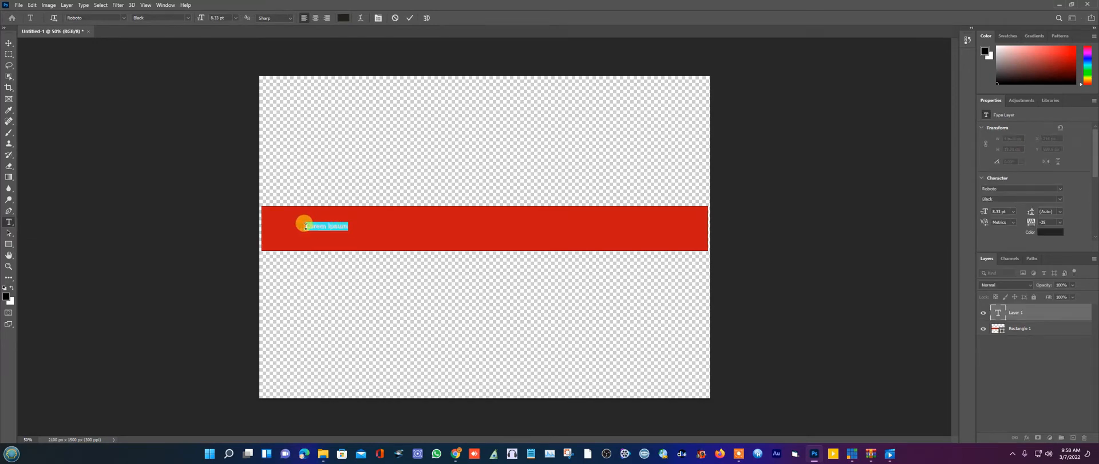
{"action": "left_click", "coordinate": [306, 226]}
{"action": "left_click", "coordinate": [9, 42]}
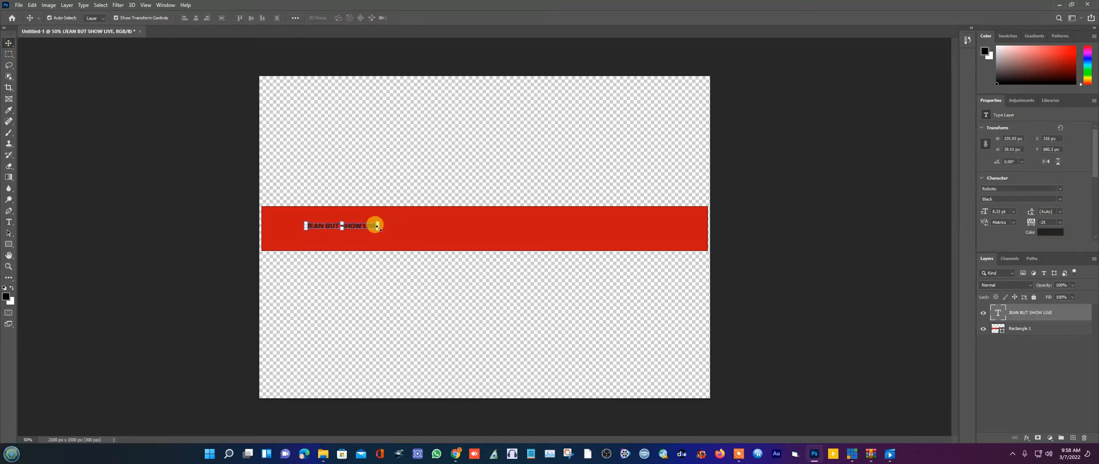
- Scale the text up to about 1789 × 208 px so it fills the red bar
{"action": "left_click_drag", "start_coordinate": [376, 227], "coordinate": [689, 246]}
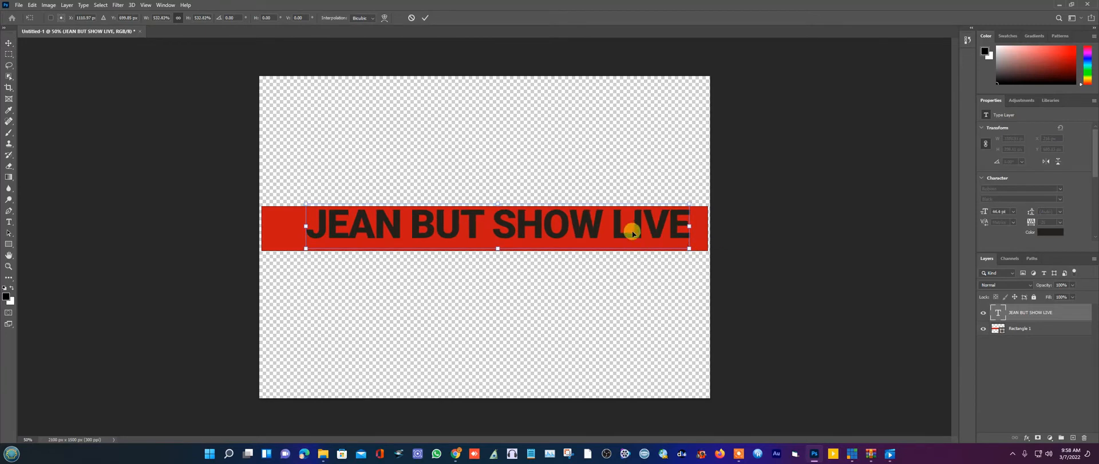
{"action": "left_click_drag", "start_coordinate": [627, 225], "coordinate": [618, 236]}
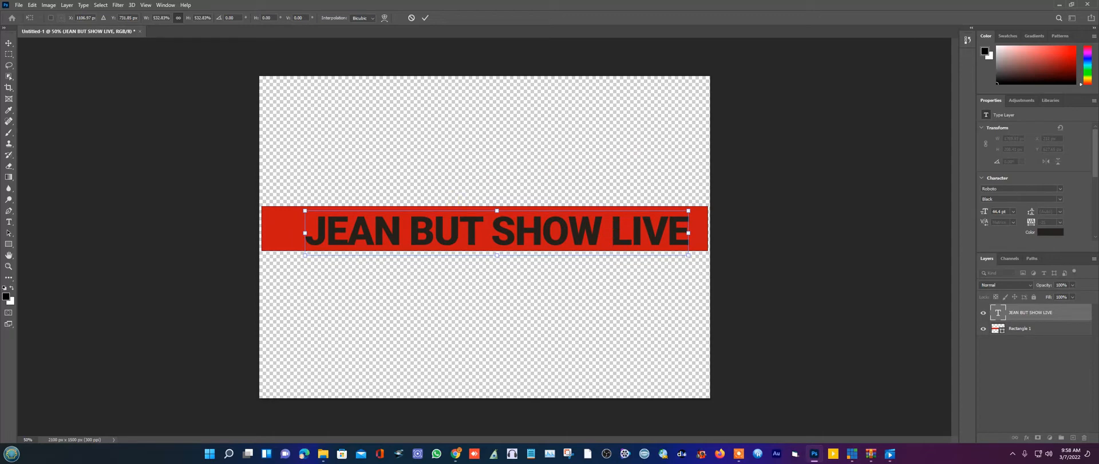
{"action": "left_click", "coordinate": [9, 43]}
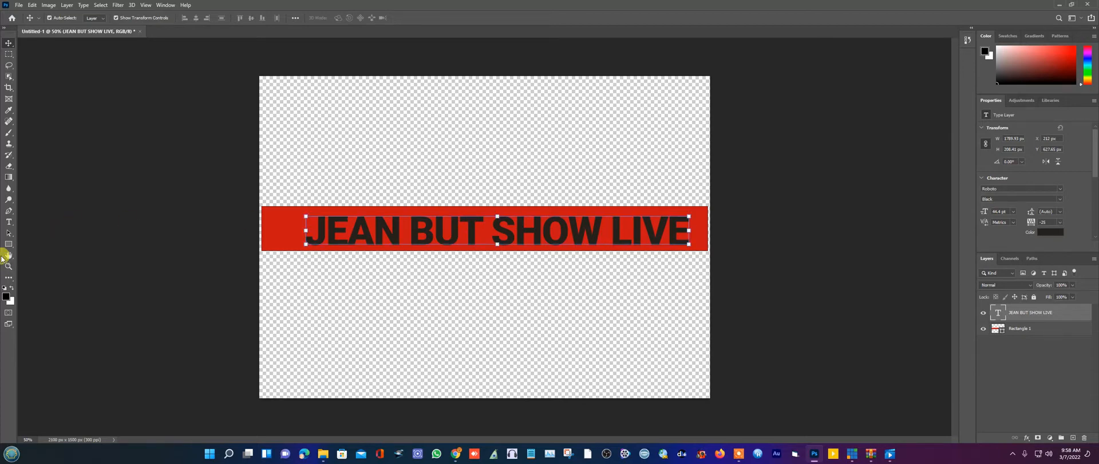
- Change the JEAN BUT SHOW LIVE text colour to orange (about RGB 249, 175, 9)
{"action": "left_click", "coordinate": [9, 226]}
{"action": "left_click", "coordinate": [307, 235]}
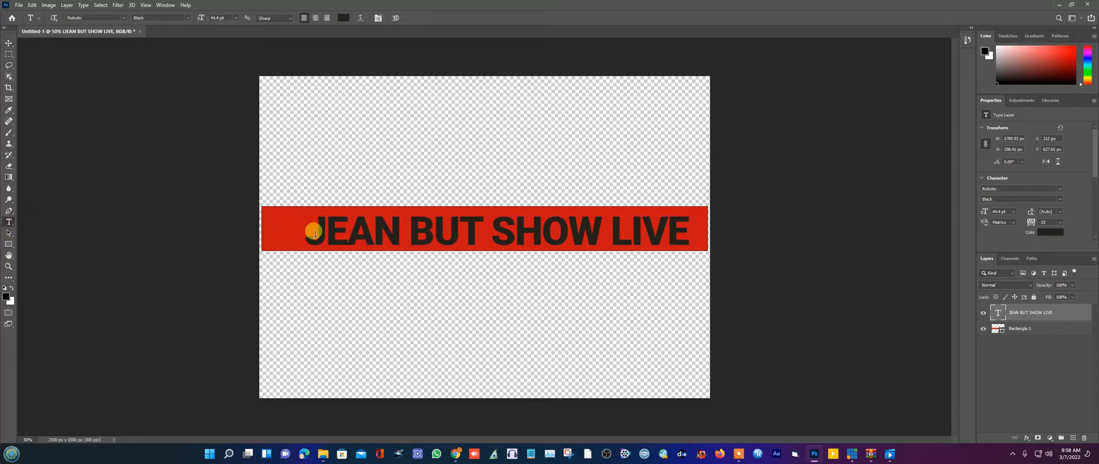
{"action": "triple_click", "coordinate": [314, 234]}
{"action": "left_click", "coordinate": [343, 18]}
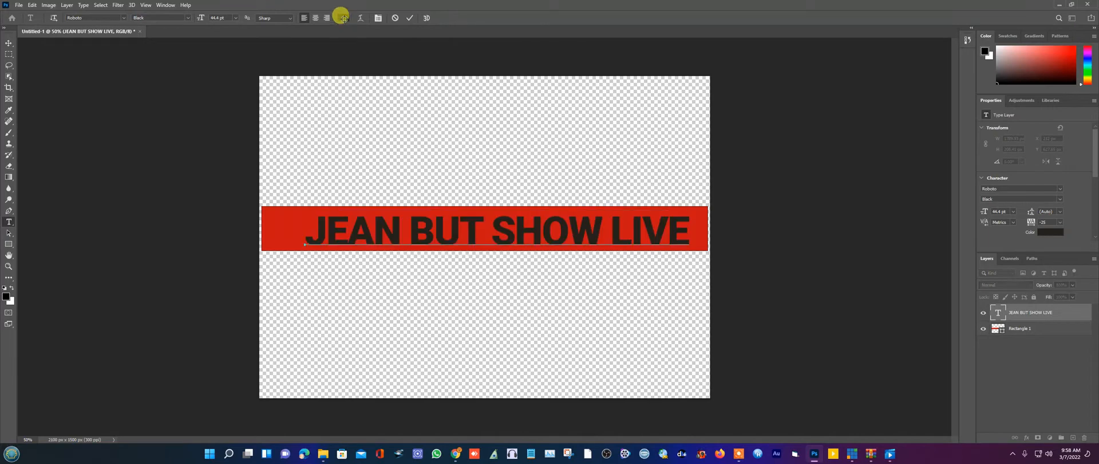
{"action": "left_click", "coordinate": [533, 114]}
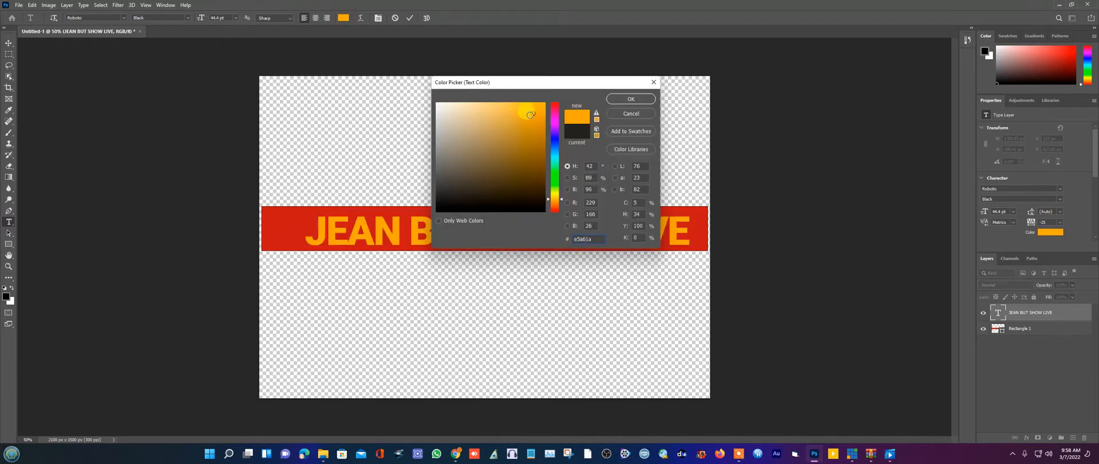
{"action": "left_click", "coordinate": [631, 99]}
{"action": "left_click", "coordinate": [624, 218]}
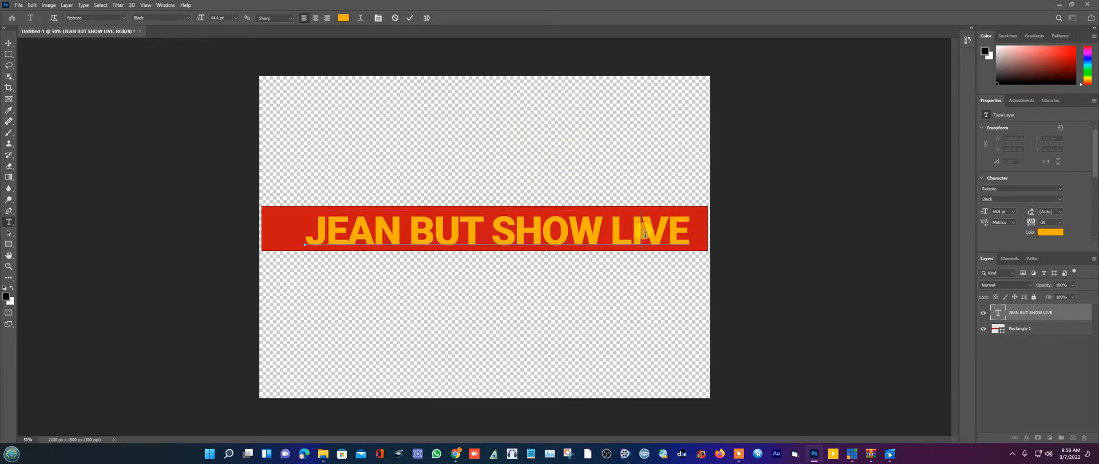
- Reselect the text and browse its anti-aliasing, font weight and font family options
{"action": "triple_click", "coordinate": [627, 229]}
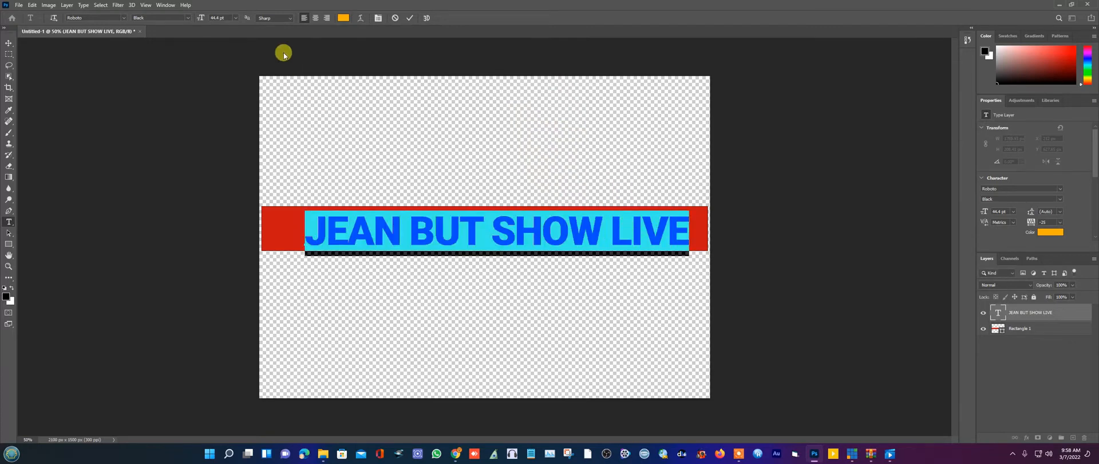
{"action": "left_click", "coordinate": [281, 18]}
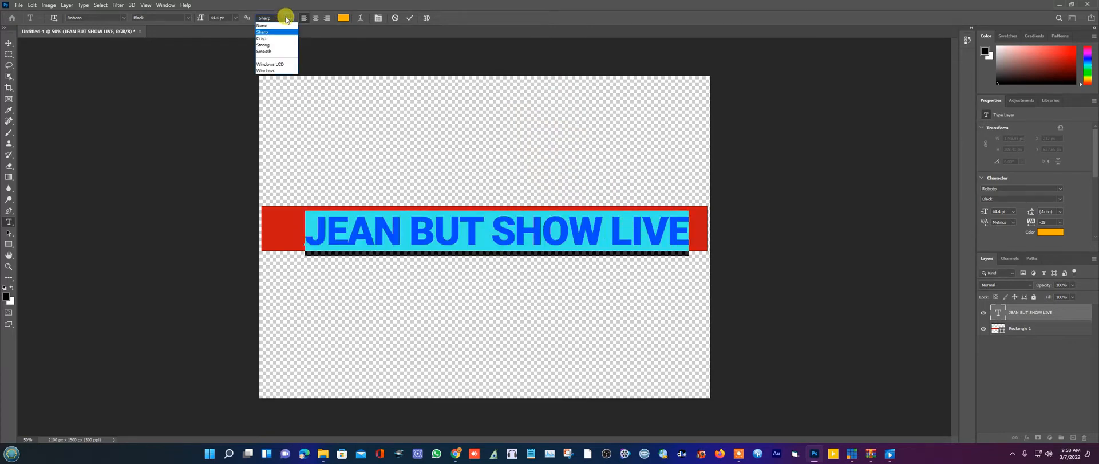
{"action": "left_click", "coordinate": [172, 16]}
{"action": "left_click", "coordinate": [178, 18]}
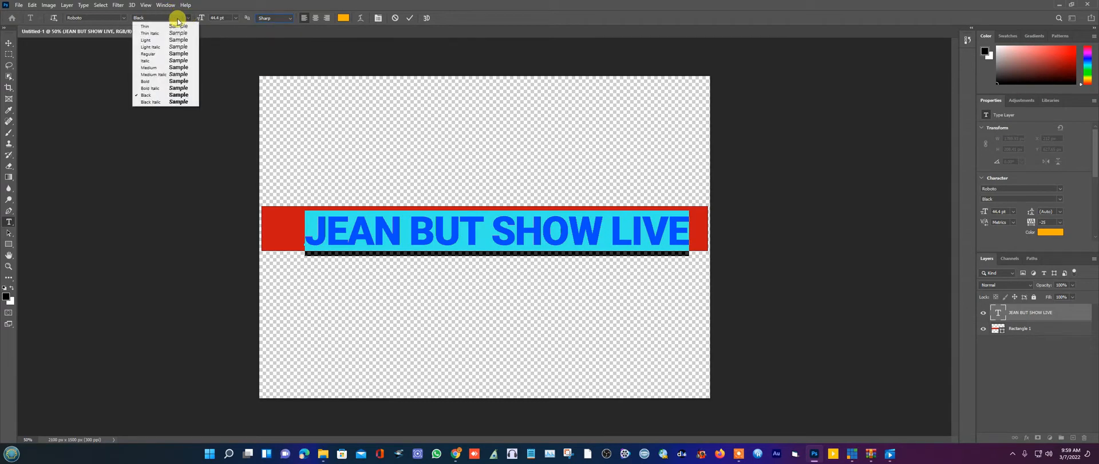
{"action": "left_click", "coordinate": [123, 19]}
{"action": "left_click", "coordinate": [111, 18]}
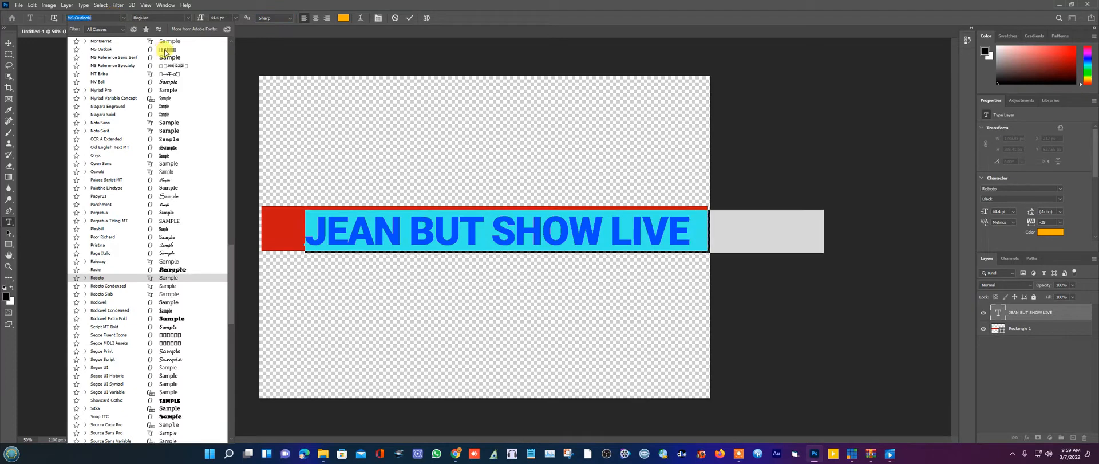
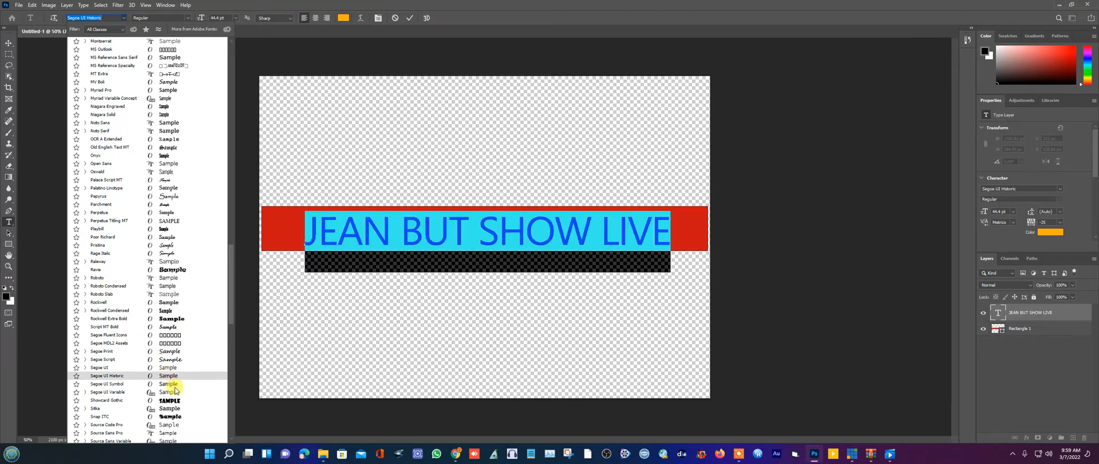
- Set the JEAN BUT SHOW LIVE title font to Snap ITC and commit the edit
{"action": "left_click", "coordinate": [172, 417]}
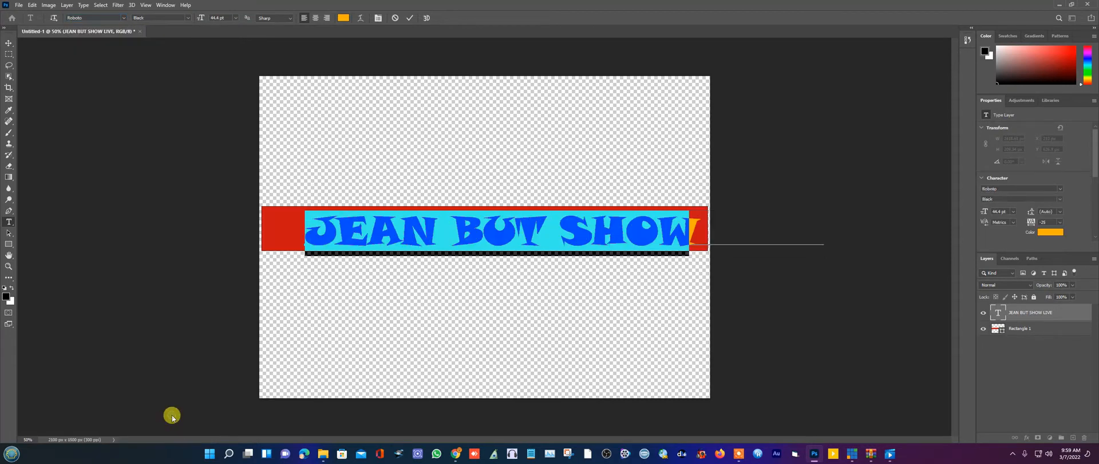
{"action": "left_click", "coordinate": [407, 215]}
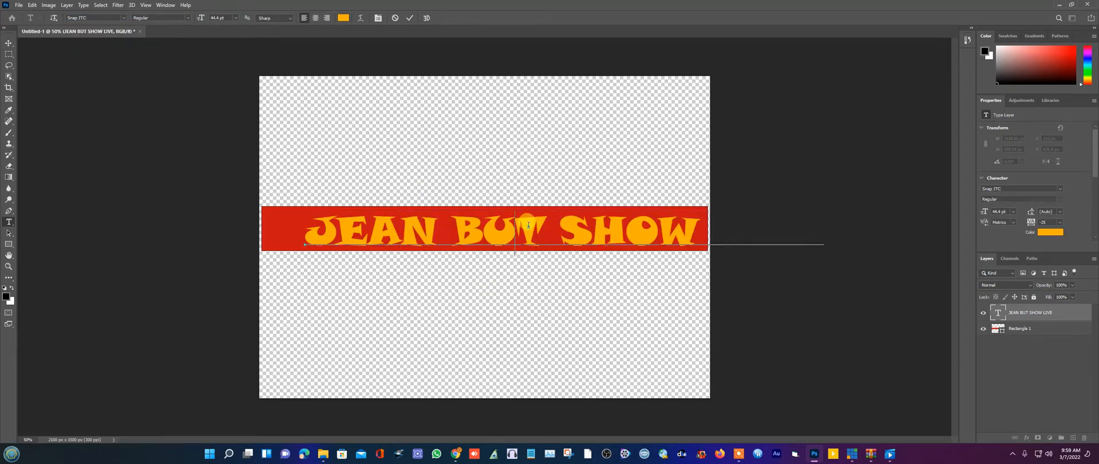
{"action": "left_click", "coordinate": [8, 43]}
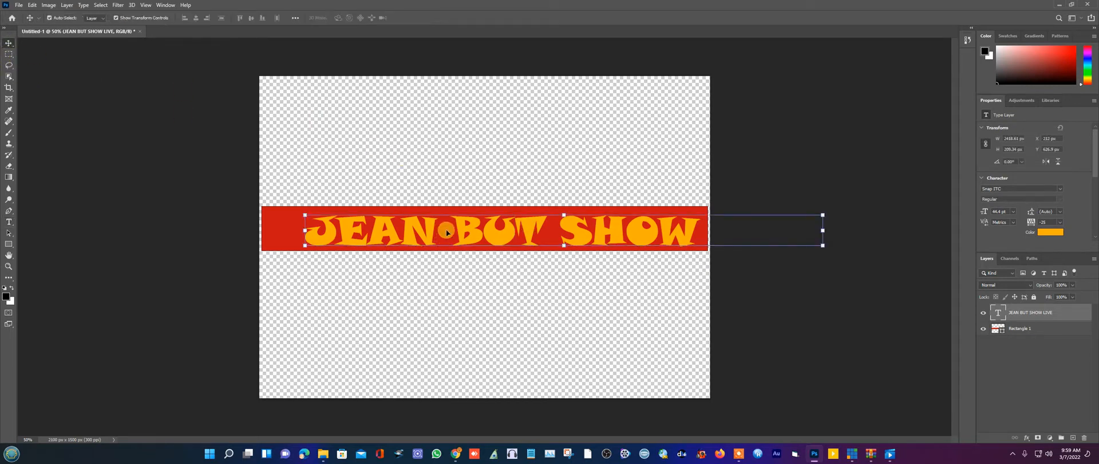
- Slide the title left and scale it to about 83% so it fits inside the red bar
{"action": "left_click_drag", "start_coordinate": [479, 232], "coordinate": [470, 229]}
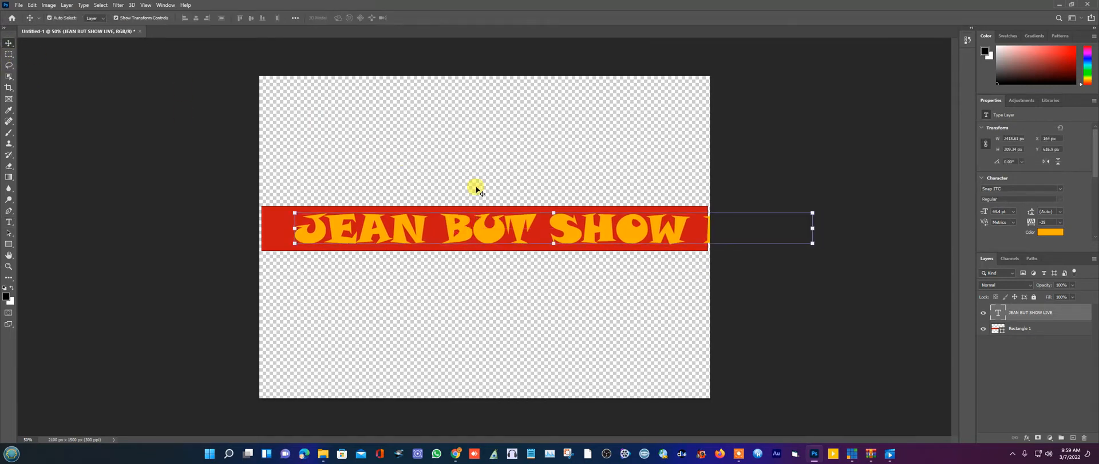
{"action": "left_click", "coordinate": [496, 167]}
{"action": "left_click_drag", "start_coordinate": [568, 229], "coordinate": [410, 228]}
{"action": "left_click", "coordinate": [637, 210]}
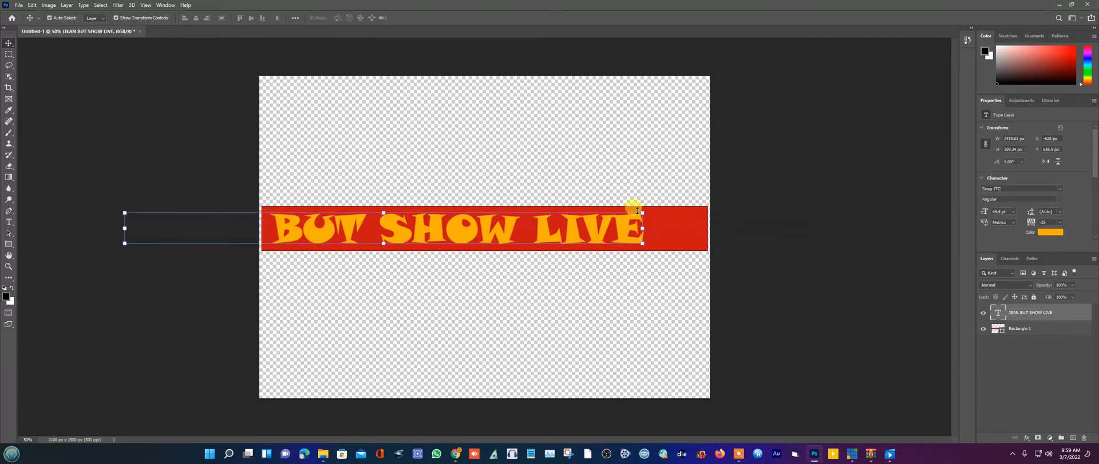
{"action": "left_click_drag", "start_coordinate": [643, 215], "coordinate": [676, 231]}
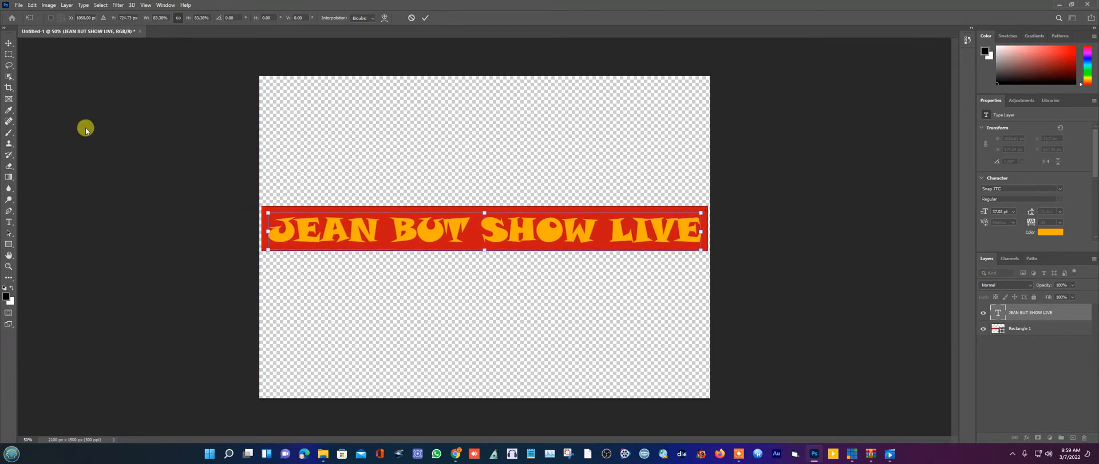
{"action": "left_click", "coordinate": [9, 44]}
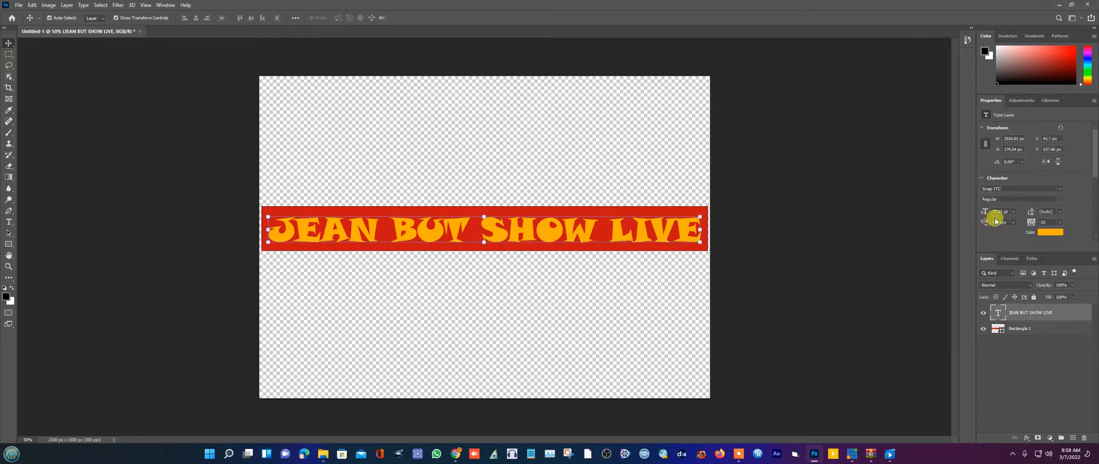
- Recolour the title text to near-white #f7f5f0 through the Character panel swatch
{"action": "left_click", "coordinate": [1051, 232]}
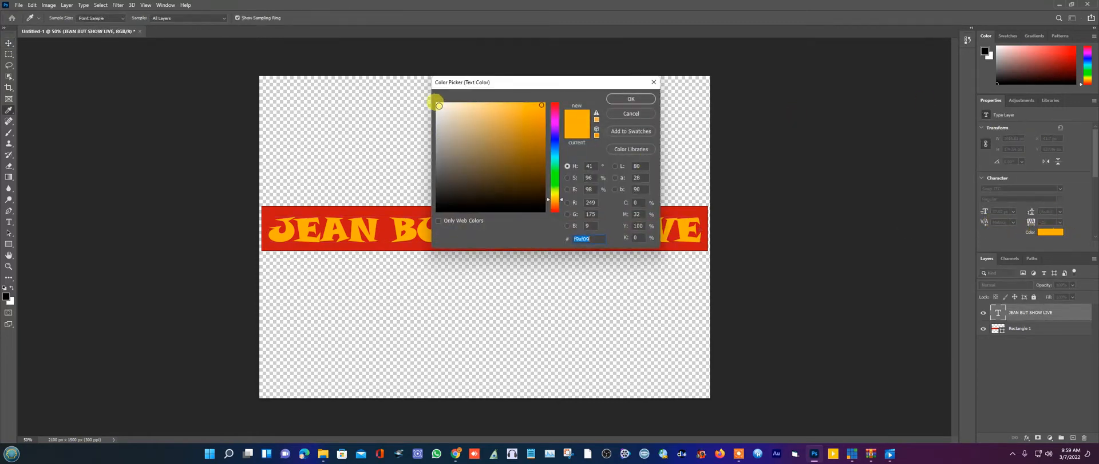
{"action": "left_click", "coordinate": [438, 106]}
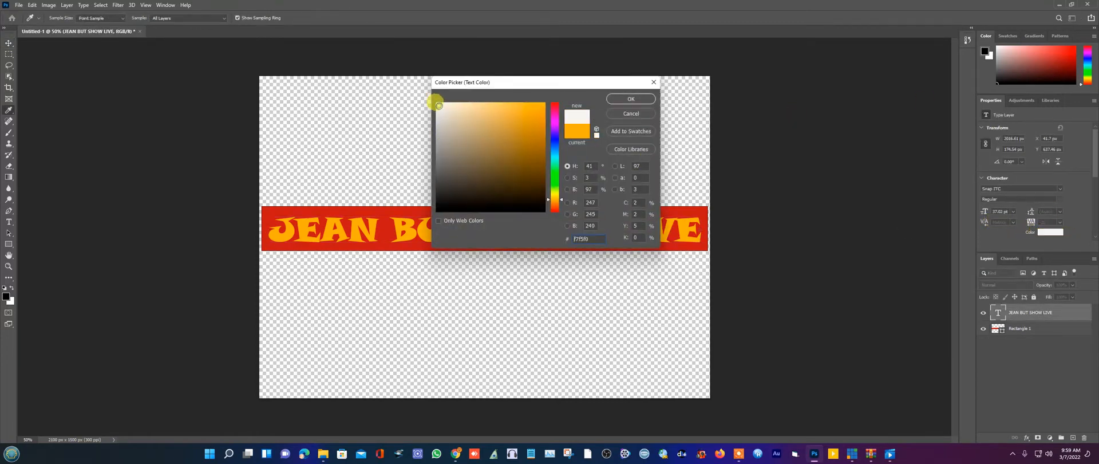
{"action": "left_click", "coordinate": [617, 101]}
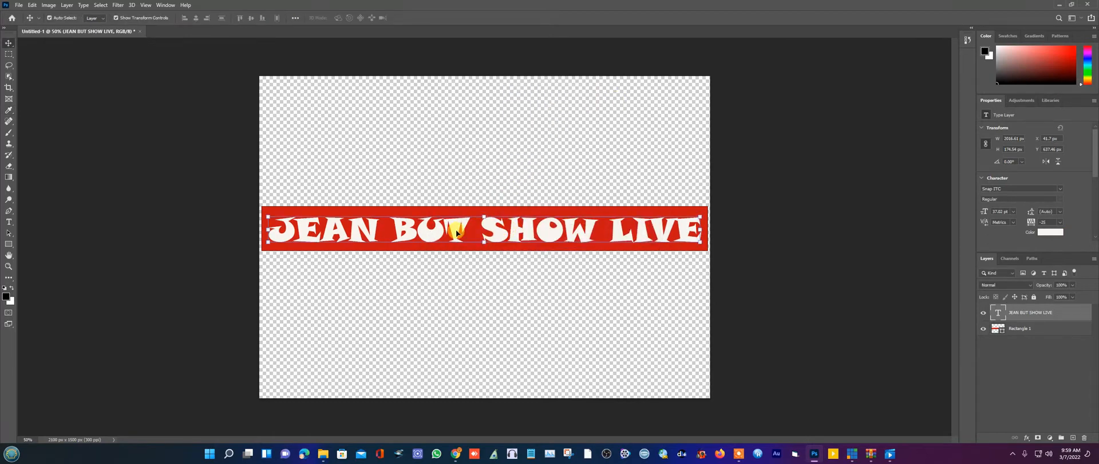
{"action": "left_click", "coordinate": [438, 169]}
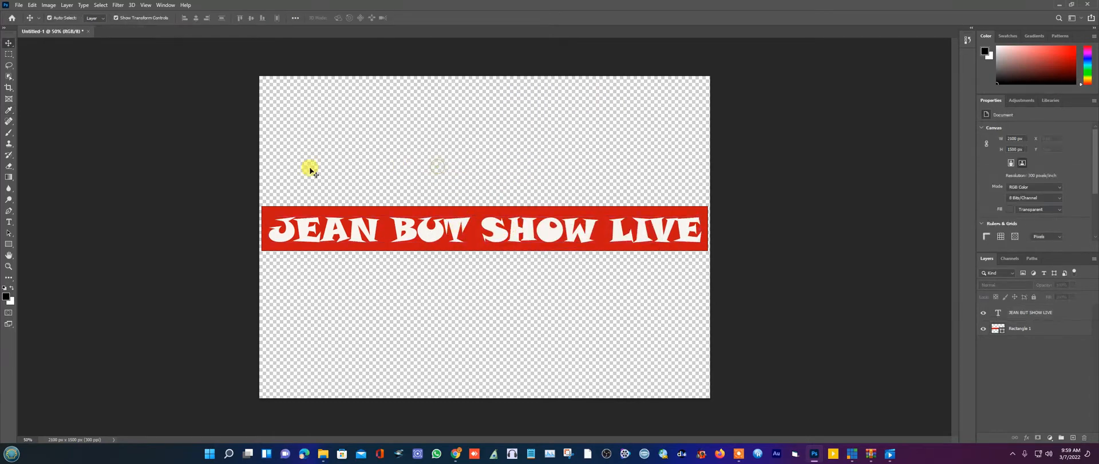
- Start Save As and choose saving on this computer, turning off the location prompt
{"action": "left_click", "coordinate": [19, 5]}
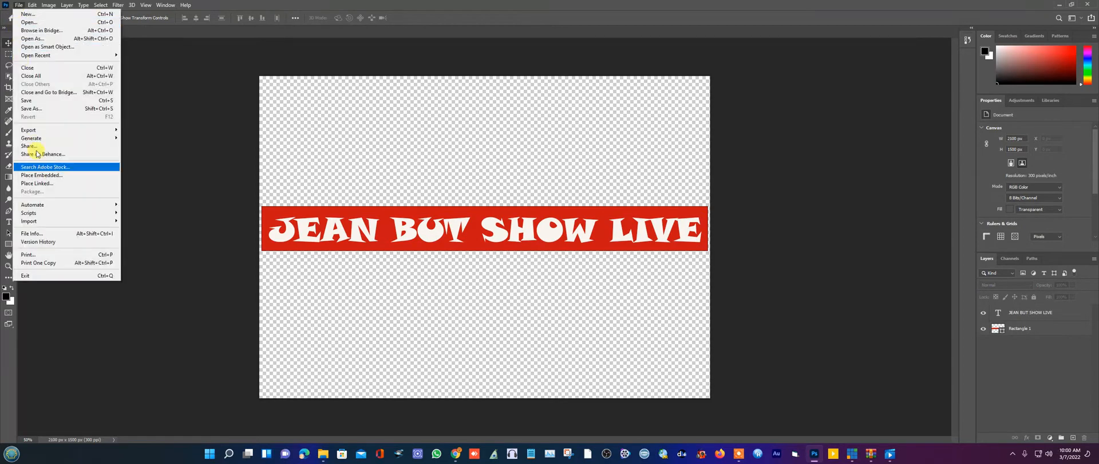
{"action": "left_click", "coordinate": [32, 108]}
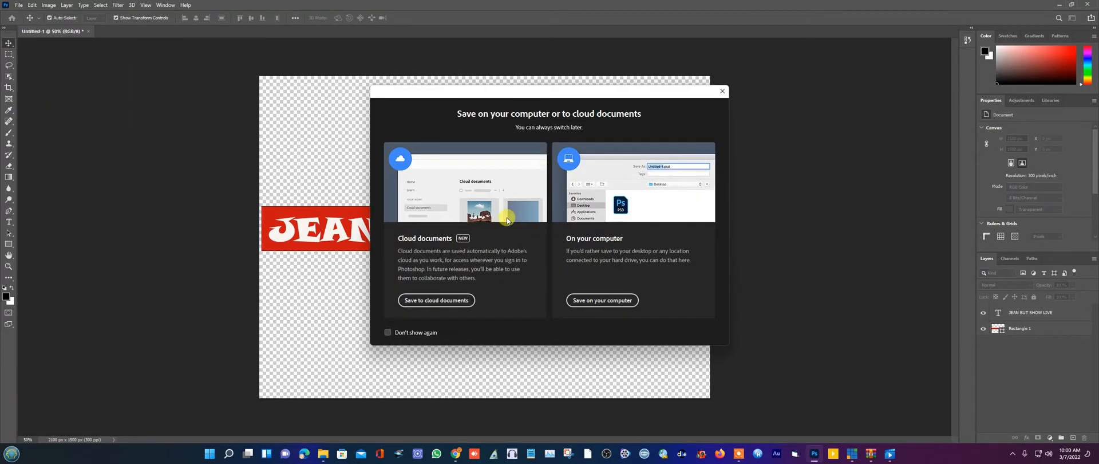
{"action": "left_click", "coordinate": [388, 332]}
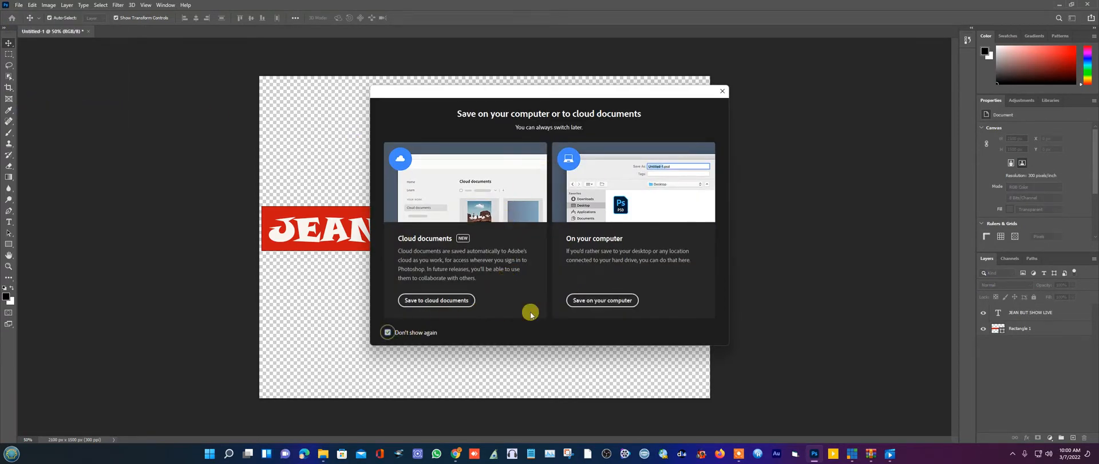
{"action": "left_click", "coordinate": [610, 302]}
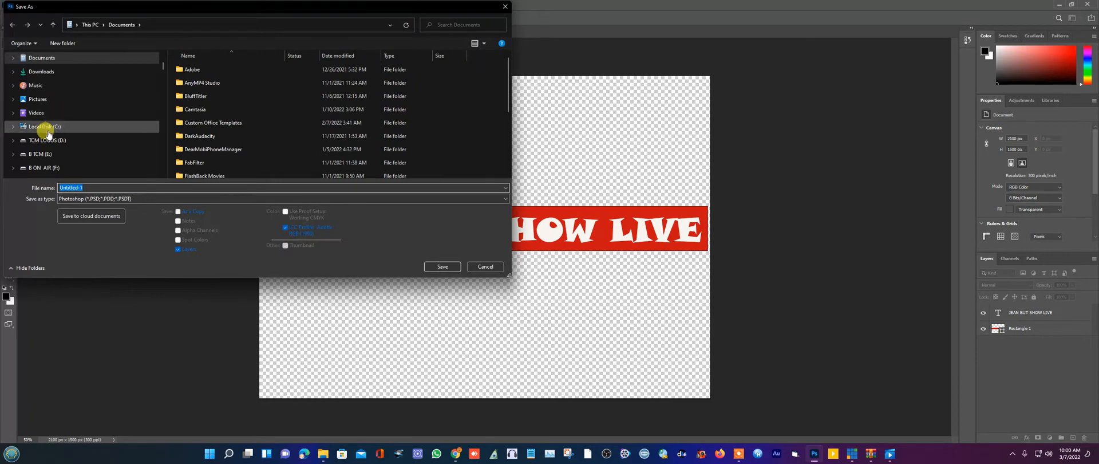
- Save the banner as AA.png in F:\AAA HD 1, accepting the PNG options
{"action": "scroll", "coordinate": [55, 158], "scroll_direction": "down", "scroll_amount": 1}
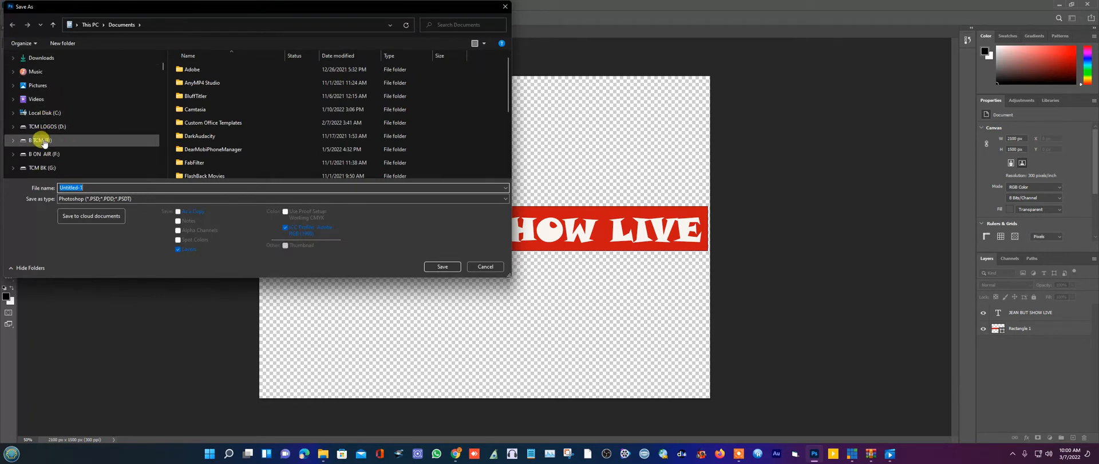
{"action": "left_click", "coordinate": [46, 155]}
{"action": "left_click", "coordinate": [91, 187]}
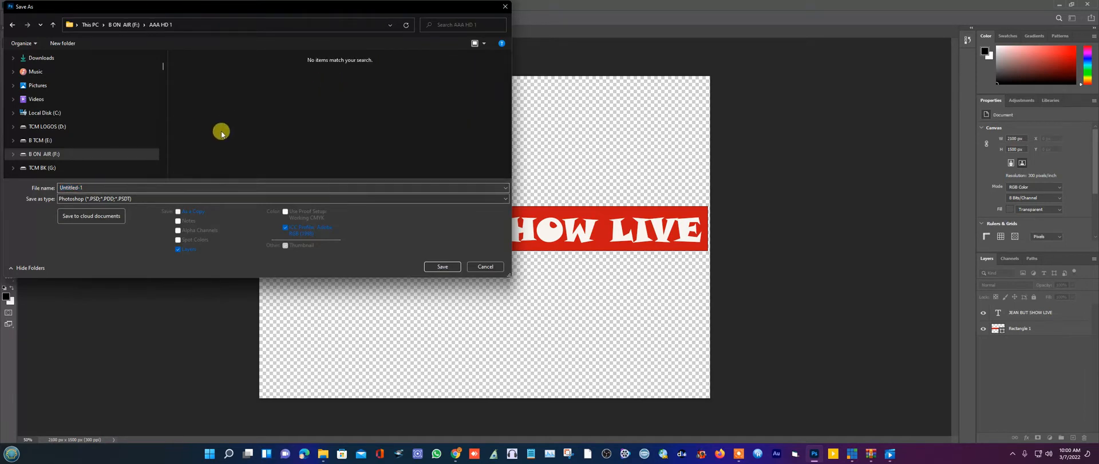
{"action": "left_click", "coordinate": [91, 187]}
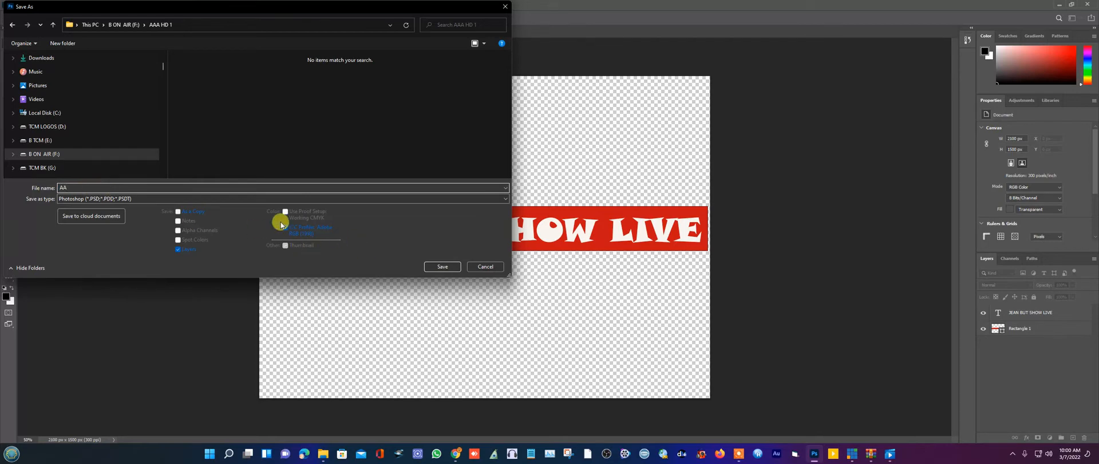
{"action": "left_click", "coordinate": [187, 199]}
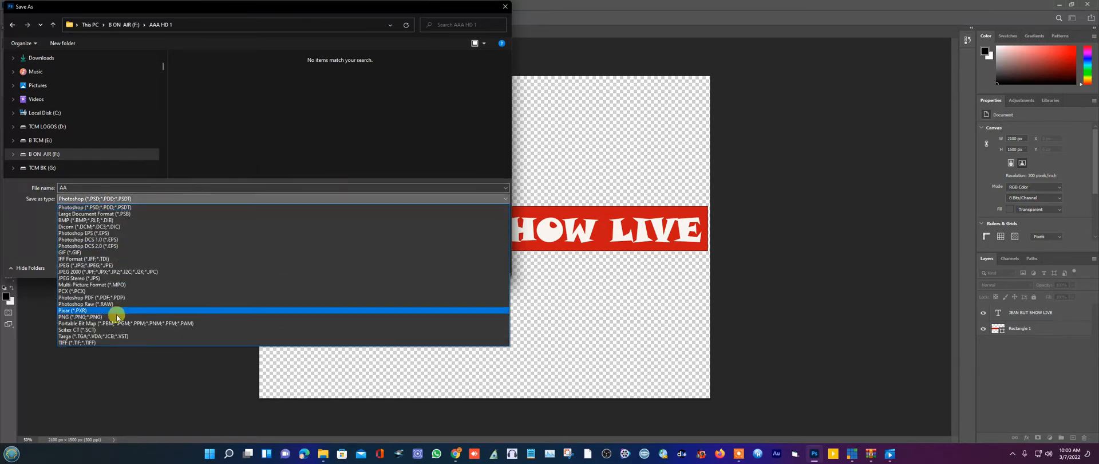
{"action": "left_click", "coordinate": [80, 316]}
{"action": "left_click", "coordinate": [442, 266]}
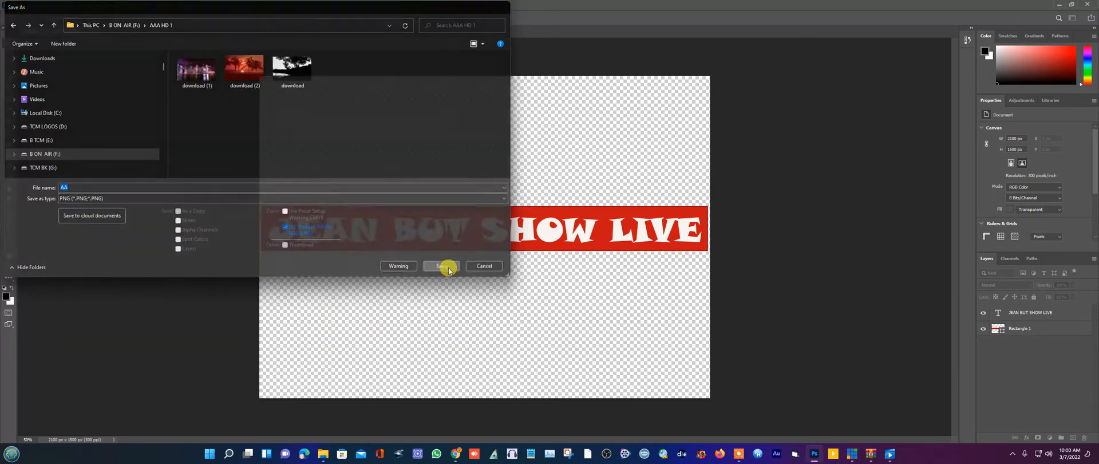
{"action": "left_click", "coordinate": [596, 134]}
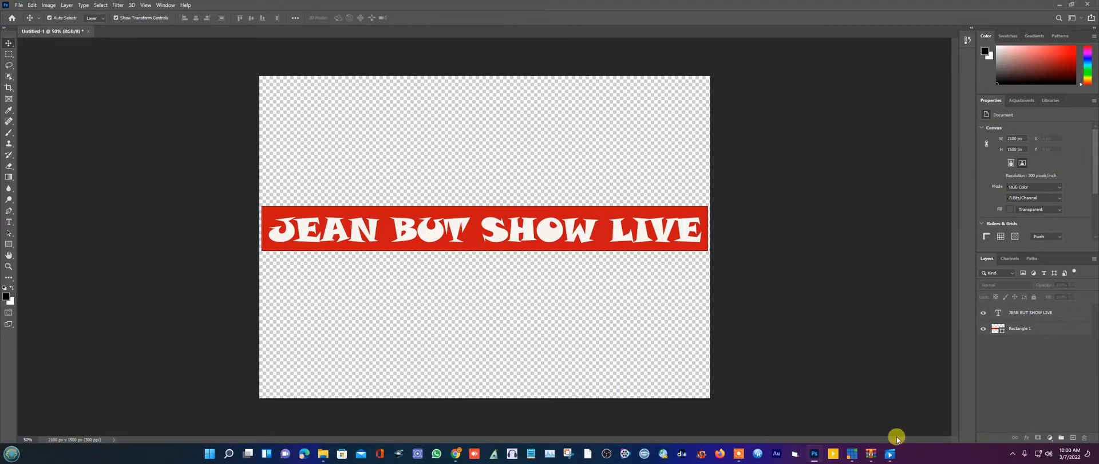
{"action": "left_click", "coordinate": [852, 454]}
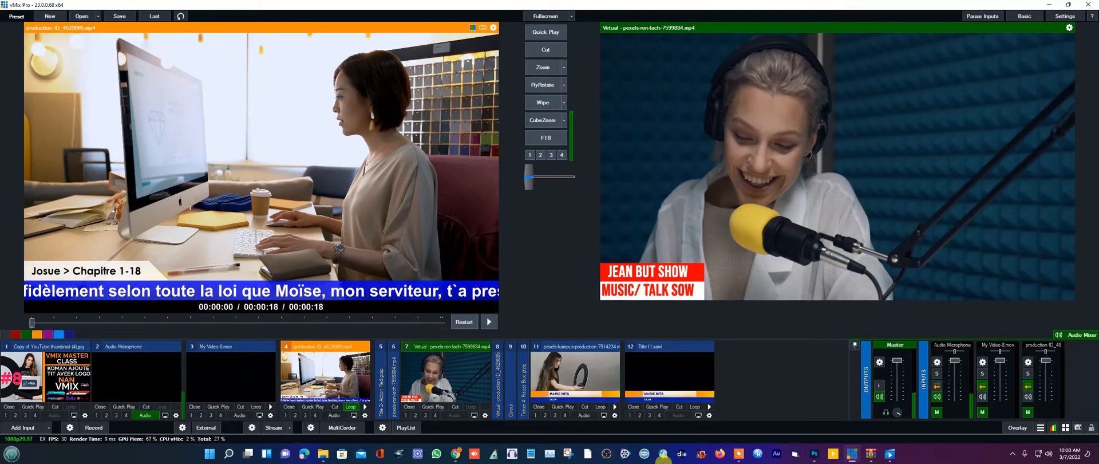
- Add AA.png from AAA HD 1 as image input 13, preview it, and collapse input 4
{"action": "left_click", "coordinate": [23, 428]}
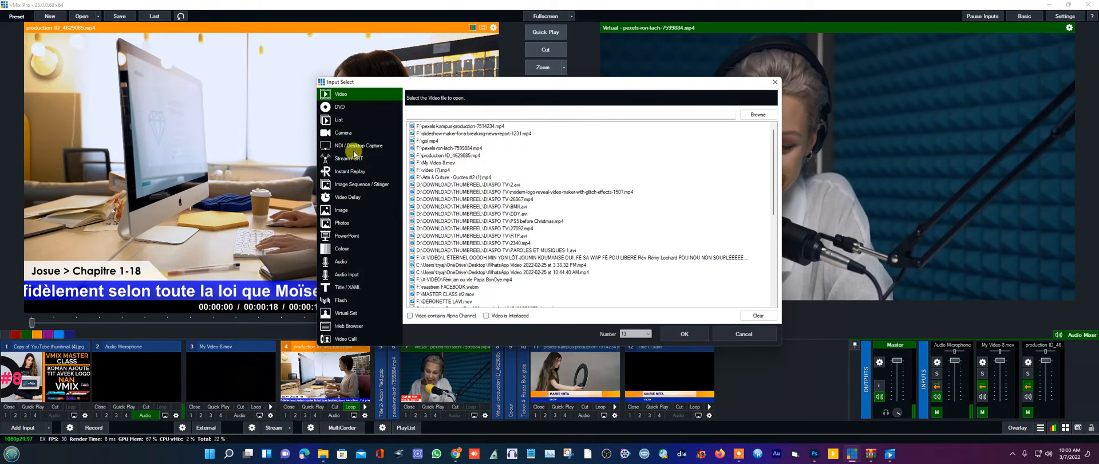
{"action": "left_click", "coordinate": [344, 211]}
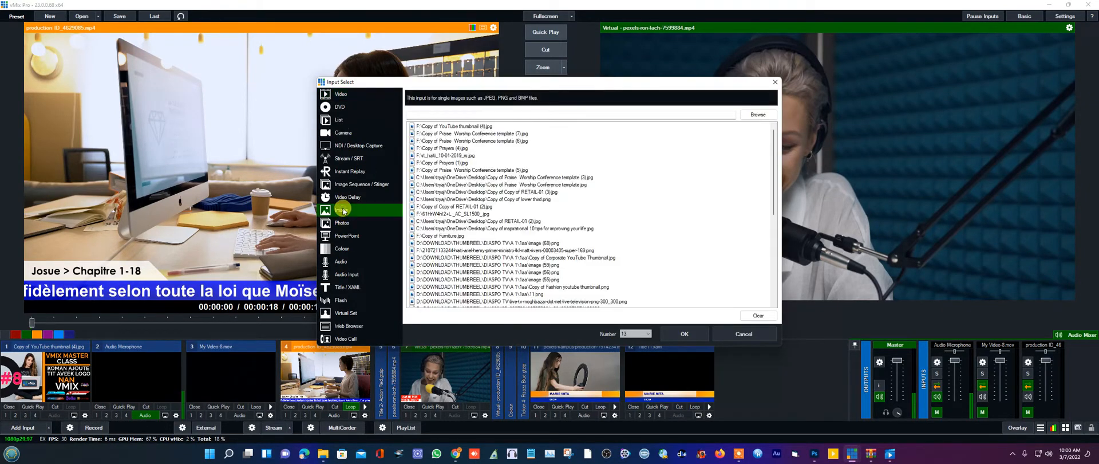
{"action": "left_click", "coordinate": [749, 116]}
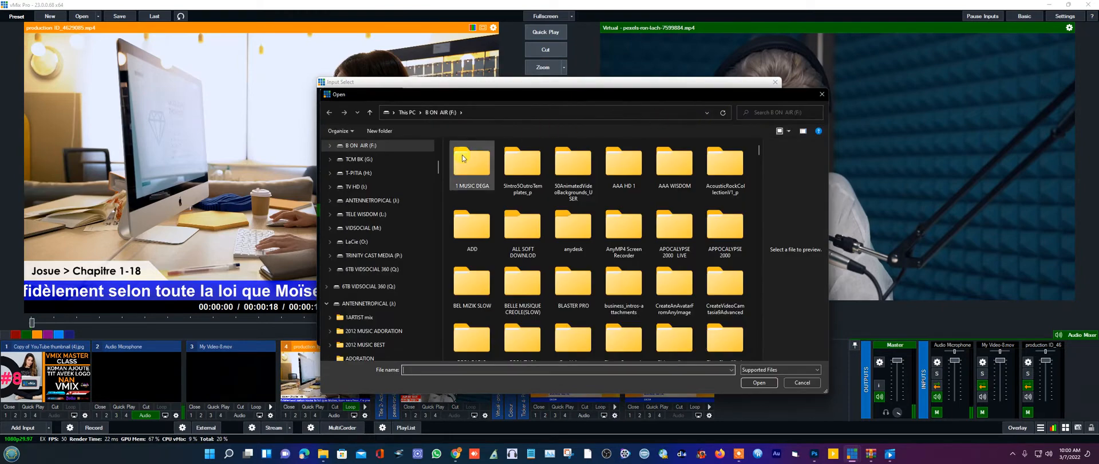
{"action": "double_click", "coordinate": [620, 164]}
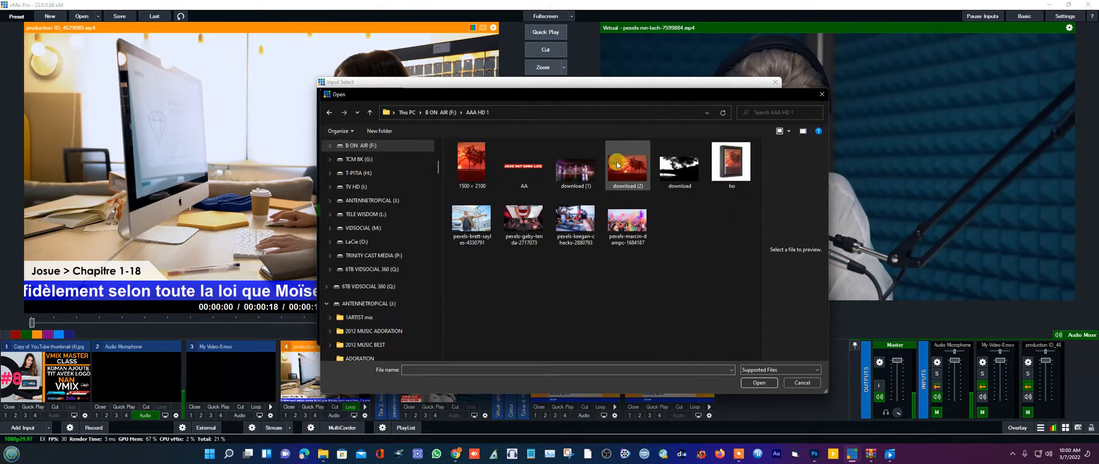
{"action": "left_click", "coordinate": [541, 166]}
{"action": "double_click", "coordinate": [541, 166]}
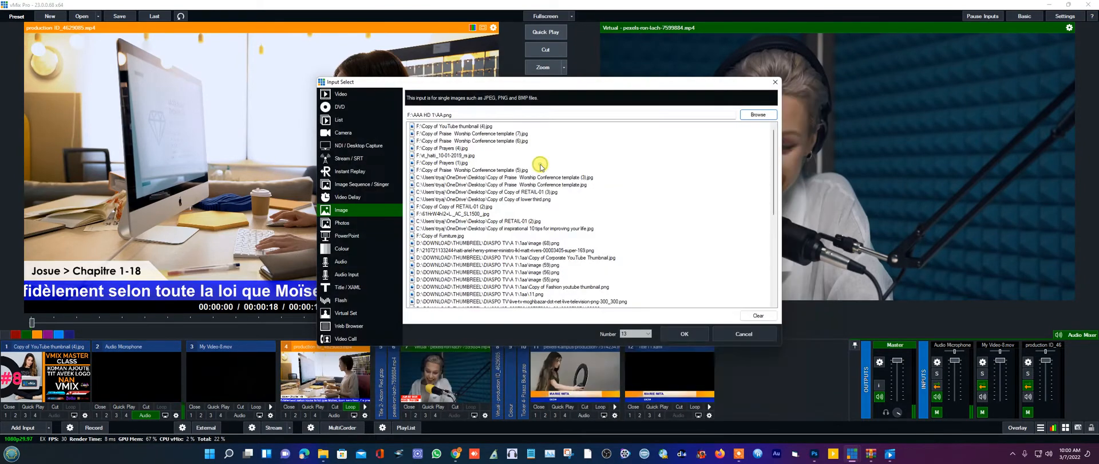
{"action": "left_click", "coordinate": [685, 335]}
{"action": "left_click", "coordinate": [755, 375]}
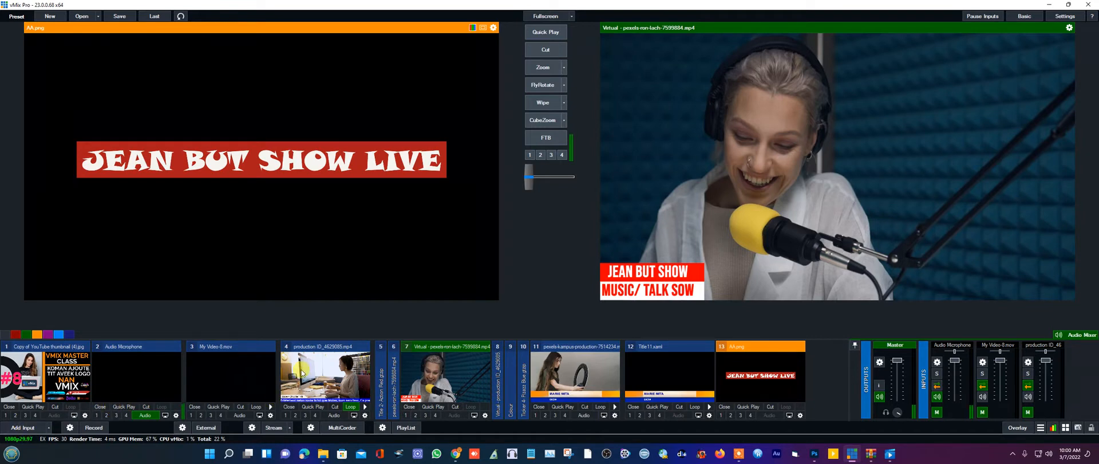
{"action": "left_click", "coordinate": [315, 350]}
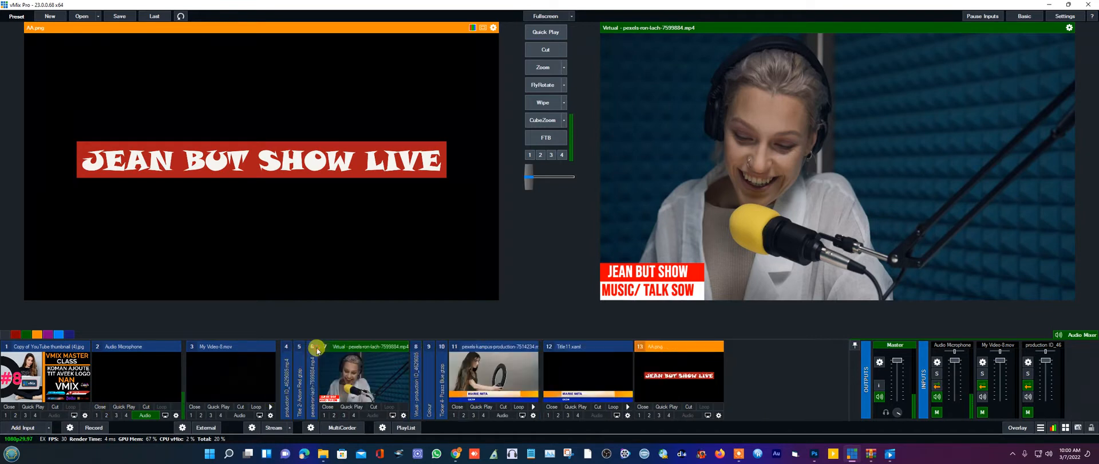
- Collapse input 7, then add pexels-c-technical-6531744.mp4 as input 14 and preview it
{"action": "left_click", "coordinate": [360, 344]}
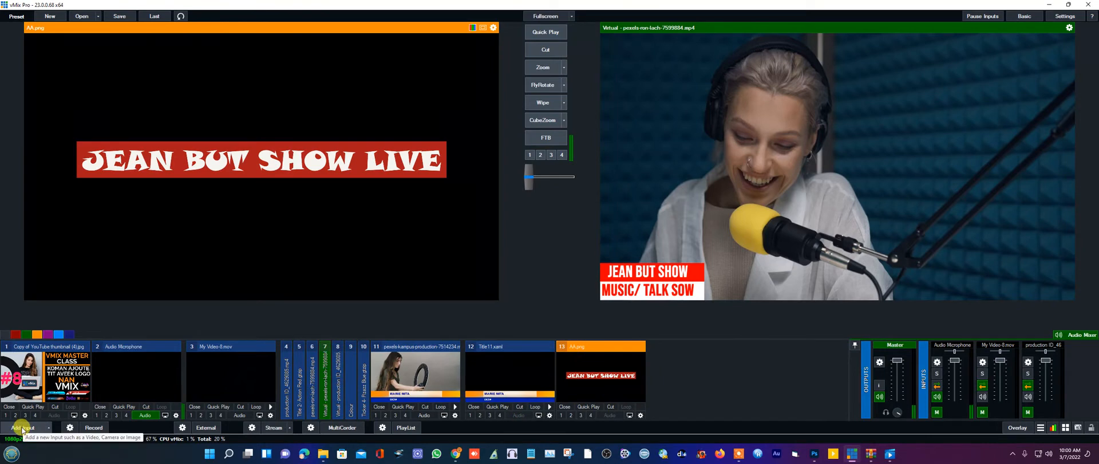
{"action": "left_click", "coordinate": [22, 427]}
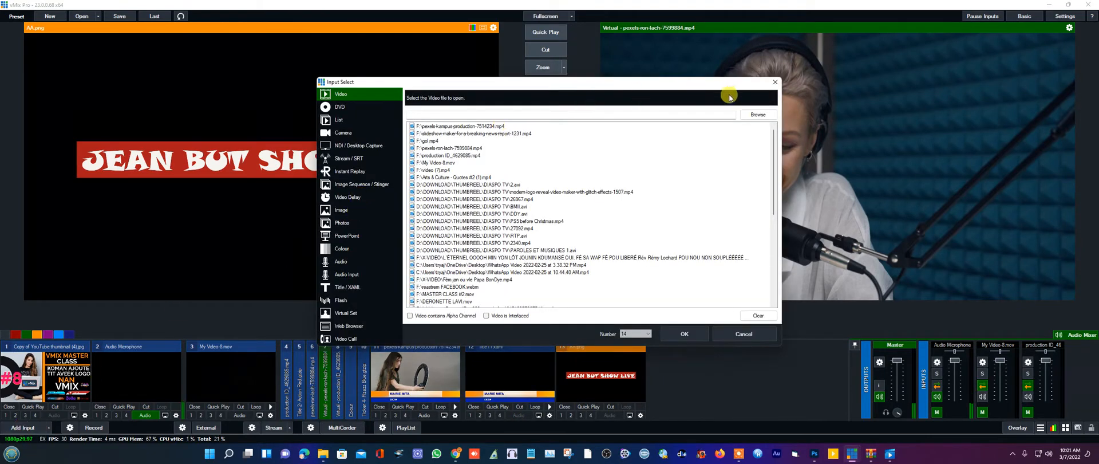
{"action": "left_click", "coordinate": [757, 115]}
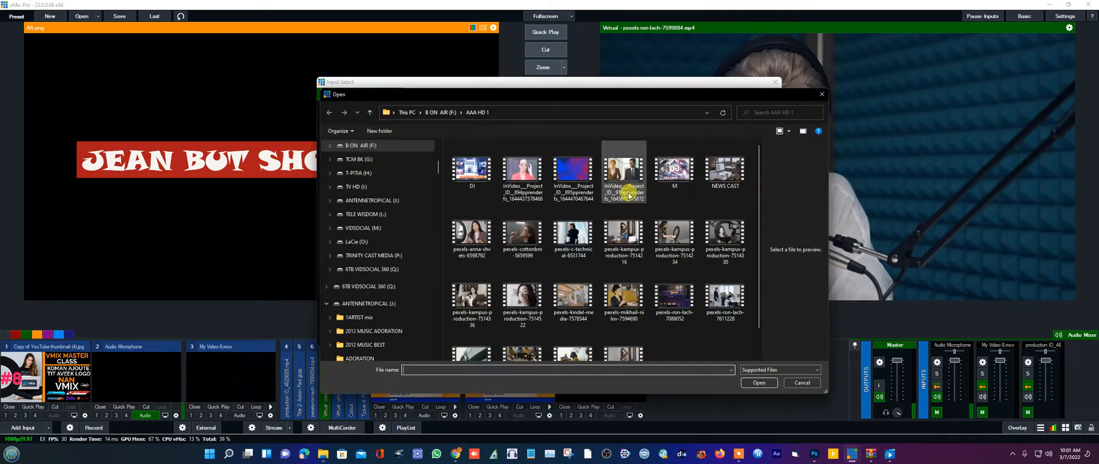
{"action": "double_click", "coordinate": [580, 245]}
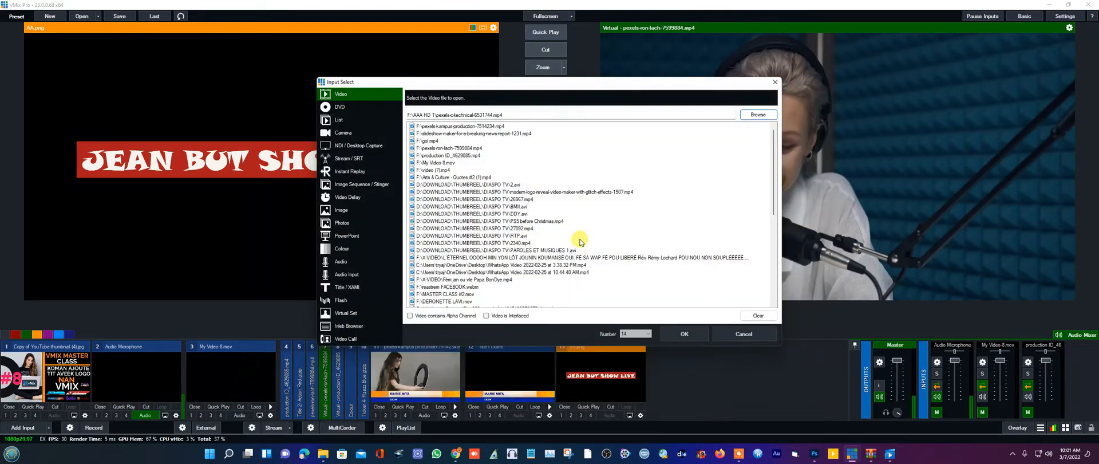
{"action": "left_click", "coordinate": [687, 334]}
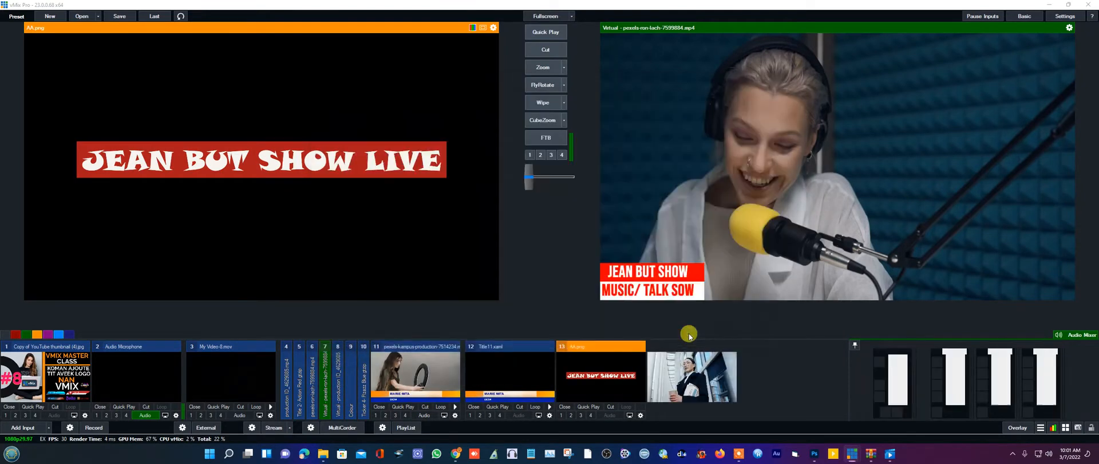
{"action": "left_click", "coordinate": [710, 393]}
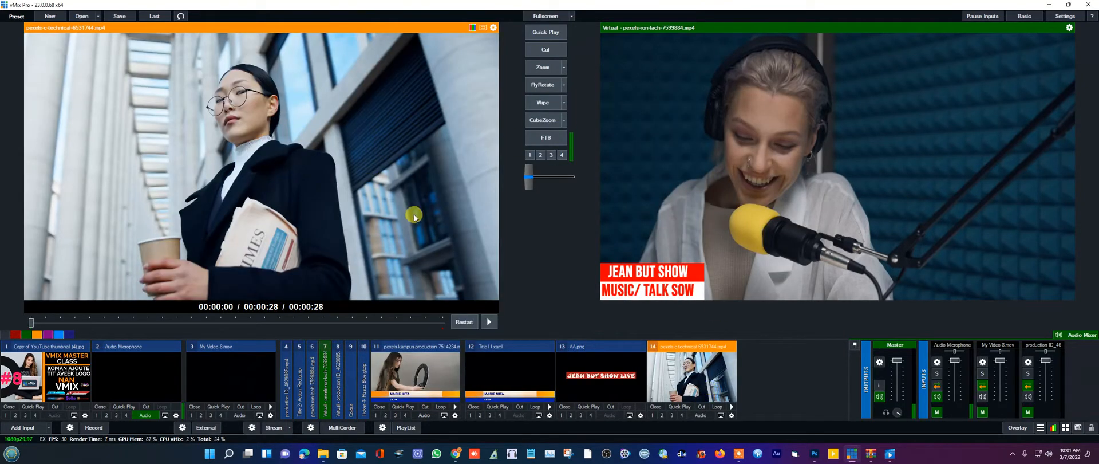
{"action": "double_click", "coordinate": [616, 380]}
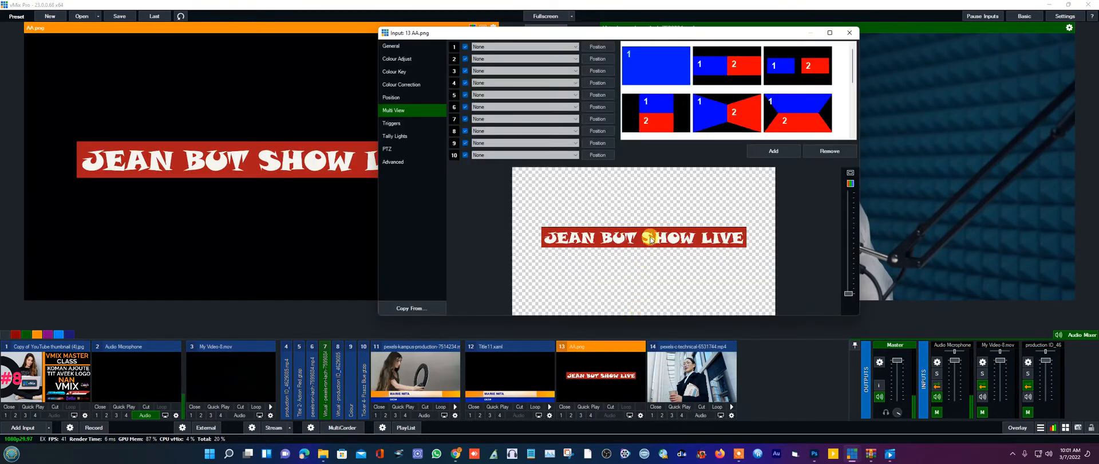
- Pan the AA.png banner to the frame bottom (Pan X -0.072332, Pan Y -0.842443)
{"action": "left_click", "coordinate": [401, 97]}
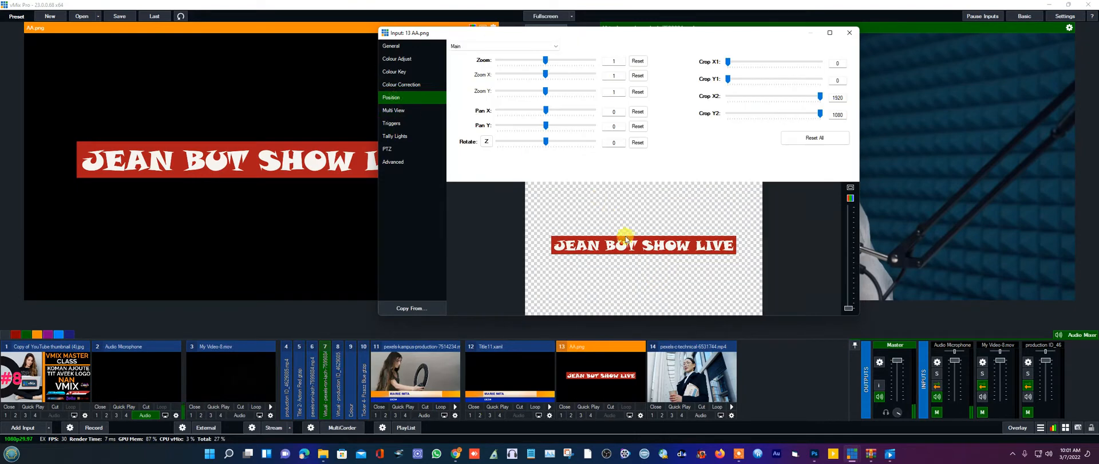
{"action": "left_click_drag", "start_coordinate": [634, 250], "coordinate": [625, 307]}
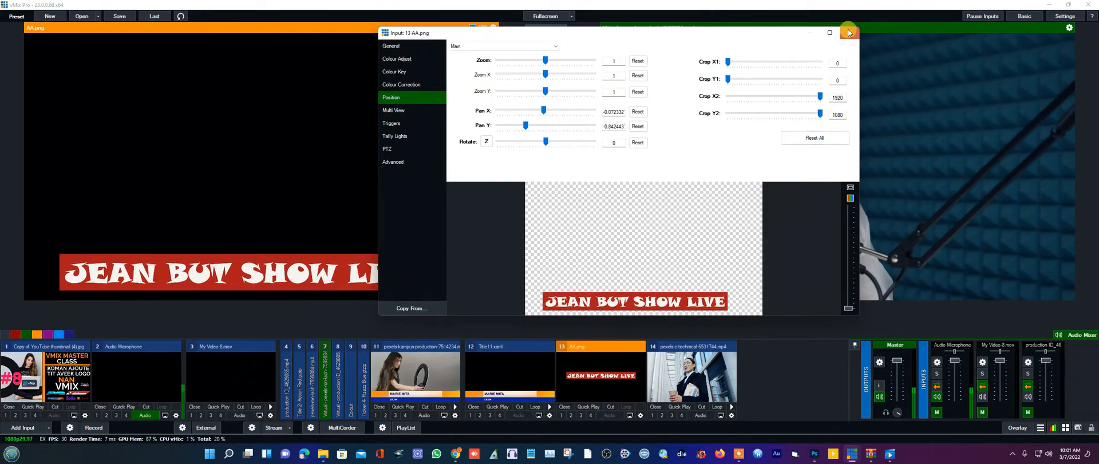
{"action": "left_click", "coordinate": [849, 33]}
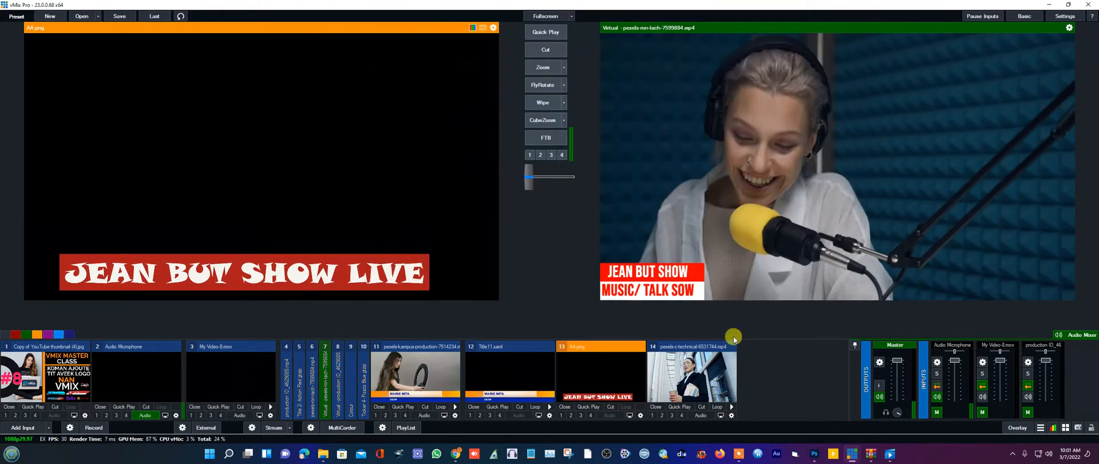
- Set input 14's Multi View layer 1 to 13 AA.png and send the combined clip live
{"action": "left_click", "coordinate": [732, 416]}
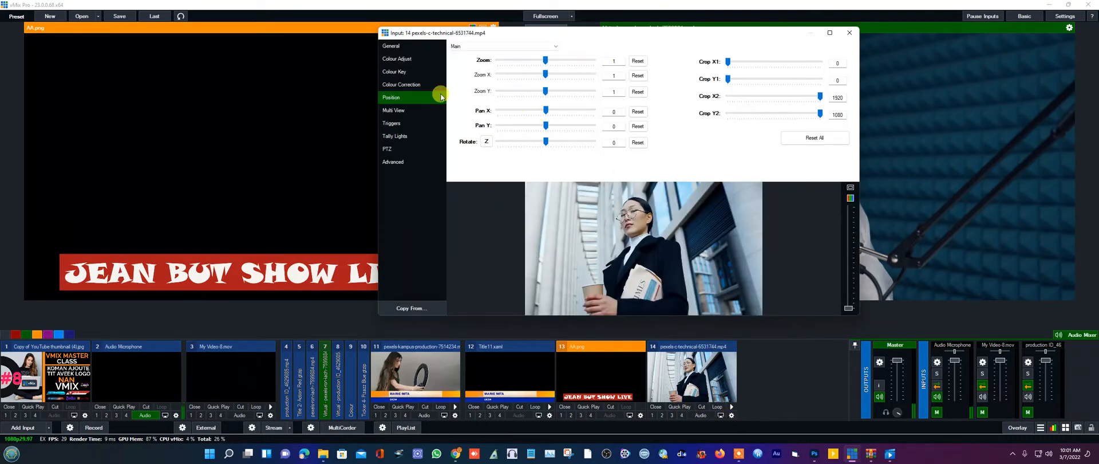
{"action": "left_click", "coordinate": [382, 109]}
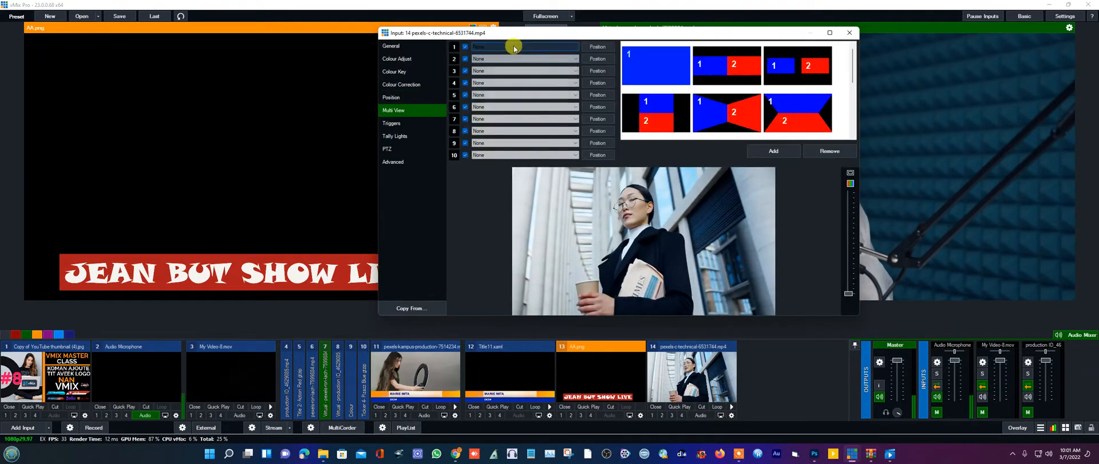
{"action": "left_click", "coordinate": [514, 47]}
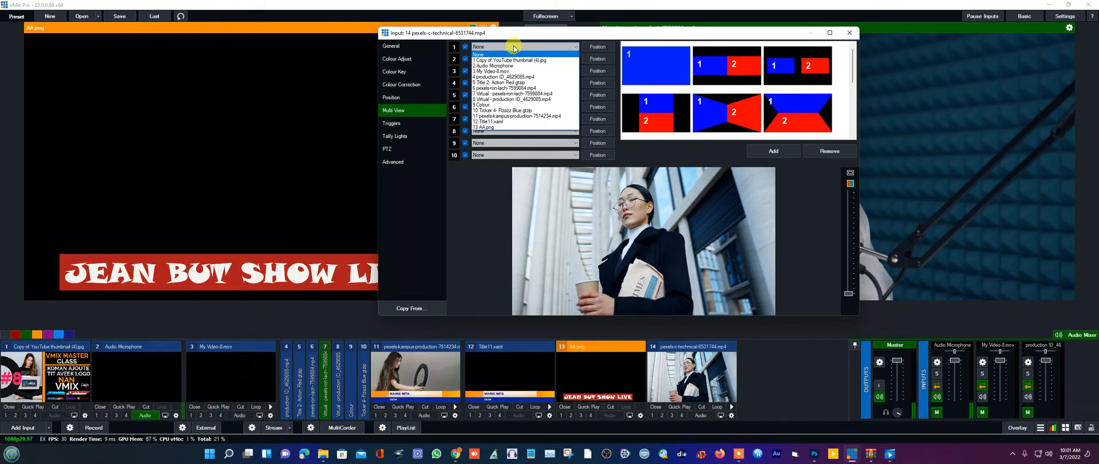
{"action": "left_click", "coordinate": [485, 127]}
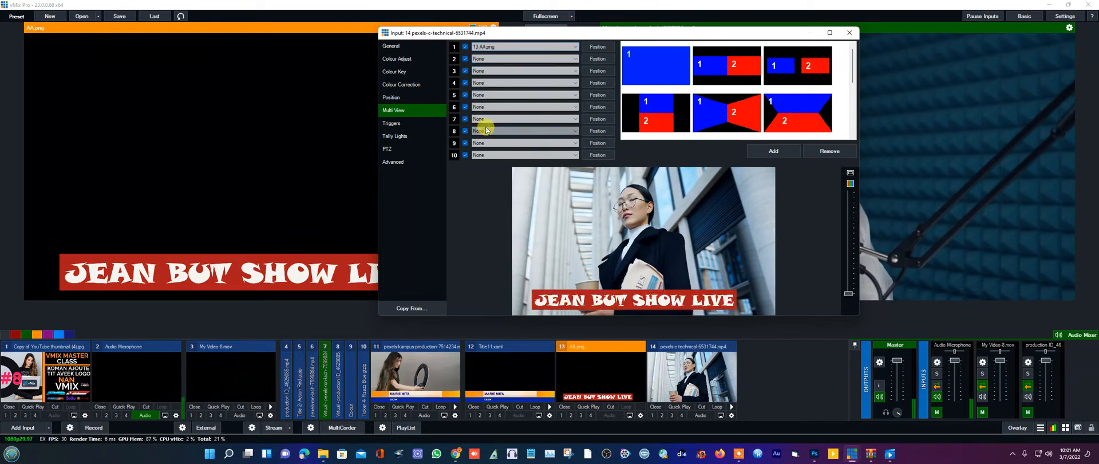
{"action": "left_click", "coordinate": [850, 32]}
{"action": "left_click", "coordinate": [701, 388]}
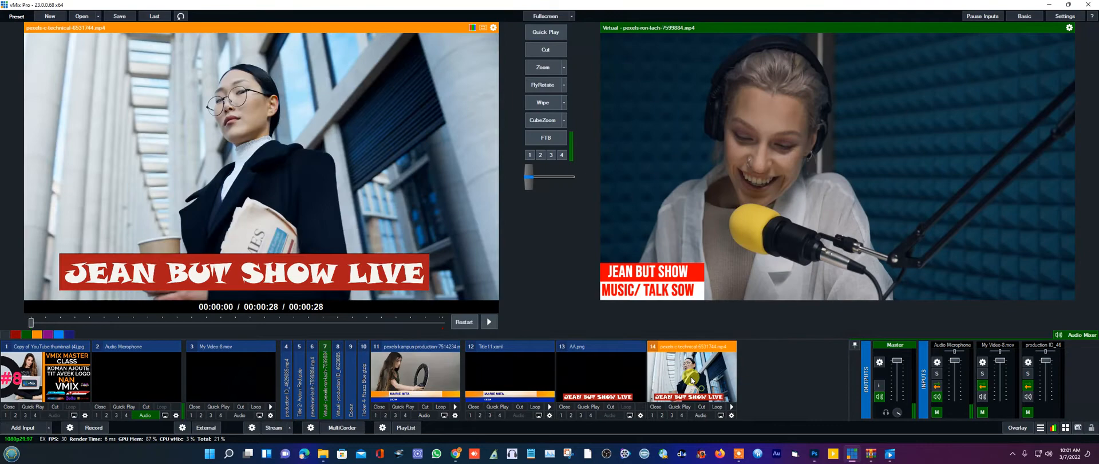
{"action": "left_click", "coordinate": [543, 68]}
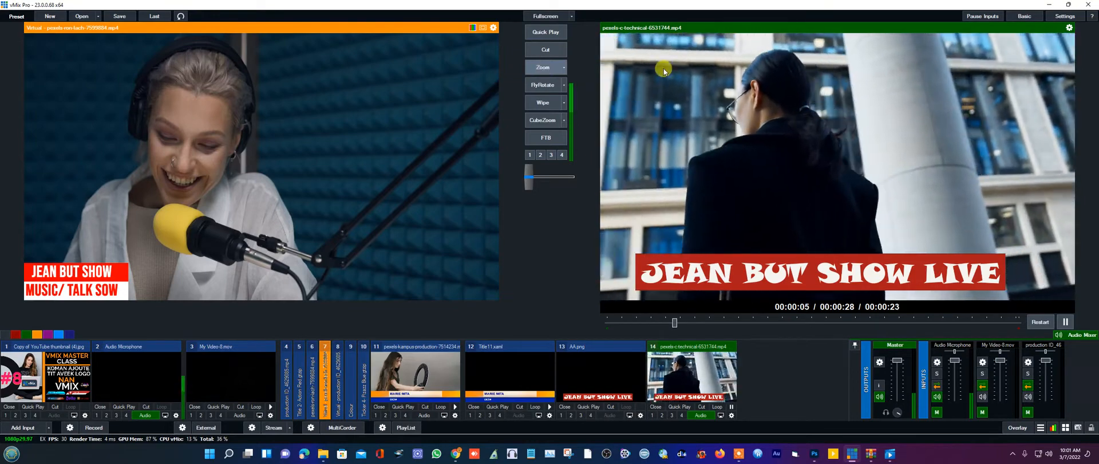
- Switch between vMix and Photoshop, ending with the red banner document in front
{"action": "left_click", "coordinate": [814, 453]}
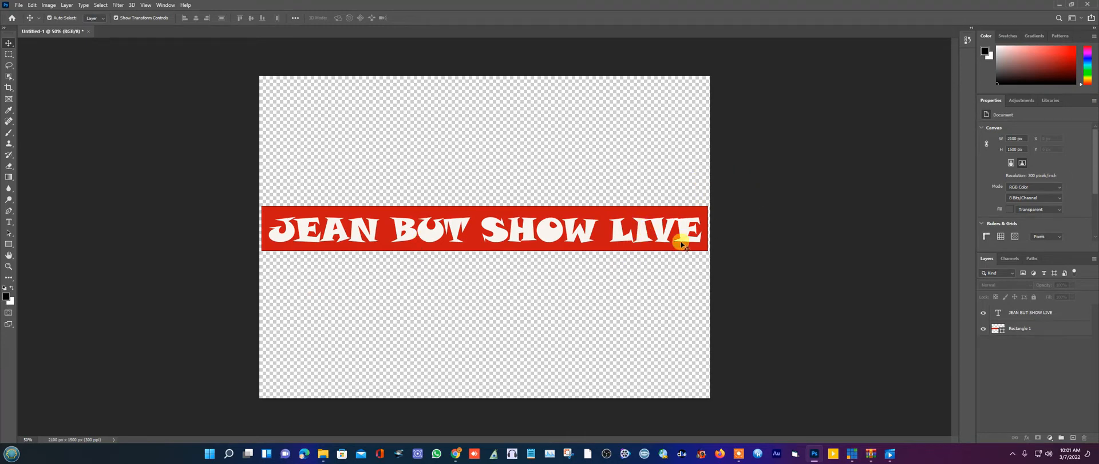
{"action": "left_click", "coordinate": [1056, 5]}
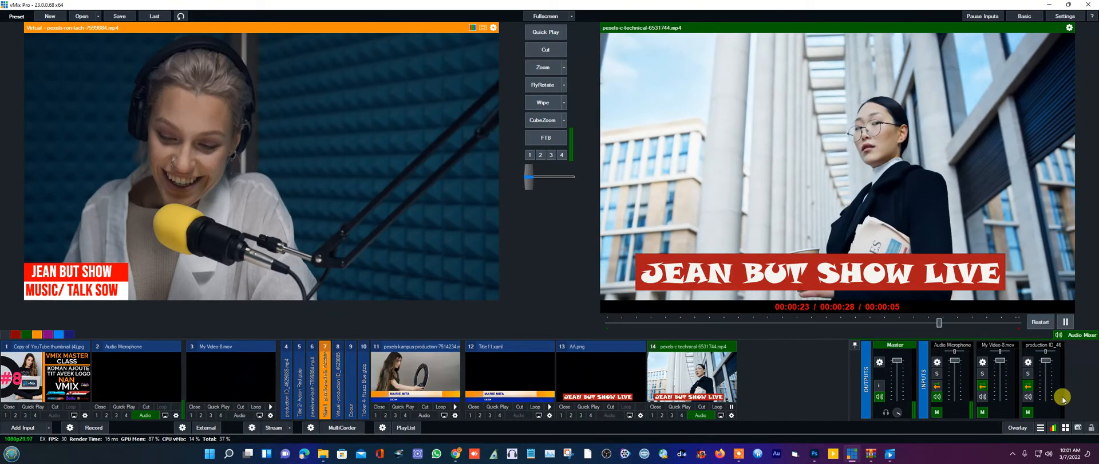
{"action": "left_click", "coordinate": [1012, 454]}
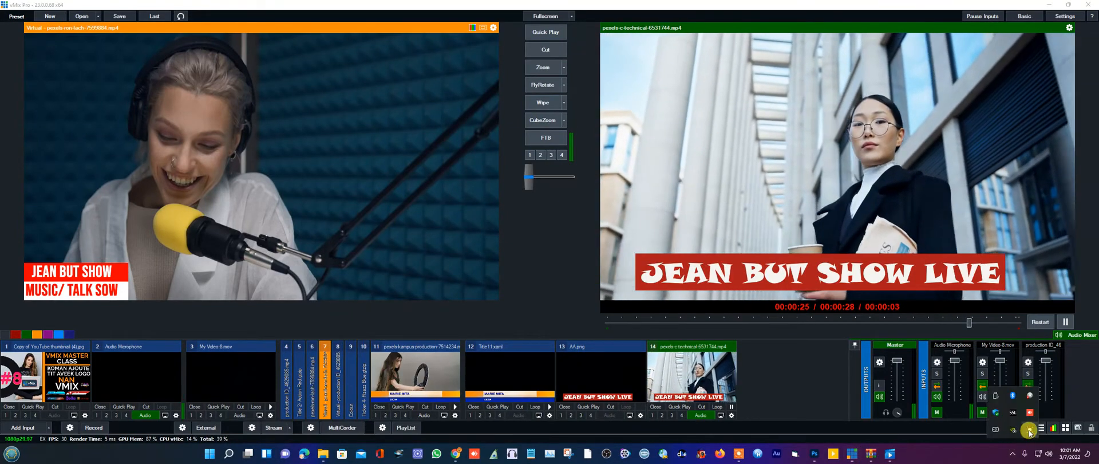
{"action": "left_click", "coordinate": [1021, 434]}
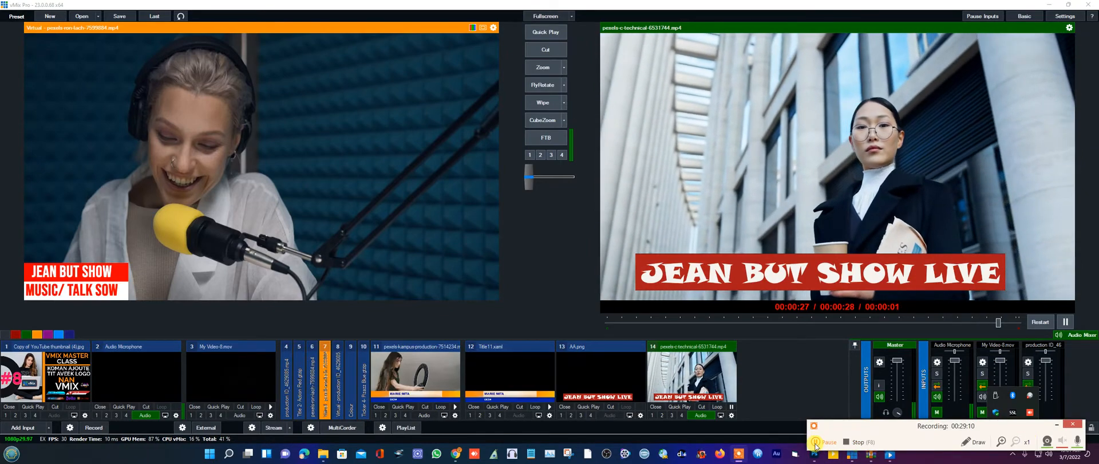
{"action": "left_click", "coordinate": [815, 441]}
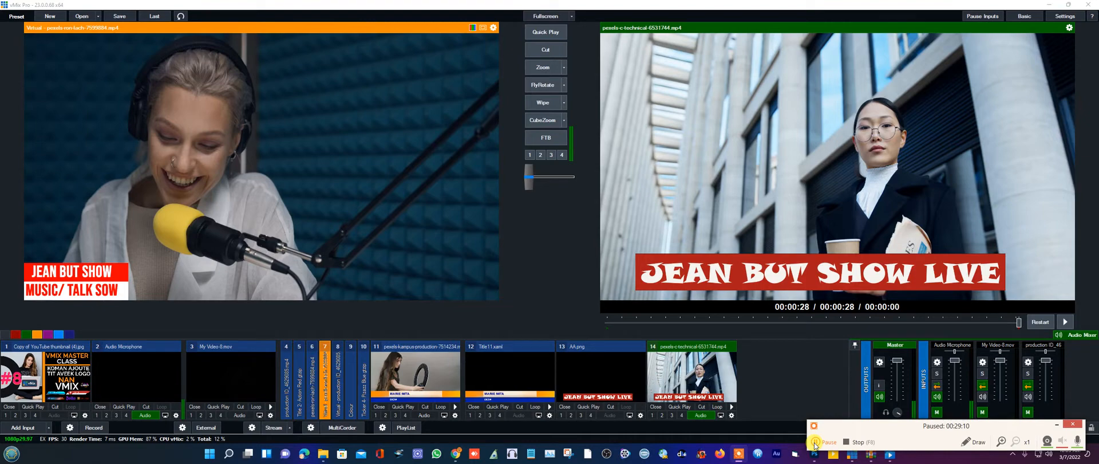
{"action": "left_click", "coordinate": [815, 442]}
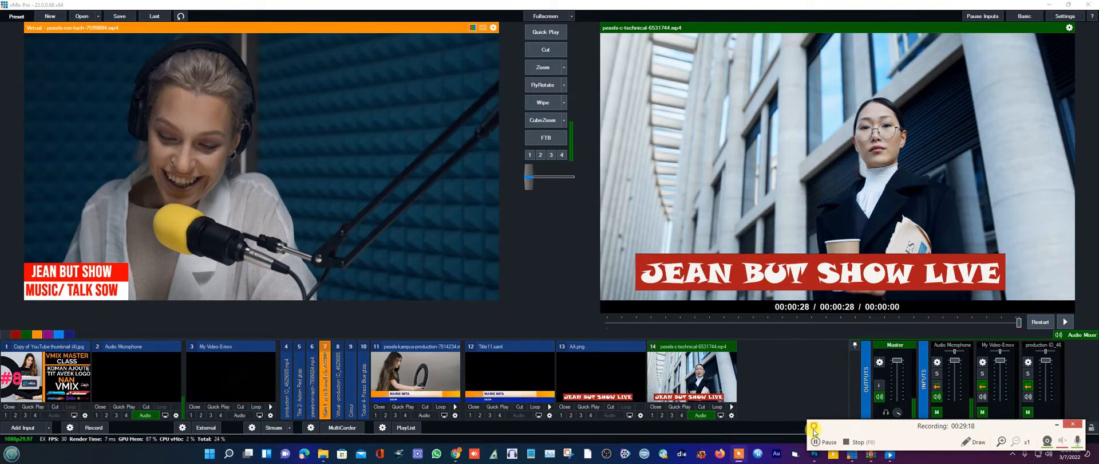
{"action": "left_click", "coordinate": [1054, 426]}
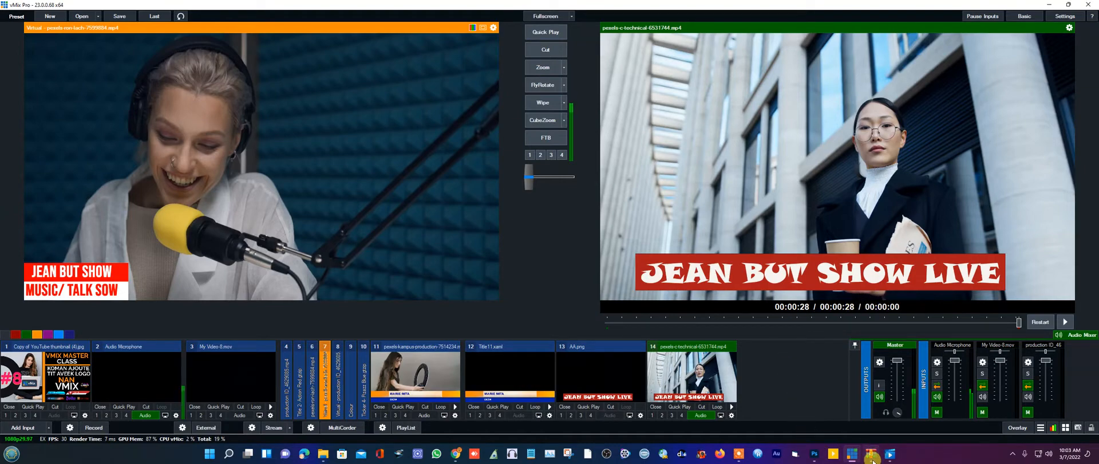
{"action": "left_click", "coordinate": [815, 458]}
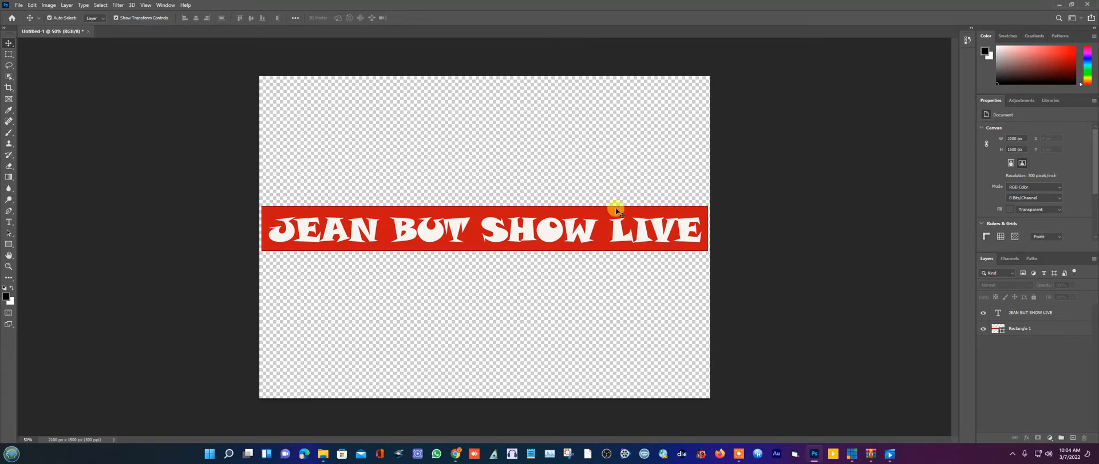
- Select the JEAN BUT SHOW LIVE type layer on the canvas, briefly checking vMix
{"action": "left_click", "coordinate": [619, 234]}
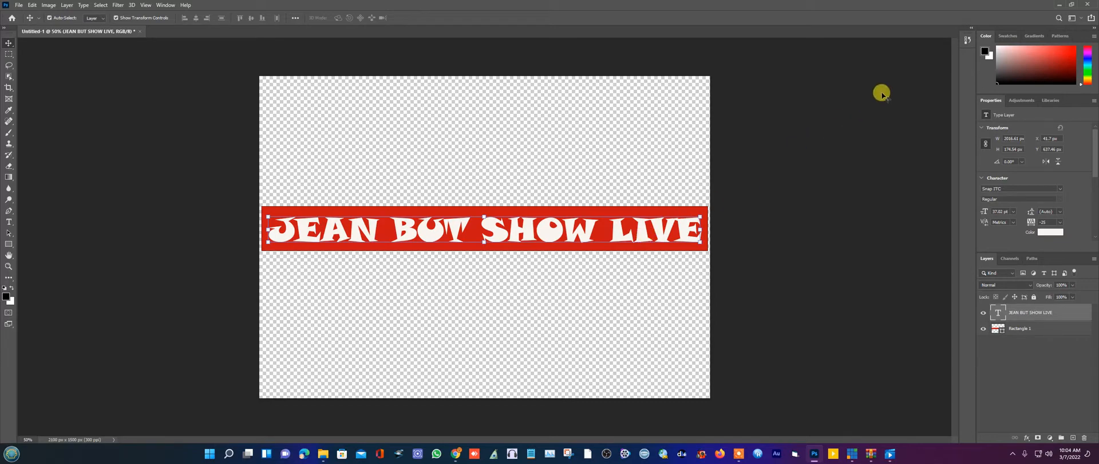
{"action": "left_click", "coordinate": [1058, 7]}
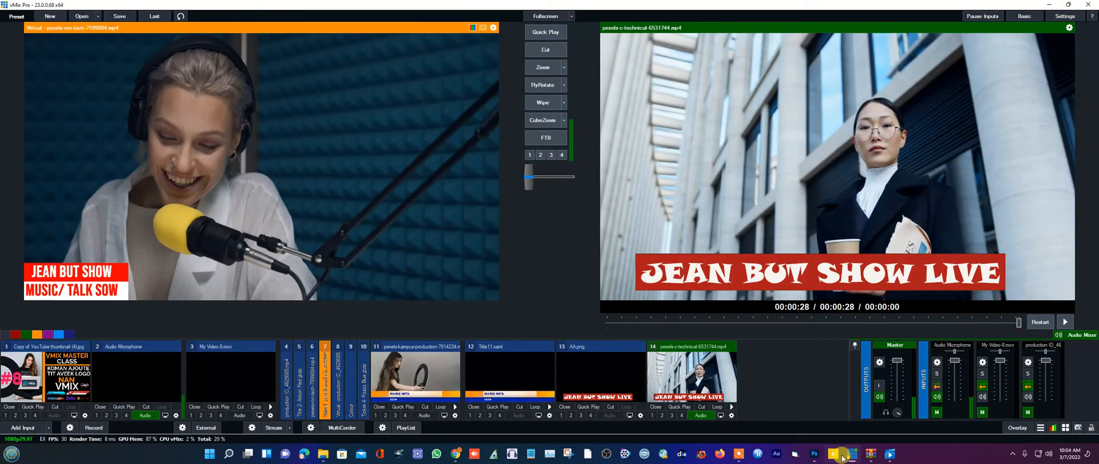
{"action": "left_click", "coordinate": [818, 455]}
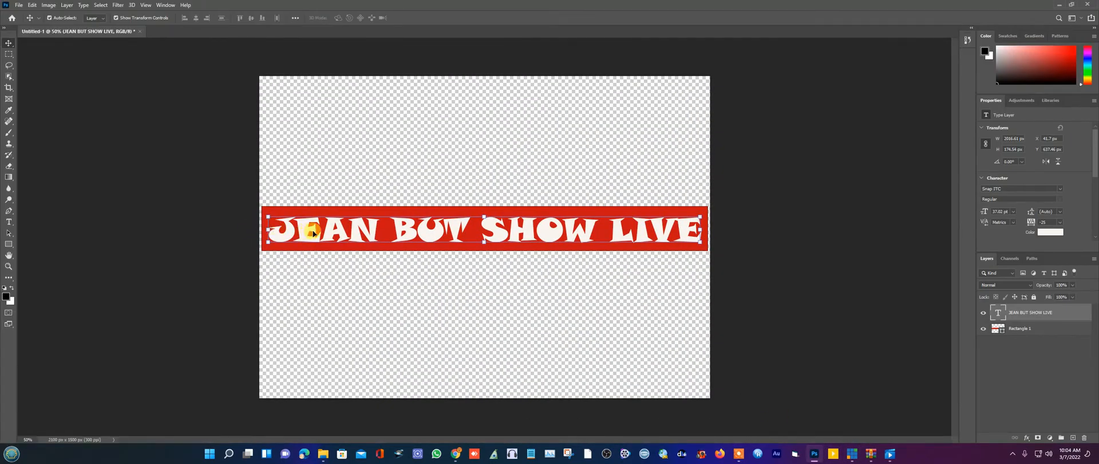
- Scale the title to about 65% (about 24.2 pt) and place it toward the bar's right end
{"action": "mouse_move", "coordinate": [314, 233]}
{"action": "left_mouse_down"}
{"action": "mouse_move", "coordinate": [461, 231]}
{"action": "mouse_move", "coordinate": [310, 229]}
{"action": "left_mouse_up"}
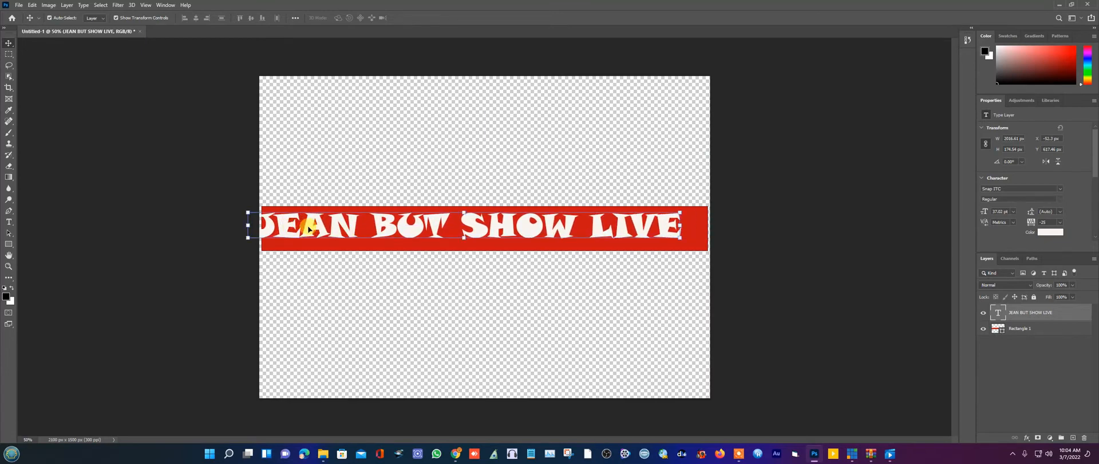
{"action": "left_click_drag", "start_coordinate": [247, 211], "coordinate": [417, 220]}
{"action": "left_click_drag", "start_coordinate": [520, 239], "coordinate": [506, 230]}
{"action": "left_click_drag", "start_coordinate": [368, 213], "coordinate": [420, 219]}
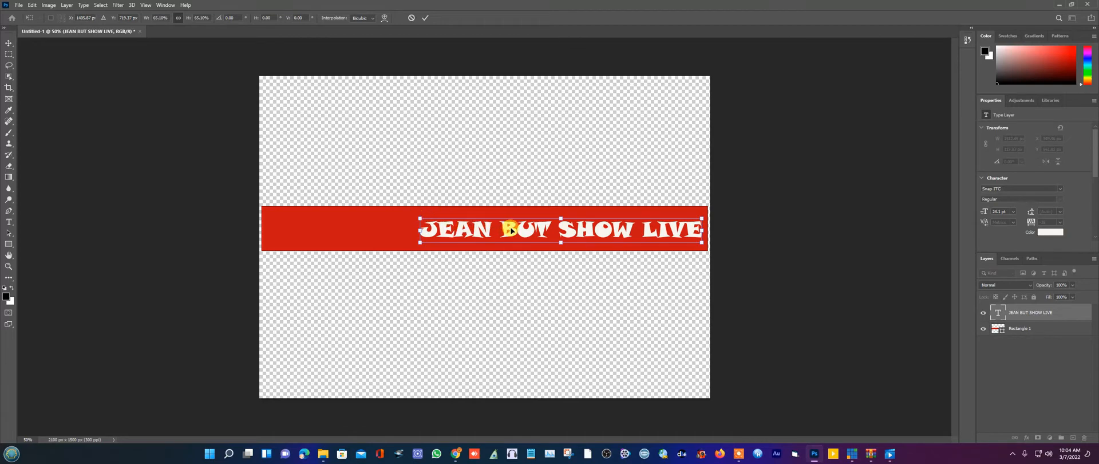
{"action": "left_click_drag", "start_coordinate": [511, 230], "coordinate": [508, 231]}
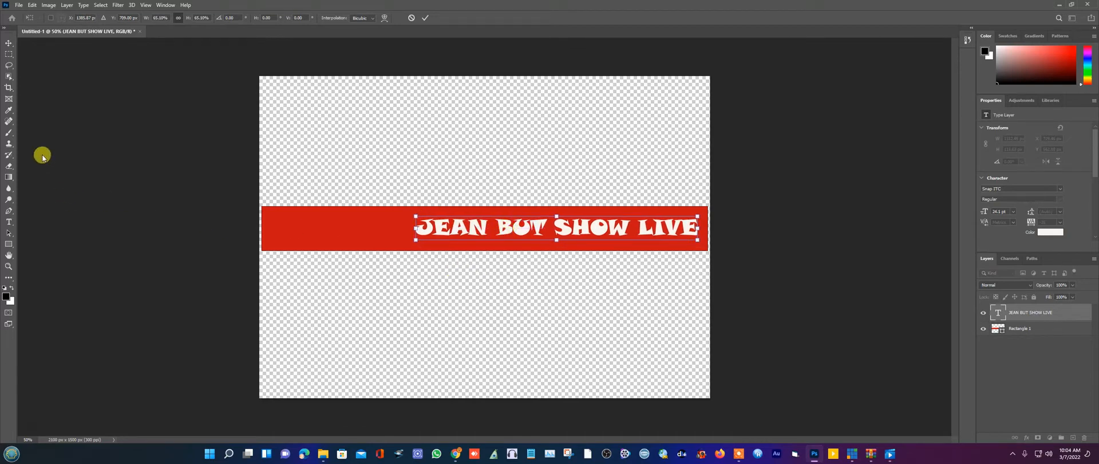
{"action": "key", "text": "Return"}
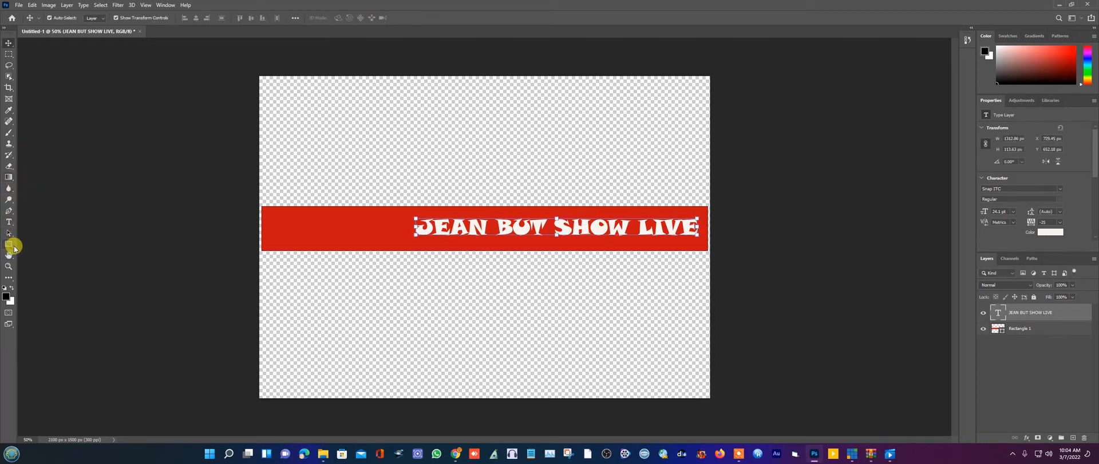
- With the Ellipse Tool, draw a circle at the red bar's left end and undo a stray ellipse
{"action": "left_click", "coordinate": [13, 247]}
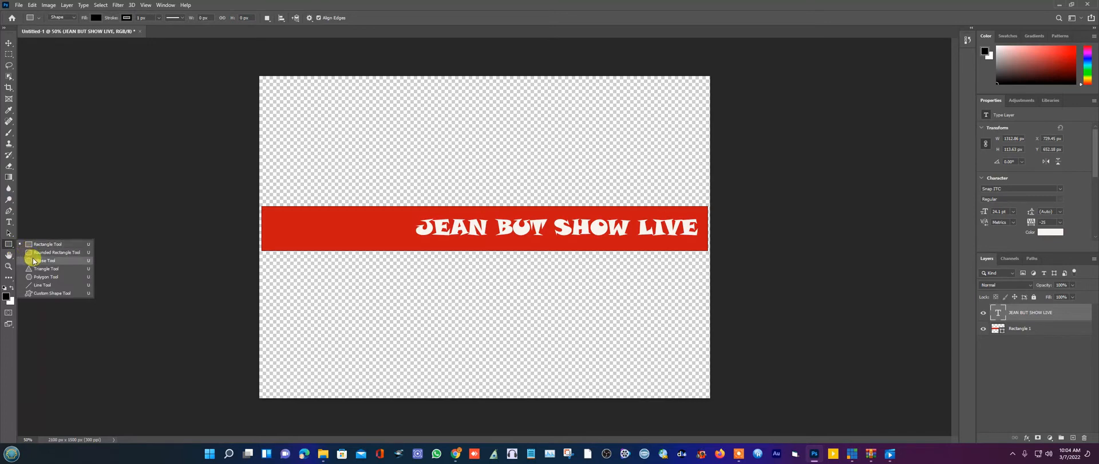
{"action": "left_click", "coordinate": [37, 261]}
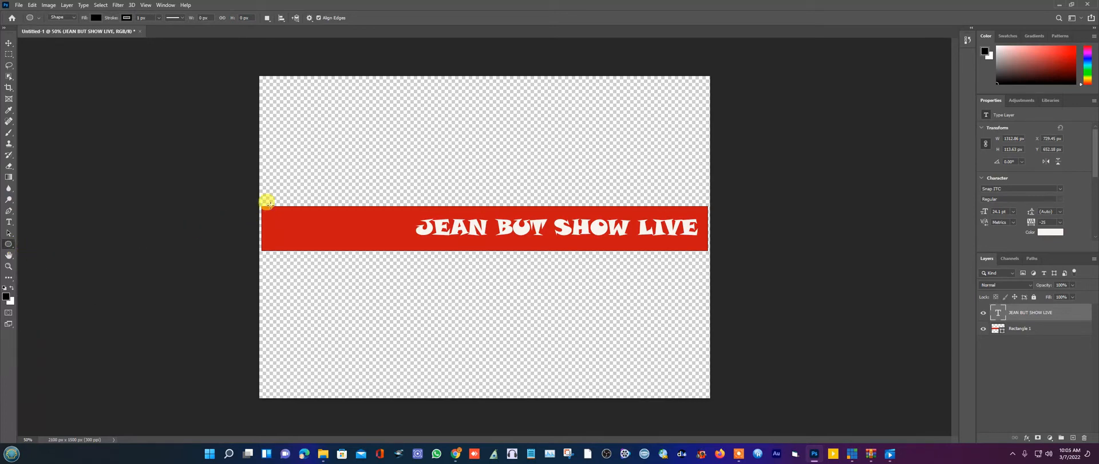
{"action": "left_click_drag", "start_coordinate": [263, 196], "coordinate": [352, 288]}
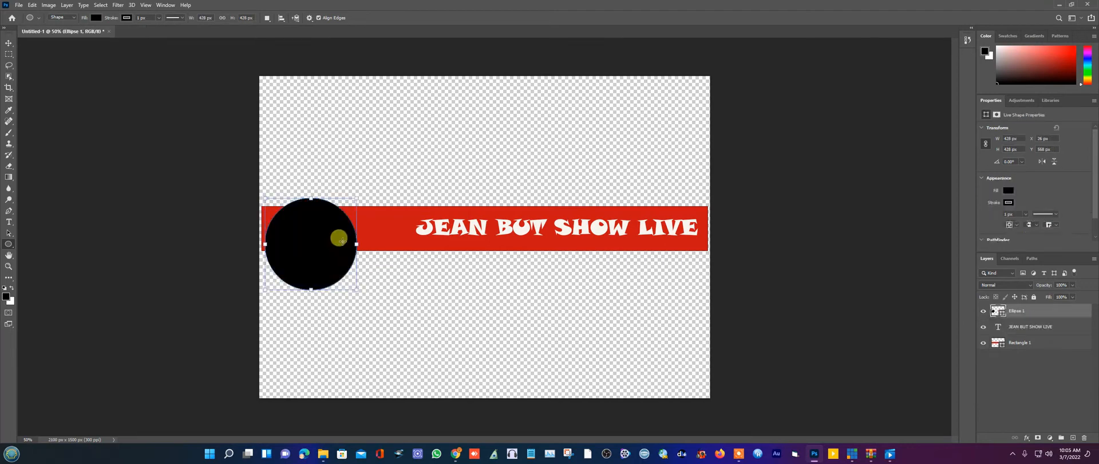
{"action": "left_click_drag", "start_coordinate": [341, 240], "coordinate": [332, 229]}
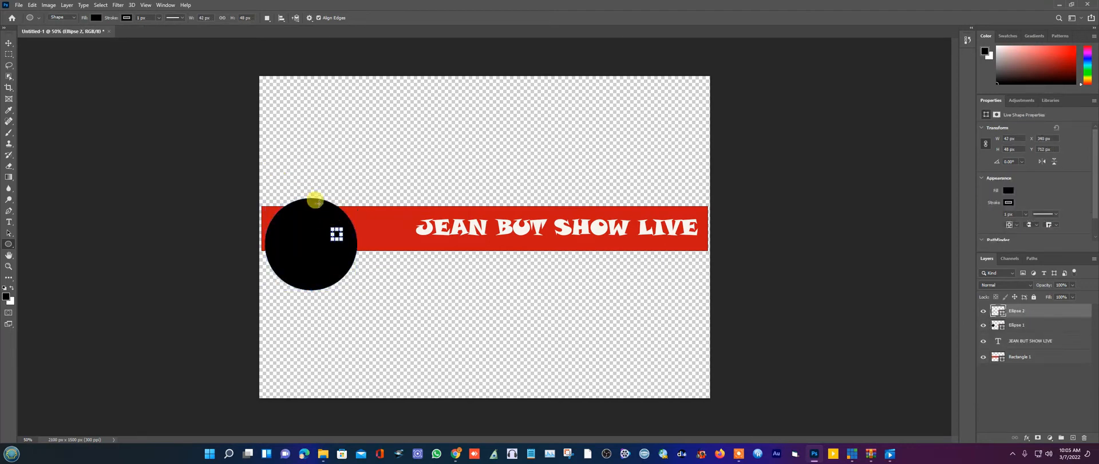
{"action": "left_click", "coordinate": [32, 5]}
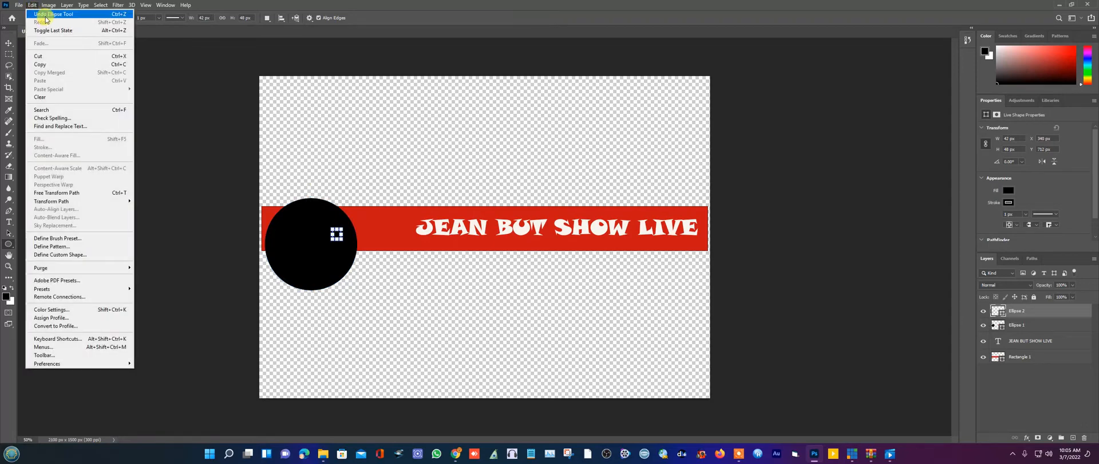
{"action": "left_click", "coordinate": [46, 16]}
- Create a 428×428 px circle above the bar and delete the extra wide ellipse
{"action": "left_click", "coordinate": [319, 113]}
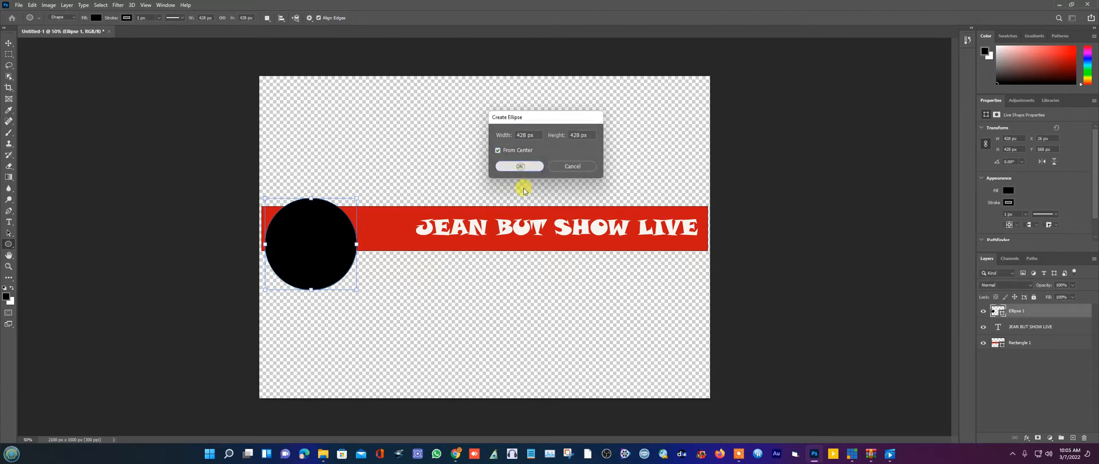
{"action": "left_click", "coordinate": [521, 167]}
{"action": "left_click_drag", "start_coordinate": [344, 96], "coordinate": [400, 122]}
{"action": "left_click", "coordinate": [16, 42]}
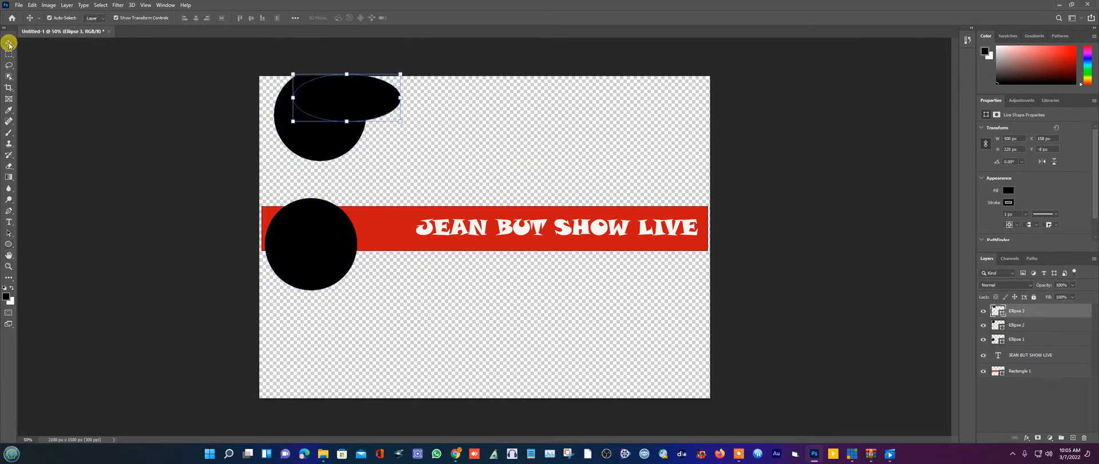
{"action": "left_click_drag", "start_coordinate": [341, 100], "coordinate": [400, 142]}
{"action": "key", "text": "Delete"}
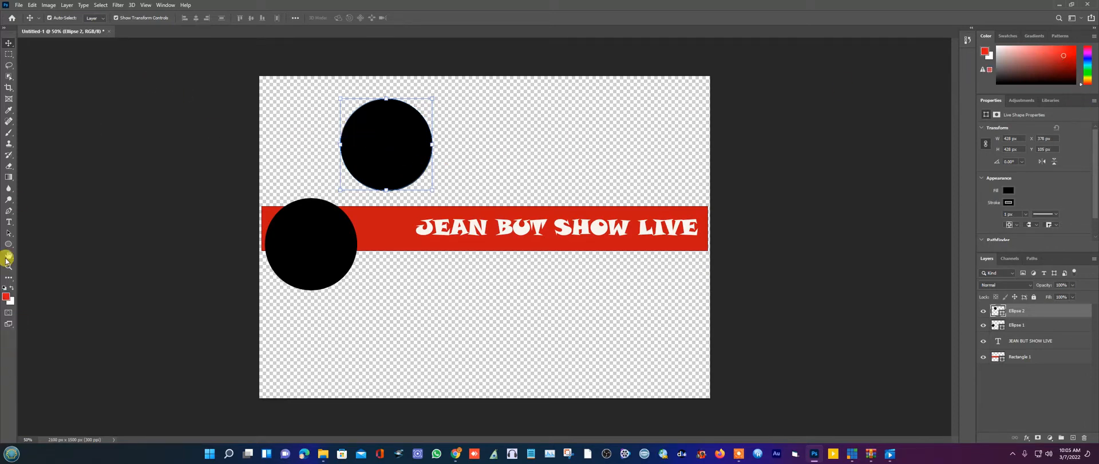
- Fill the upper circle (Ellipse 2) with orange
{"action": "left_click", "coordinate": [11, 246]}
{"action": "left_click", "coordinate": [95, 19]}
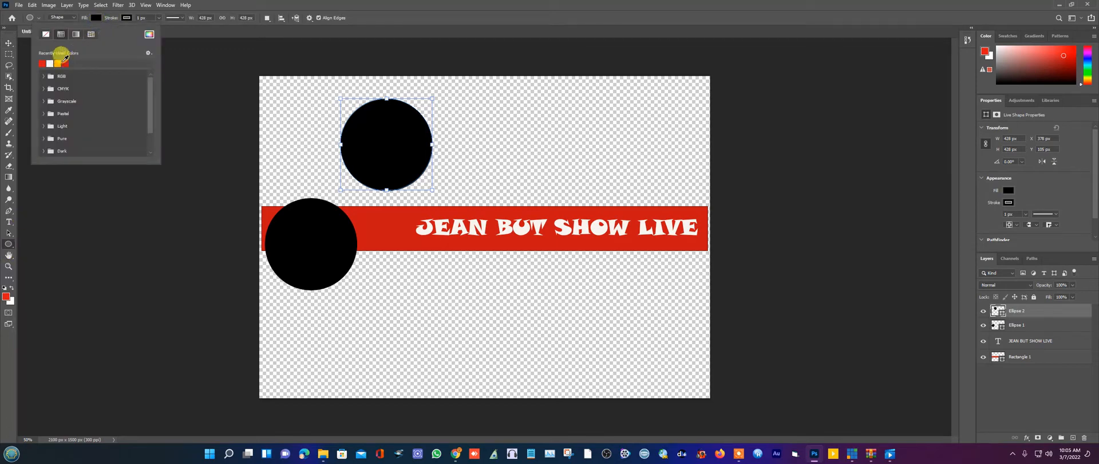
{"action": "left_click", "coordinate": [59, 63]}
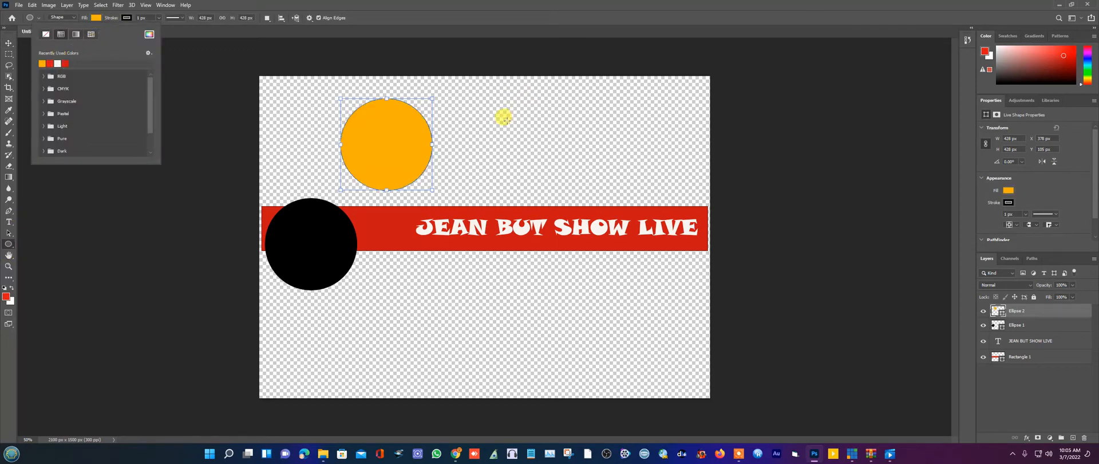
- Reposition the black circle and shrink the red bar (Rectangle 1) to about 94%
{"action": "left_click", "coordinate": [11, 45]}
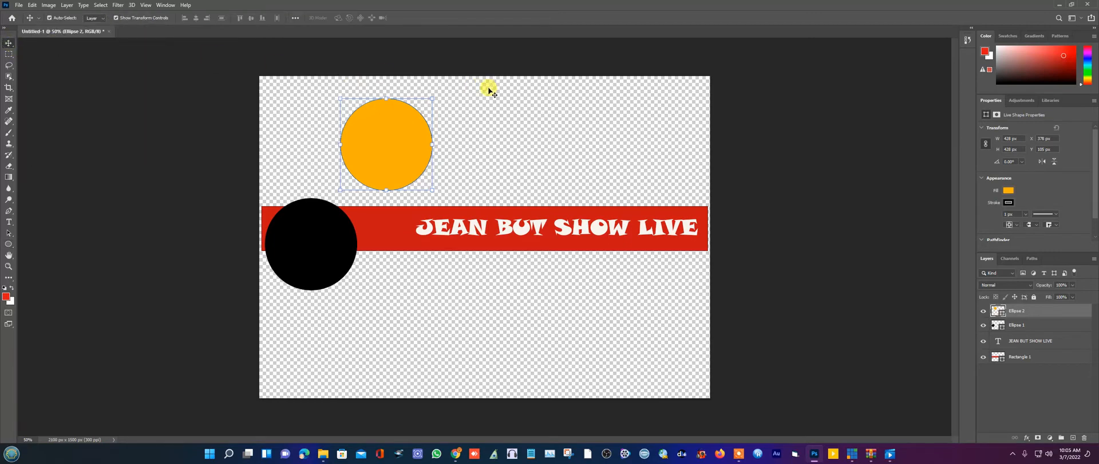
{"action": "left_click_drag", "start_coordinate": [319, 245], "coordinate": [318, 237]}
{"action": "left_click", "coordinate": [371, 226]}
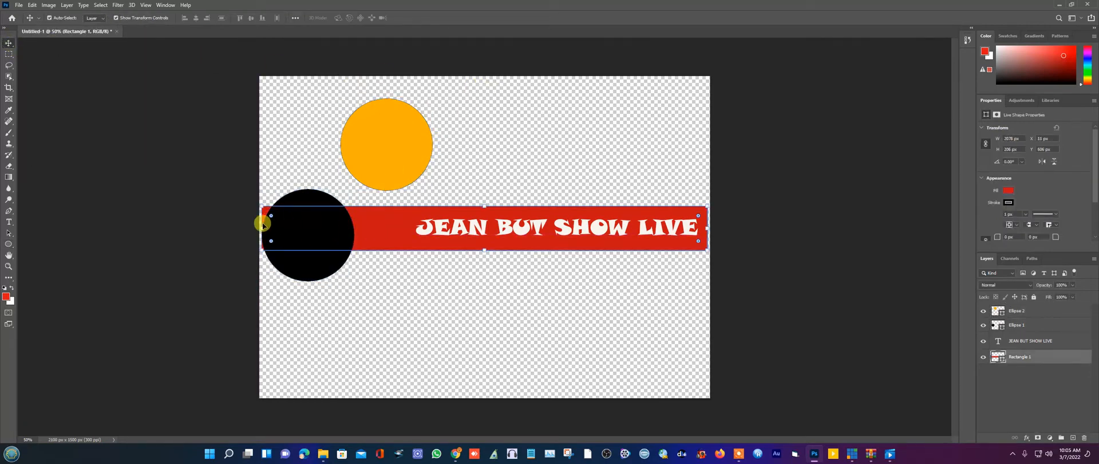
{"action": "left_click_drag", "start_coordinate": [260, 205], "coordinate": [304, 263]}
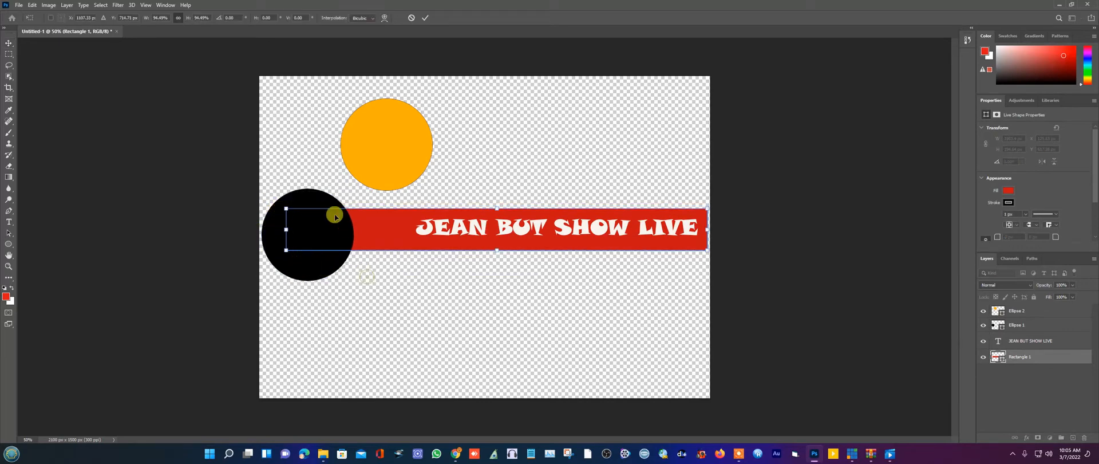
{"action": "left_click", "coordinate": [8, 44]}
{"action": "left_click", "coordinate": [382, 300]}
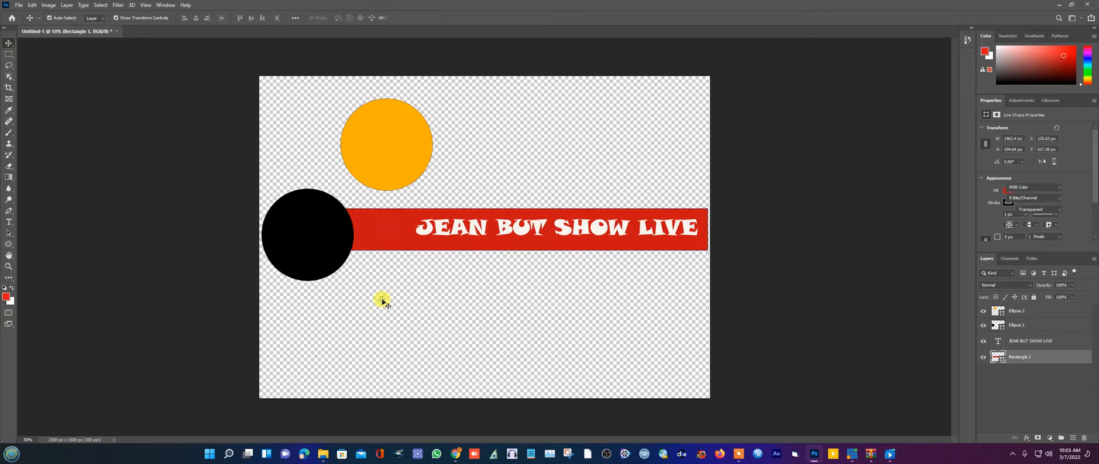
- Move the orange circle onto the black circle, scale it to 96% and centre it
{"action": "left_click_drag", "start_coordinate": [391, 134], "coordinate": [313, 225]}
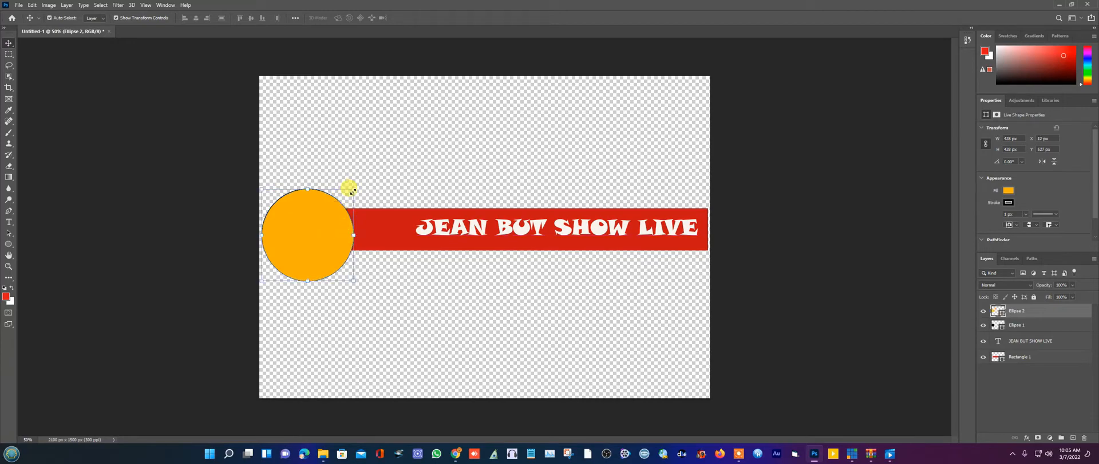
{"action": "left_click_drag", "start_coordinate": [352, 190], "coordinate": [349, 192]}
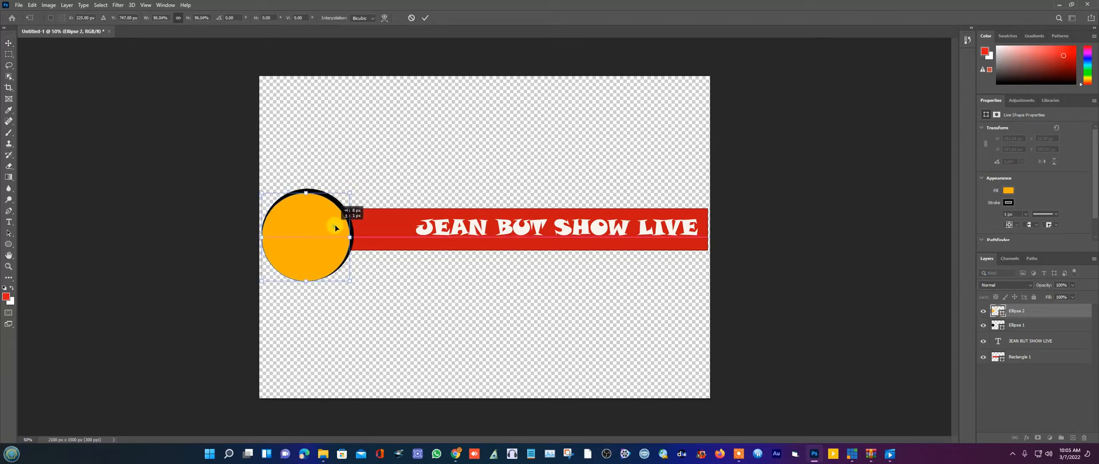
{"action": "left_click_drag", "start_coordinate": [335, 226], "coordinate": [336, 225]}
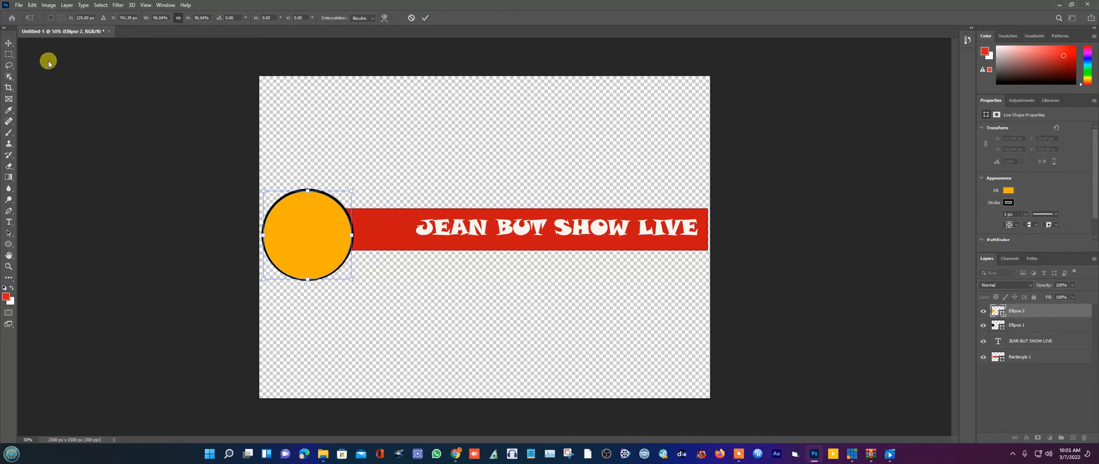
{"action": "left_click", "coordinate": [11, 46]}
- Move the red bar down a few pixels
{"action": "left_click", "coordinate": [339, 108]}
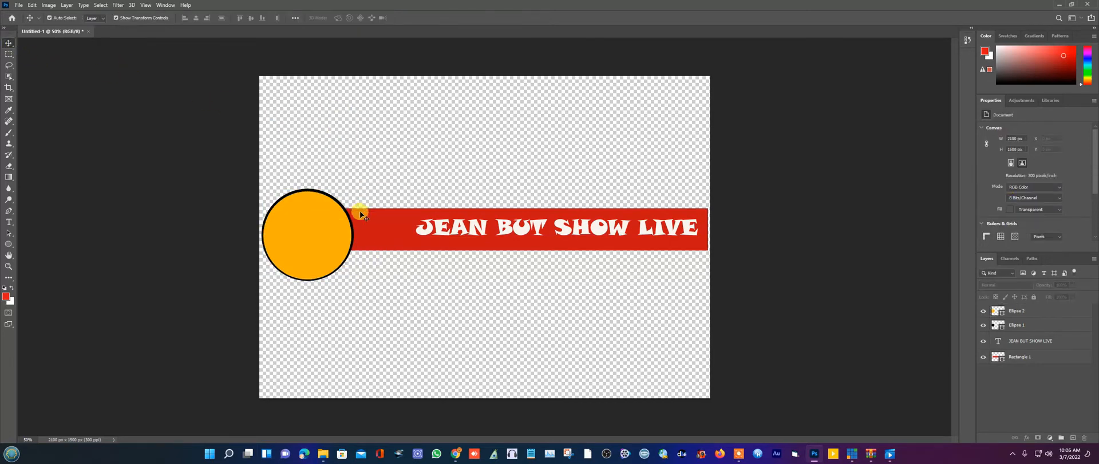
{"action": "left_click", "coordinate": [380, 228]}
{"action": "left_click_drag", "start_coordinate": [381, 228], "coordinate": [383, 232]}
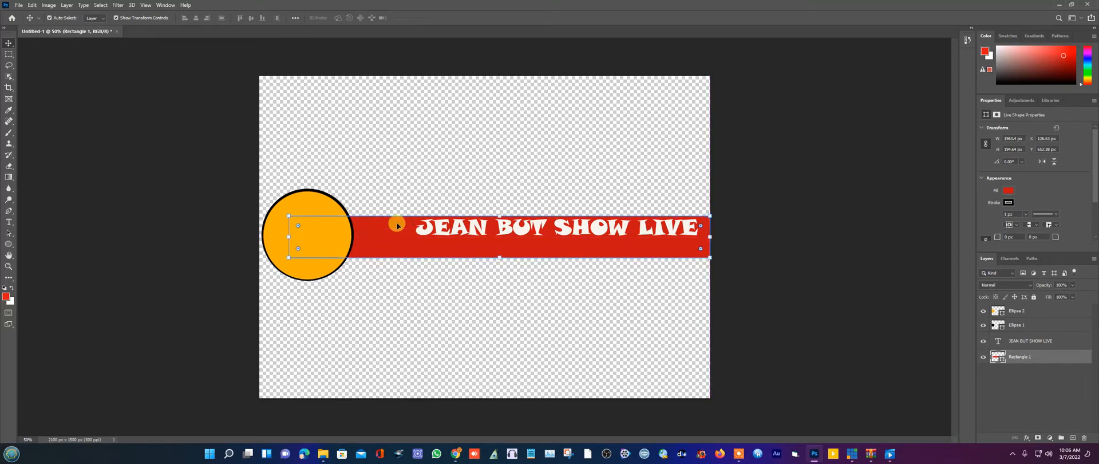
{"action": "left_click", "coordinate": [449, 158]}
- Move the JEAN BUT SHOW LIVE title down to centre it on the bar
{"action": "left_click_drag", "start_coordinate": [465, 229], "coordinate": [500, 237]}
{"action": "left_click", "coordinate": [526, 157]}
{"action": "left_click", "coordinate": [9, 44]}
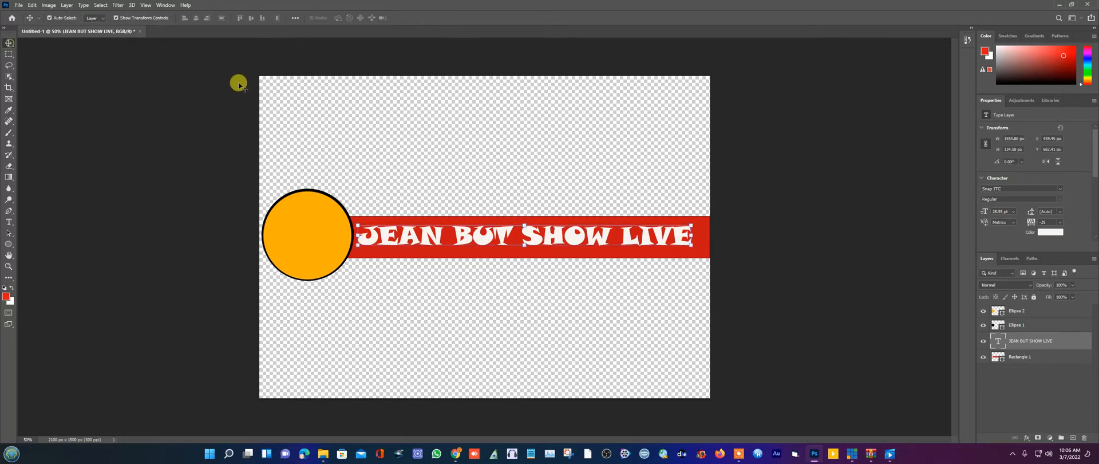
{"action": "left_click", "coordinate": [343, 120]}
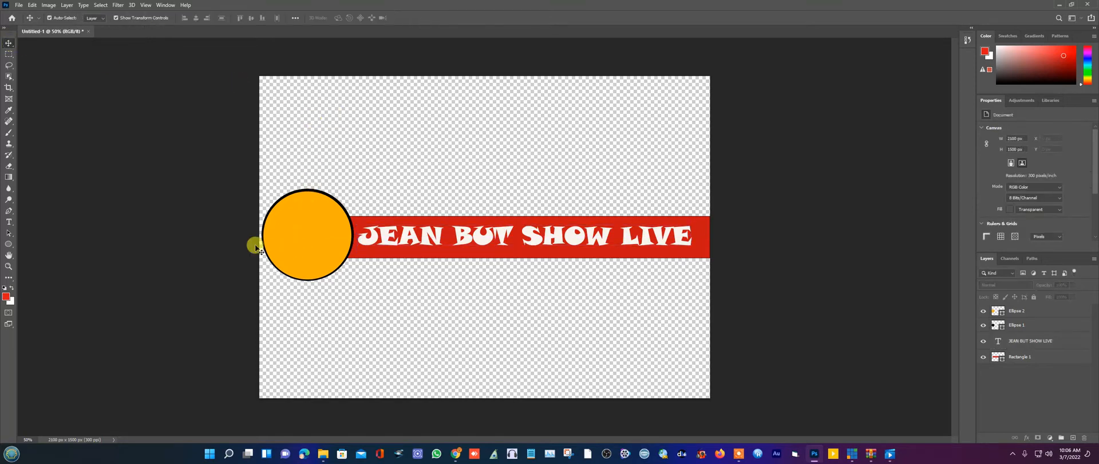
{"action": "left_click", "coordinate": [19, 4]}
- Open Copy of SOCCER CLUB FOOTBALL LOGO from drive B ON AIR (F:), dismissing the profile warning
{"action": "left_click", "coordinate": [46, 26]}
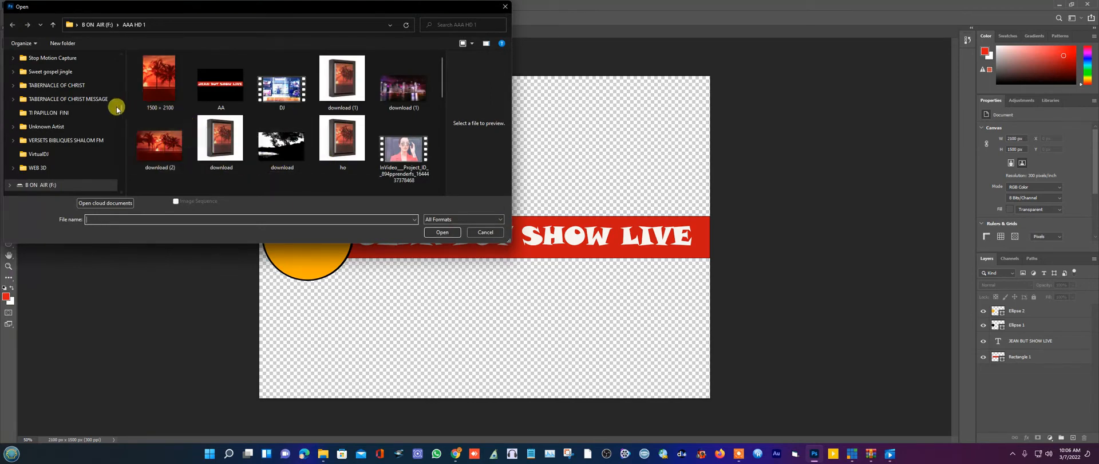
{"action": "left_click_drag", "start_coordinate": [122, 112], "coordinate": [124, 74]}
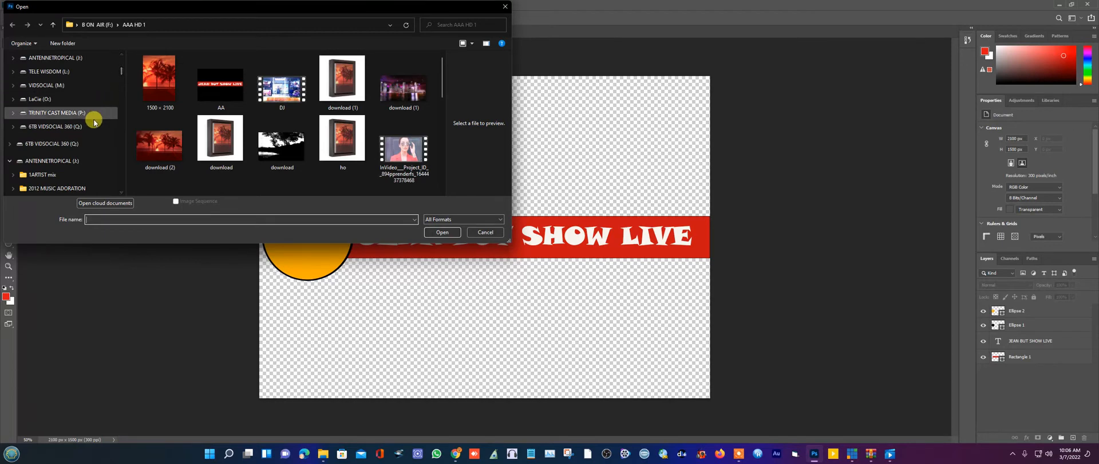
{"action": "scroll", "coordinate": [95, 123], "scroll_direction": "up", "scroll_amount": 2}
{"action": "scroll", "coordinate": [92, 123], "scroll_direction": "up", "scroll_amount": 2}
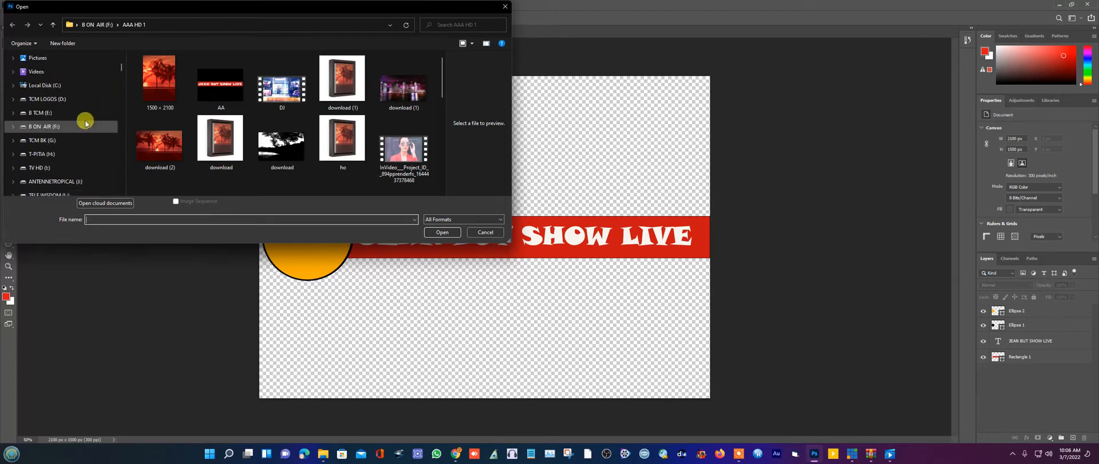
{"action": "left_click", "coordinate": [51, 126]}
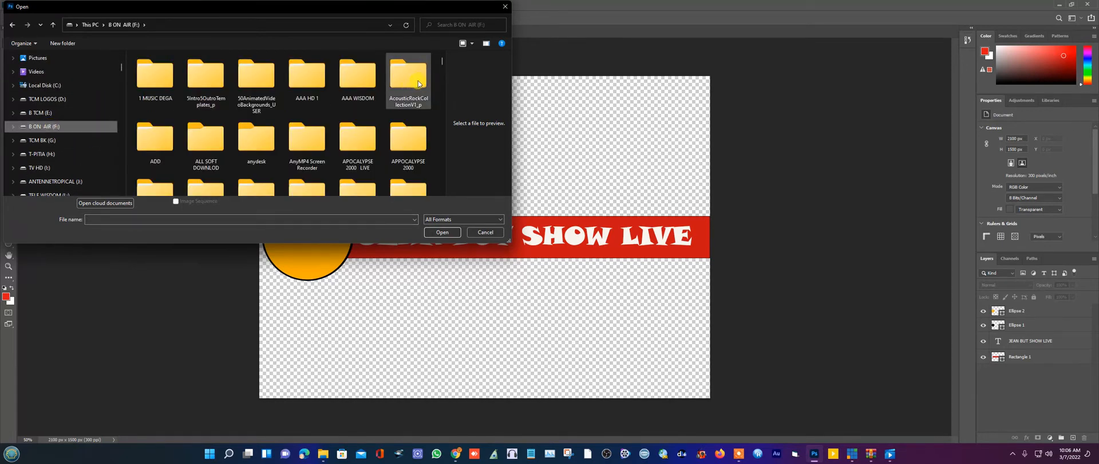
{"action": "left_click_drag", "start_coordinate": [441, 61], "coordinate": [445, 106]}
{"action": "double_click", "coordinate": [162, 154]}
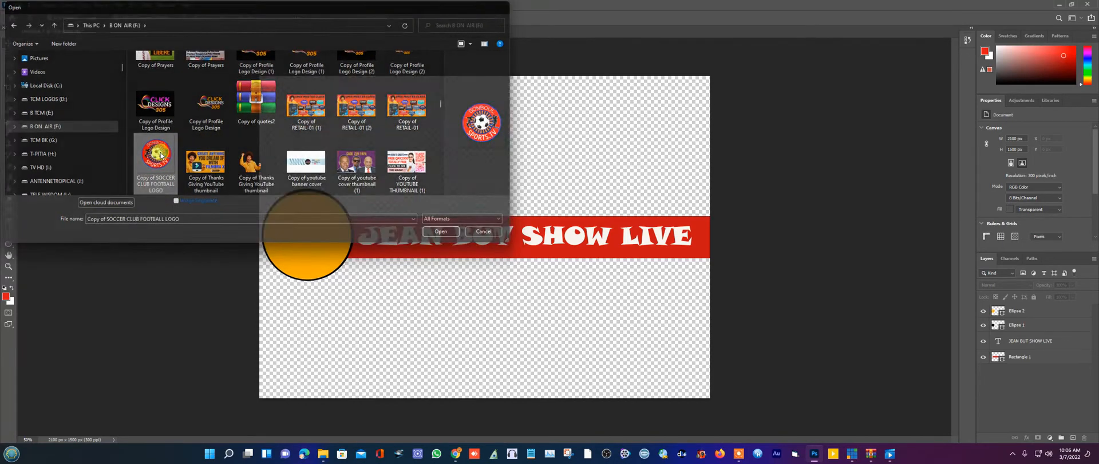
{"action": "left_click", "coordinate": [599, 204]}
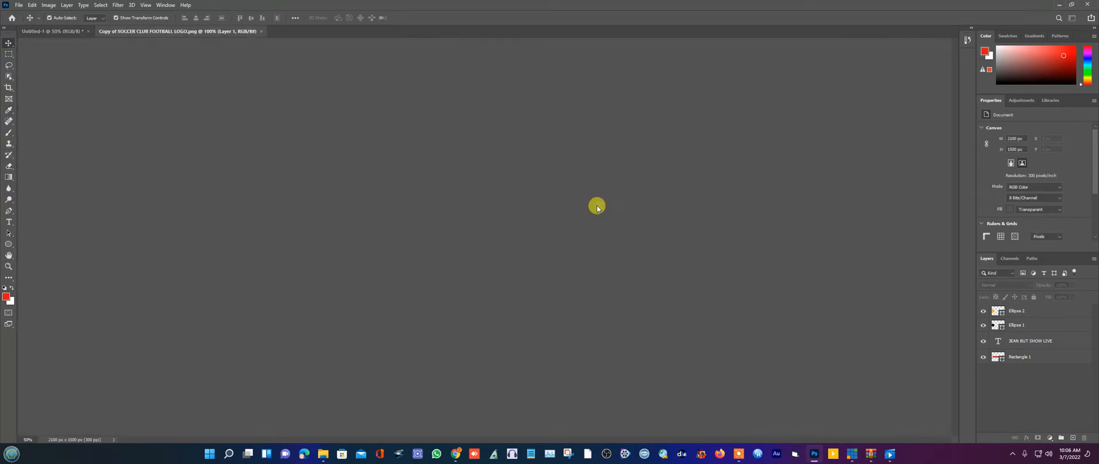
- Copy the soccer logo into the Untitled-1 banner and close the logo window
{"action": "left_click", "coordinate": [66, 32]}
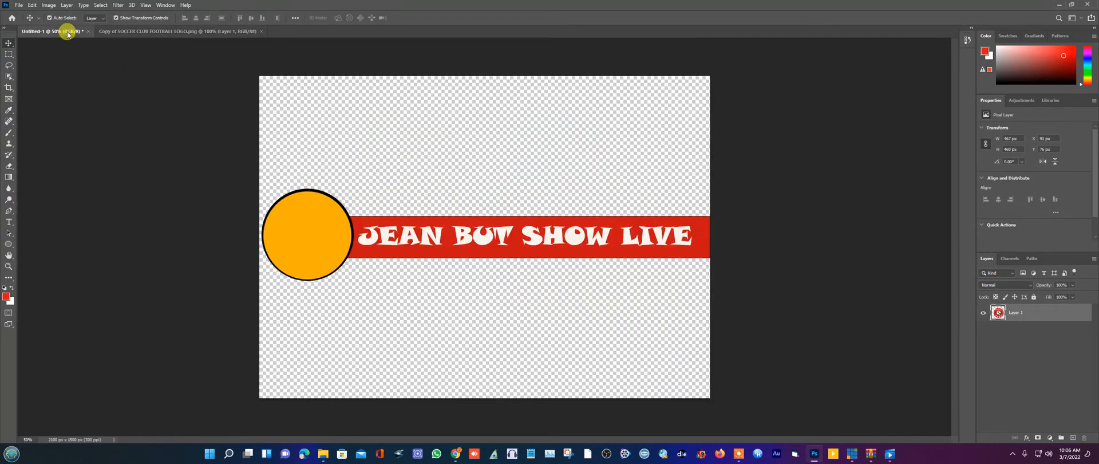
{"action": "left_click_drag", "start_coordinate": [114, 31], "coordinate": [275, 250]}
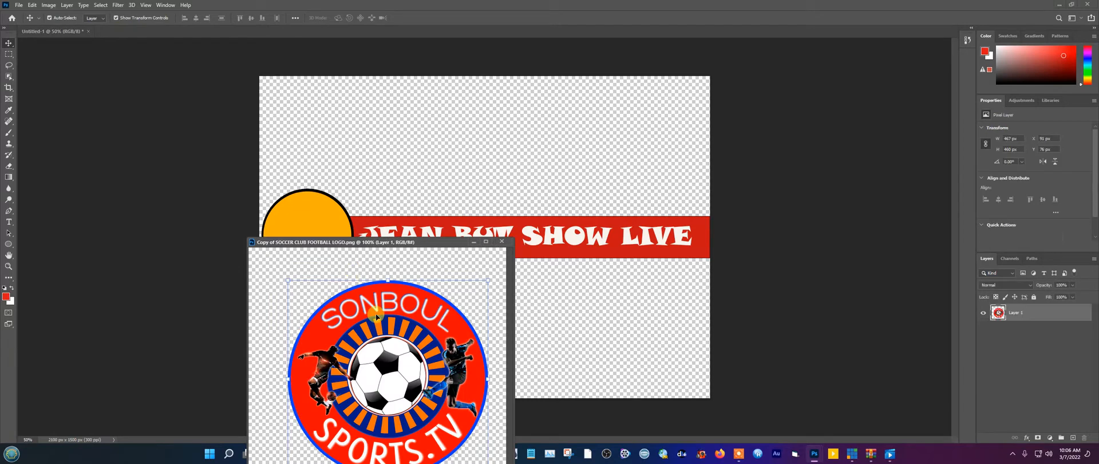
{"action": "left_click_drag", "start_coordinate": [350, 273], "coordinate": [298, 225]}
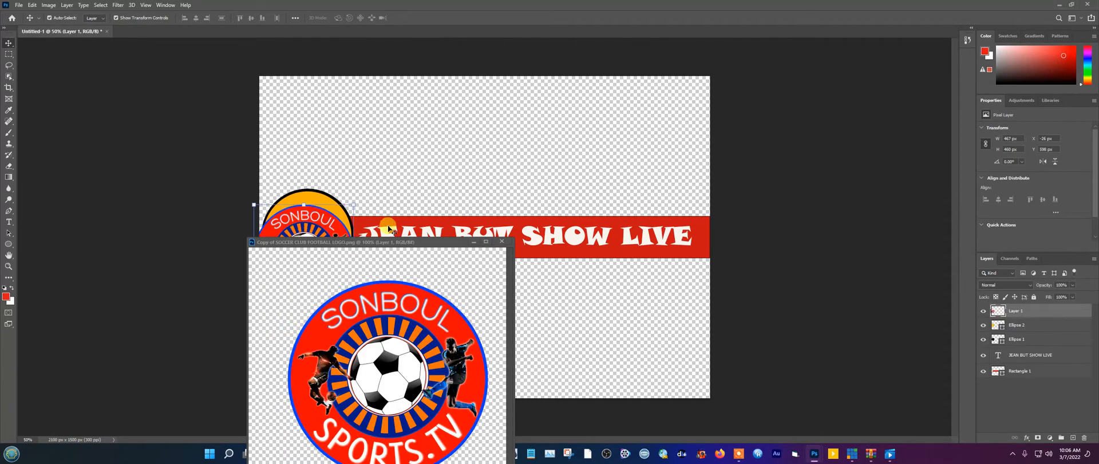
{"action": "left_click", "coordinate": [502, 242]}
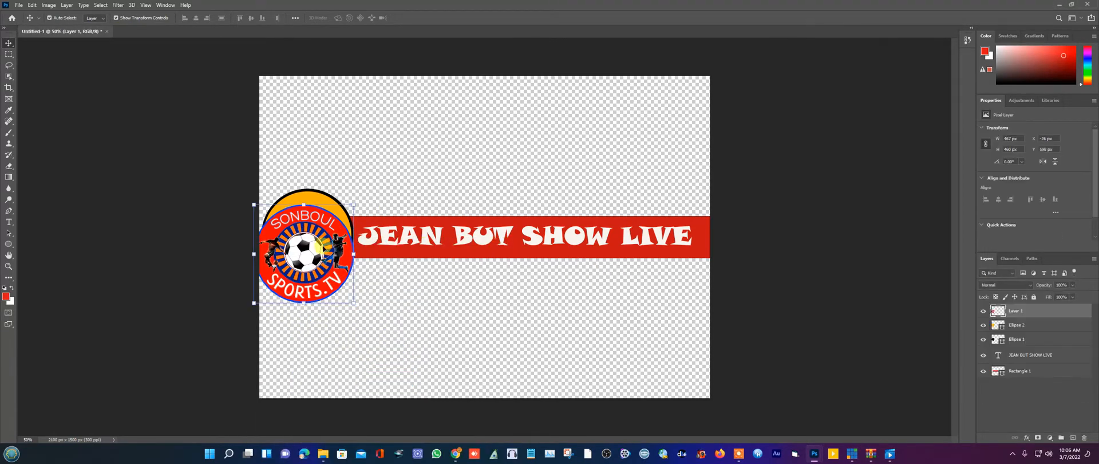
- Scale the logo to about 84% and align it over the orange circle
{"action": "left_click_drag", "start_coordinate": [309, 267], "coordinate": [319, 246]}
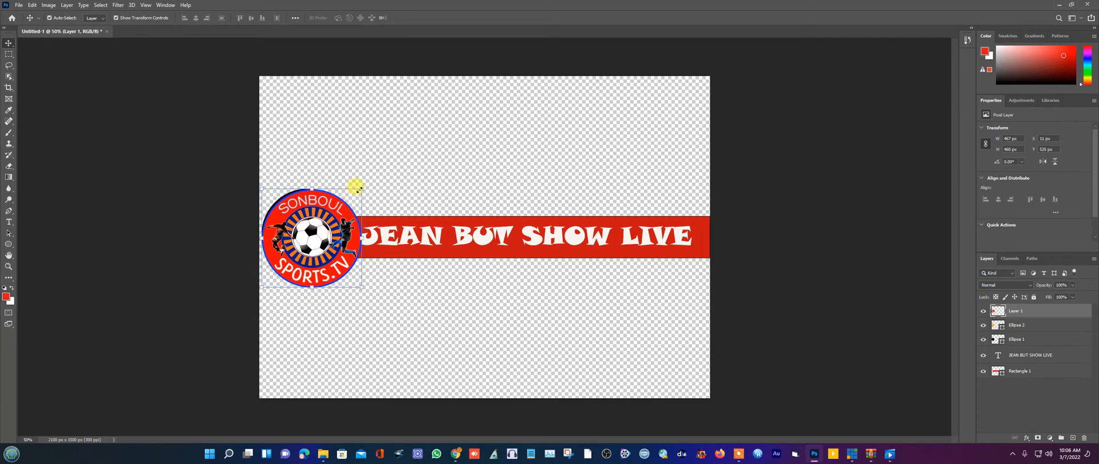
{"action": "left_click_drag", "start_coordinate": [356, 189], "coordinate": [351, 198]}
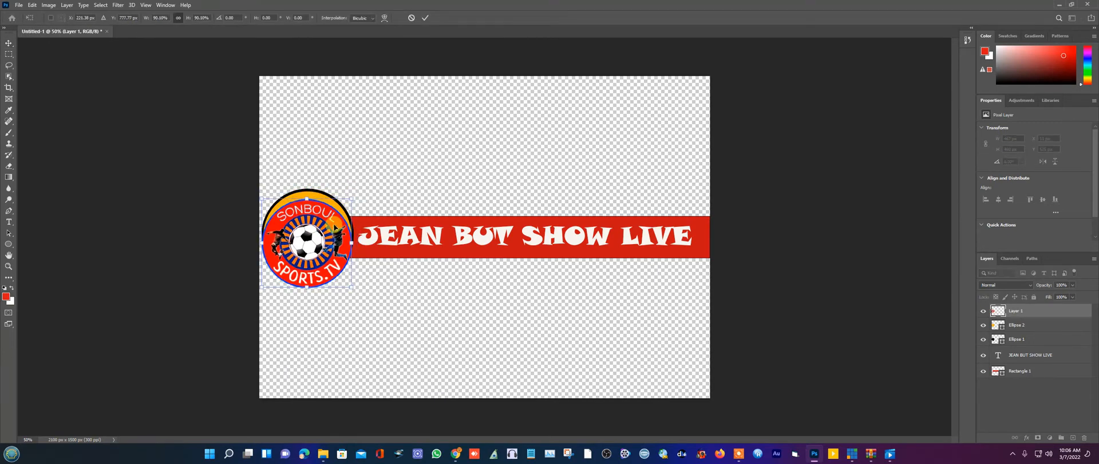
{"action": "left_click_drag", "start_coordinate": [334, 227], "coordinate": [333, 220]}
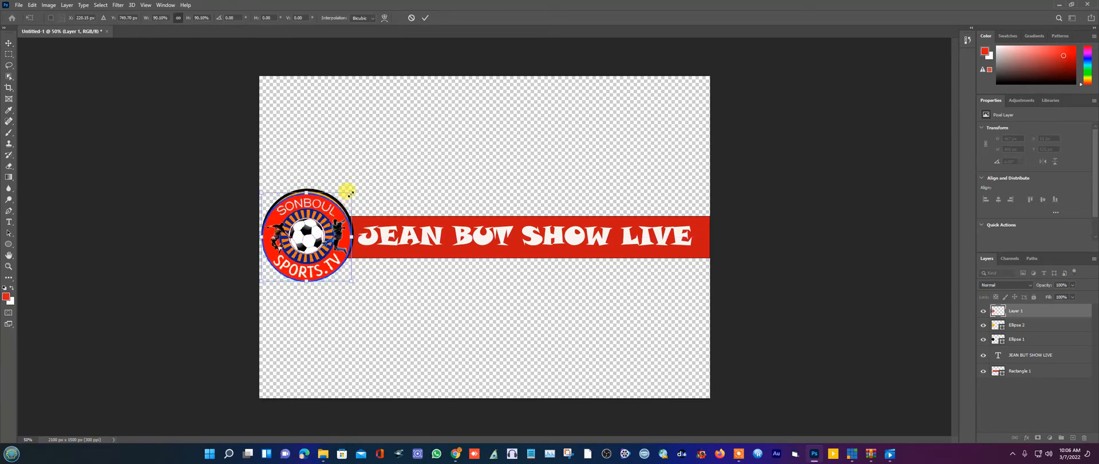
{"action": "left_click_drag", "start_coordinate": [350, 193], "coordinate": [345, 198]}
{"action": "left_click_drag", "start_coordinate": [331, 228], "coordinate": [337, 219]}
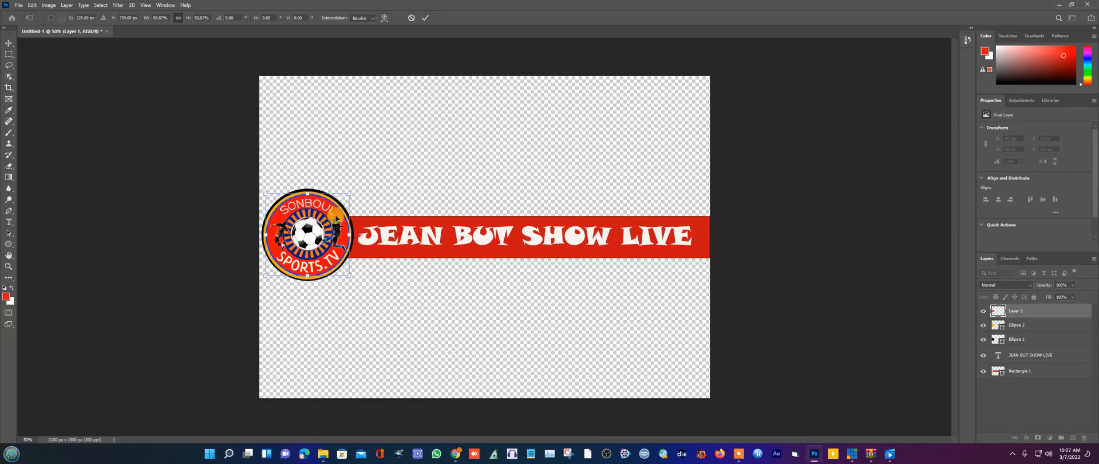
{"action": "left_click", "coordinate": [9, 43]}
{"action": "left_click", "coordinate": [317, 92]}
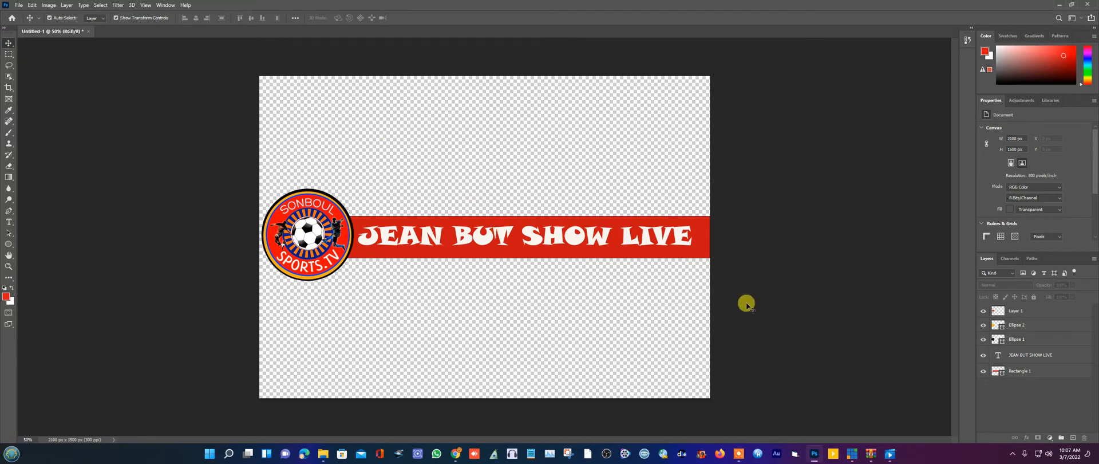
- Save the banner as Untitled-1 PNG in the AAA HD 1 folder, then minimize Photoshop
{"action": "left_click", "coordinate": [18, 5]}
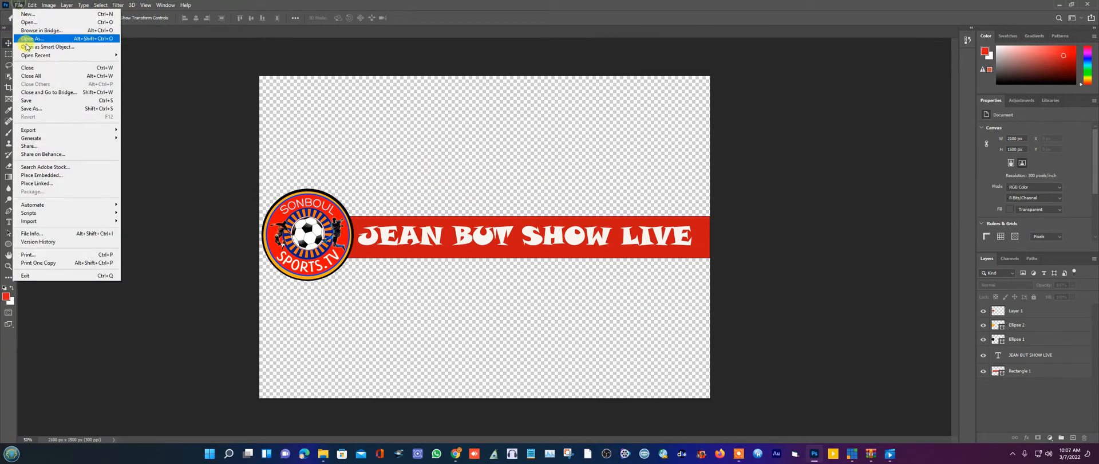
{"action": "left_click", "coordinate": [28, 101]}
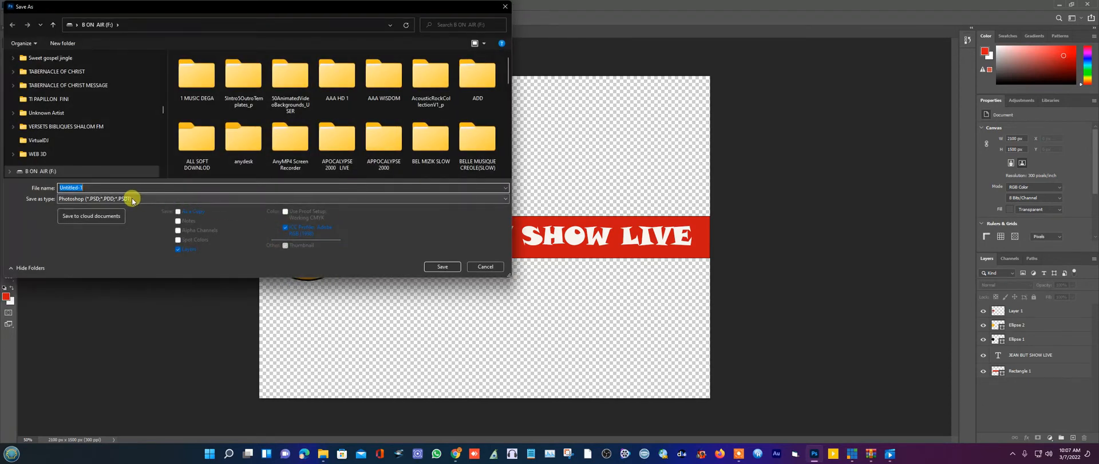
{"action": "left_click", "coordinate": [132, 199]}
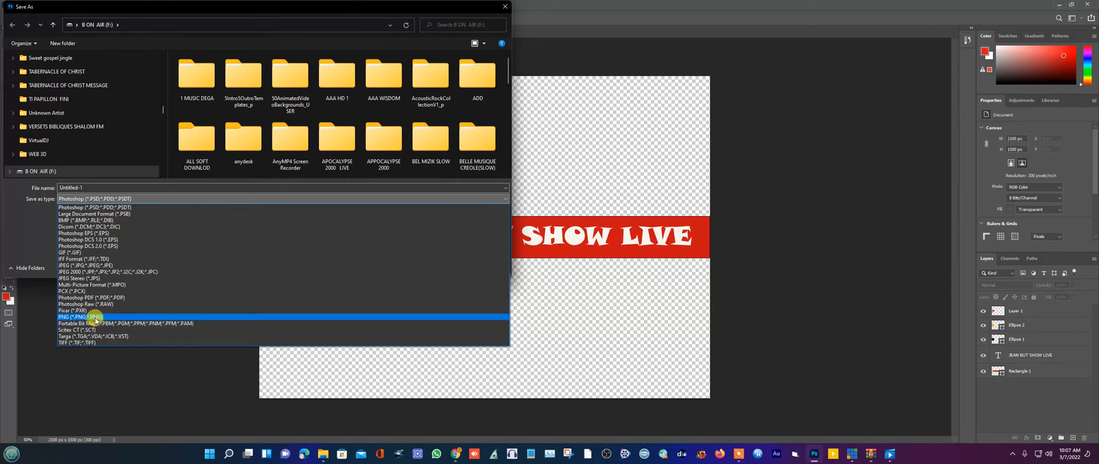
{"action": "left_click", "coordinate": [95, 318]}
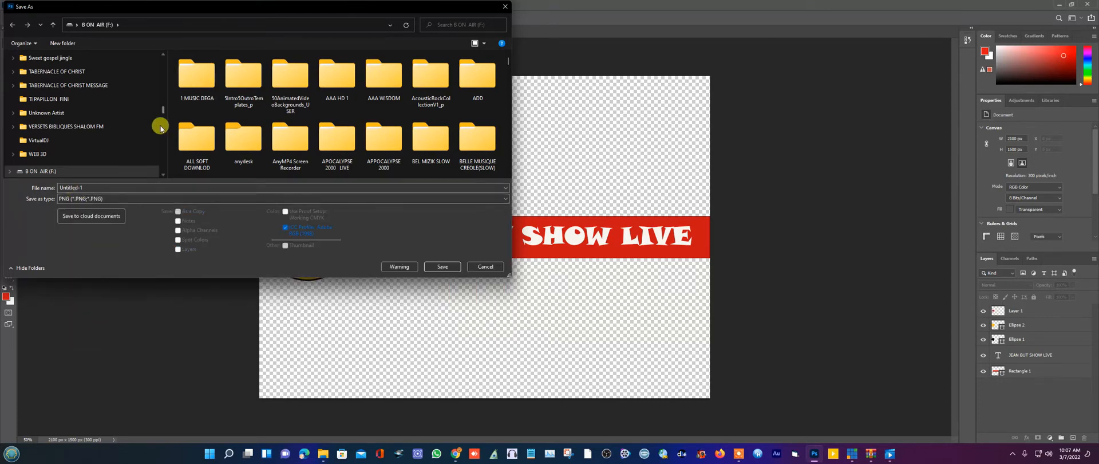
{"action": "double_click", "coordinate": [338, 78]}
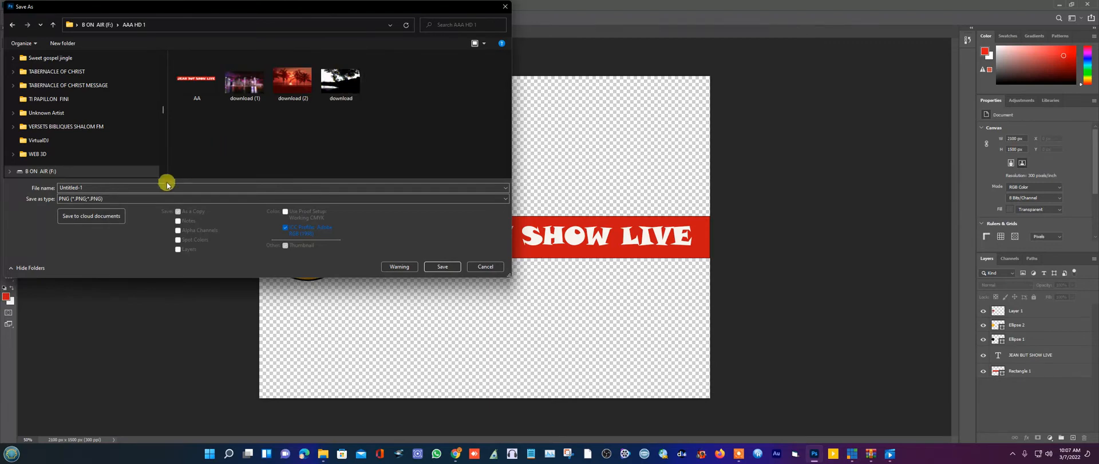
{"action": "left_click", "coordinate": [449, 265]}
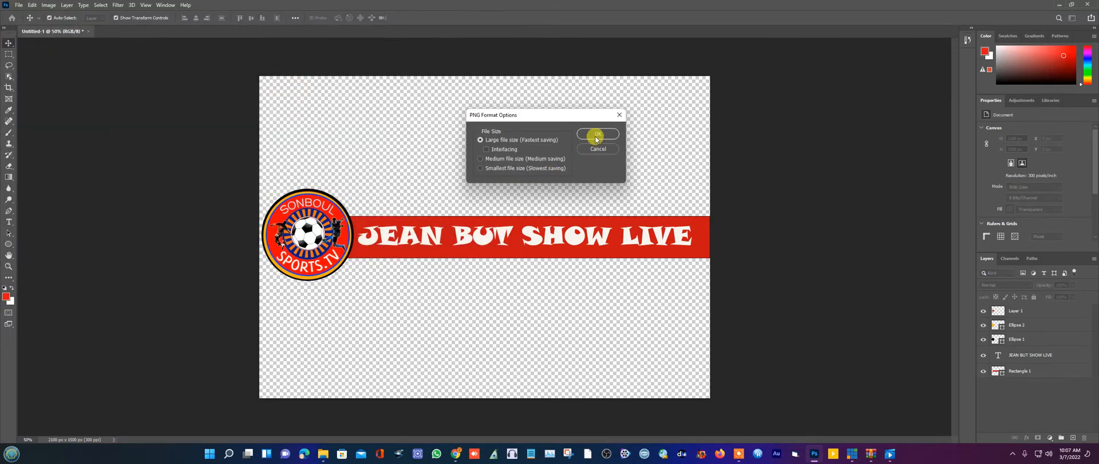
{"action": "left_click", "coordinate": [596, 135]}
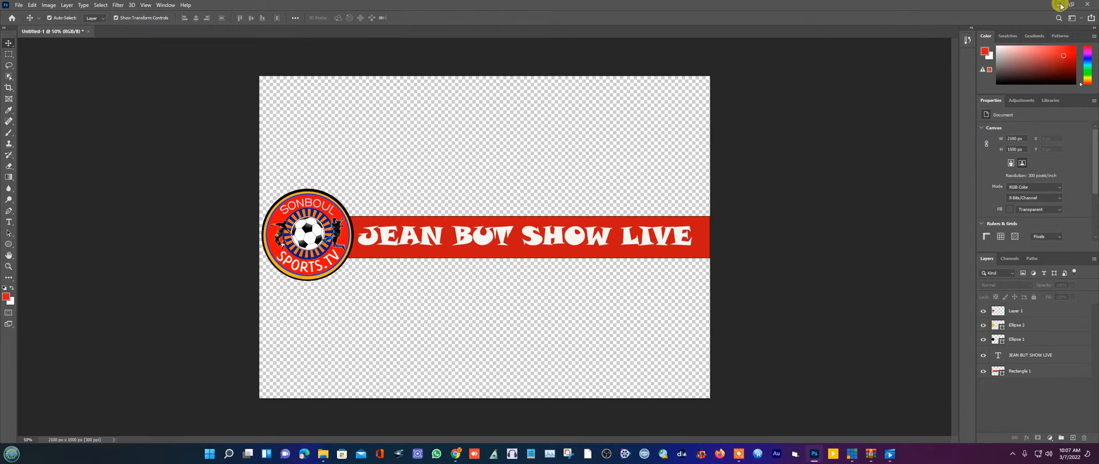
{"action": "left_click", "coordinate": [1060, 5]}
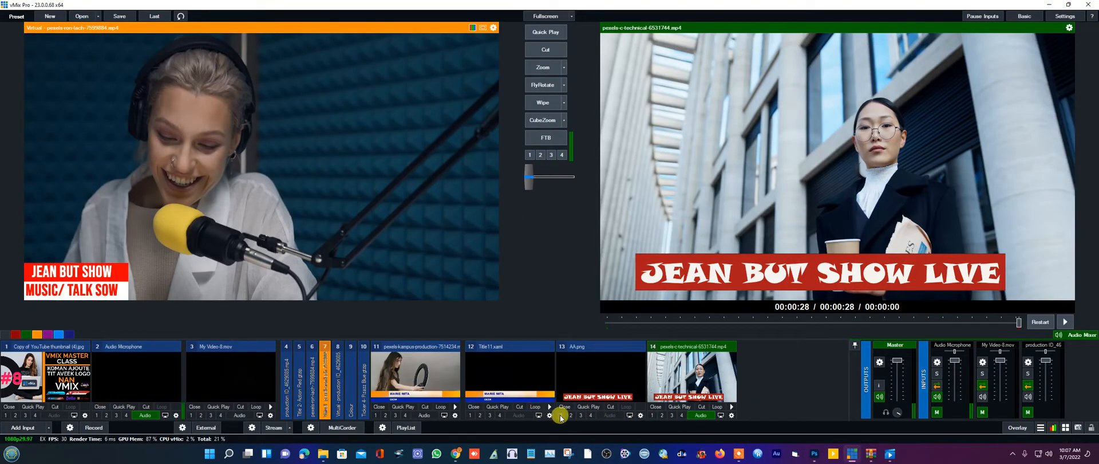
- Add AAA HD 1\Untitled-1.png as image input 15, preview it and open its settings
{"action": "left_click", "coordinate": [8, 427]}
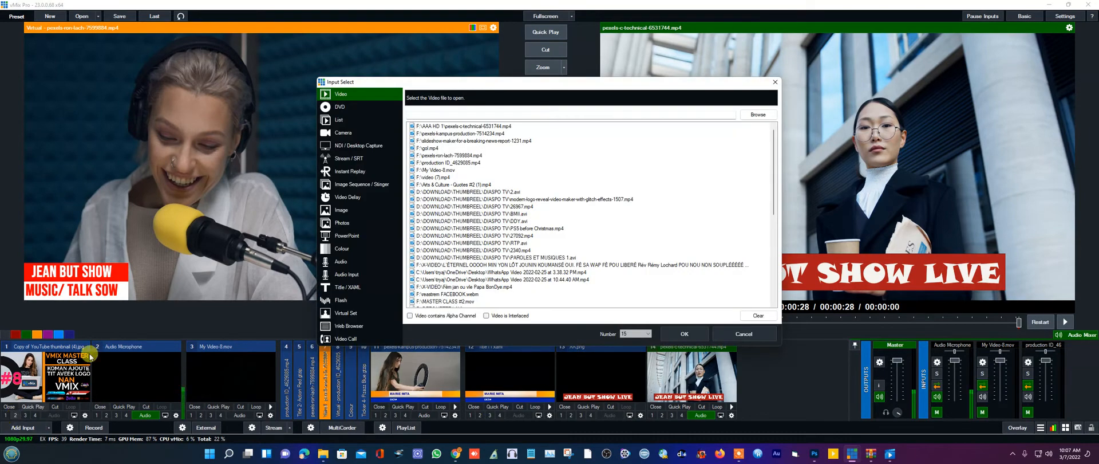
{"action": "left_click", "coordinate": [338, 211]}
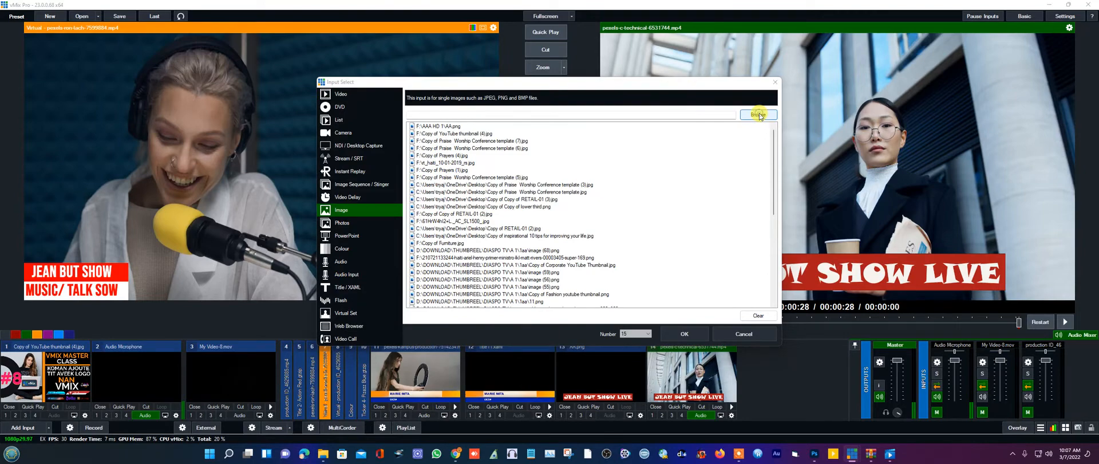
{"action": "left_click", "coordinate": [759, 115]}
{"action": "left_click", "coordinate": [671, 218]}
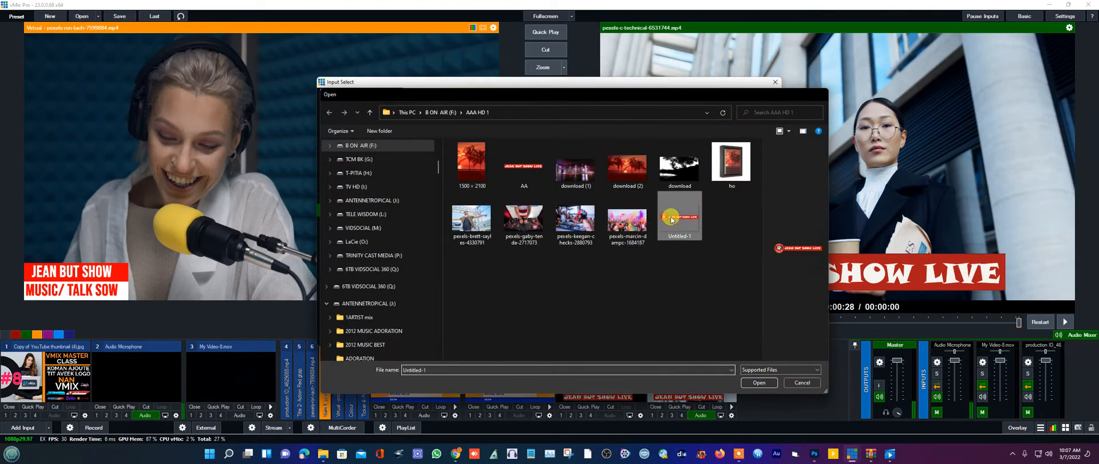
{"action": "double_click", "coordinate": [671, 219]}
{"action": "left_click", "coordinate": [684, 333]}
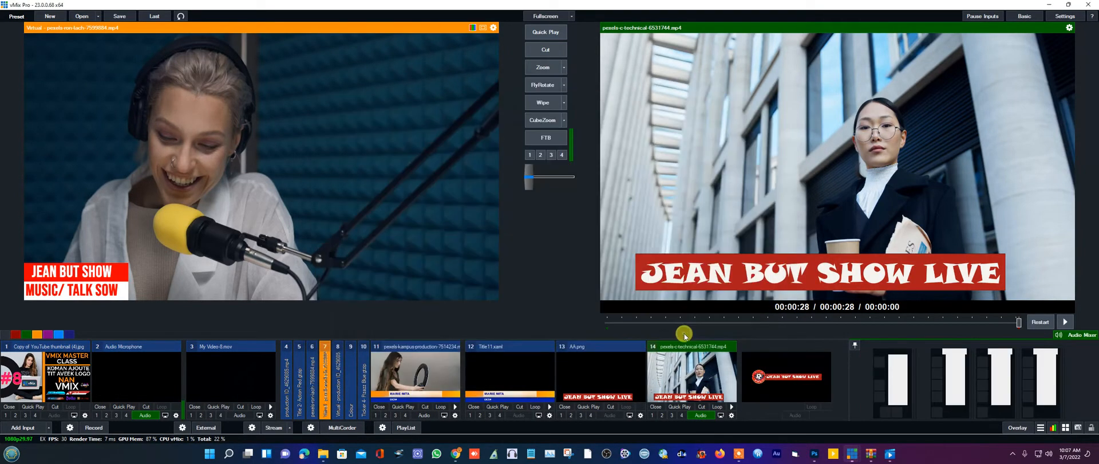
{"action": "left_click", "coordinate": [766, 378]}
{"action": "right_click", "coordinate": [766, 378]}
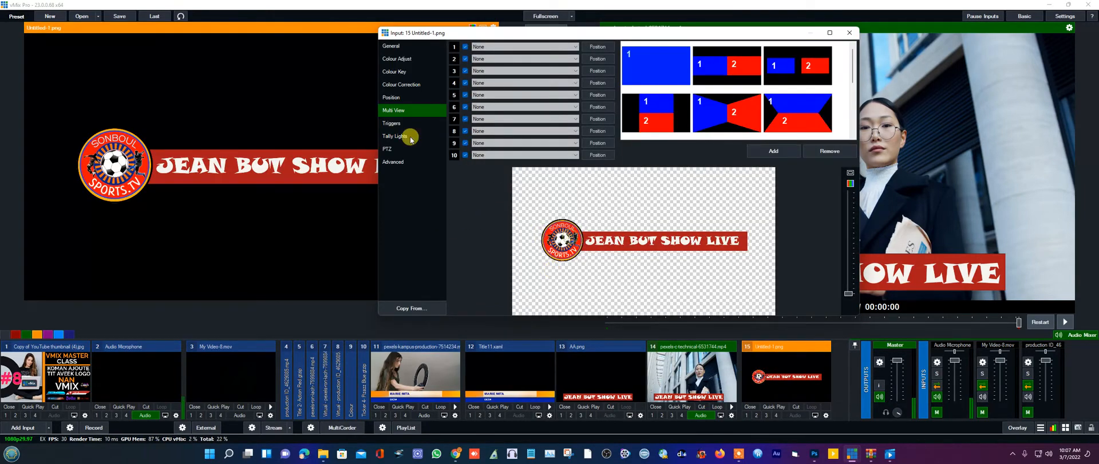
- Pan the banner to the frame's lower left (Pan X about -0.177, Pan Y -0.695)
{"action": "left_click", "coordinate": [386, 96]}
{"action": "left_click_drag", "start_coordinate": [595, 250], "coordinate": [574, 297]}
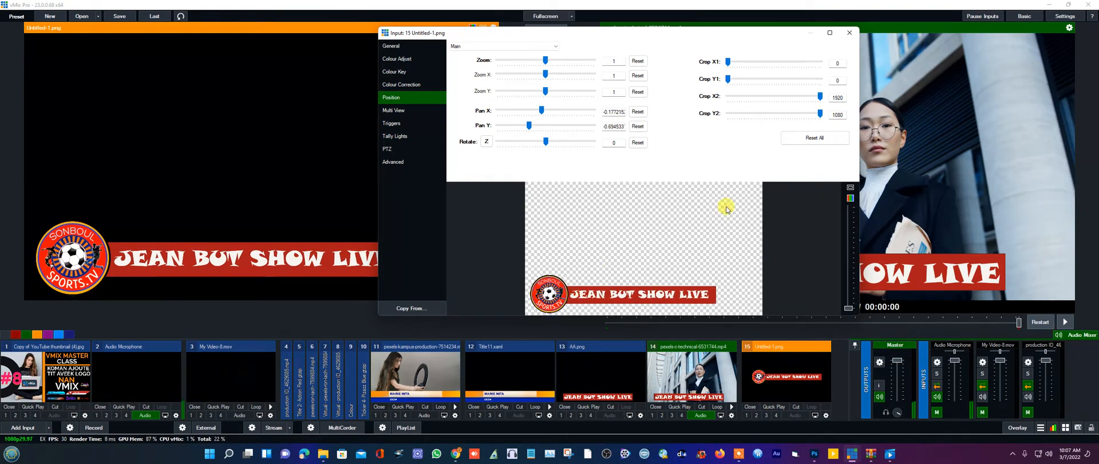
{"action": "left_click", "coordinate": [853, 33]}
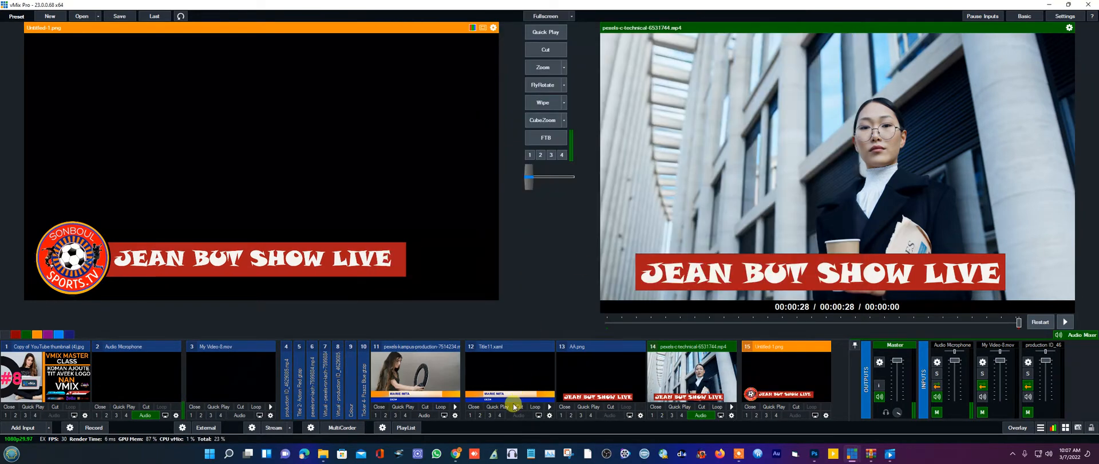
- In input 14's Multi View, replace layer 1's 13 AA.png with 15 Untitled-1.png
{"action": "left_click", "coordinate": [732, 415]}
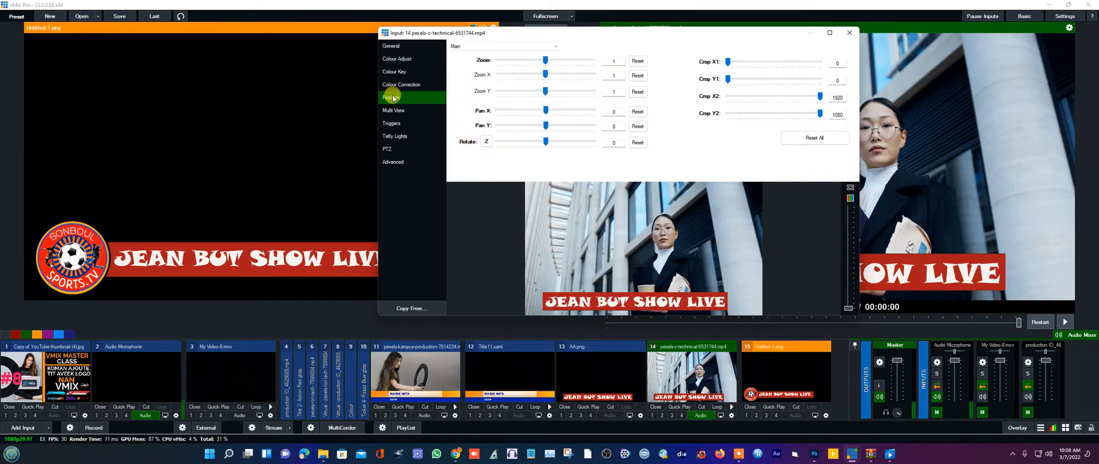
{"action": "left_click", "coordinate": [396, 110]}
{"action": "left_click", "coordinate": [523, 48]}
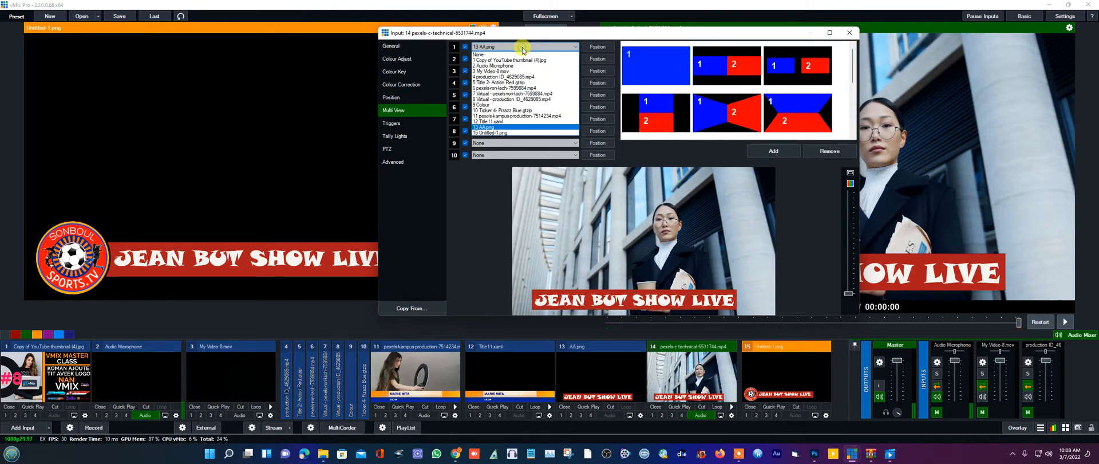
{"action": "left_click", "coordinate": [520, 54]}
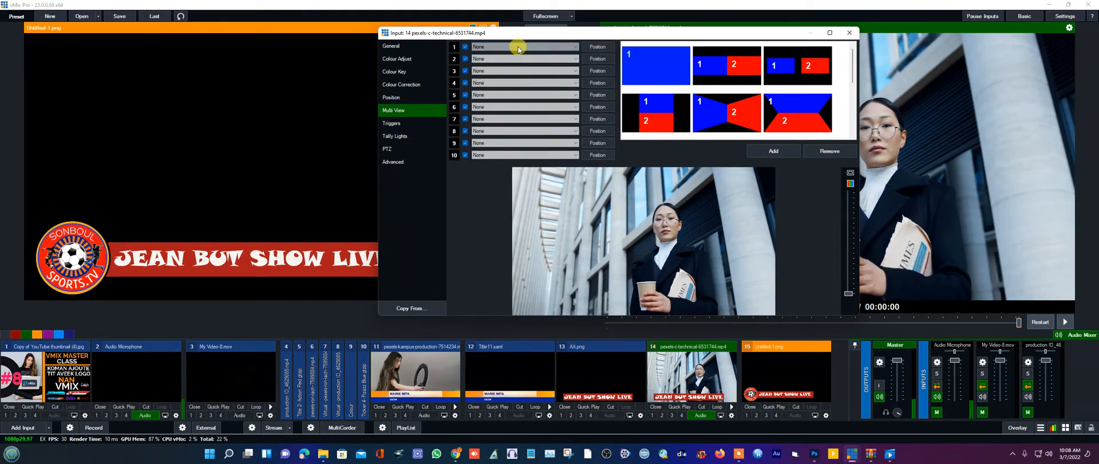
{"action": "left_click", "coordinate": [518, 48]}
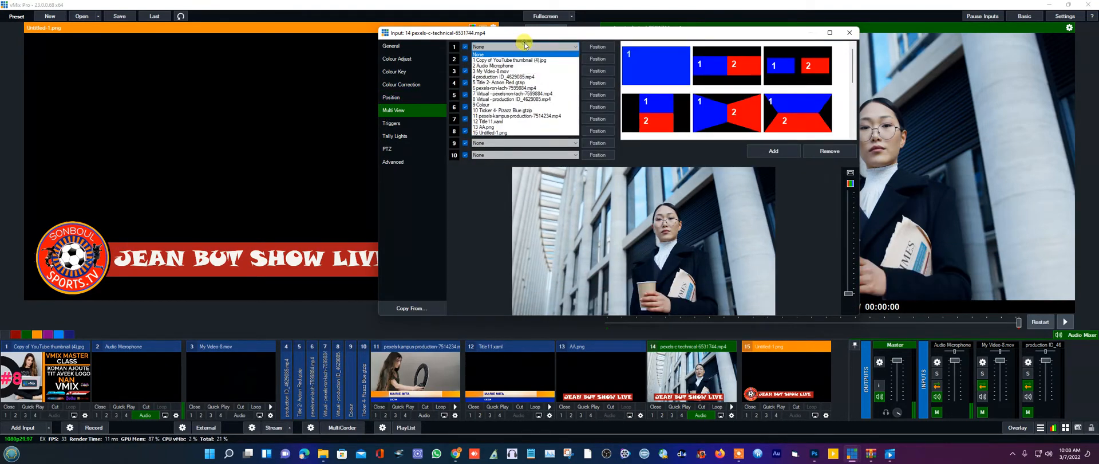
{"action": "left_click", "coordinate": [497, 133]}
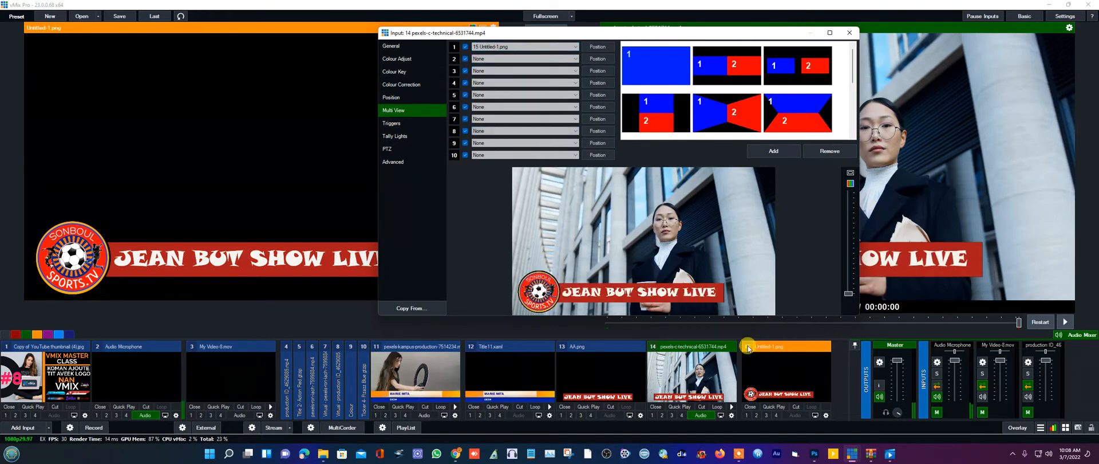
{"action": "left_click", "coordinate": [847, 34]}
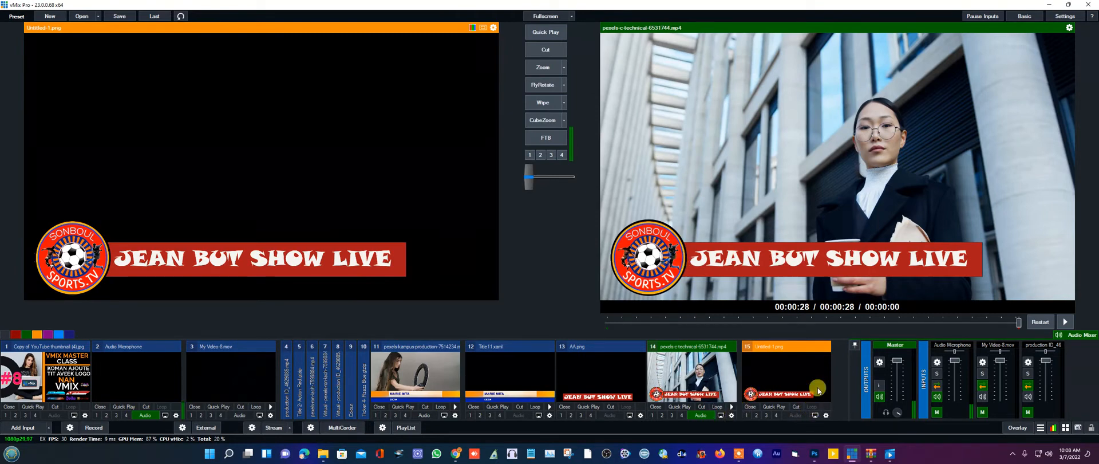
- Cue ring-light input 11, swap it to output and back, then return to Photoshop
{"action": "left_click", "coordinate": [415, 365]}
{"action": "left_click", "coordinate": [535, 67]}
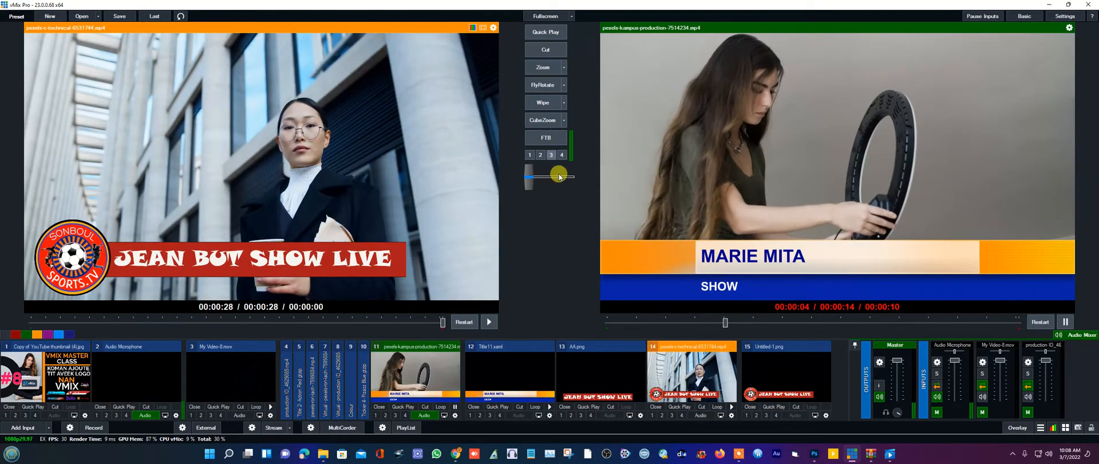
{"action": "left_click", "coordinate": [543, 68]}
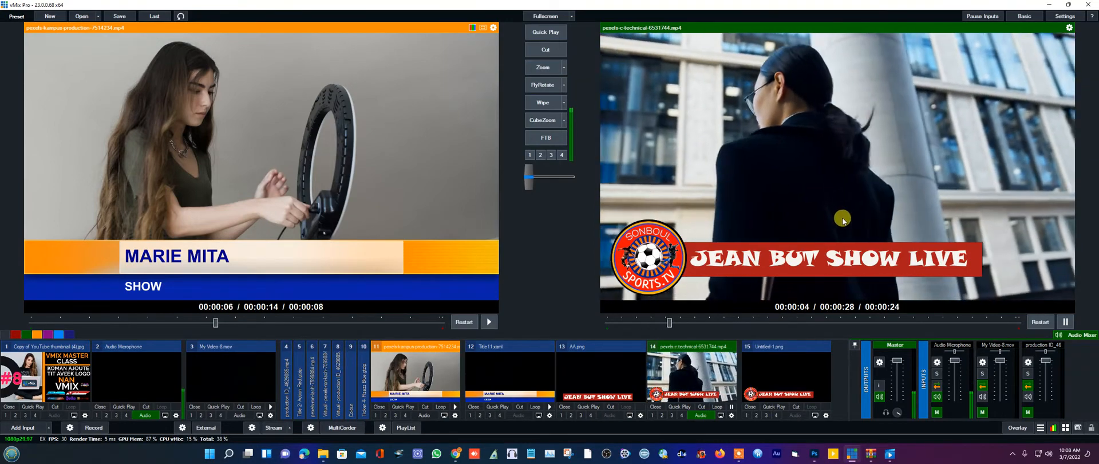
{"action": "left_click", "coordinate": [814, 453]}
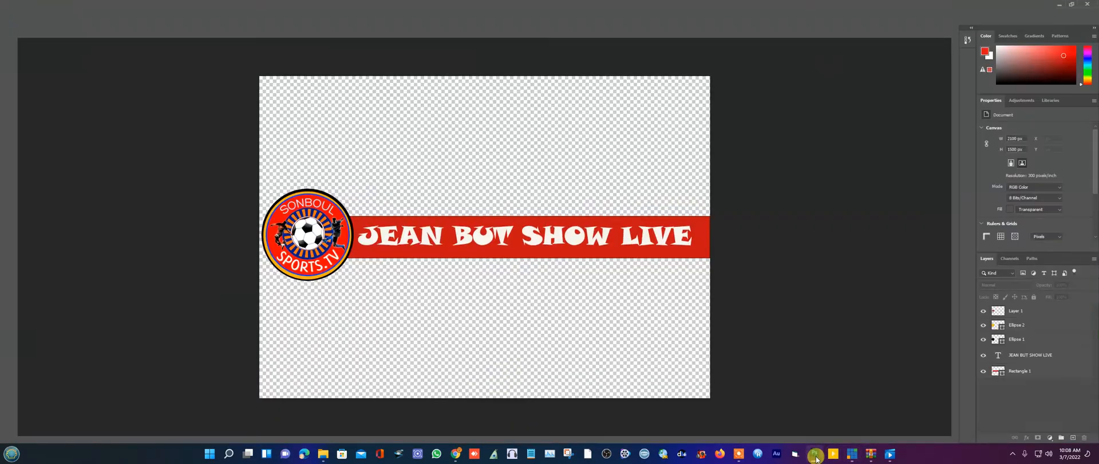
- Minimize Photoshop, leaving the SONBOUL SPORTS.TV banner, to return to vMix
{"action": "left_click", "coordinate": [1058, 4]}
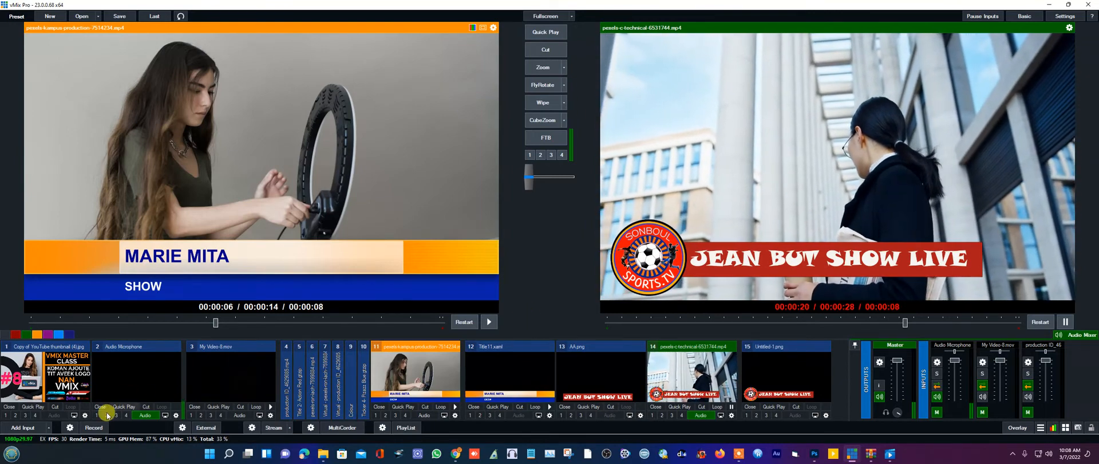
- Add the Title 8 - Cricket title template as a new input
{"action": "left_click", "coordinate": [23, 427]}
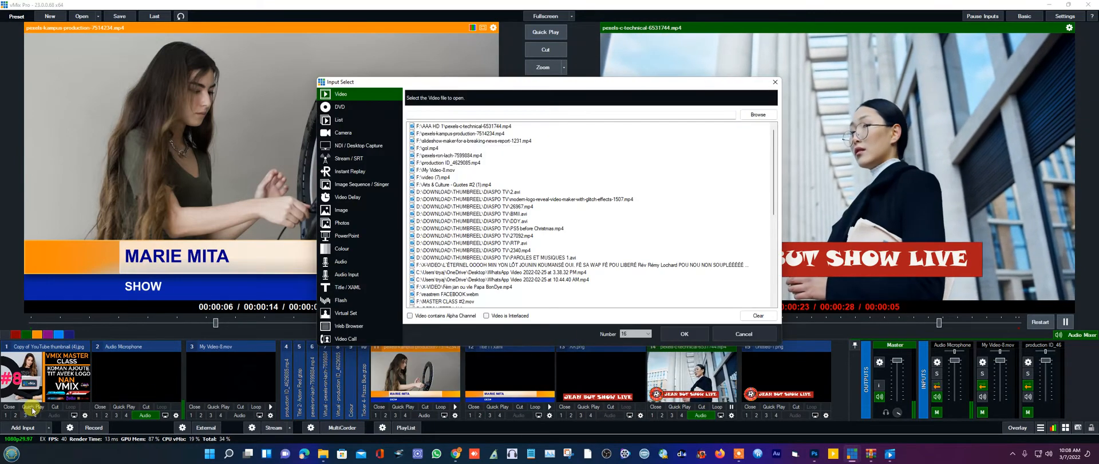
{"action": "left_click", "coordinate": [345, 288]}
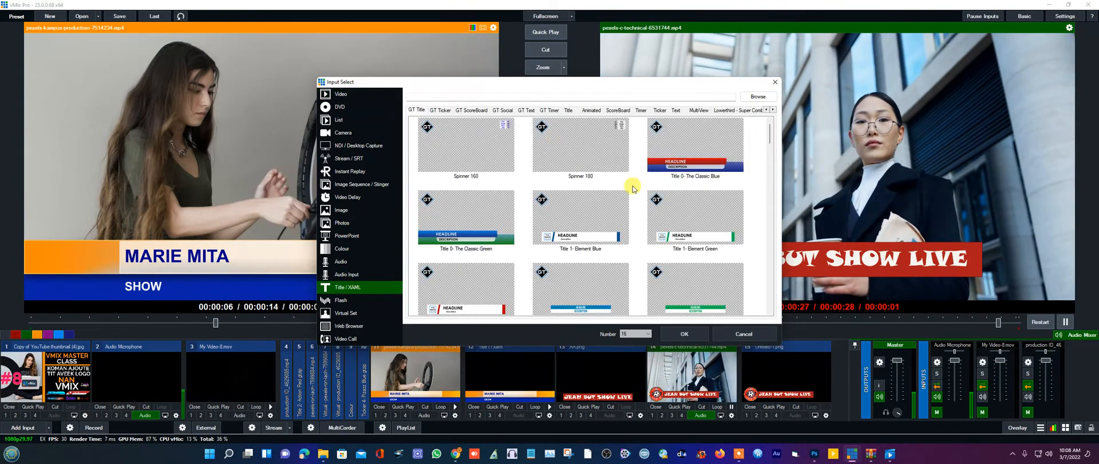
{"action": "scroll", "coordinate": [647, 206], "scroll_direction": "down", "scroll_amount": 3}
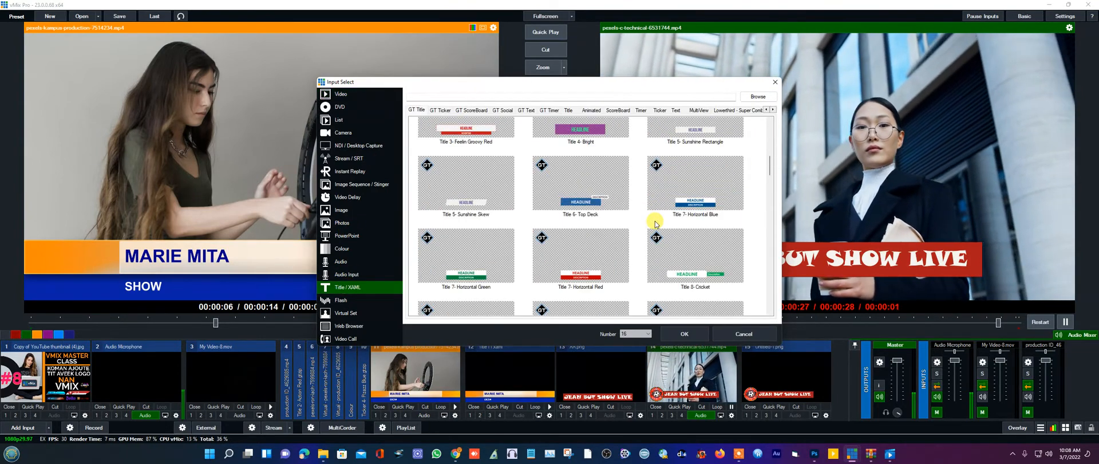
{"action": "double_click", "coordinate": [697, 276]}
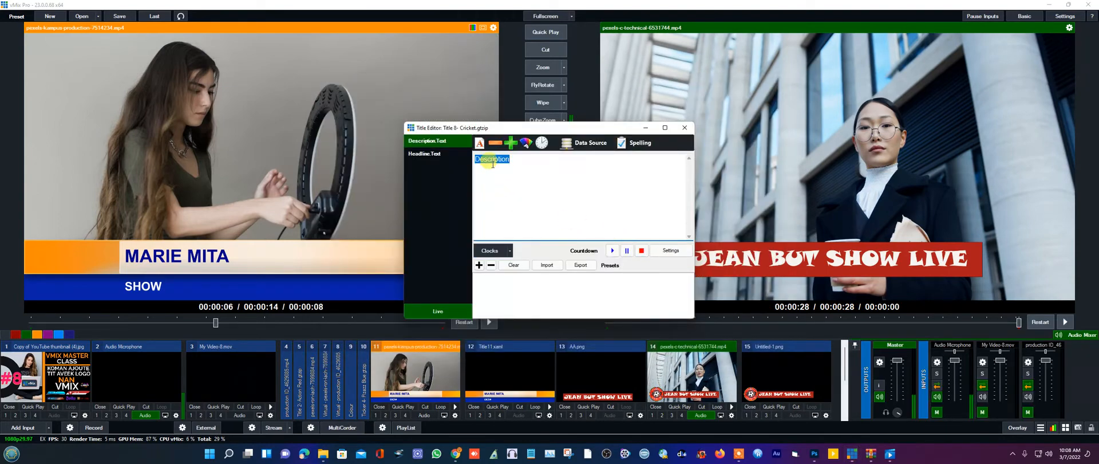
- Replace the headline with 'JEAN BUT' and the description with 'SHOW', then close the Title Editor
{"action": "left_click", "coordinate": [435, 154]}
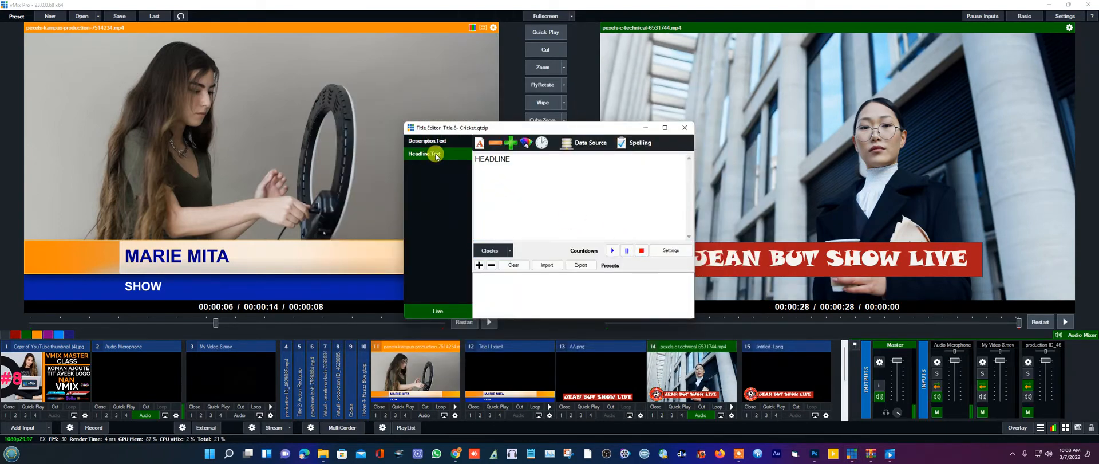
{"action": "left_click_drag", "start_coordinate": [516, 159], "coordinate": [458, 154]}
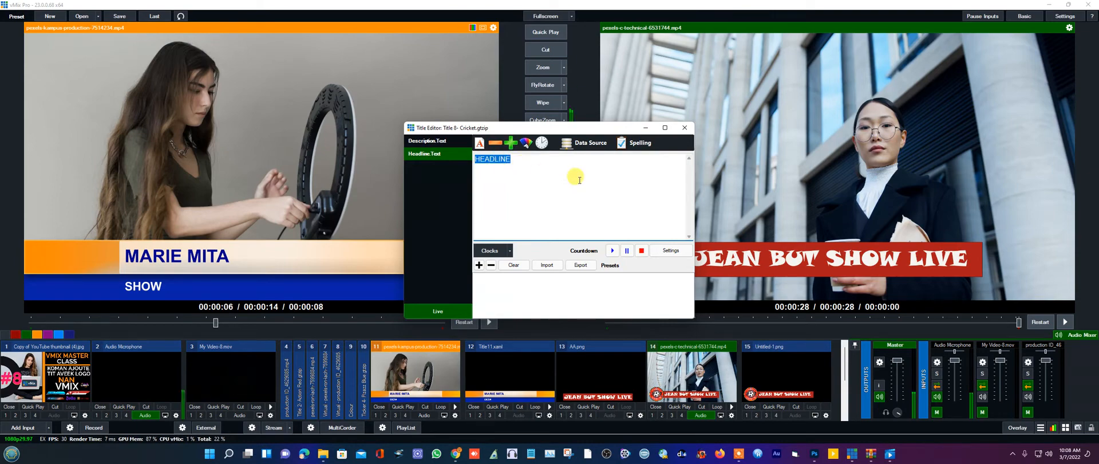
{"action": "type", "text": "JEAN BUT"}
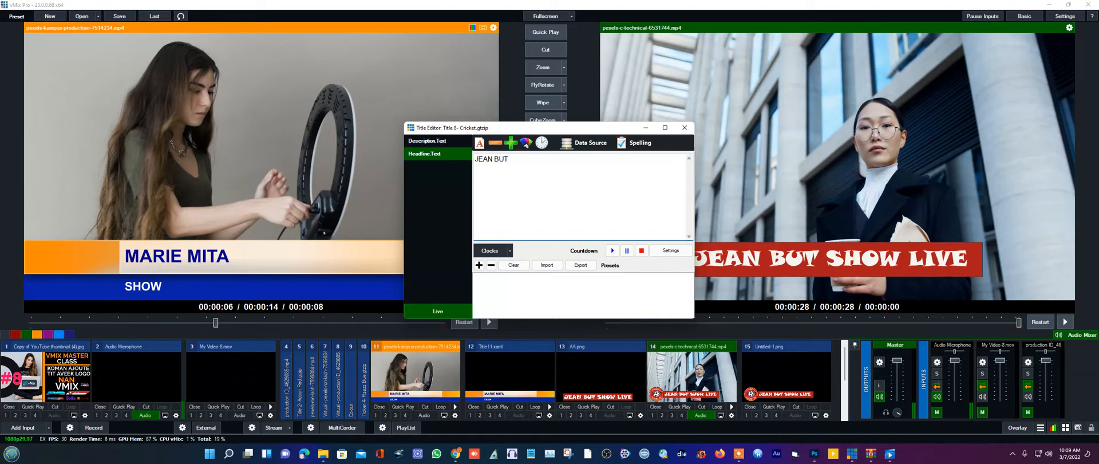
{"action": "left_click", "coordinate": [434, 141]}
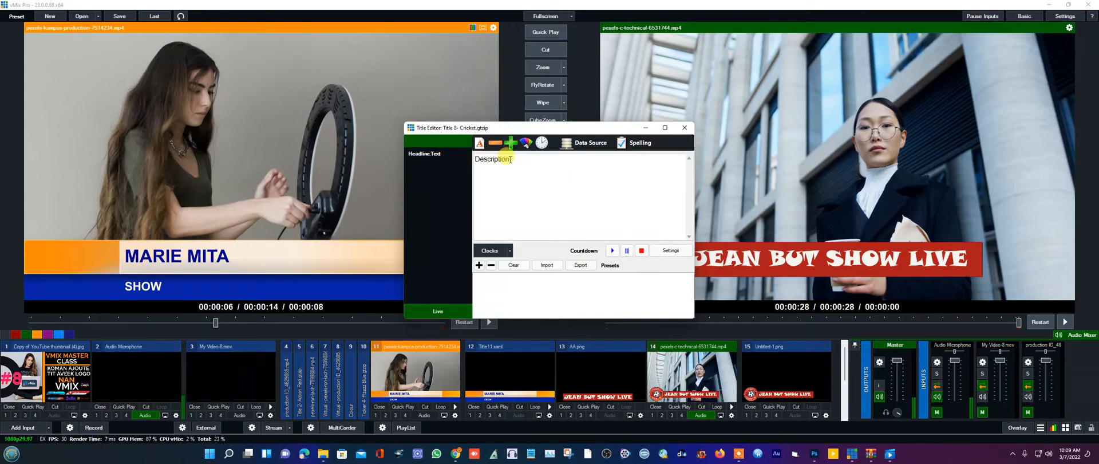
{"action": "type", "text": "SHOW"}
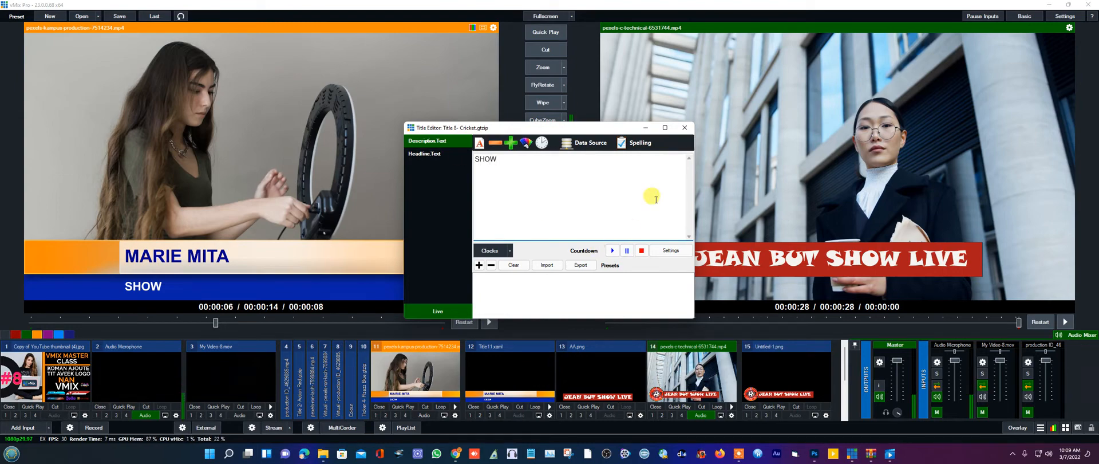
{"action": "left_click", "coordinate": [684, 129]}
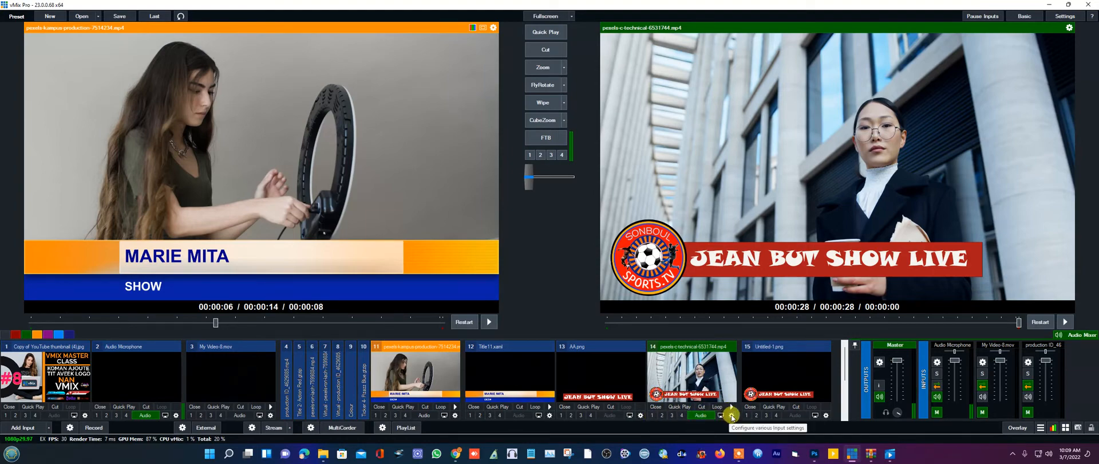
- Put the Title 8 - Cricket title on layer 1 of input 14 in place of its previous input
{"action": "left_click", "coordinate": [732, 415]}
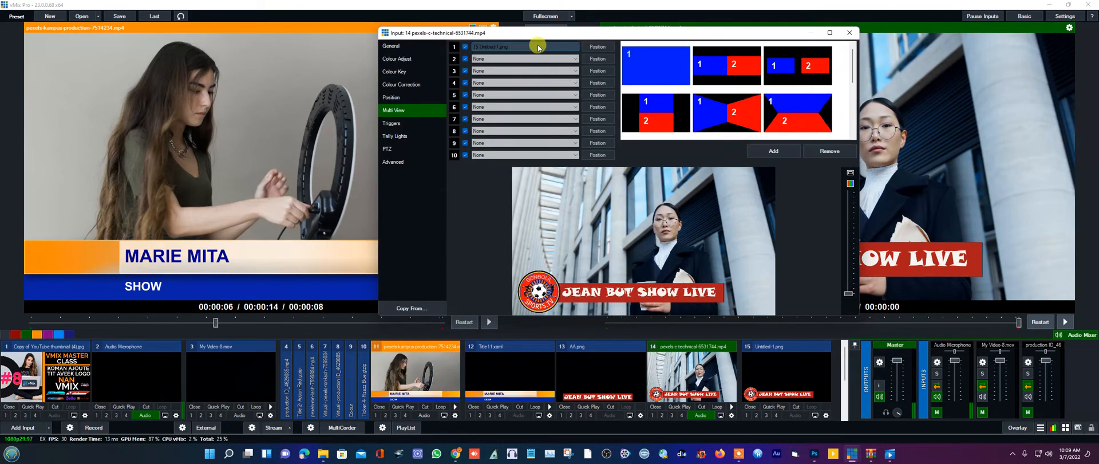
{"action": "left_click", "coordinate": [537, 46]}
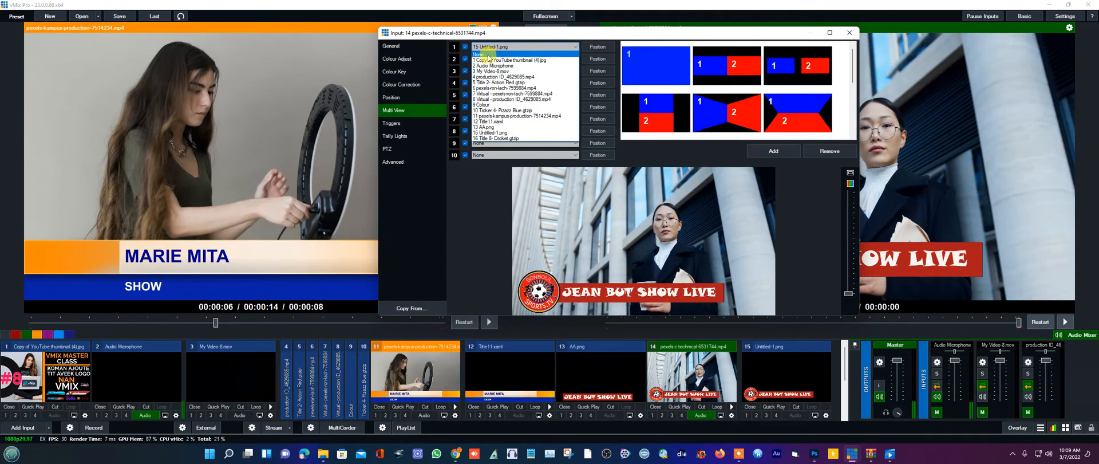
{"action": "left_click", "coordinate": [489, 55]}
{"action": "left_click", "coordinate": [518, 47]}
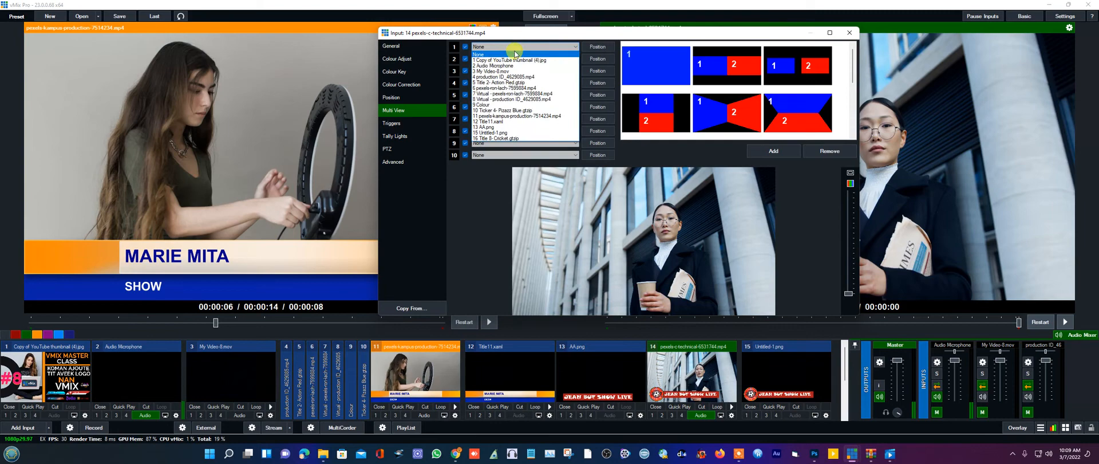
{"action": "left_click", "coordinate": [500, 139]}
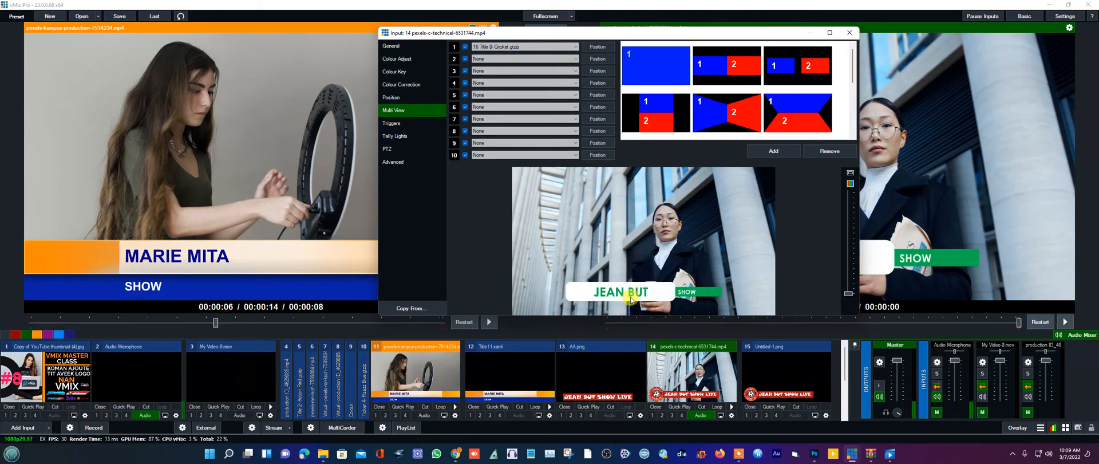
{"action": "left_click", "coordinate": [849, 32]}
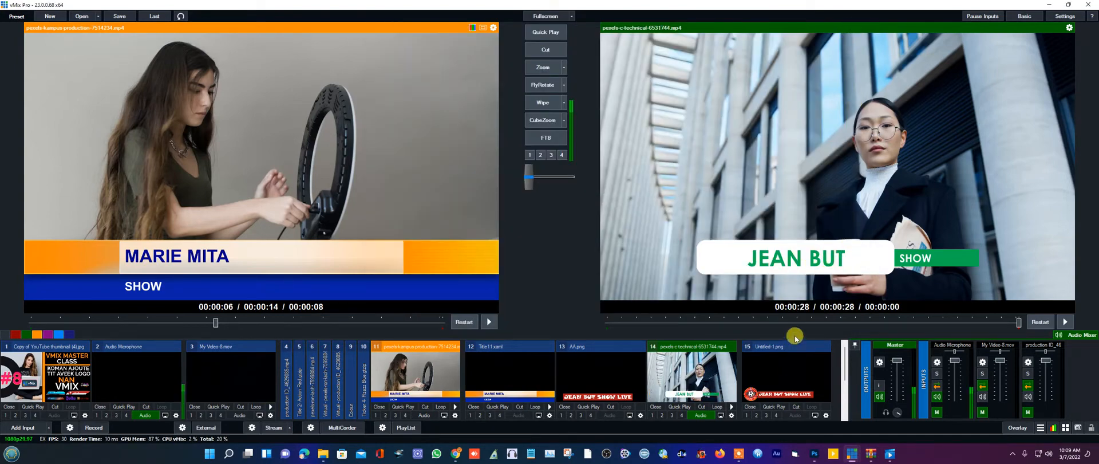
- Preview the technical clip and nudge its picture slightly upward in Position settings
{"action": "left_click", "coordinate": [686, 385]}
{"action": "right_click", "coordinate": [686, 384]}
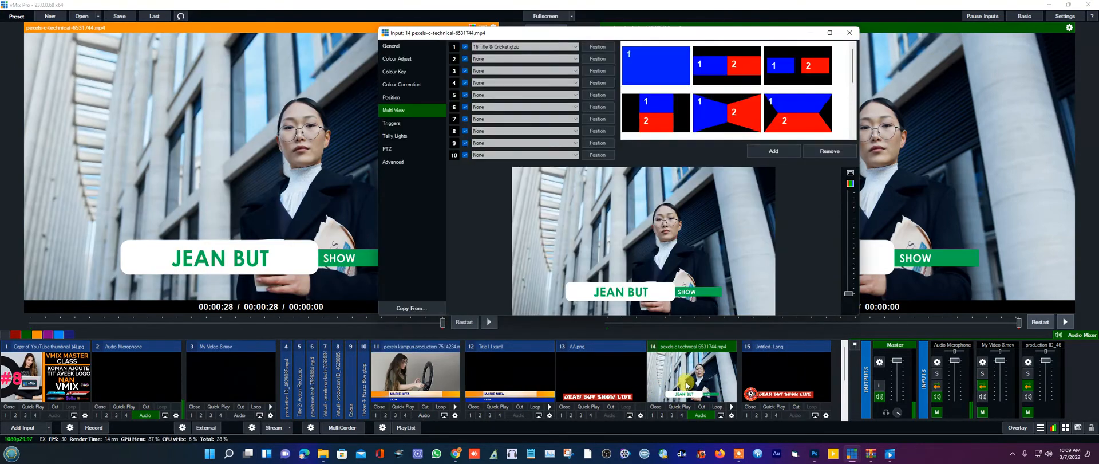
{"action": "left_click", "coordinate": [394, 97]}
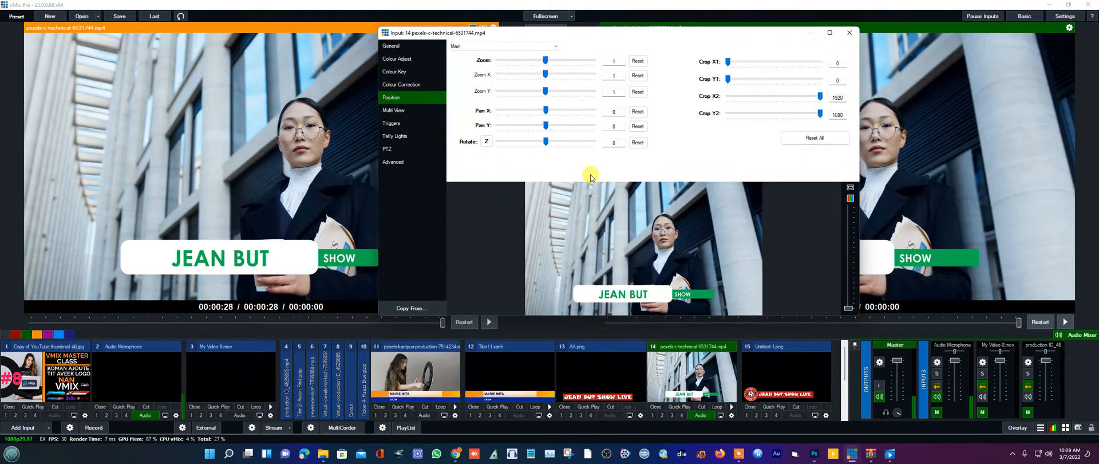
{"action": "left_click_drag", "start_coordinate": [626, 296], "coordinate": [627, 295]}
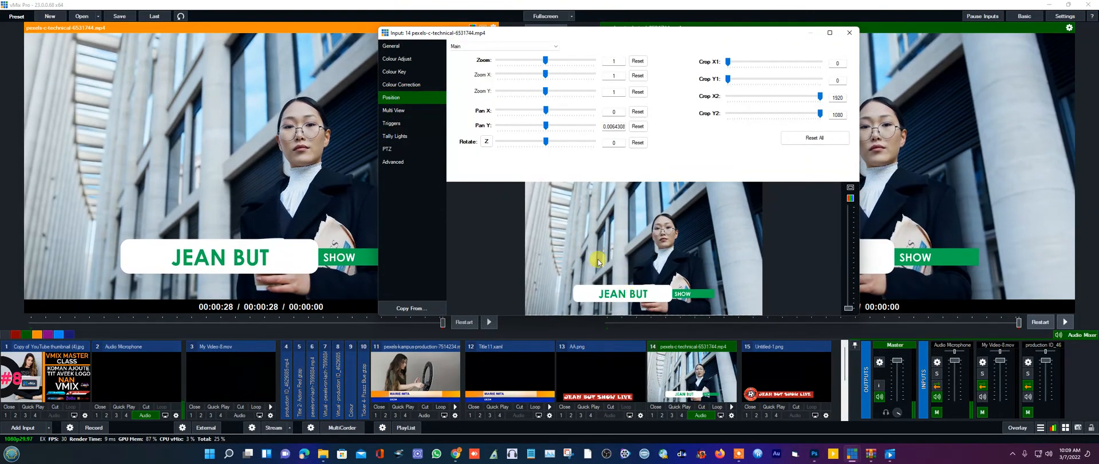
{"action": "left_click", "coordinate": [849, 34]}
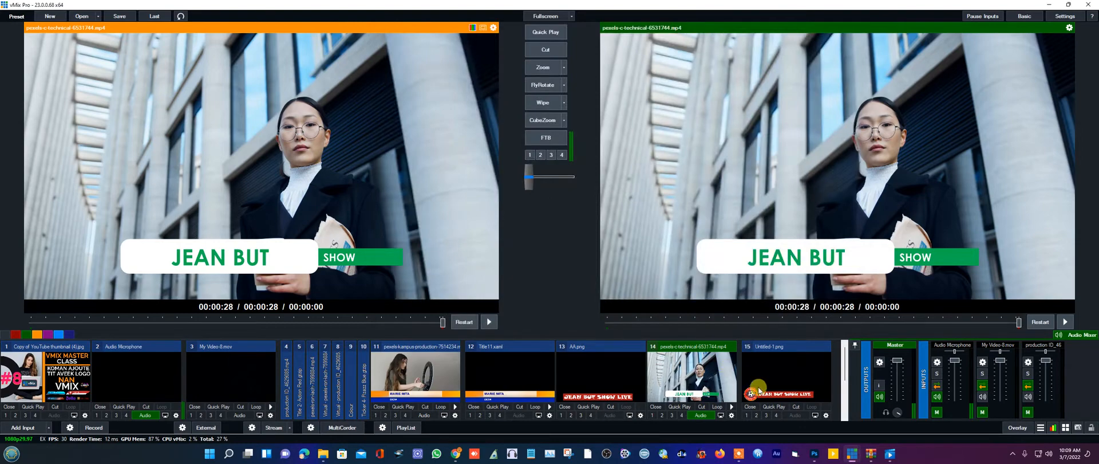
{"action": "scroll", "coordinate": [765, 392], "scroll_direction": "down", "scroll_amount": 1}
- Drag the Title 8 - Cricket lower third down to about Pan Y -0.186
{"action": "double_click", "coordinate": [42, 393]}
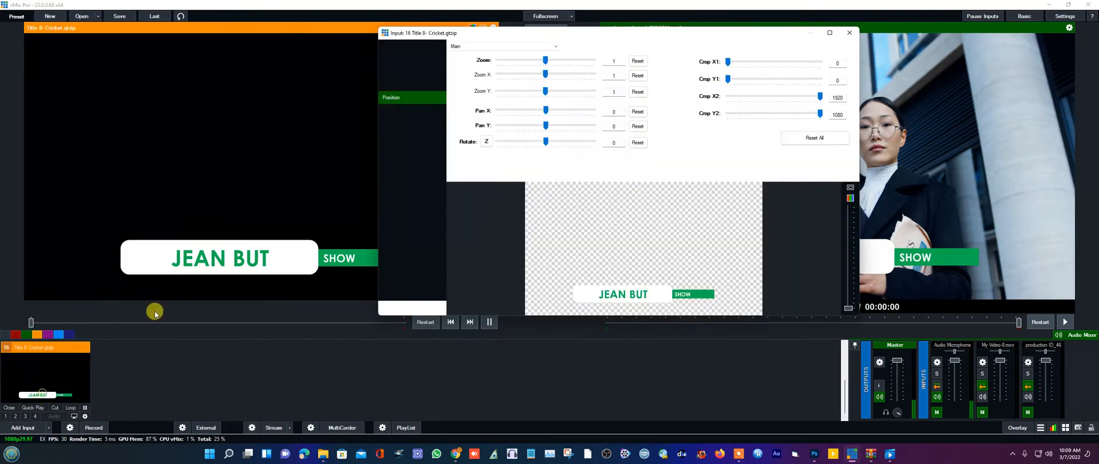
{"action": "left_click_drag", "start_coordinate": [642, 294], "coordinate": [644, 307]}
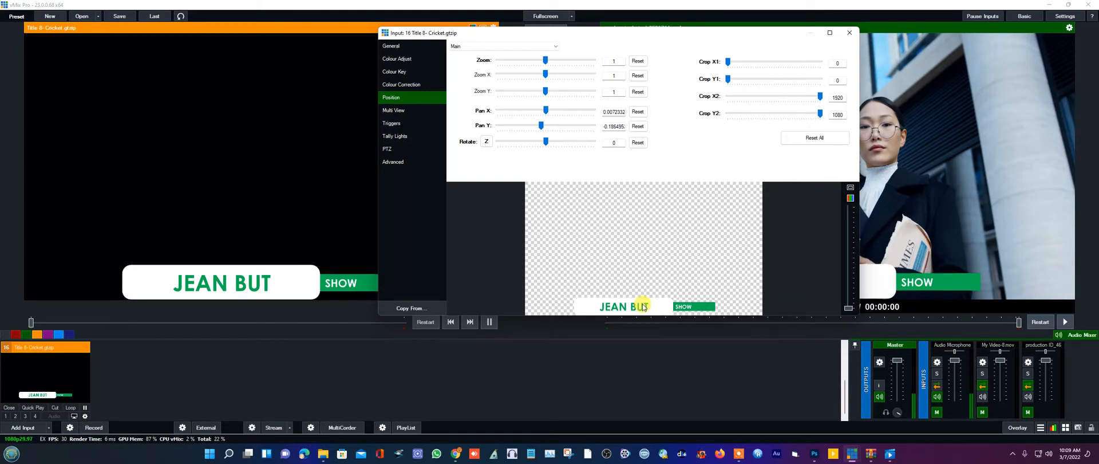
{"action": "left_click", "coordinate": [850, 34]}
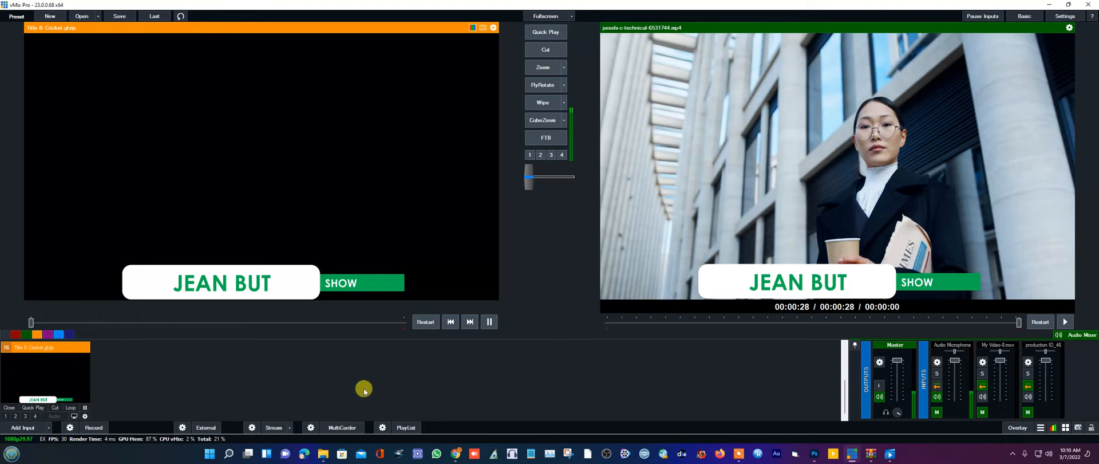
{"action": "scroll", "coordinate": [382, 400], "scroll_direction": "up", "scroll_amount": 1}
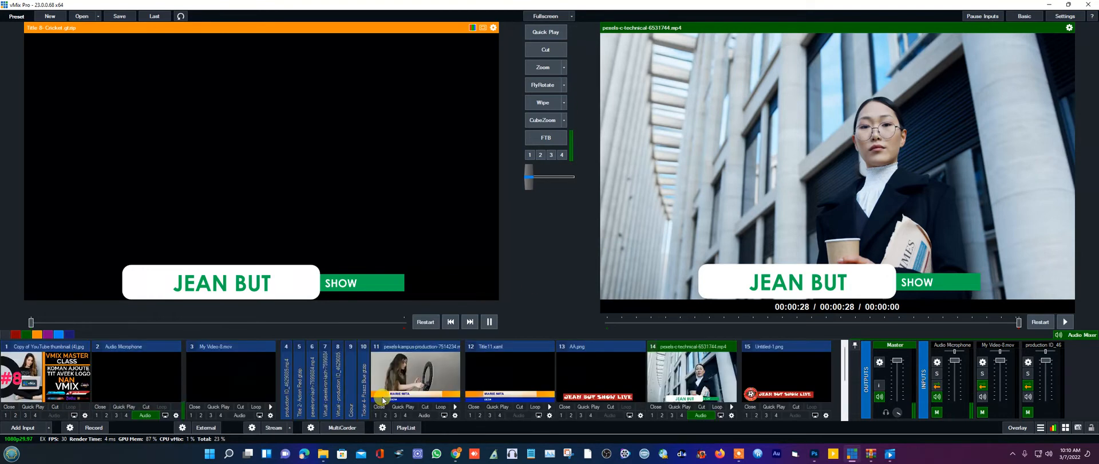
{"action": "left_click", "coordinate": [749, 406]}
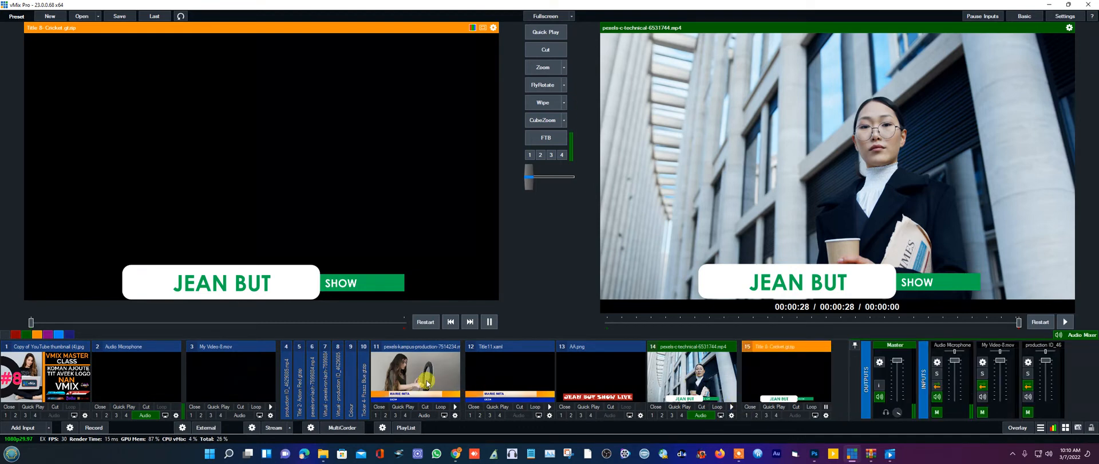
{"action": "left_click", "coordinate": [427, 384]}
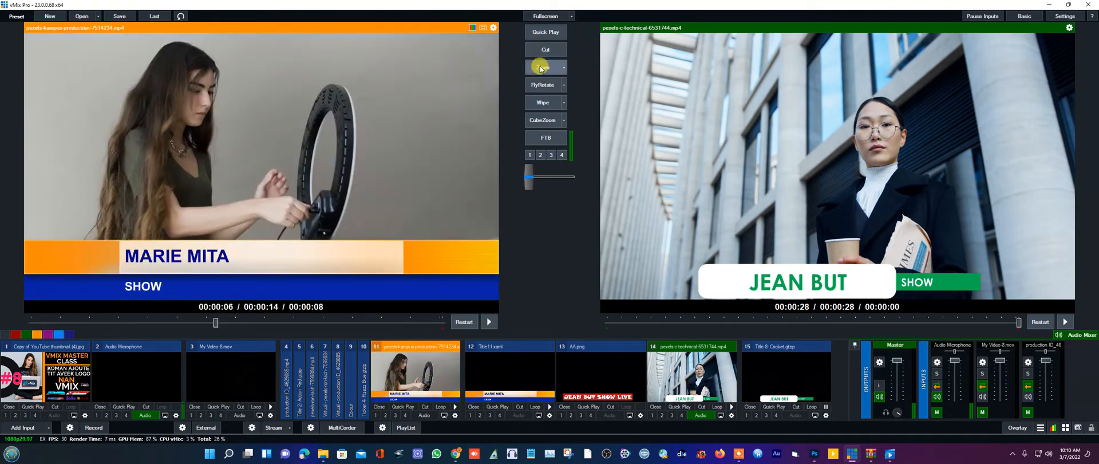
{"action": "left_click", "coordinate": [541, 68]}
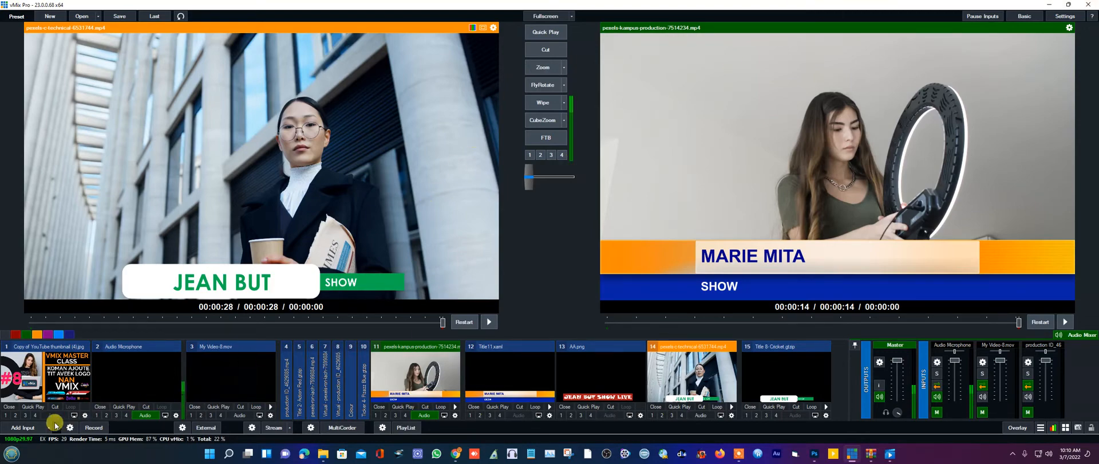
- Add Copy of Profile Logo Design (2).png from the F: drive as image input 16
{"action": "left_click", "coordinate": [21, 428]}
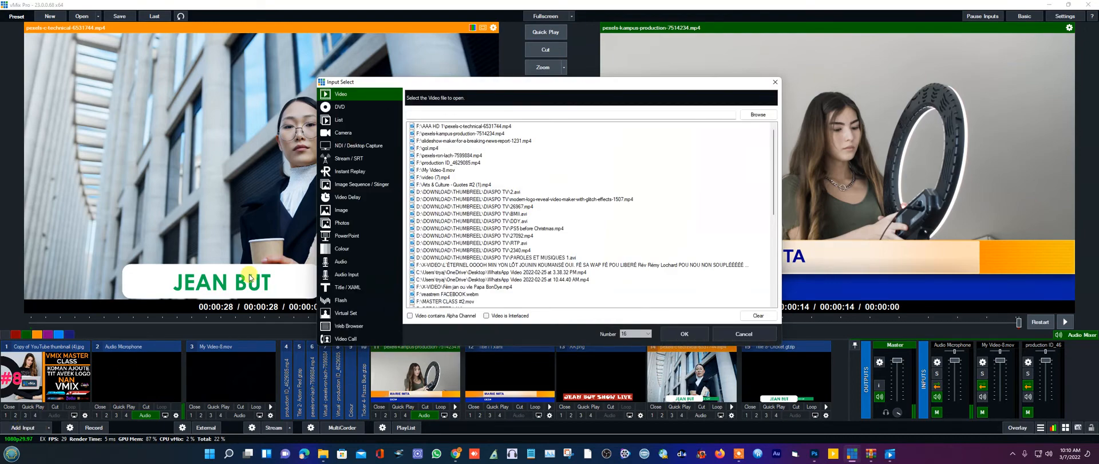
{"action": "left_click", "coordinate": [342, 212]}
{"action": "left_click", "coordinate": [755, 115]}
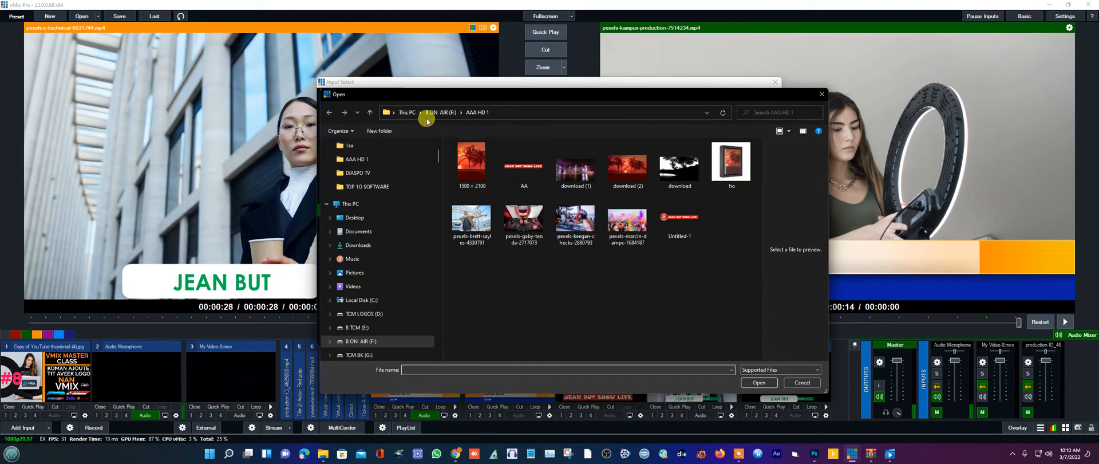
{"action": "left_click", "coordinate": [432, 113]}
{"action": "scroll", "coordinate": [621, 240], "scroll_direction": "down", "scroll_amount": 5}
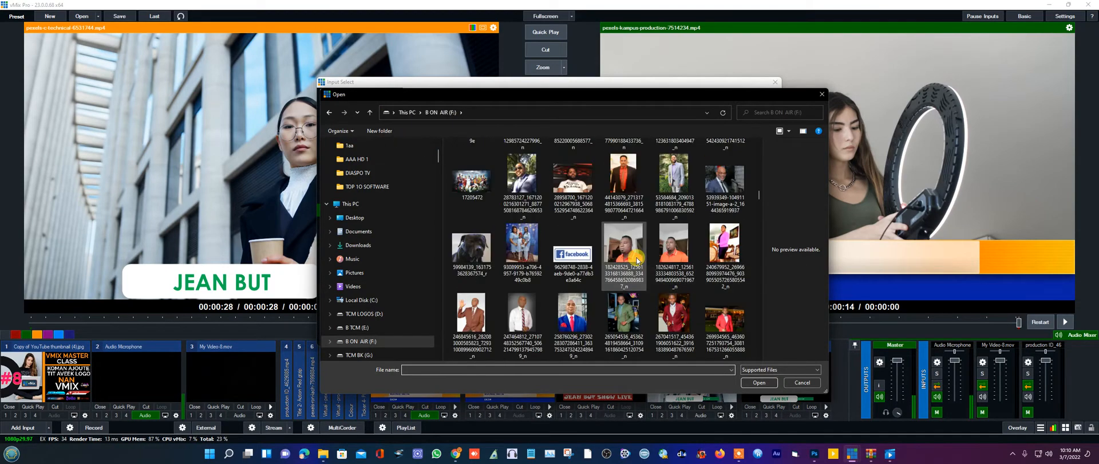
{"action": "scroll", "coordinate": [637, 261], "scroll_direction": "down", "scroll_amount": 6}
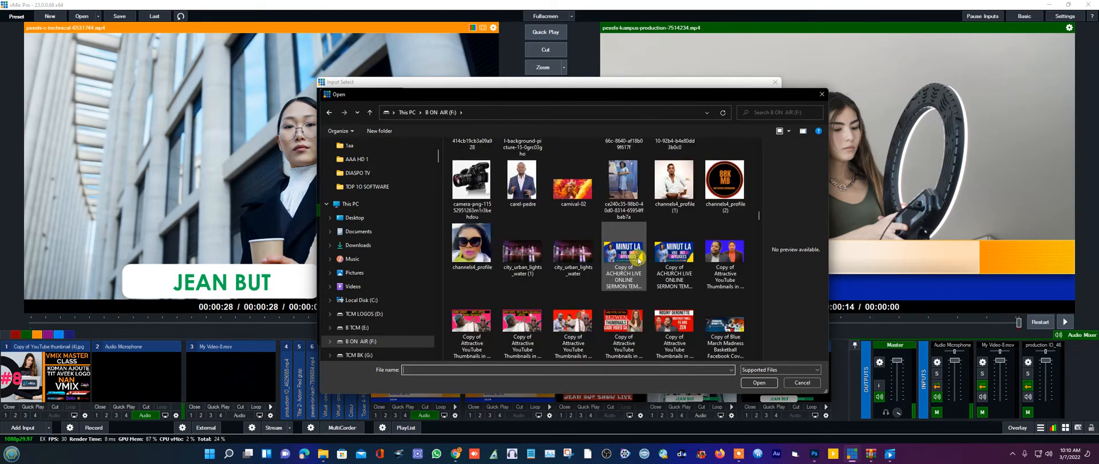
{"action": "scroll", "coordinate": [639, 260], "scroll_direction": "down", "scroll_amount": 5}
{"action": "scroll", "coordinate": [638, 260], "scroll_direction": "down", "scroll_amount": 5}
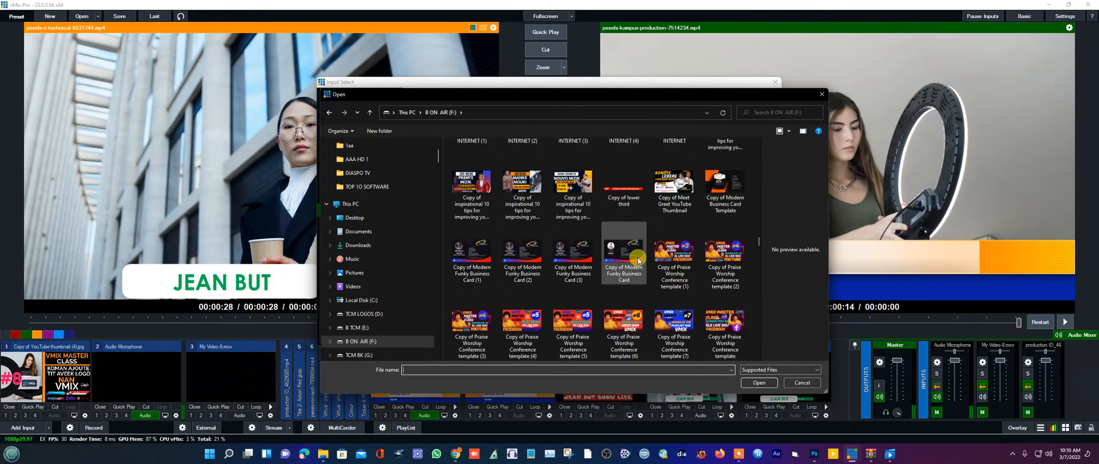
{"action": "scroll", "coordinate": [639, 261], "scroll_direction": "down", "scroll_amount": 3}
{"action": "double_click", "coordinate": [671, 332]}
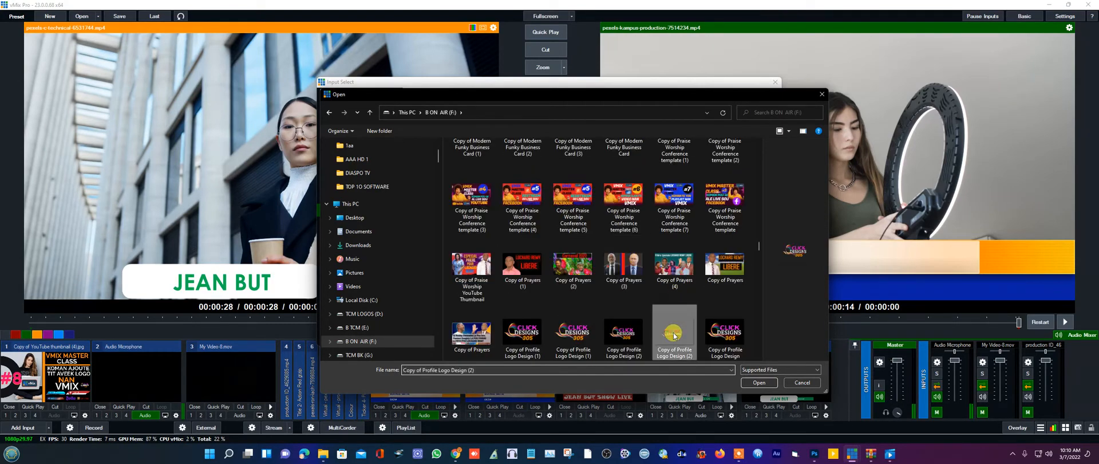
{"action": "left_click", "coordinate": [687, 333]}
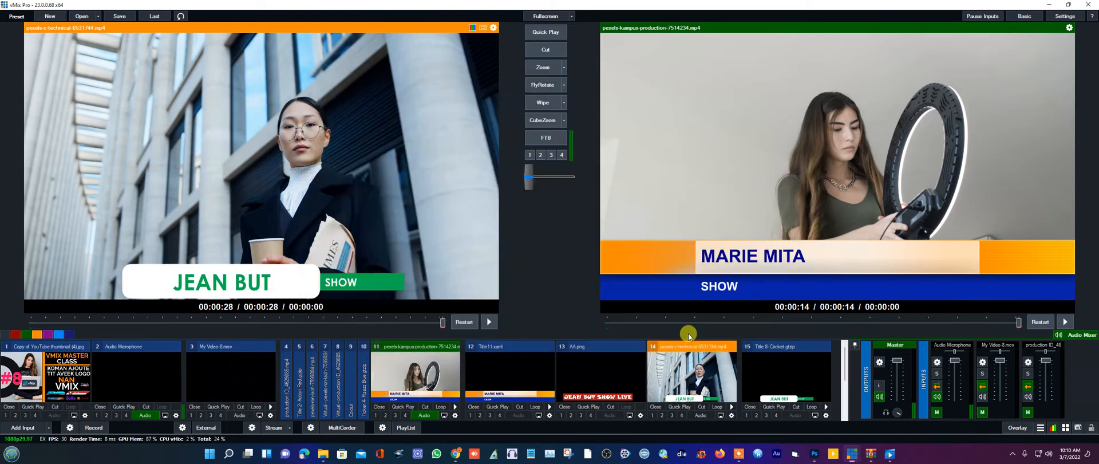
{"action": "left_click_drag", "start_coordinate": [845, 367], "coordinate": [843, 413]}
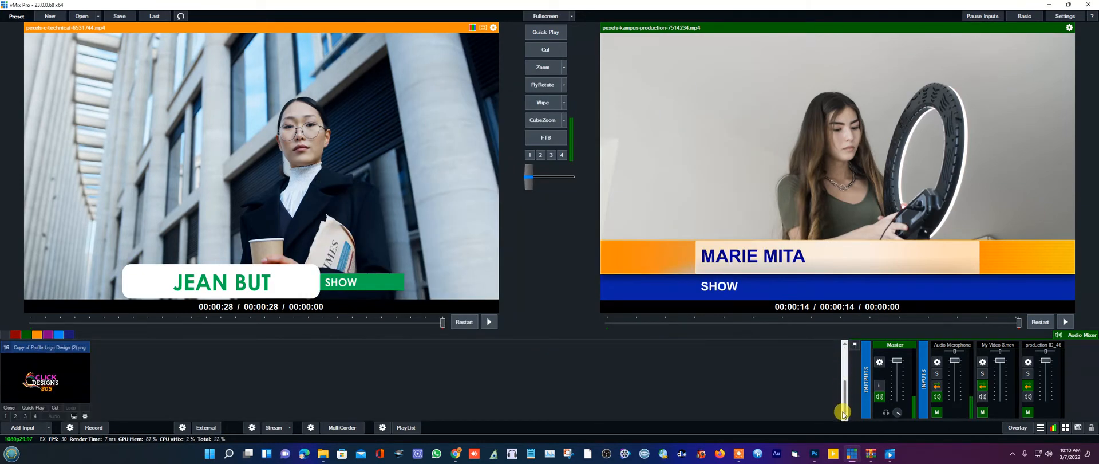
{"action": "double_click", "coordinate": [44, 386]}
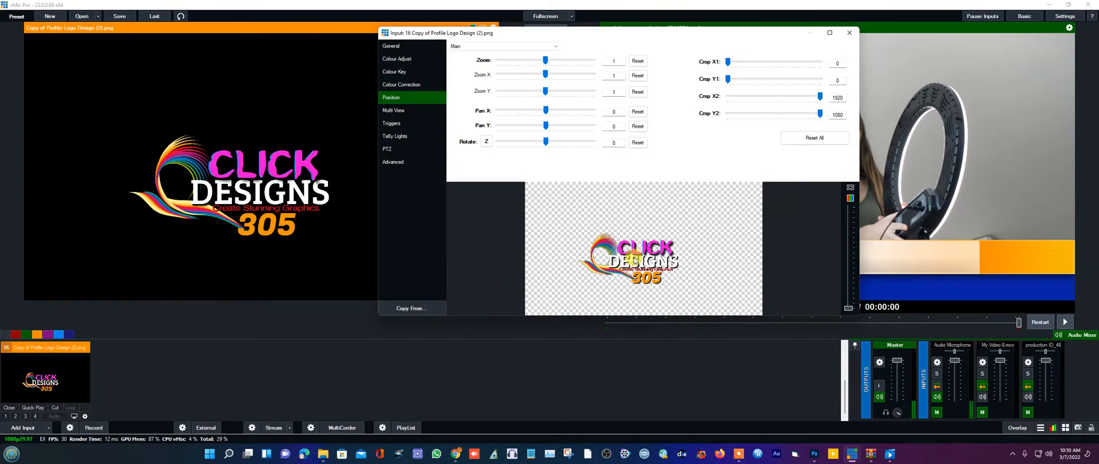
- Zoom the logo to about 0.495 and drag it into the top-right corner
{"action": "left_click_drag", "start_coordinate": [634, 259], "coordinate": [677, 229]}
{"action": "left_click_drag", "start_coordinate": [548, 61], "coordinate": [521, 89]}
{"action": "left_click_drag", "start_coordinate": [676, 228], "coordinate": [740, 195]}
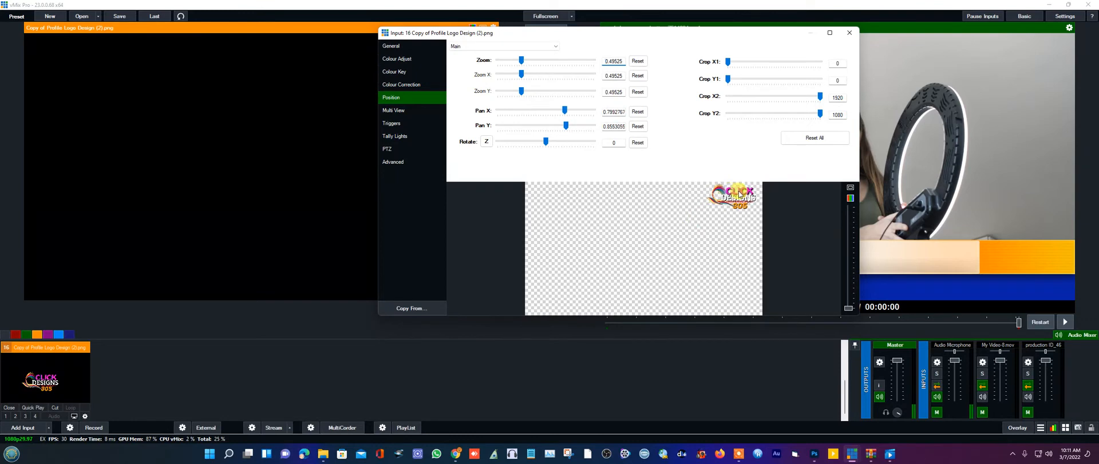
{"action": "left_click", "coordinate": [850, 34]}
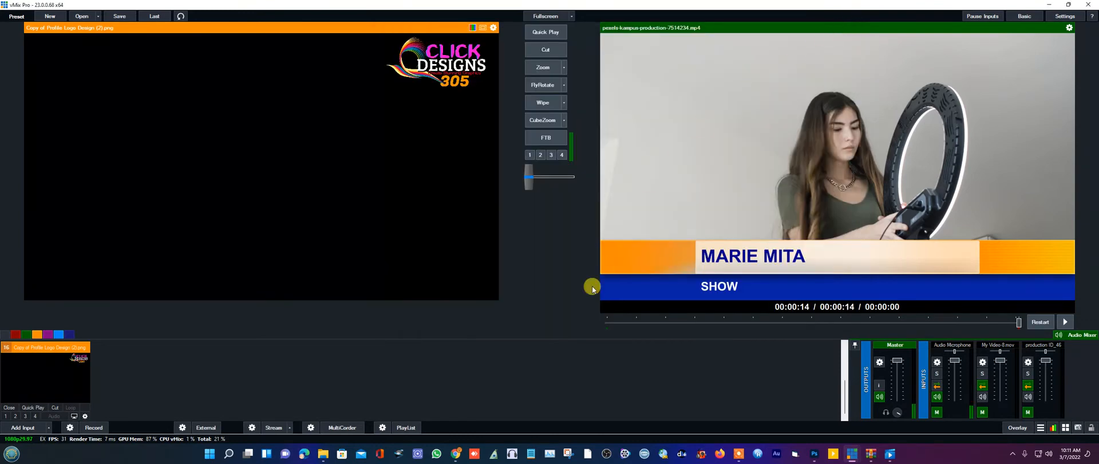
- Test the logo as overlay 4 on output, then take it off again
{"action": "left_click", "coordinate": [35, 416]}
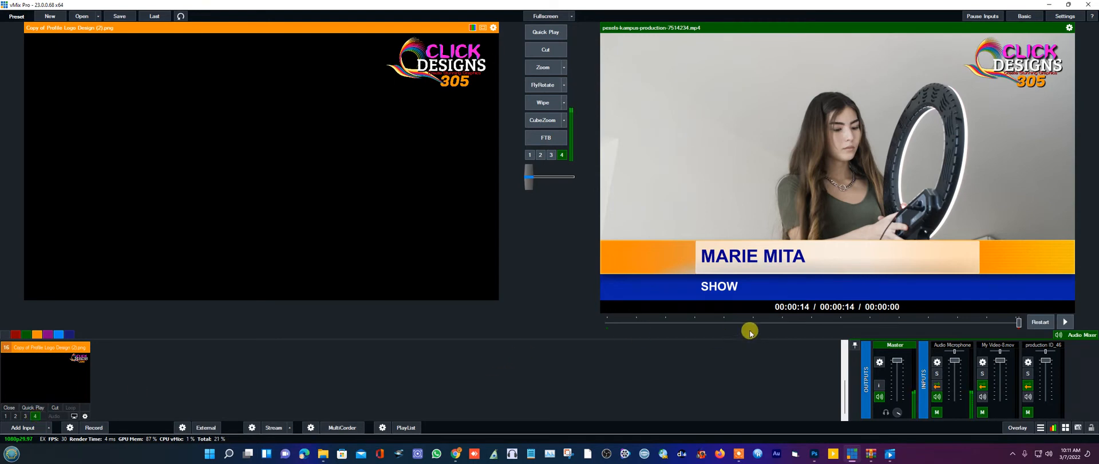
{"action": "left_click", "coordinate": [35, 417]}
{"action": "scroll", "coordinate": [551, 381], "scroll_direction": "up", "scroll_amount": 1}
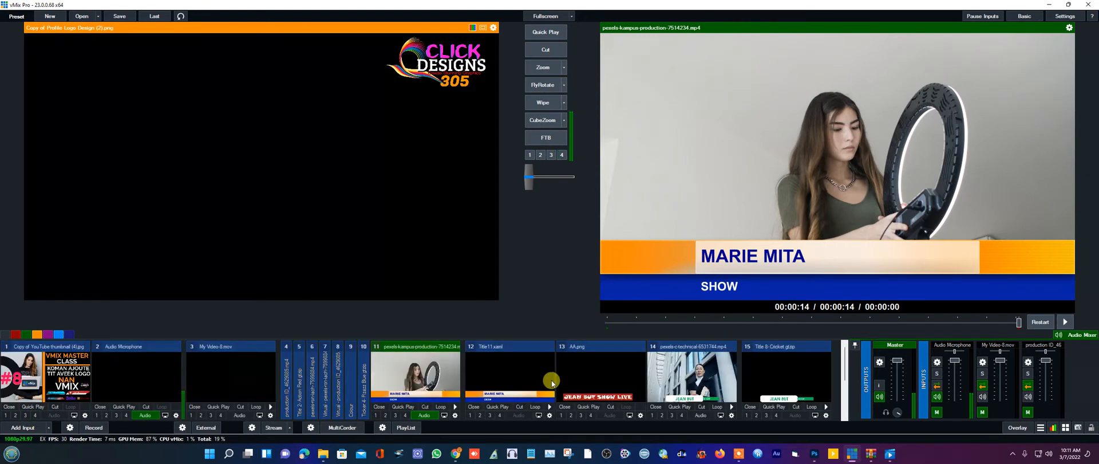
{"action": "left_click", "coordinate": [456, 416]}
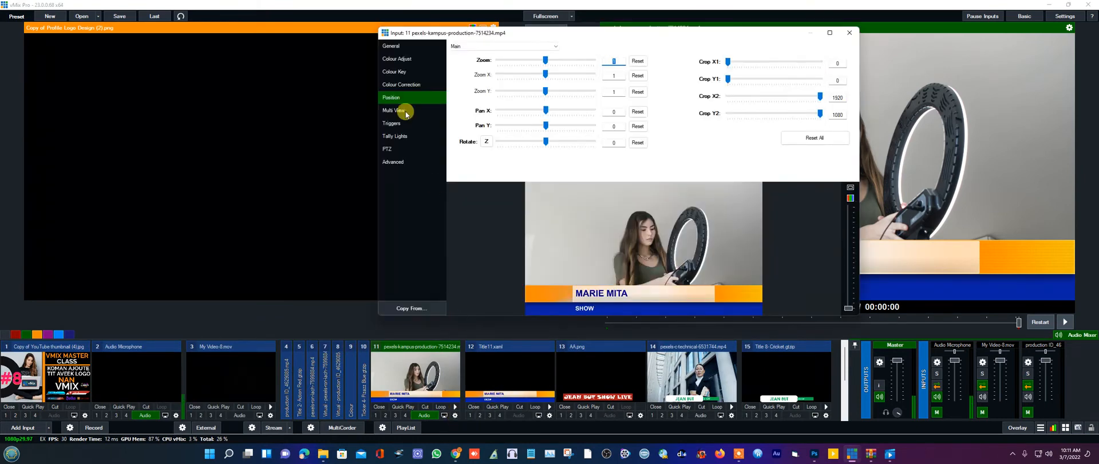
{"action": "left_click", "coordinate": [400, 112]}
{"action": "left_click", "coordinate": [519, 59]}
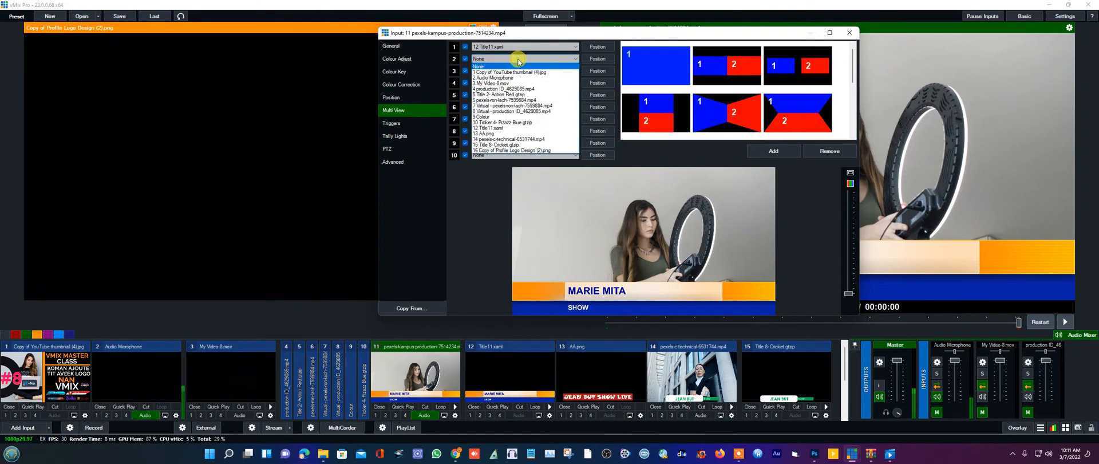
{"action": "left_click", "coordinate": [514, 151]}
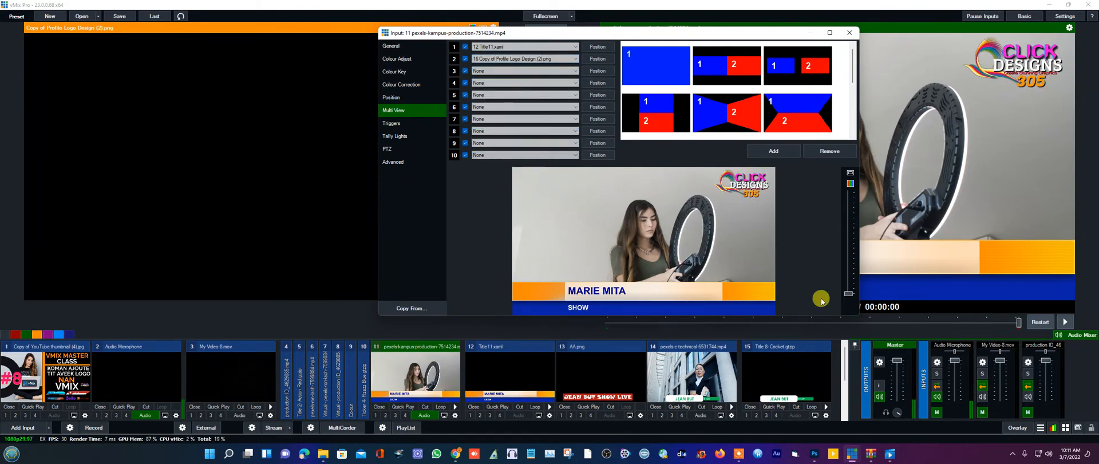
{"action": "left_click", "coordinate": [849, 33]}
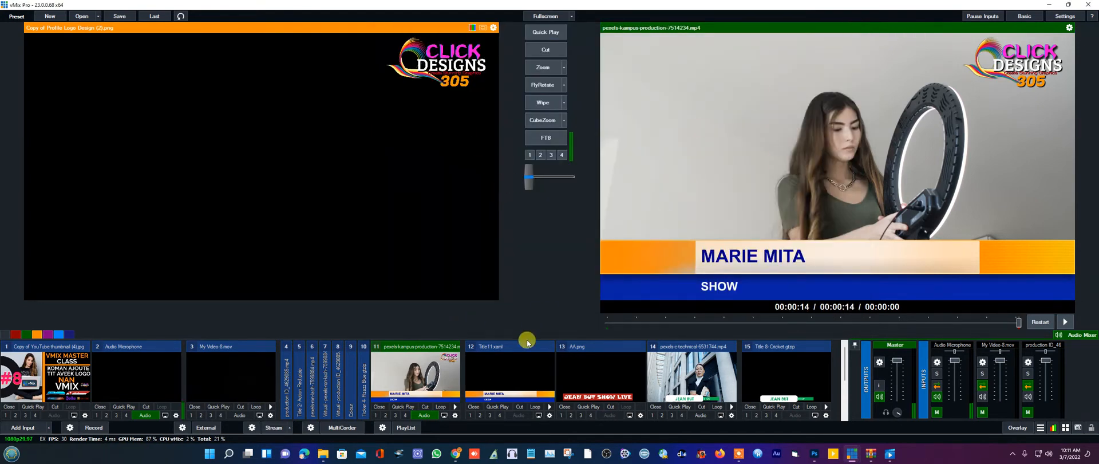
{"action": "left_click", "coordinate": [436, 372]}
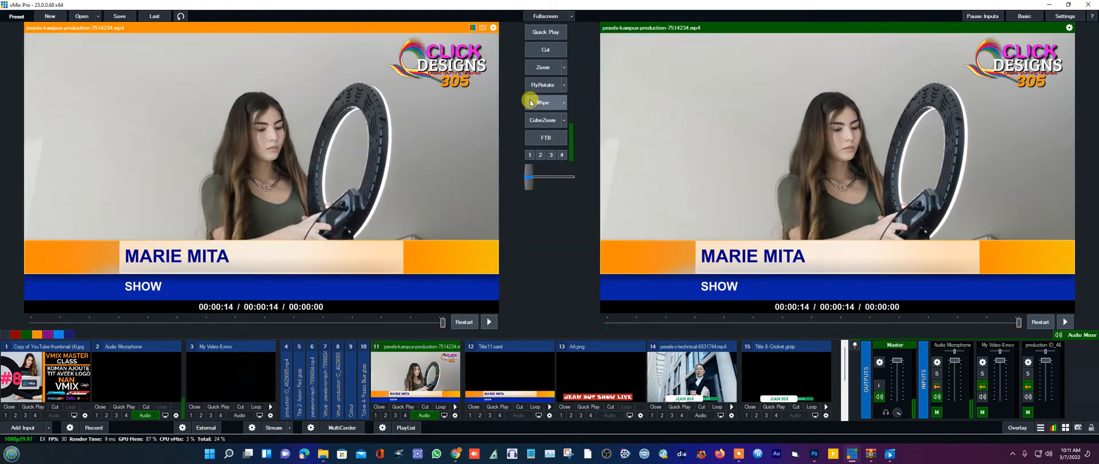
{"action": "left_click", "coordinate": [541, 67]}
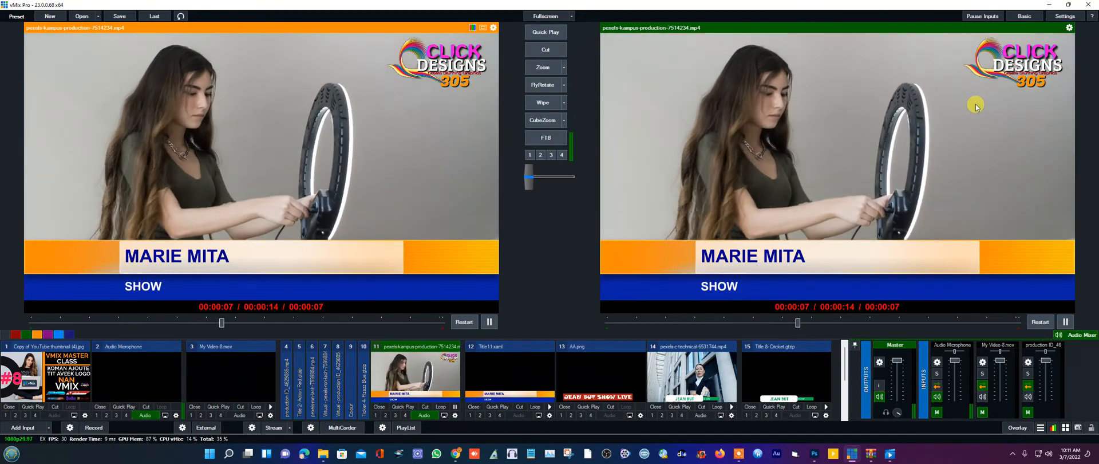
{"action": "left_click", "coordinate": [691, 375]}
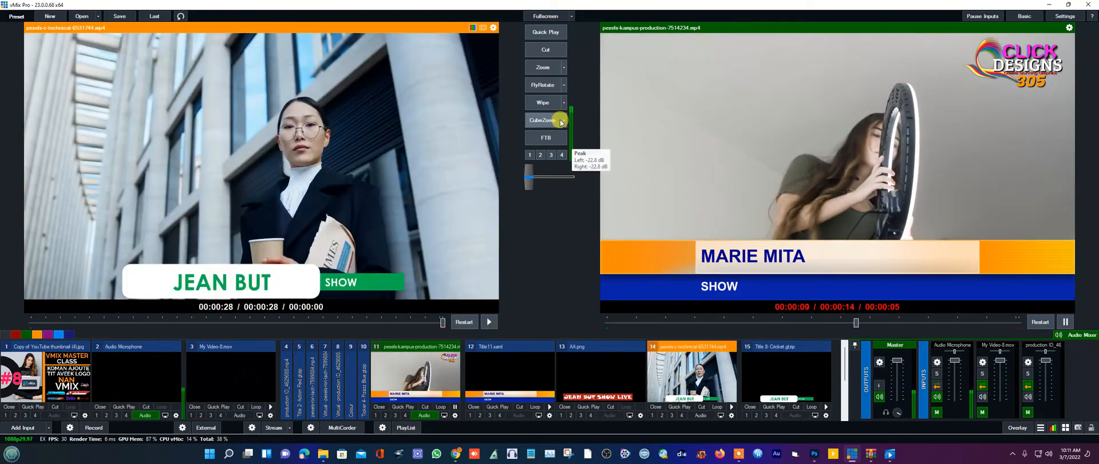
{"action": "left_click", "coordinate": [542, 51]}
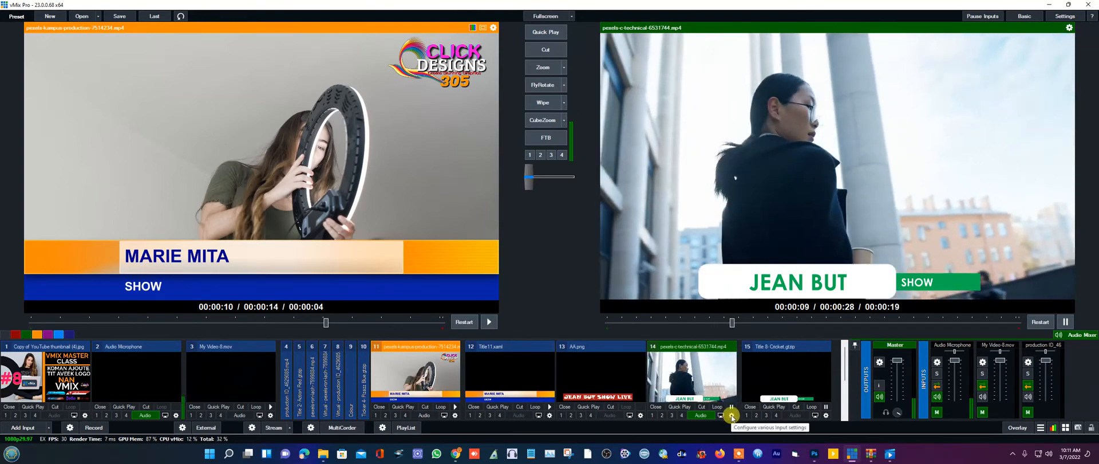
- Set layer 2 of the Jean But clip (input 14) to the Click Designs logo PNG
{"action": "left_click", "coordinate": [731, 415]}
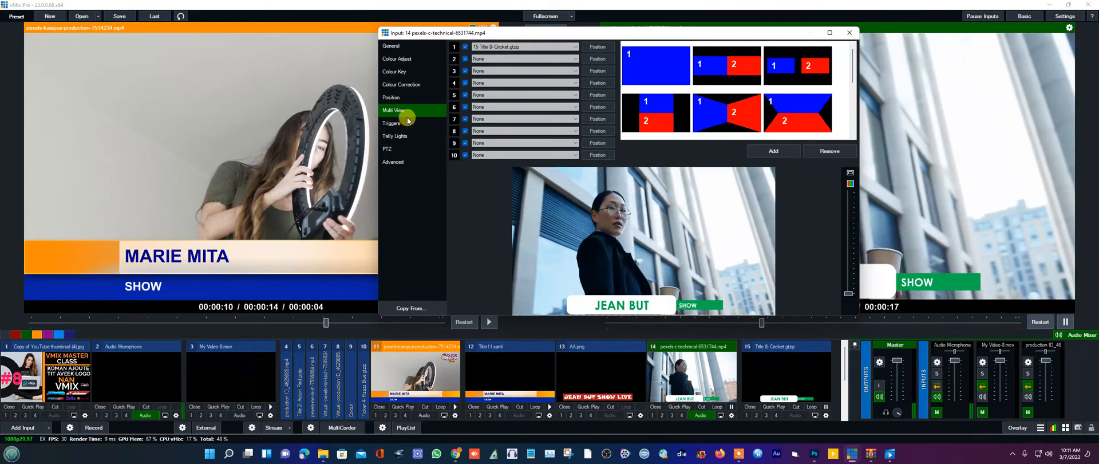
{"action": "left_click", "coordinate": [496, 60]}
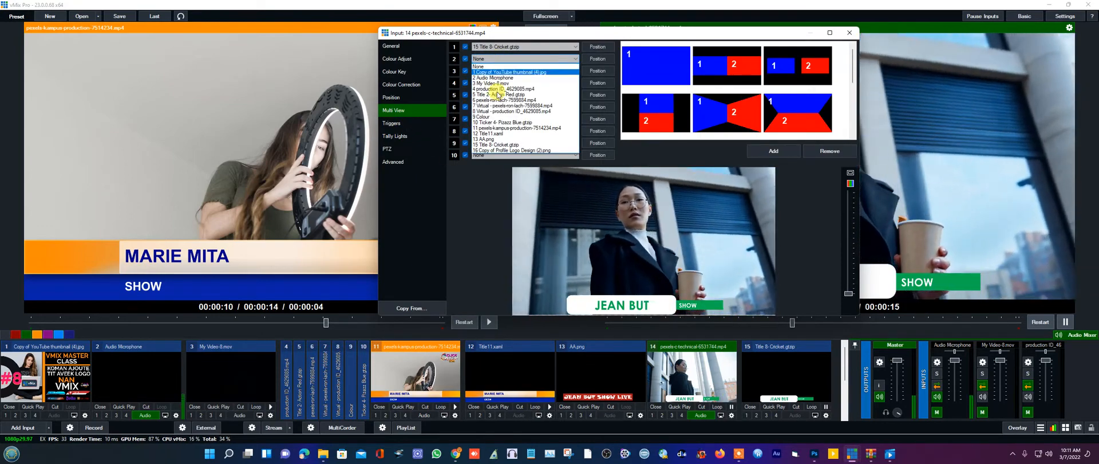
{"action": "left_click", "coordinate": [517, 150]}
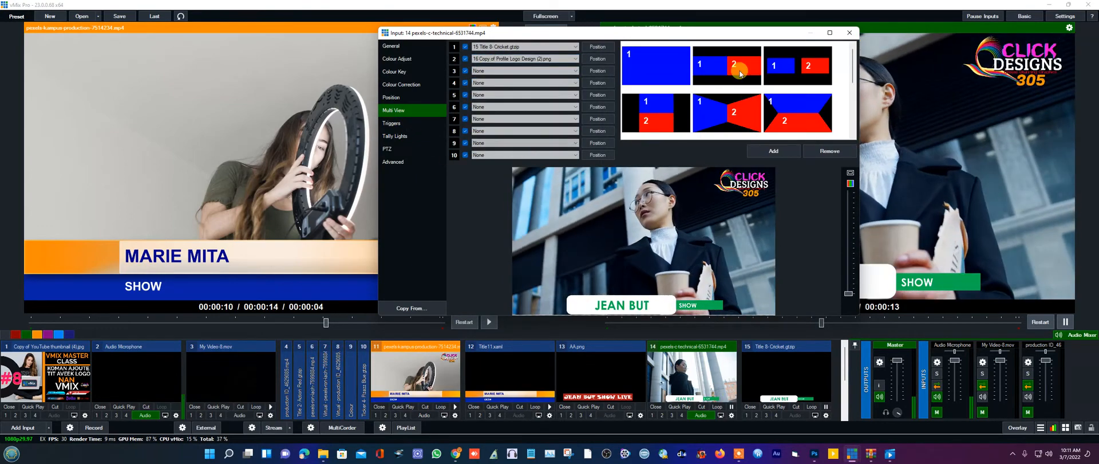
{"action": "left_click", "coordinate": [849, 33]}
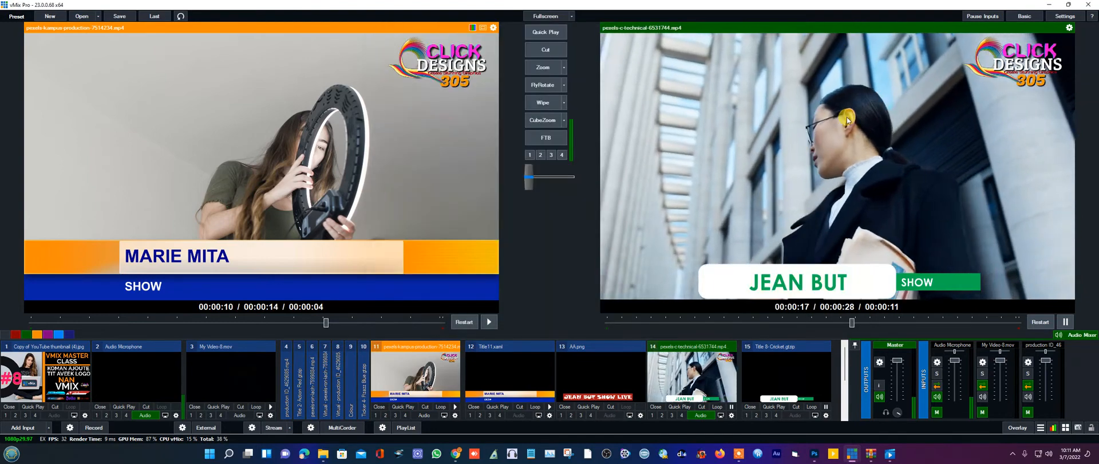
- Use Zoom transitions to put the Jean But clip back on air and restart its playback
{"action": "left_click", "coordinate": [539, 71]}
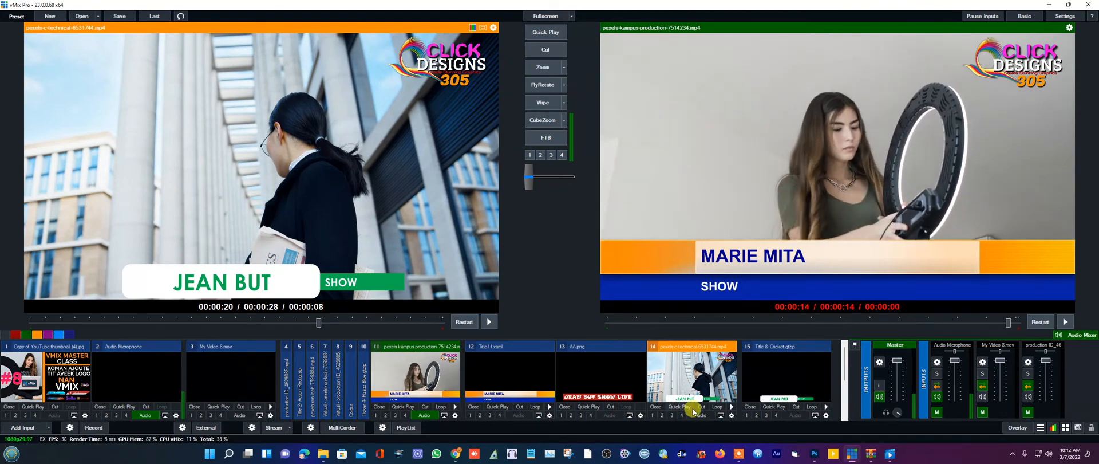
{"action": "left_click", "coordinate": [546, 68]}
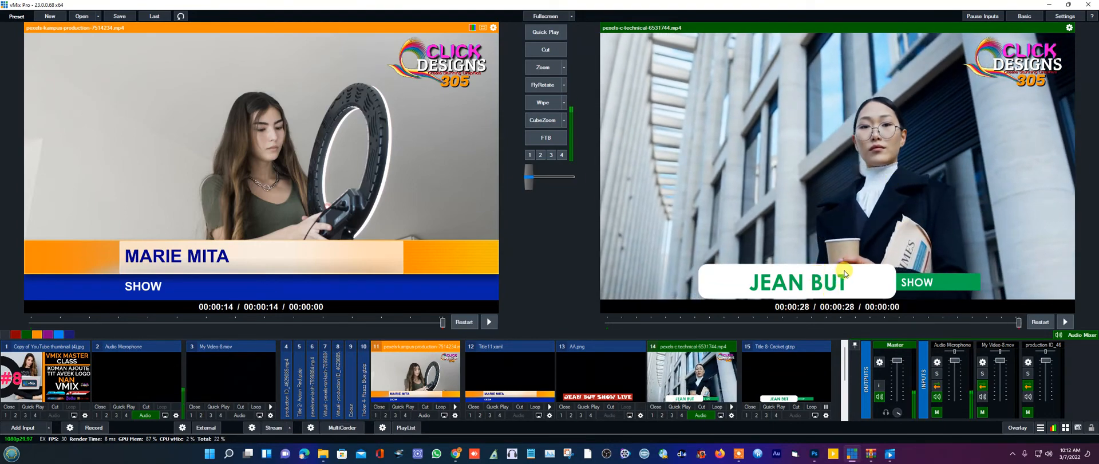
{"action": "left_click", "coordinate": [731, 407]}
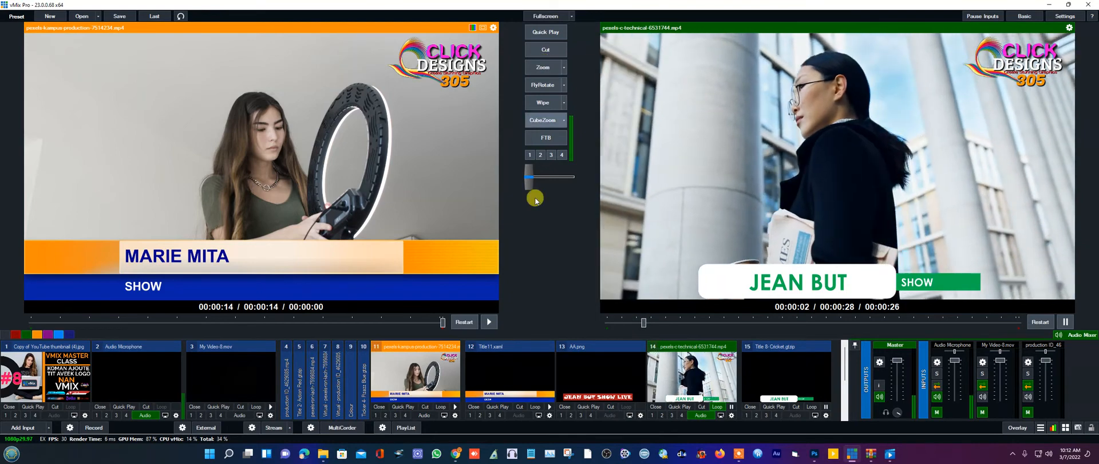
- Cut the pexels-ron-lach podcast clip (input 7) live
{"action": "scroll", "coordinate": [363, 387], "scroll_direction": "up", "scroll_amount": 1}
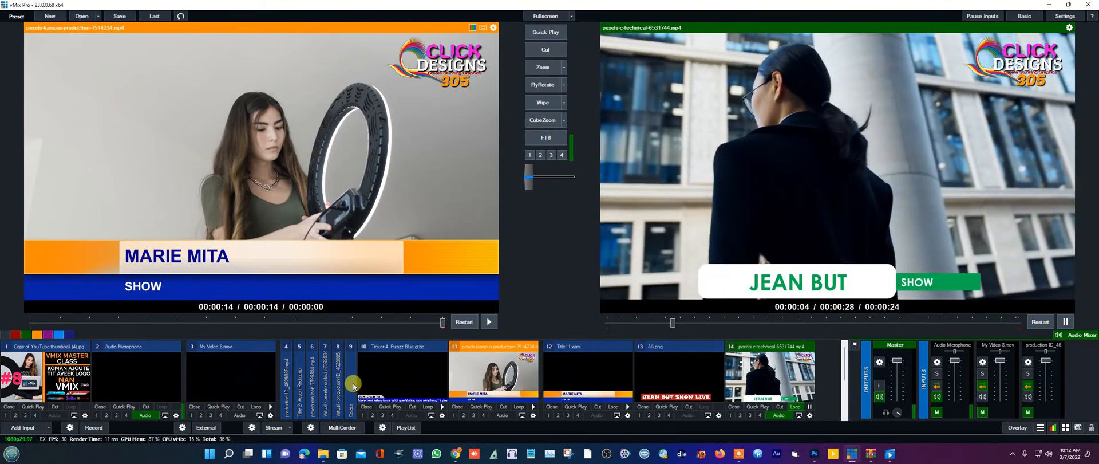
{"action": "scroll", "coordinate": [326, 371], "scroll_direction": "up", "scroll_amount": 1}
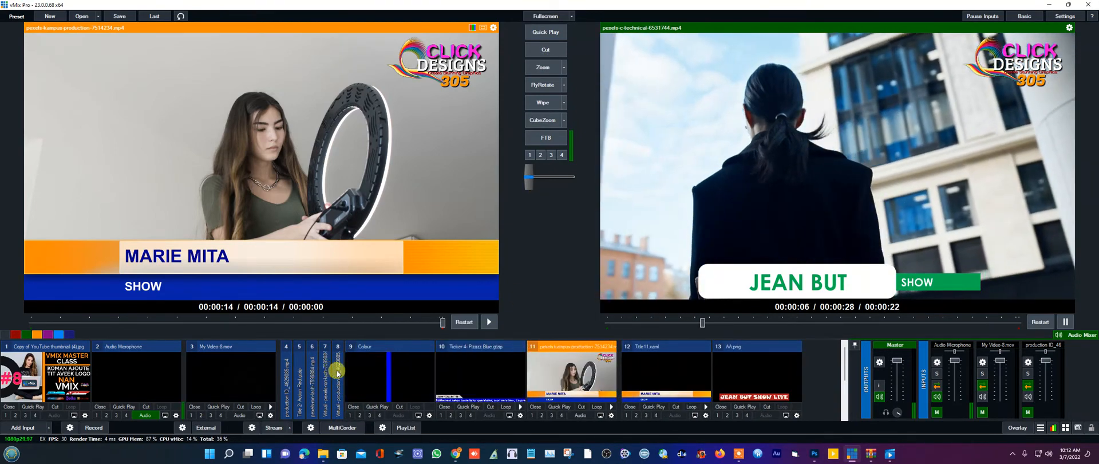
{"action": "left_click", "coordinate": [337, 371]}
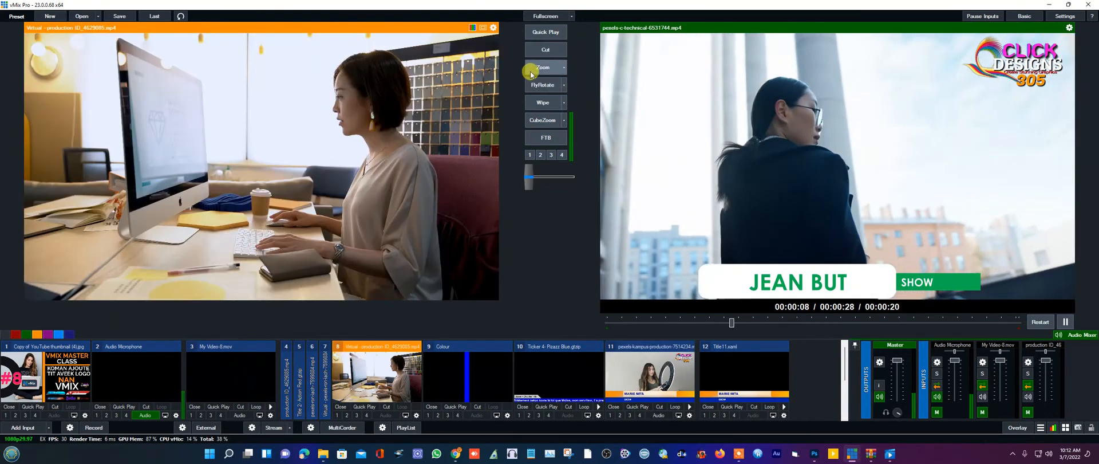
{"action": "left_click", "coordinate": [328, 378]}
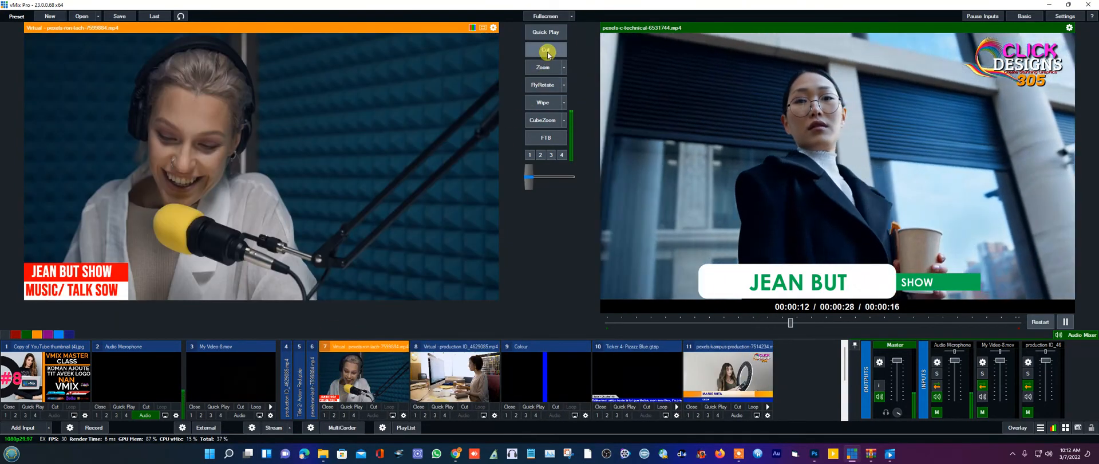
{"action": "left_click", "coordinate": [544, 56]}
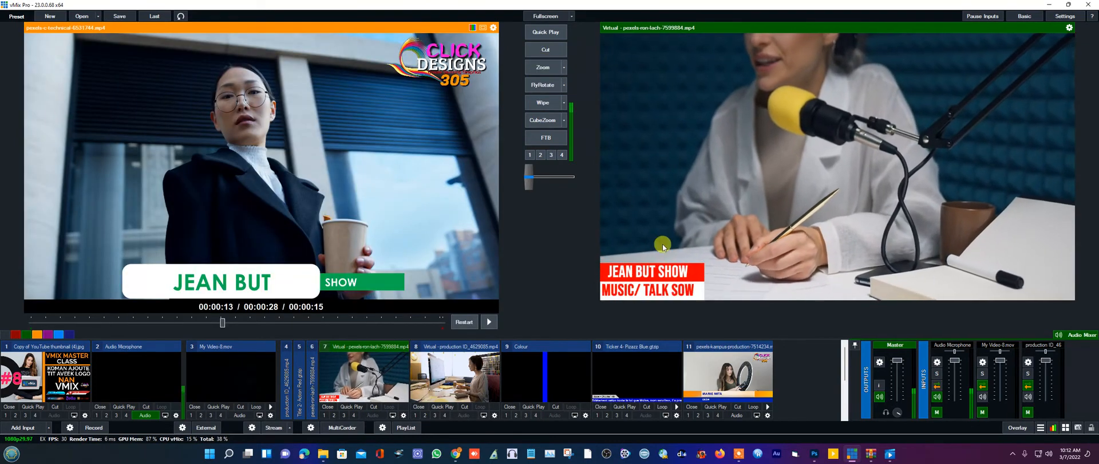
{"action": "left_click", "coordinate": [403, 415]}
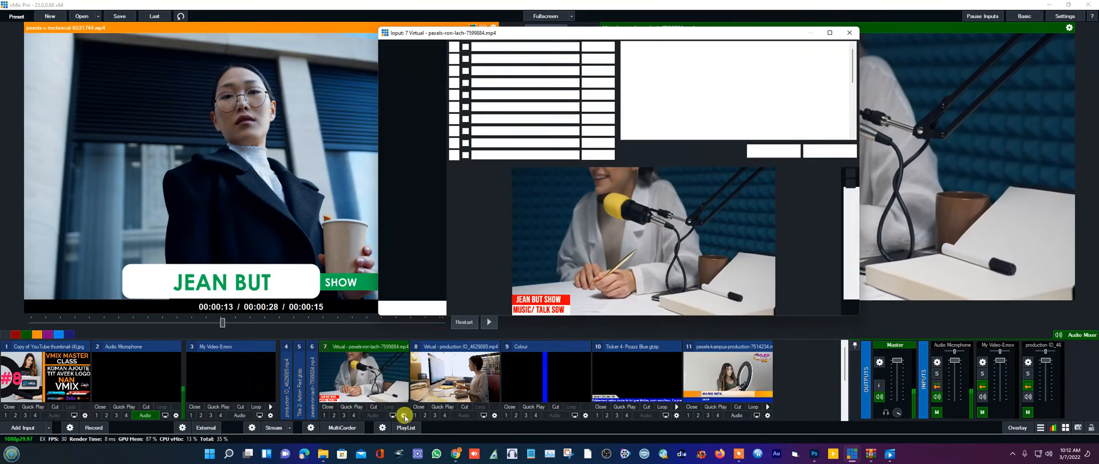
- Set the podcast clip's layer 2 to the logo PNG, then run Zoom and Fly Rotate transitions
{"action": "left_click", "coordinate": [498, 59]}
{"action": "left_click", "coordinate": [497, 59]}
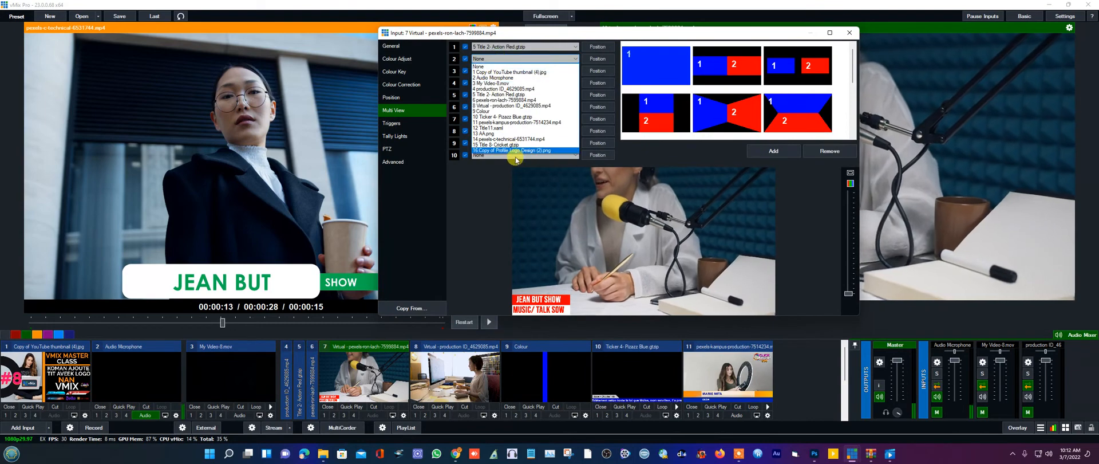
{"action": "left_click", "coordinate": [519, 151]}
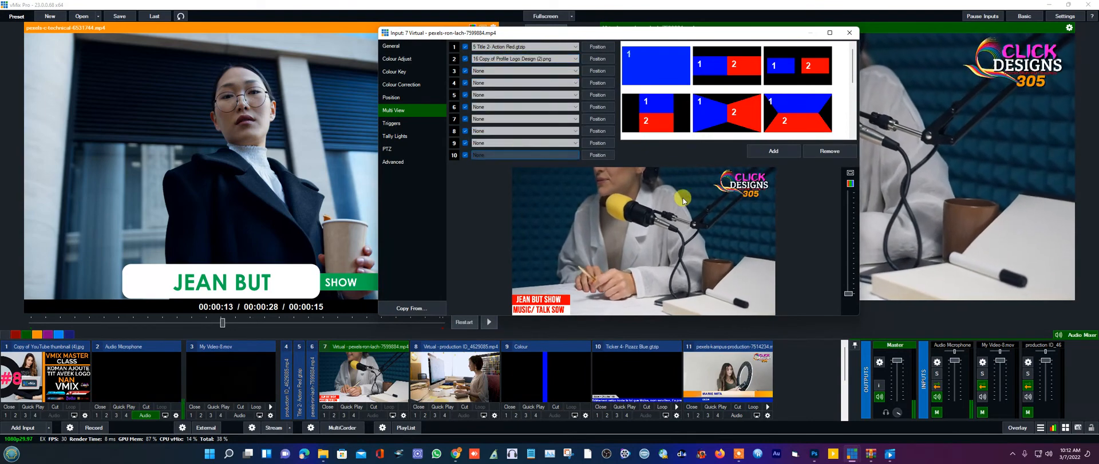
{"action": "left_click", "coordinate": [849, 34]}
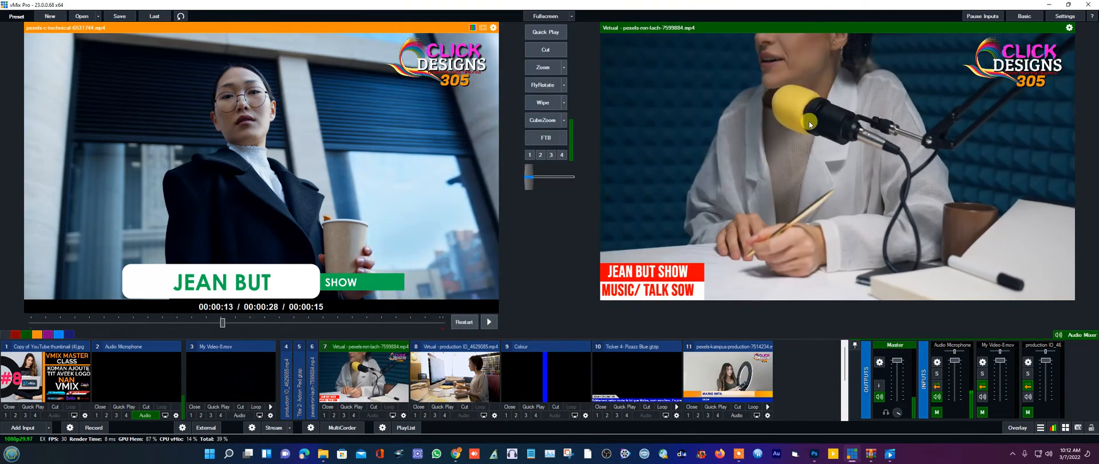
{"action": "left_click", "coordinate": [539, 69]}
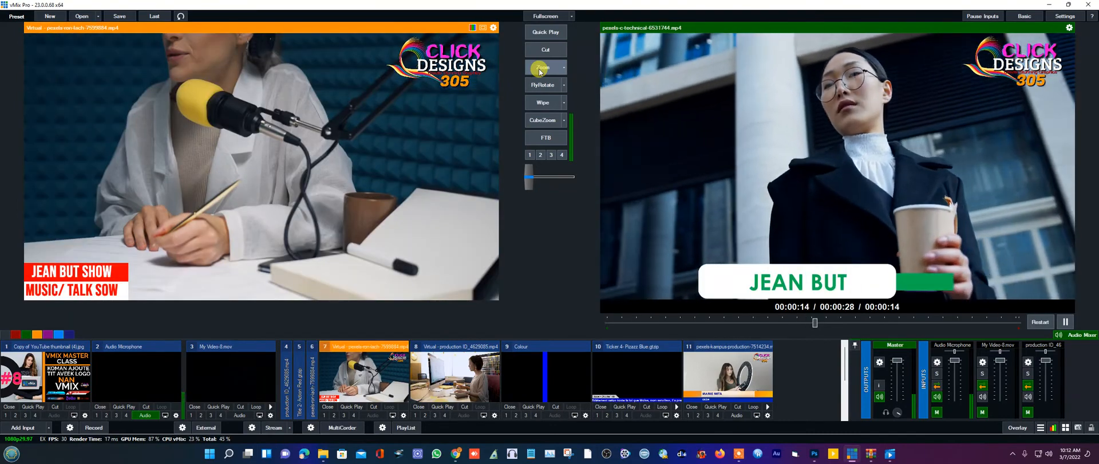
{"action": "left_click", "coordinate": [538, 84]}
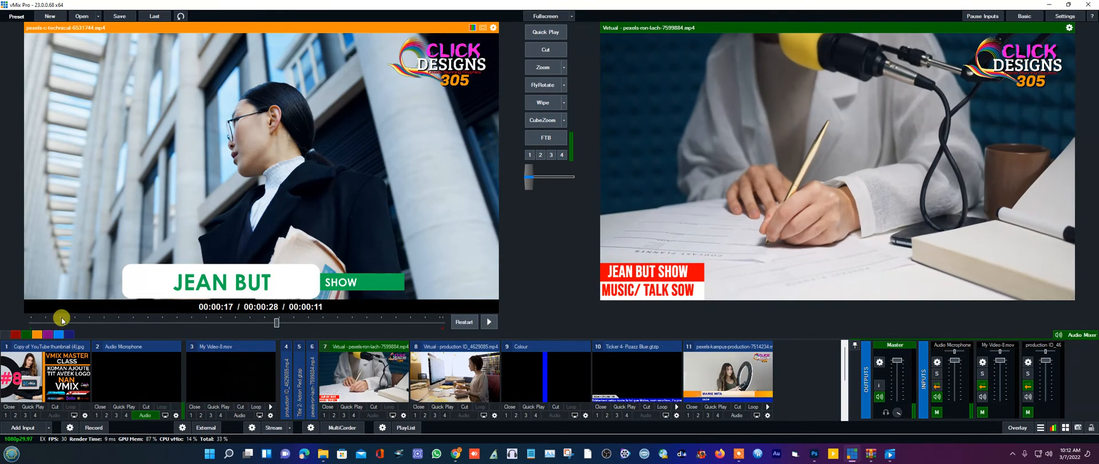
- Start a new Image input under Title/XAML, then cancel the file browser without choosing a file
{"action": "left_click", "coordinate": [11, 429]}
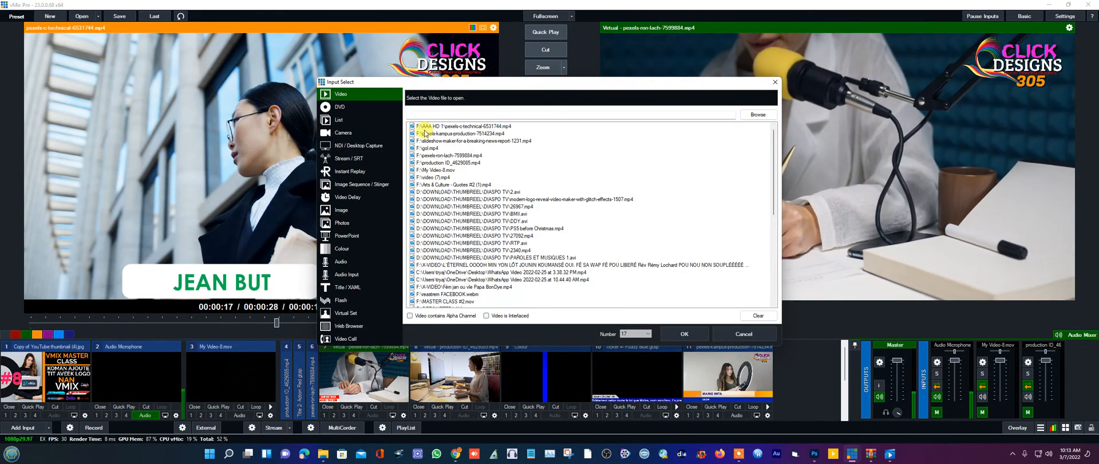
{"action": "left_click", "coordinate": [343, 288]}
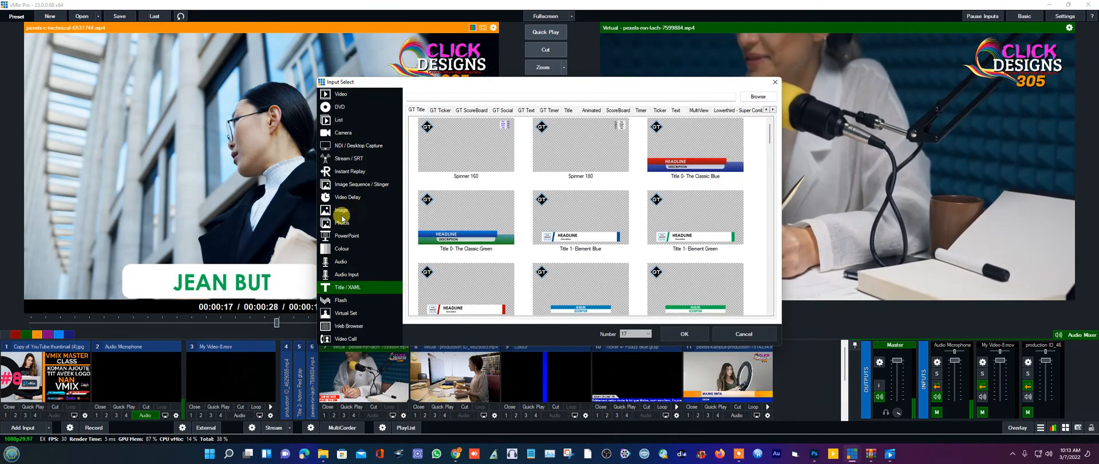
{"action": "left_click", "coordinate": [341, 212]}
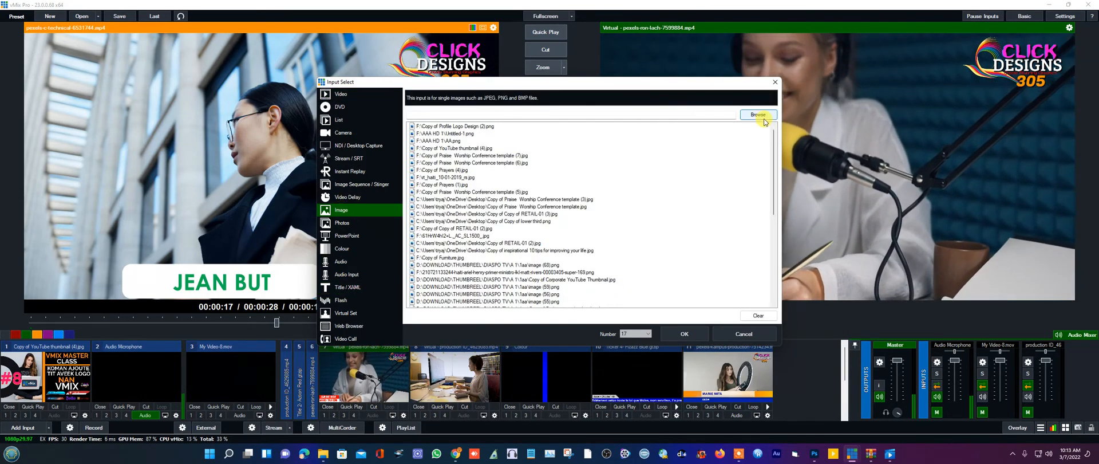
{"action": "left_click", "coordinate": [761, 116]}
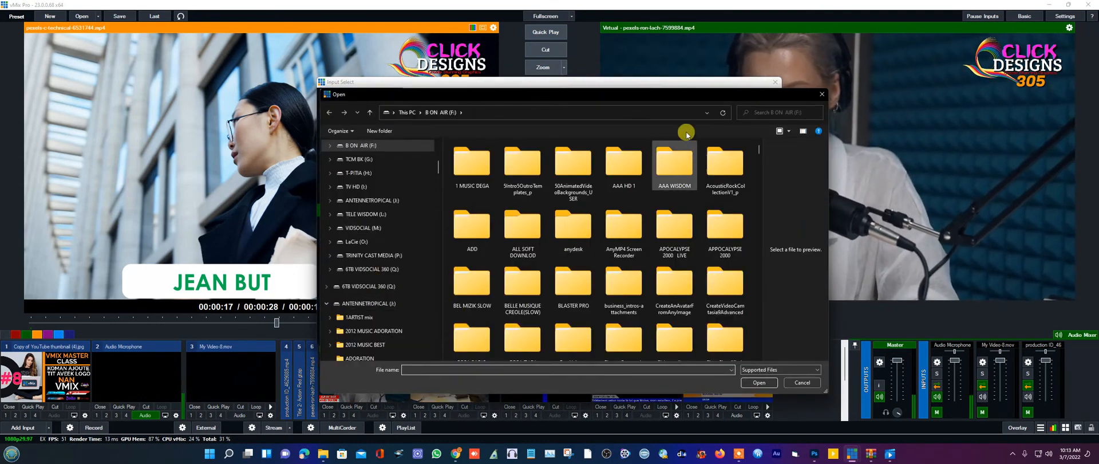
{"action": "left_click", "coordinate": [824, 95]}
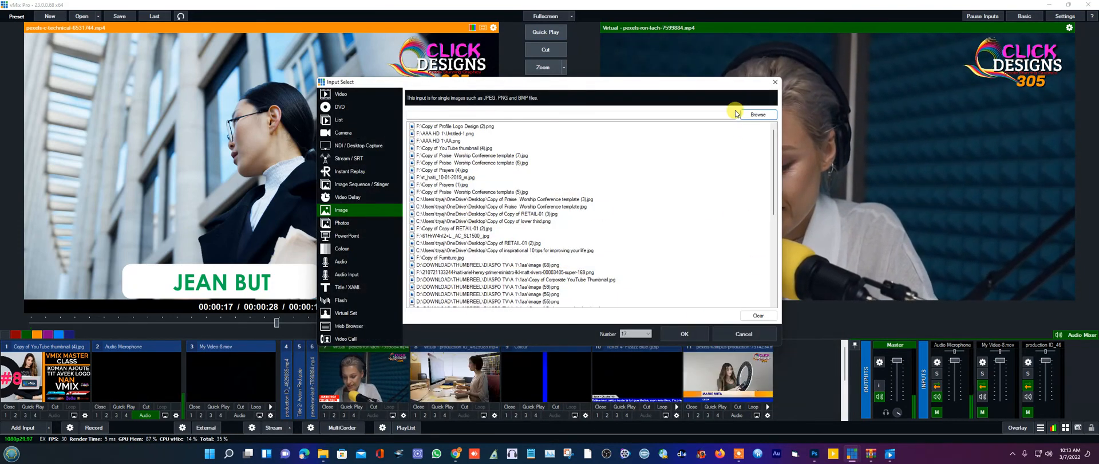
- Dismiss the Input Select dialog without adding an input, and reveal the hidden system tray icons
{"action": "left_click", "coordinate": [775, 82]}
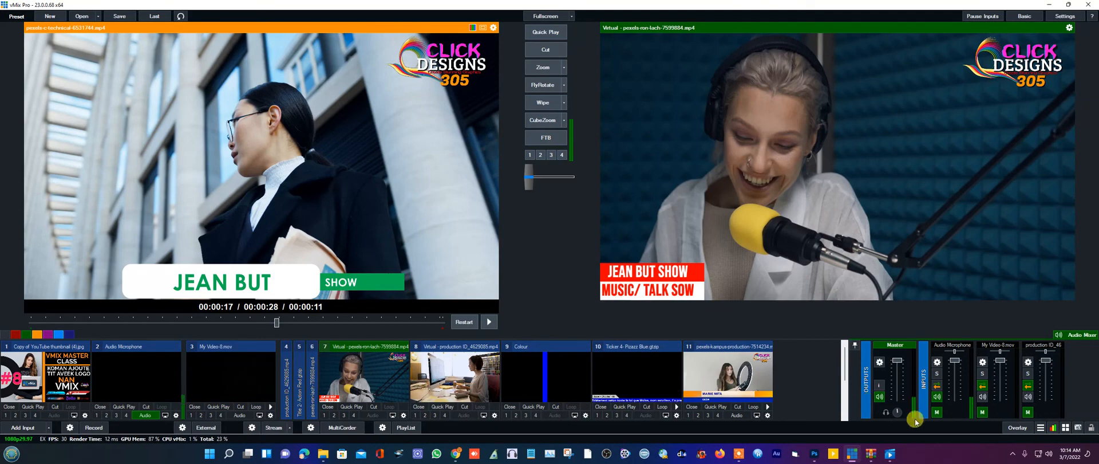
{"action": "left_click", "coordinate": [1014, 455]}
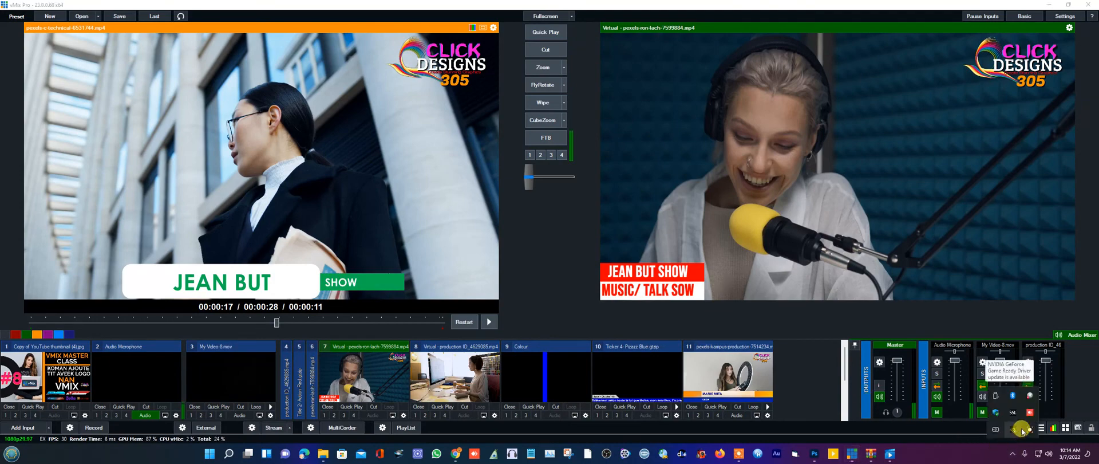